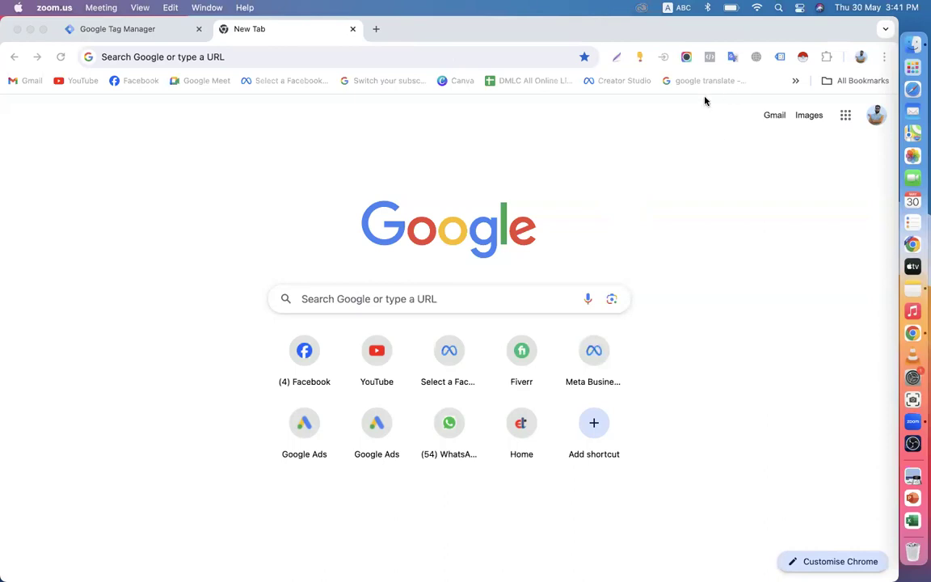
Step: Load the Online Shop site in the second tab from the bookmarks overflow list
click(795, 81)
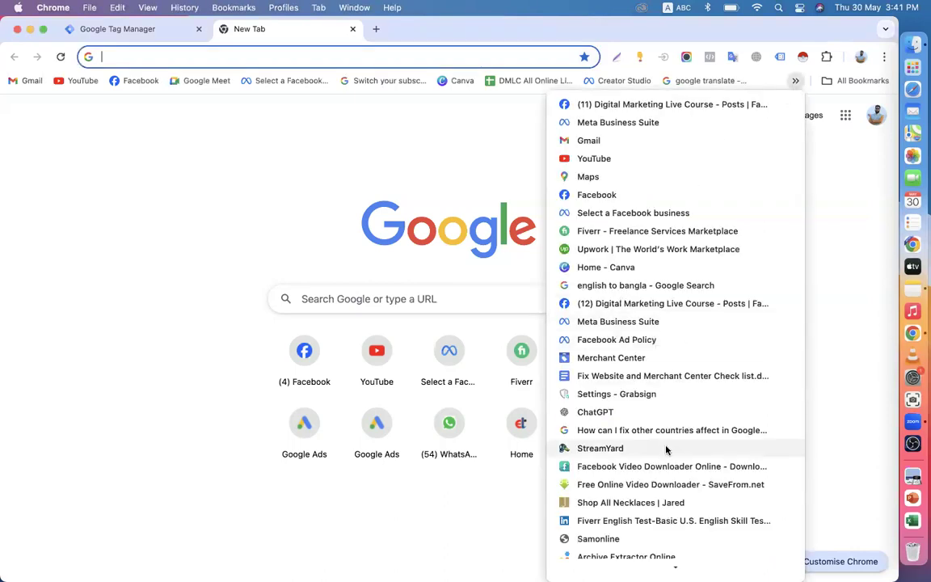
scroll(666, 468, down, 3)
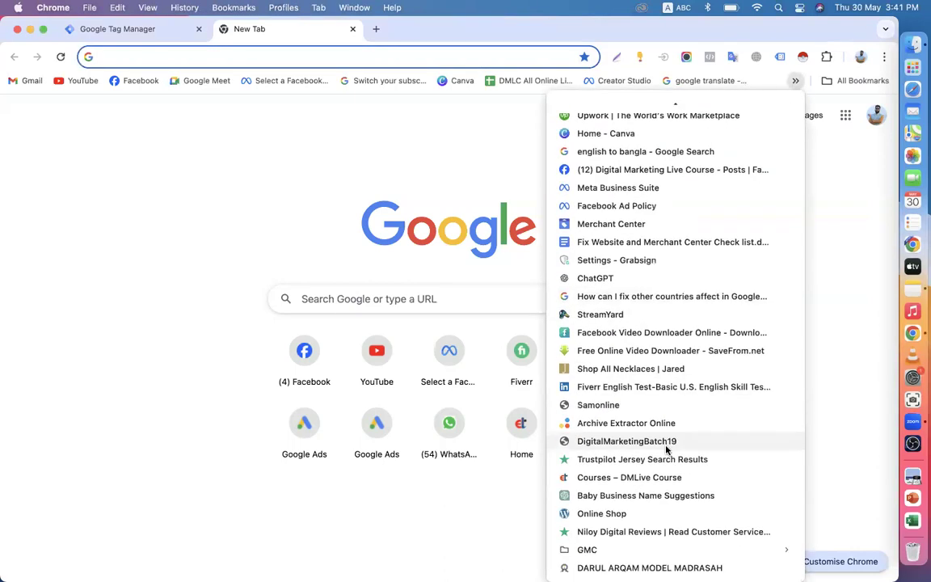
click(605, 514)
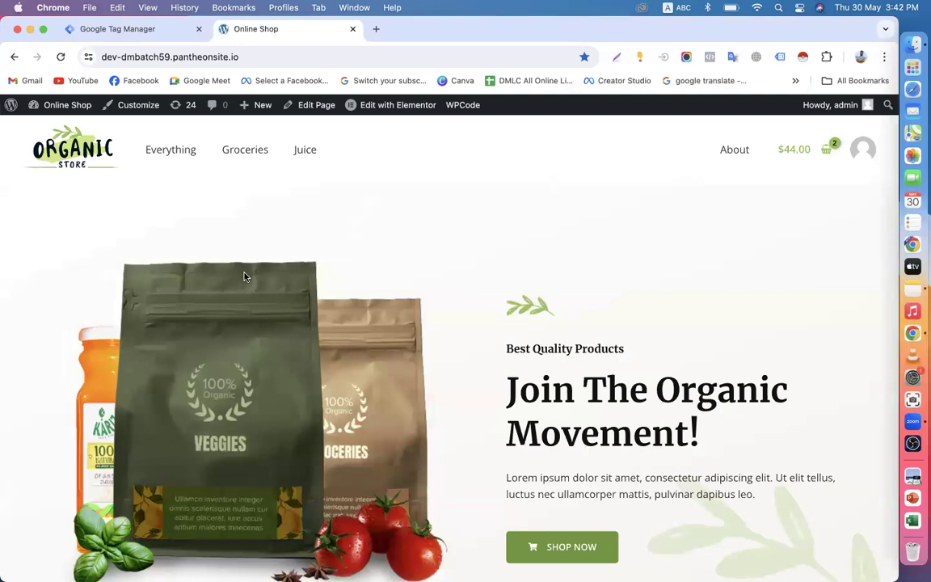
Step: Empty the cart by removing Handpicked Red Chillies and Natural Extracted Edible Oil, leaving $0.00
click(829, 153)
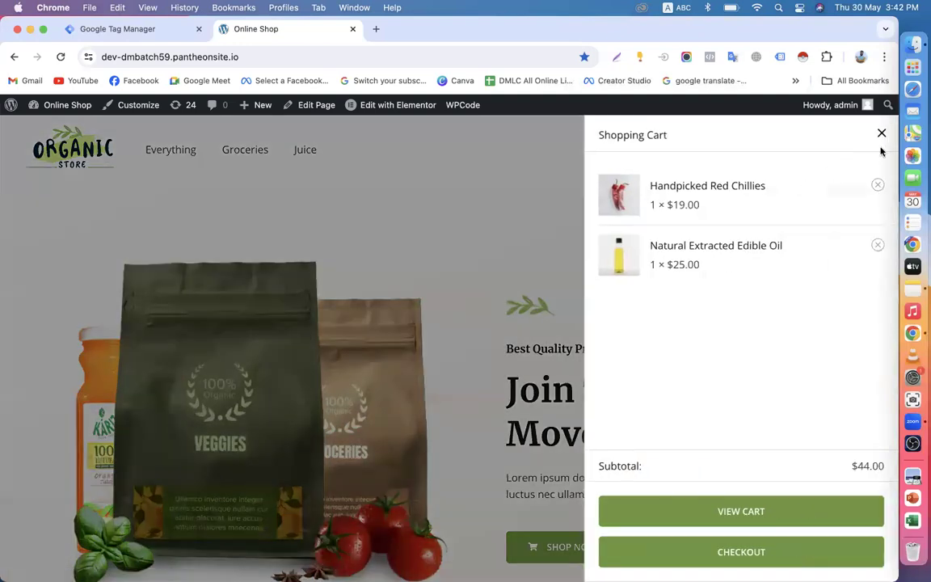
click(881, 135)
click(828, 153)
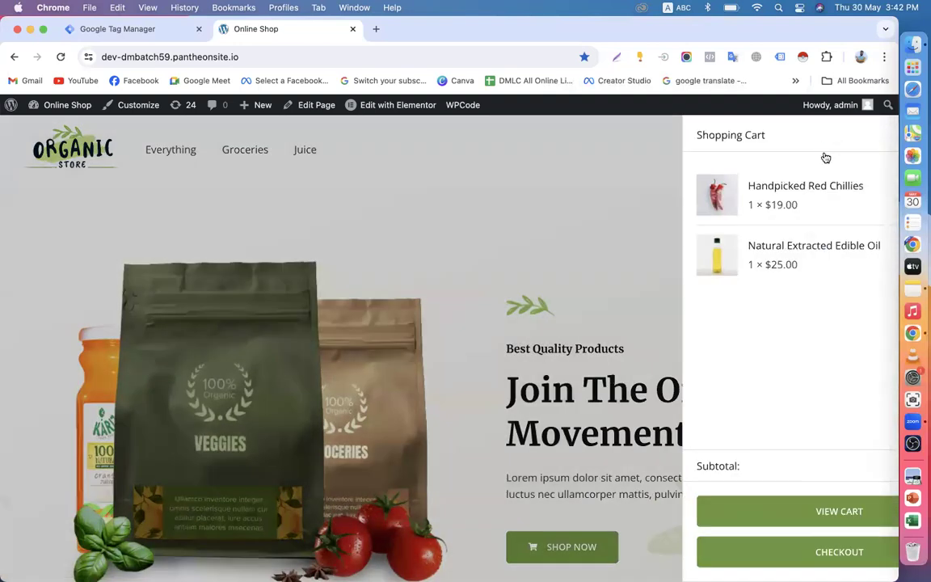
click(877, 186)
click(877, 187)
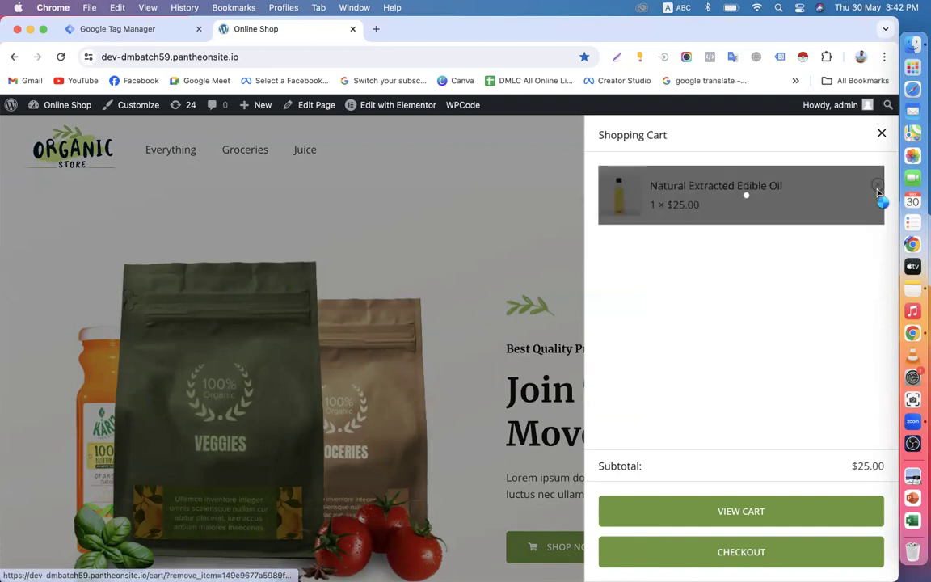
click(881, 132)
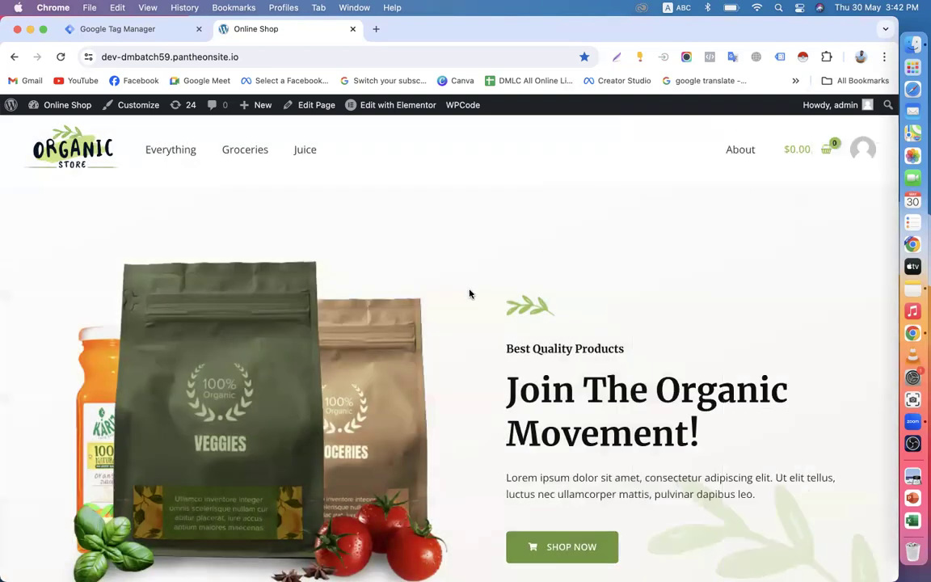
scroll(469, 294, down, 15)
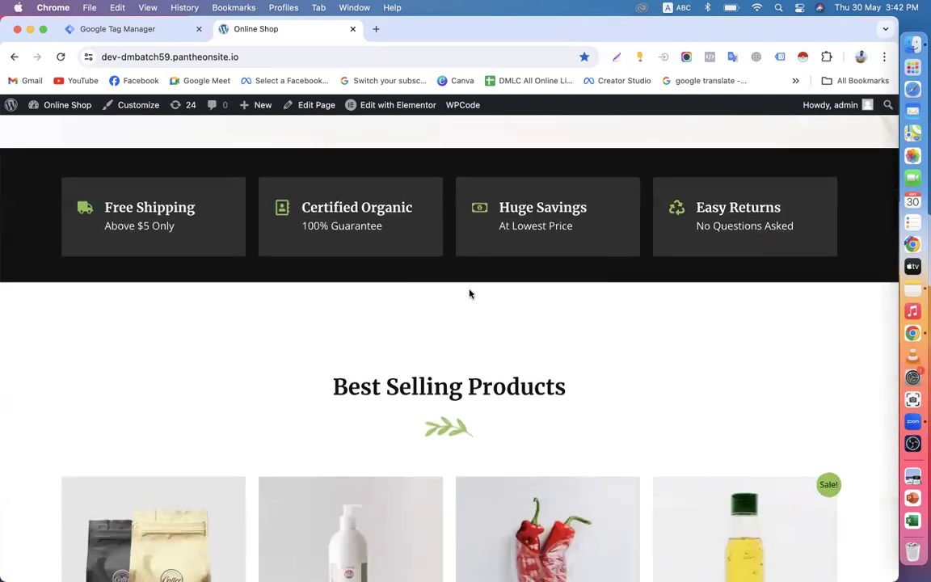
scroll(470, 293, down, 20)
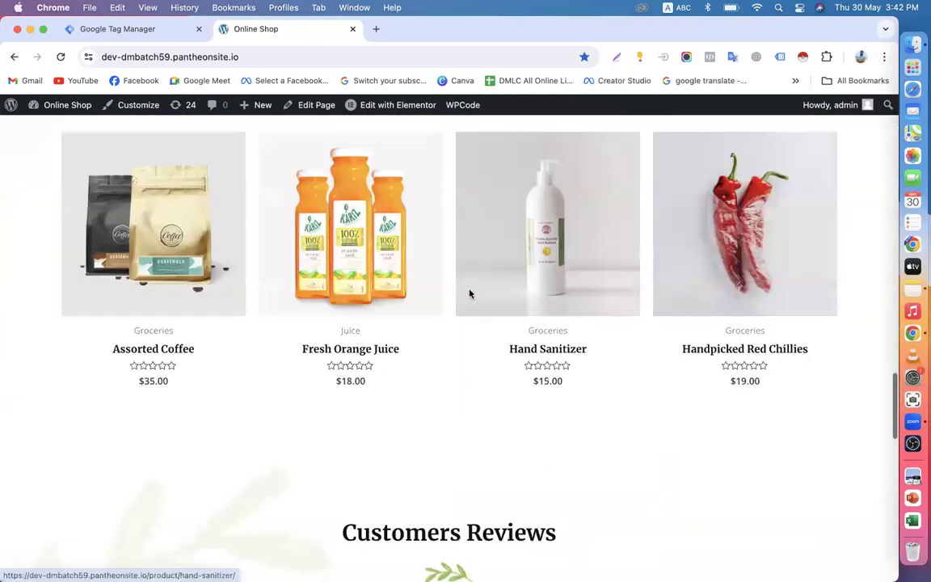
scroll(469, 293, up, 15)
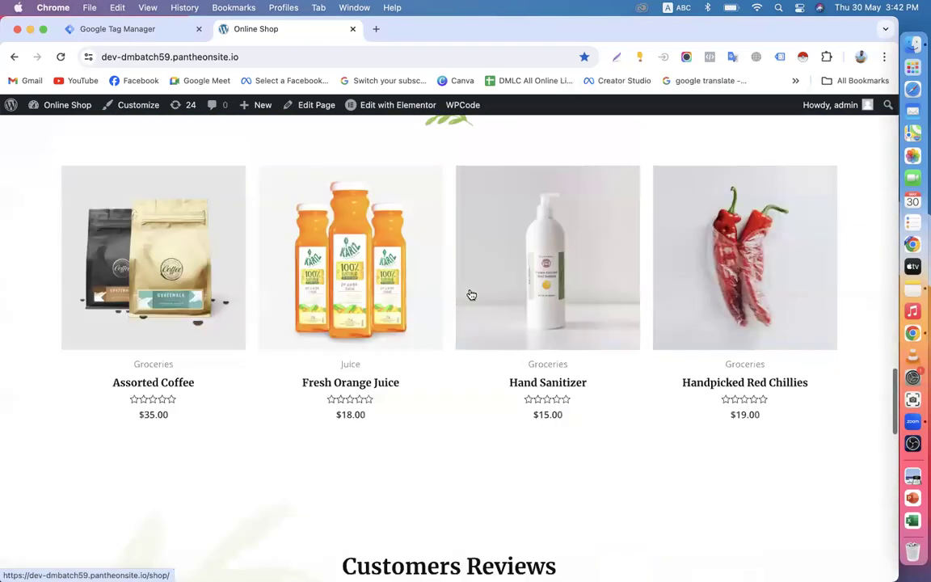
Step: Go to ads.google.com in a new tab and sign in to the GTM Ads account
click(376, 29)
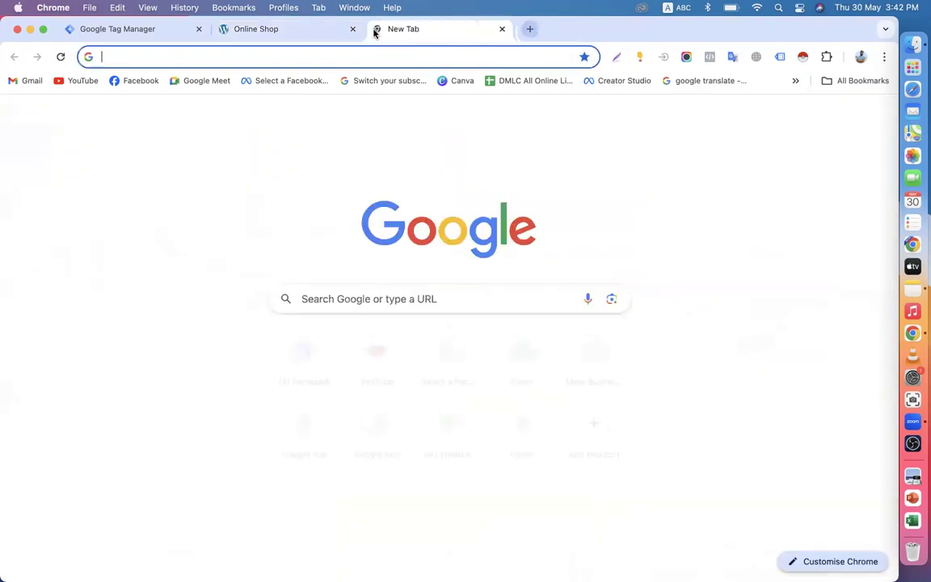
text(ads.google.com/intl/en_BD/home/)
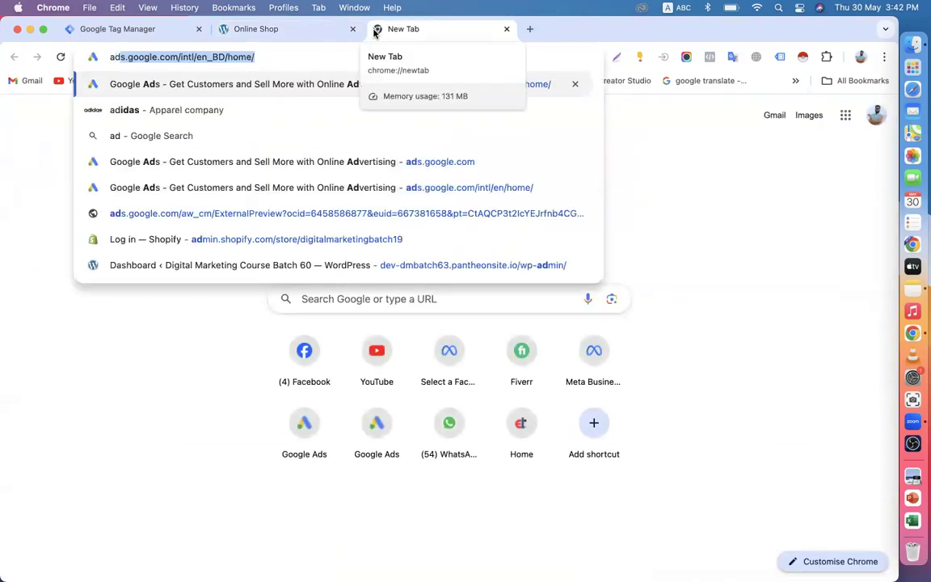
key(Return)
click(732, 115)
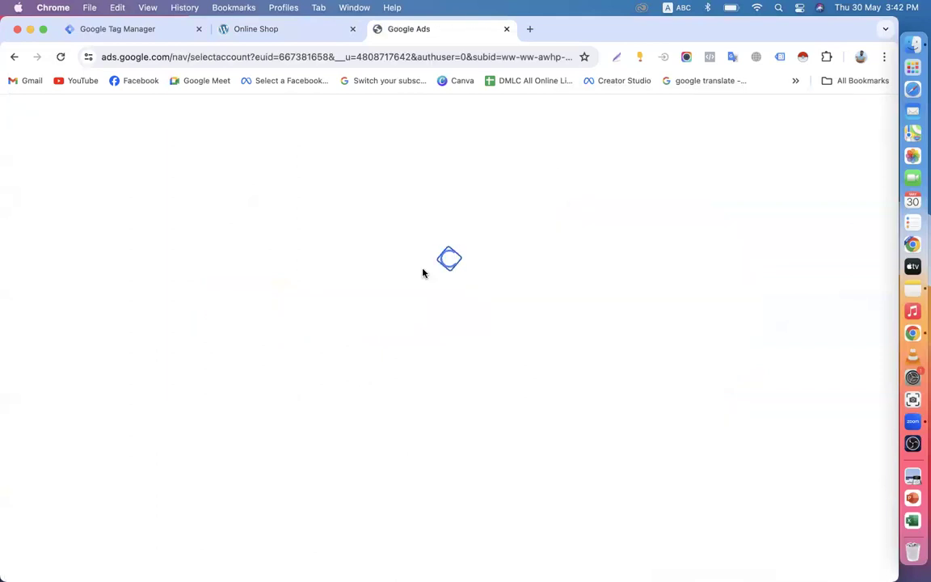
scroll(409, 434, down, 5)
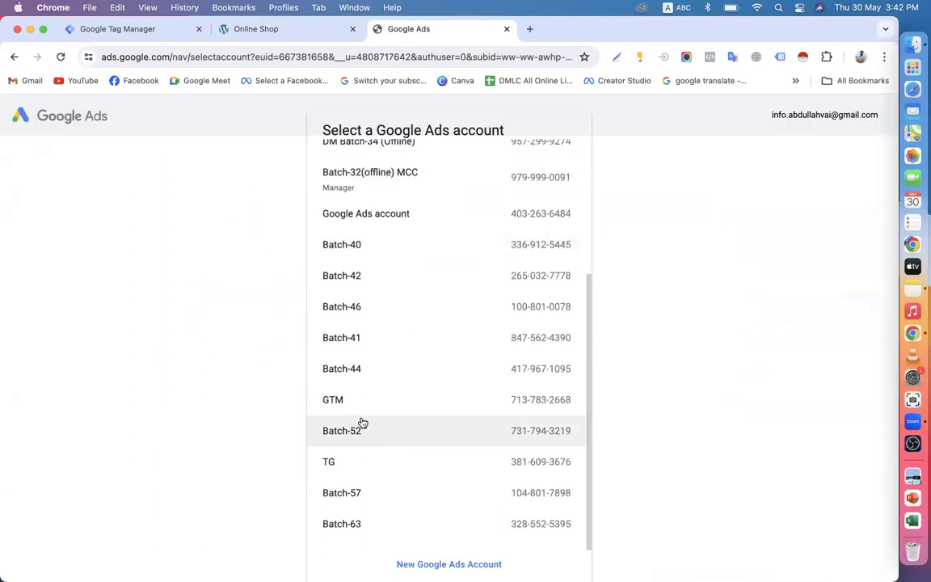
click(349, 399)
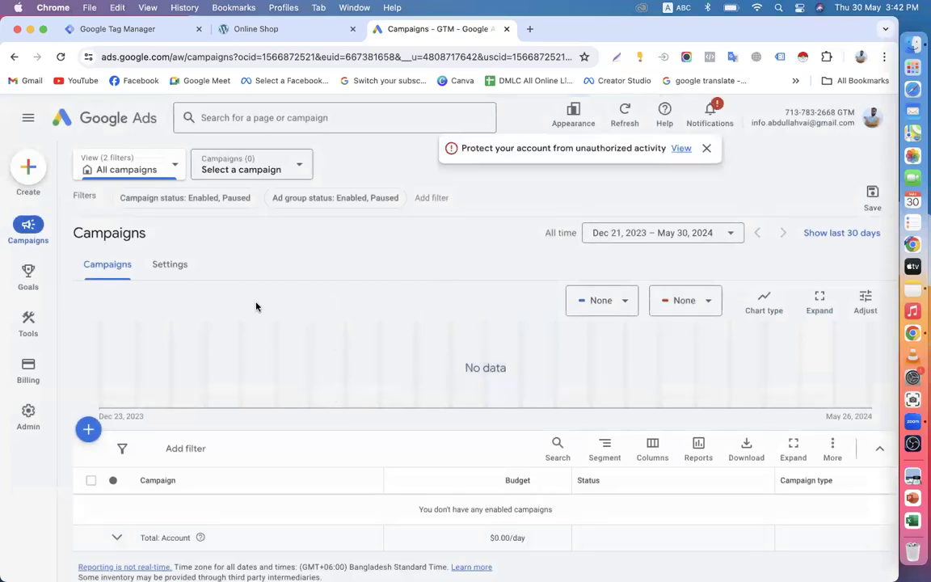
Step: Move the Tag Manager tab into second place, dismiss the Google Ads security banner, and open a blank tab
drag(155, 31, 258, 36)
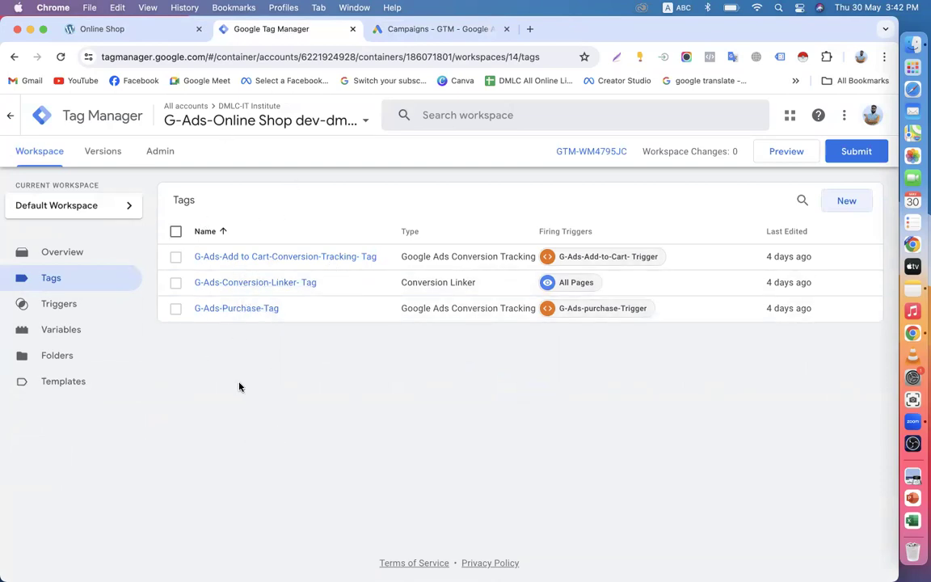
click(411, 32)
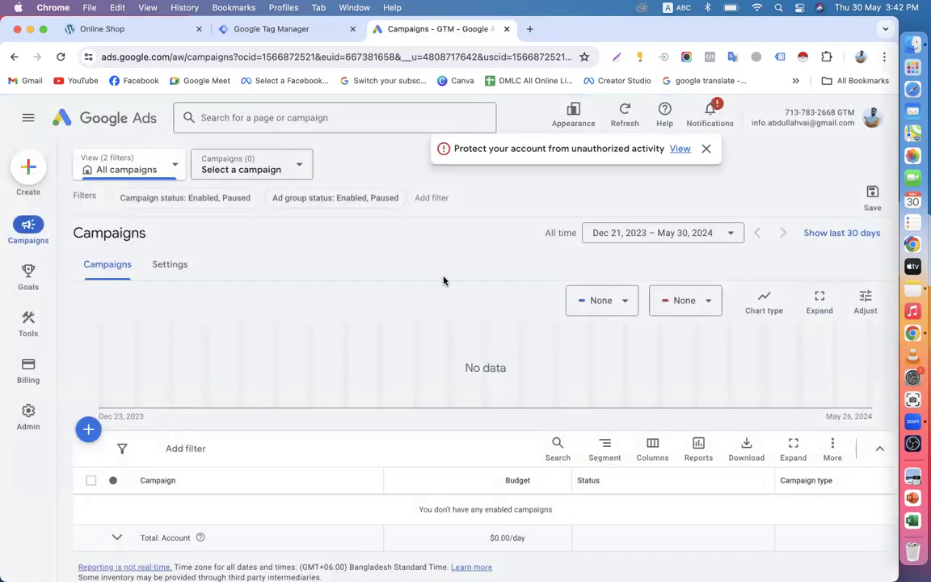
click(706, 148)
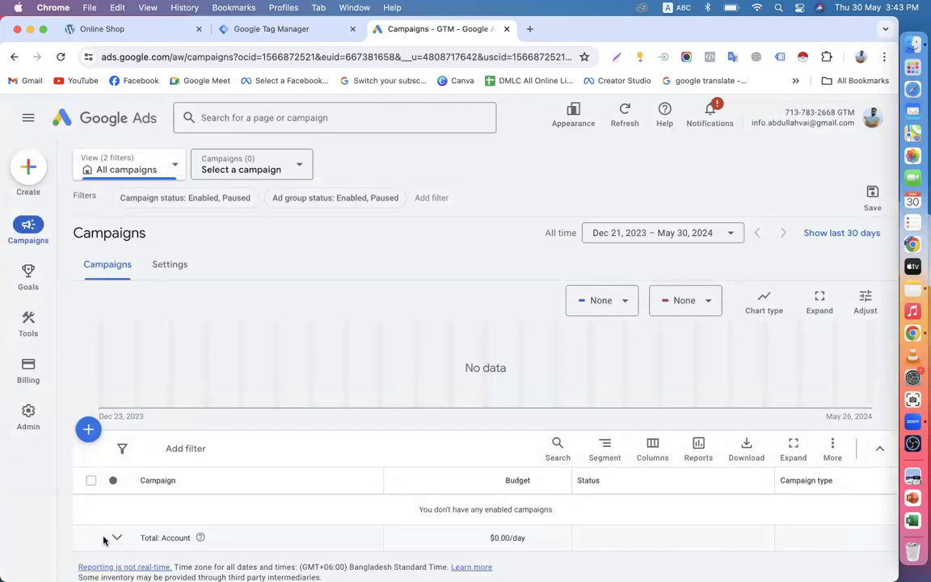
scroll(373, 343, down, 2)
scroll(373, 342, up, 2)
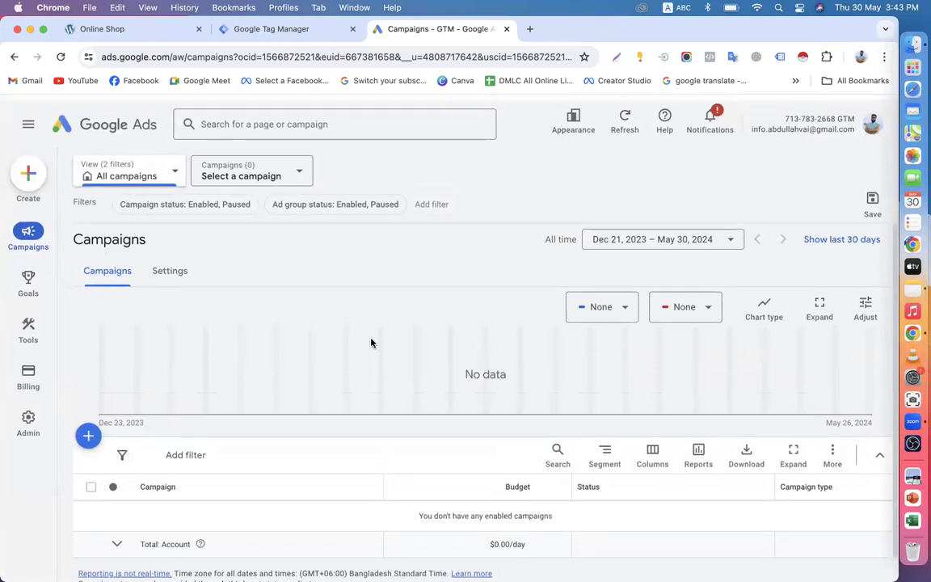
click(250, 28)
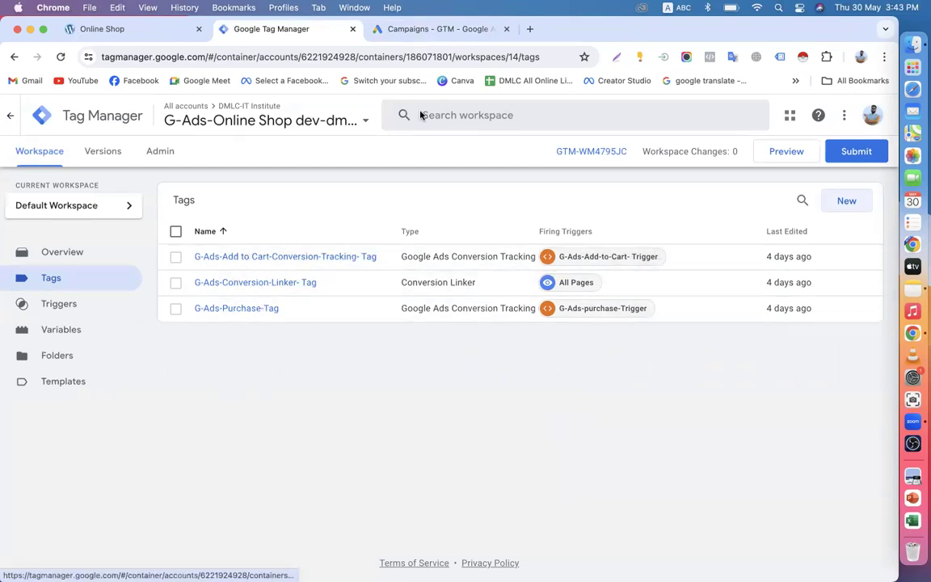
click(528, 29)
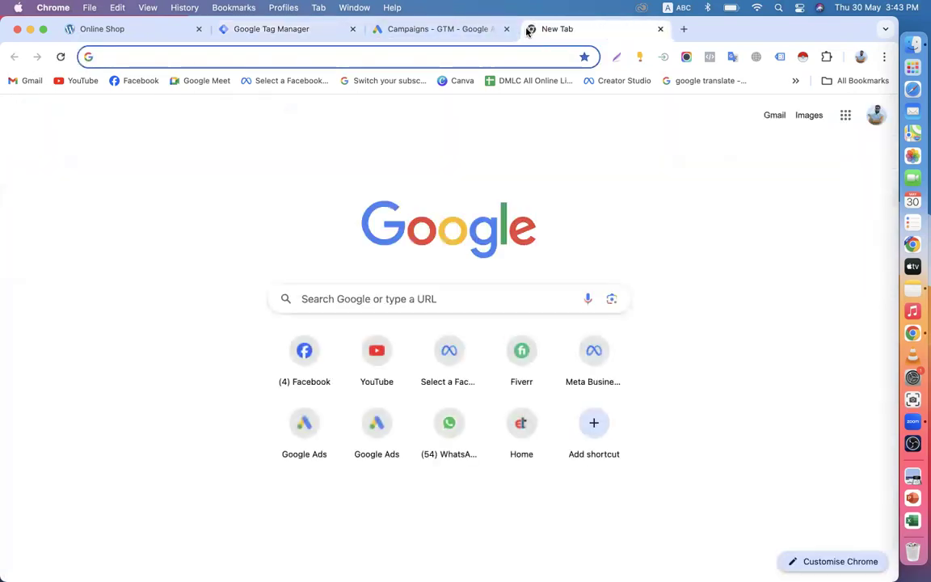
Step: Load the tgcomfortshop.com storefront, compare it with Tag Manager, and end on the Tags list
text(tg)
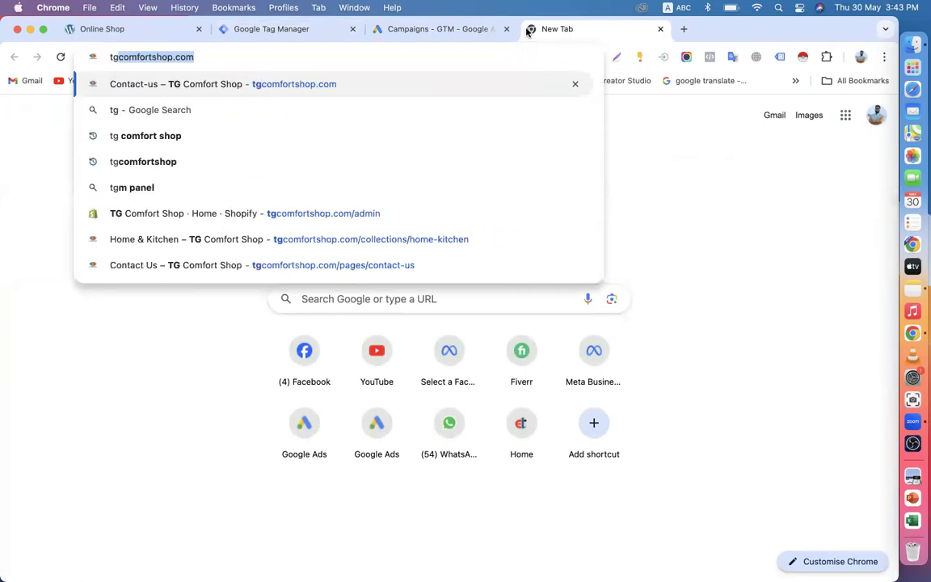
key(Return)
scroll(661, 226, down, 3)
scroll(662, 229, down, 10)
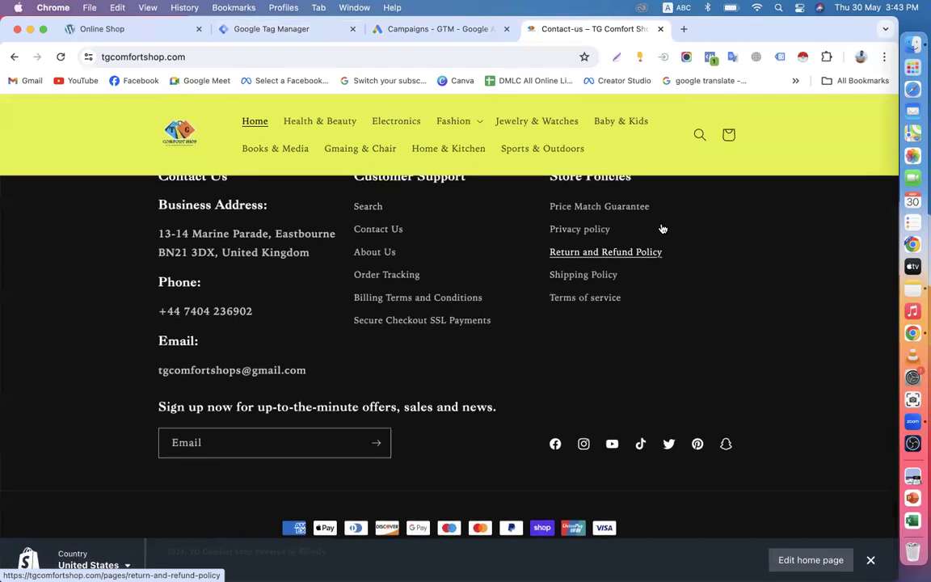
scroll(661, 229, up, 5)
click(267, 29)
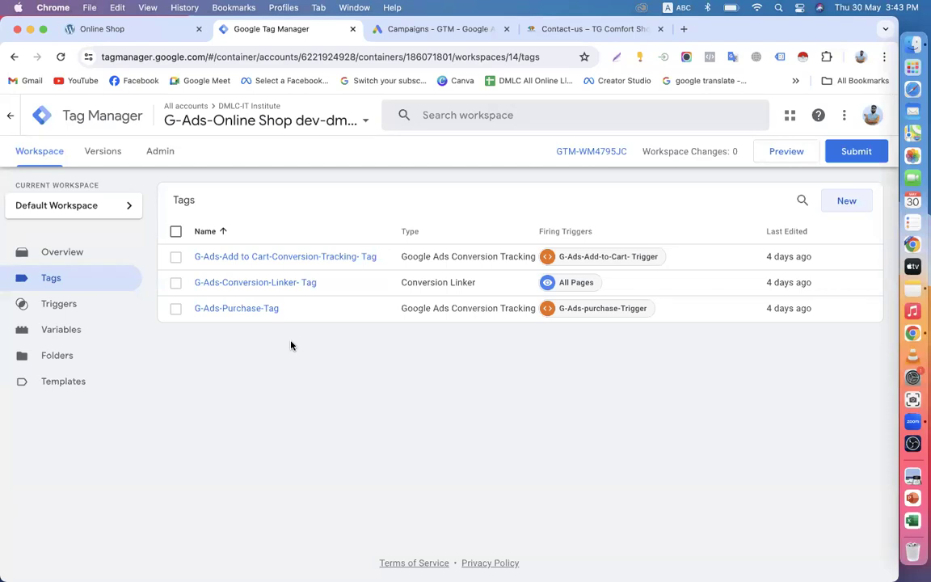
click(567, 30)
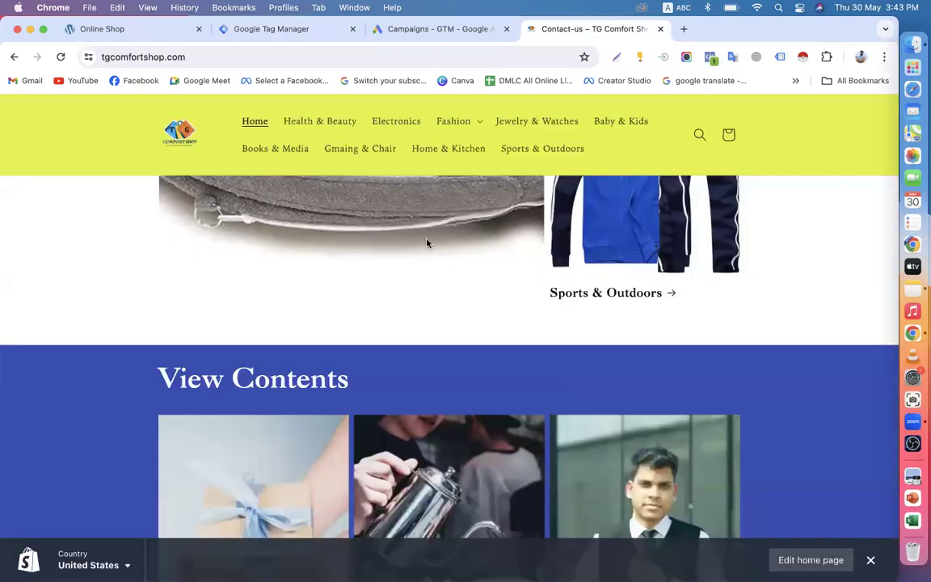
scroll(540, 339, down, 10)
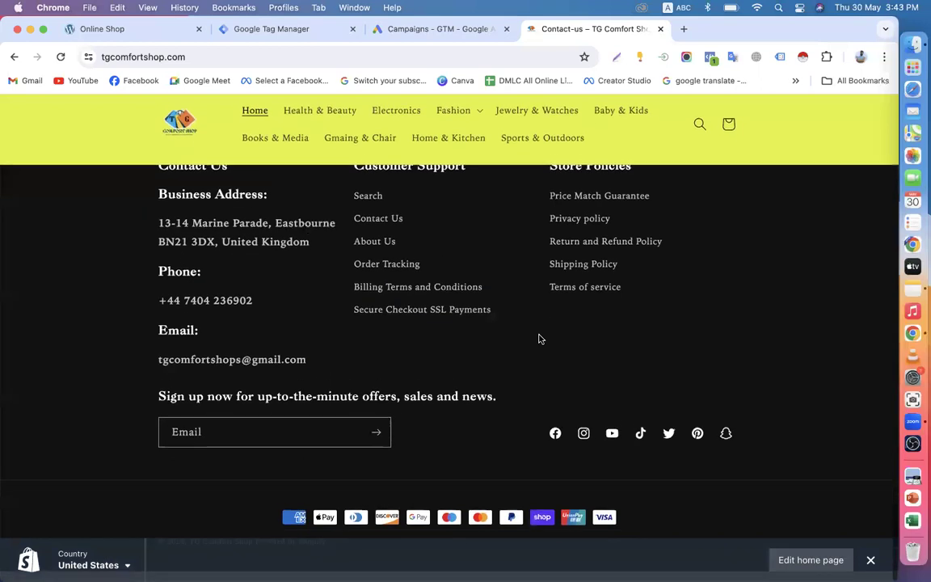
scroll(540, 339, up, 10)
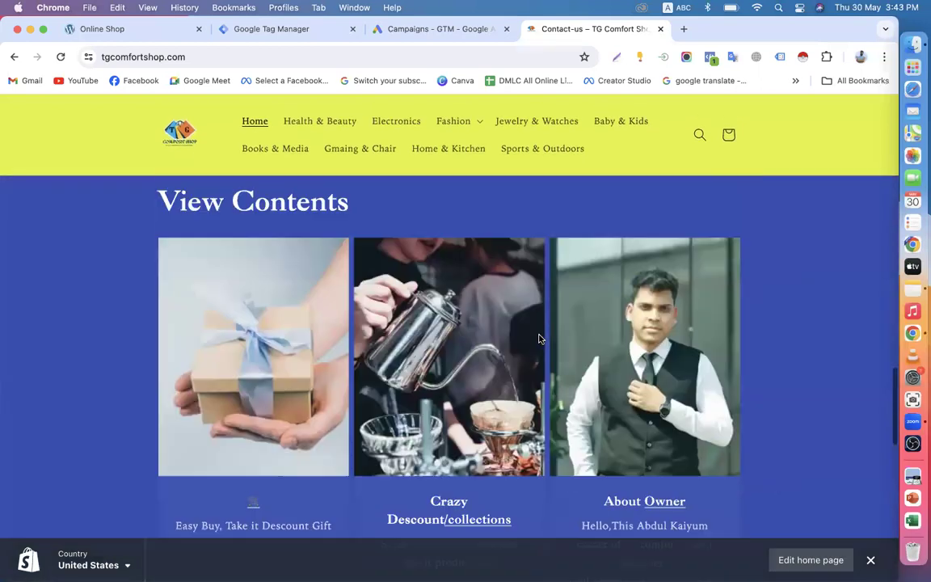
click(277, 38)
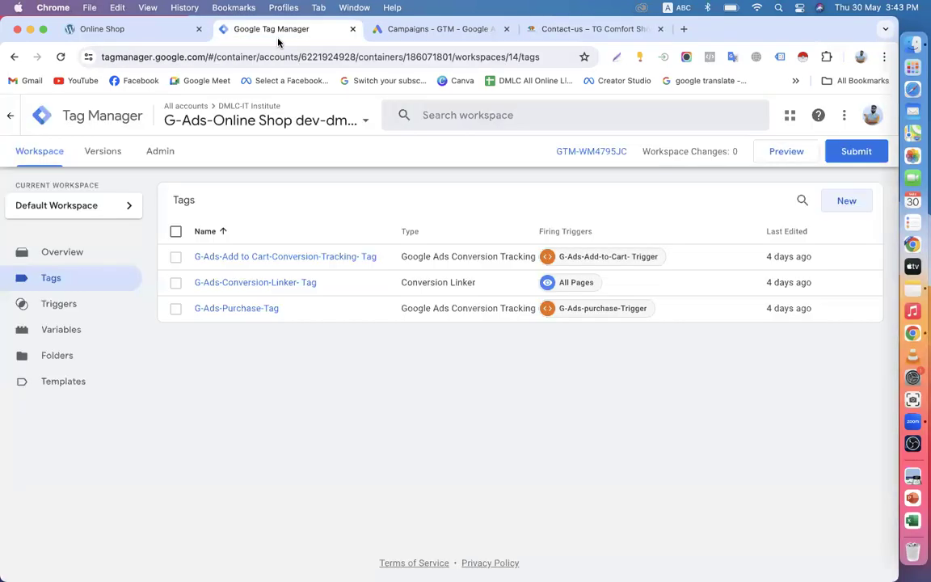
Step: Open the Conversions summary under Goals in Google Ads
click(394, 30)
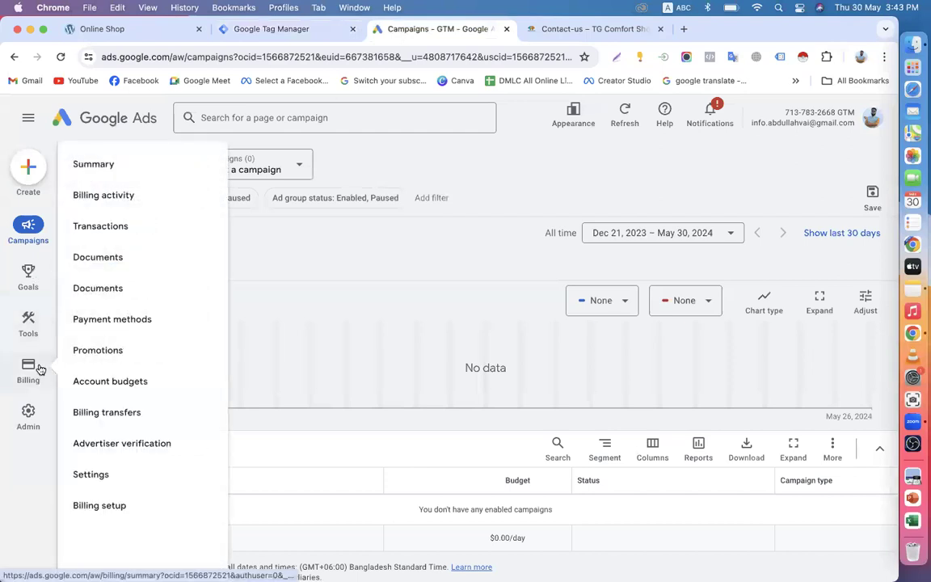
mouse_move(34, 394)
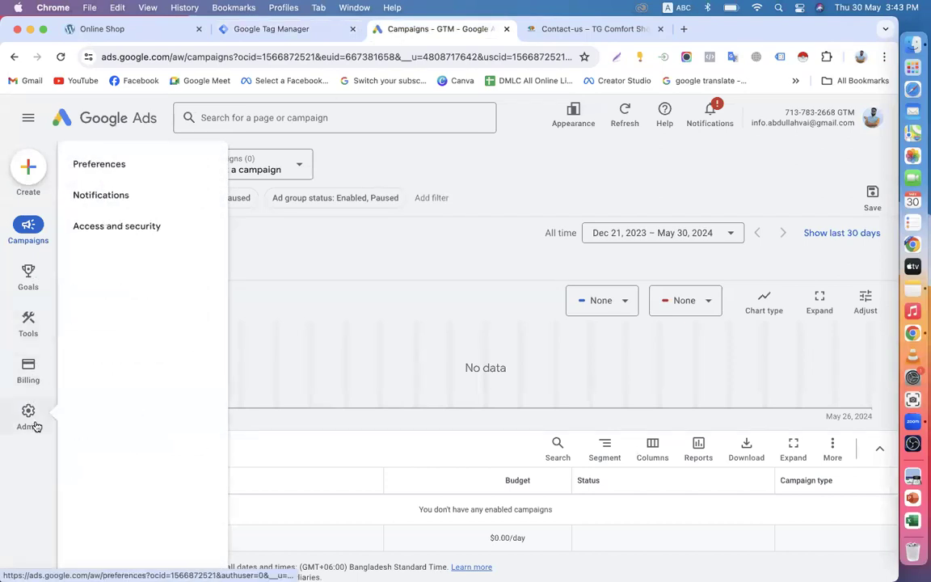
mouse_move(40, 315)
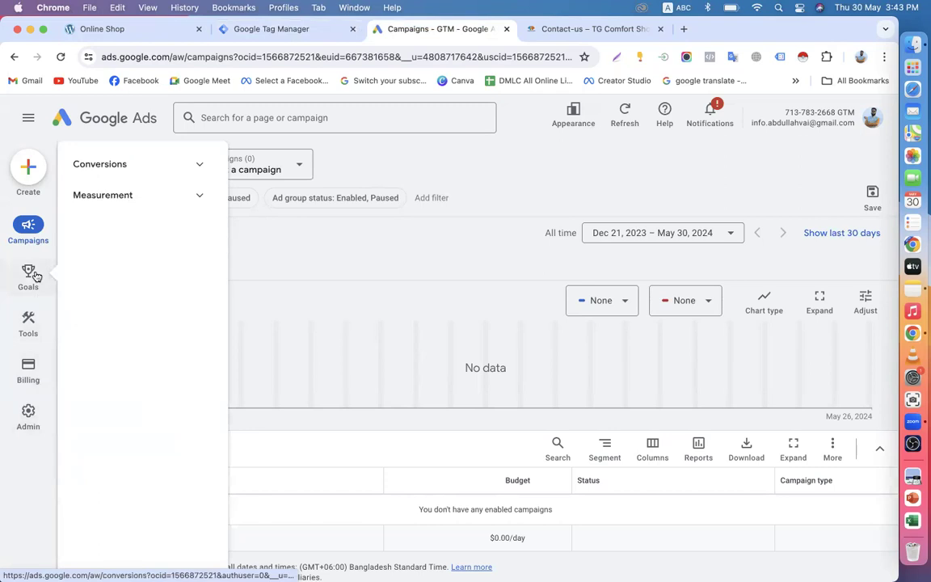
mouse_move(35, 283)
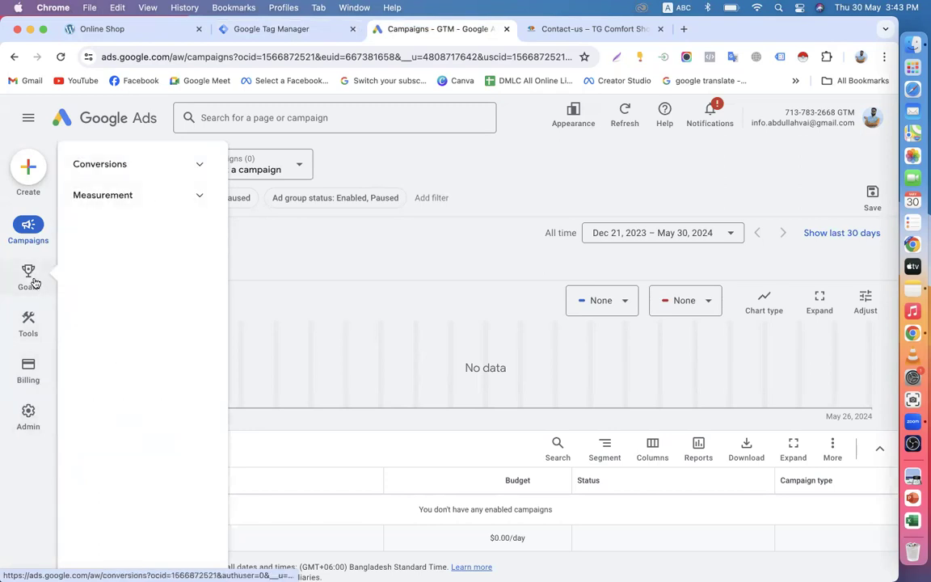
click(117, 163)
click(105, 196)
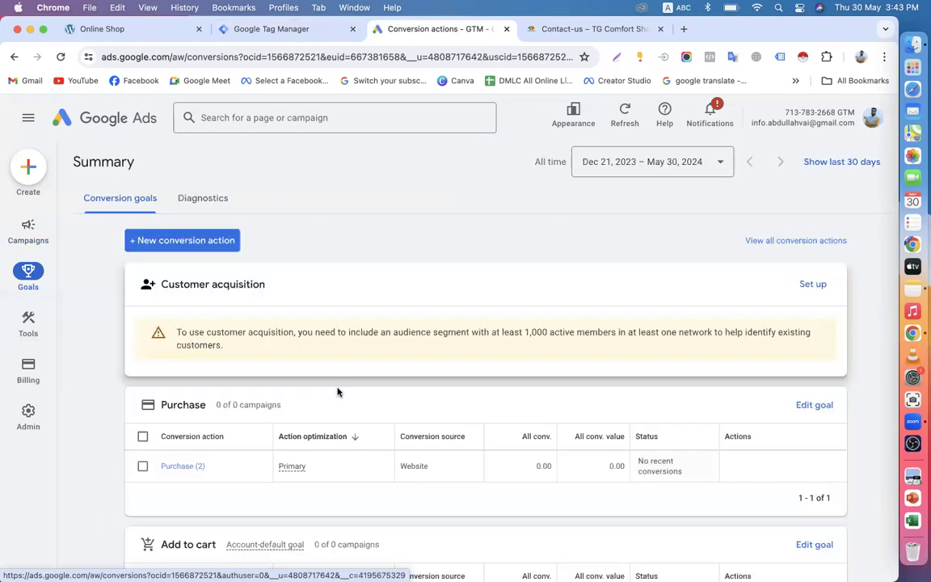
Step: Start a new Website conversion action, then close the setup without adding it
click(172, 235)
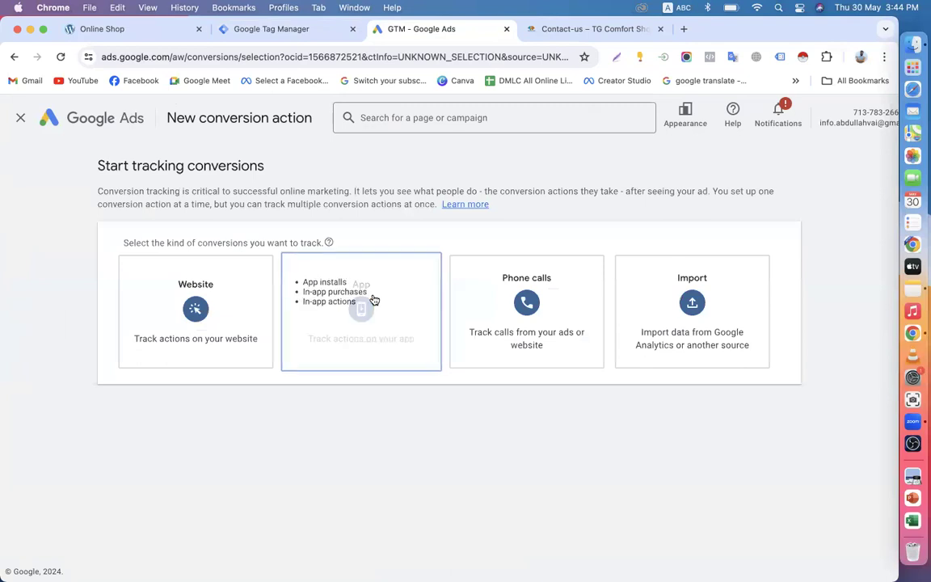
click(192, 339)
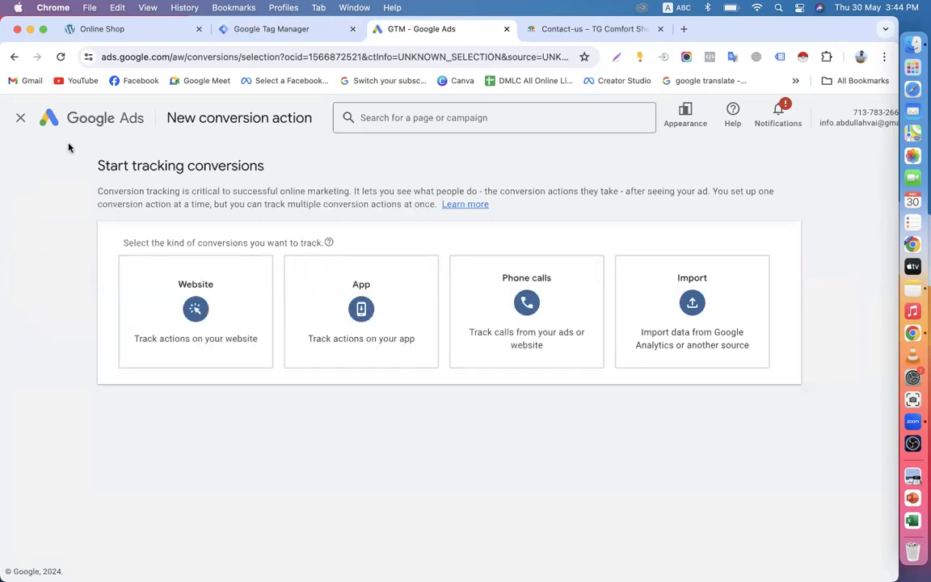
click(20, 118)
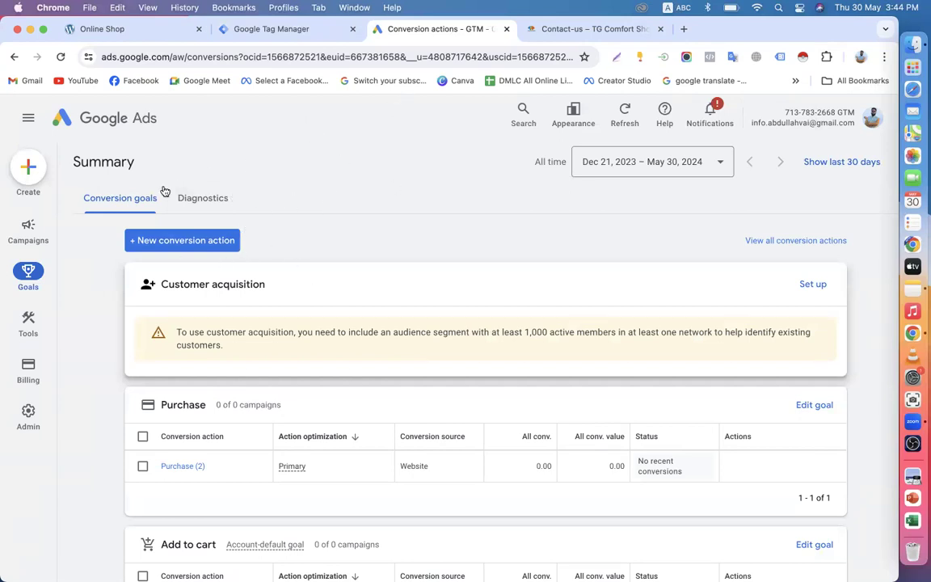
click(275, 30)
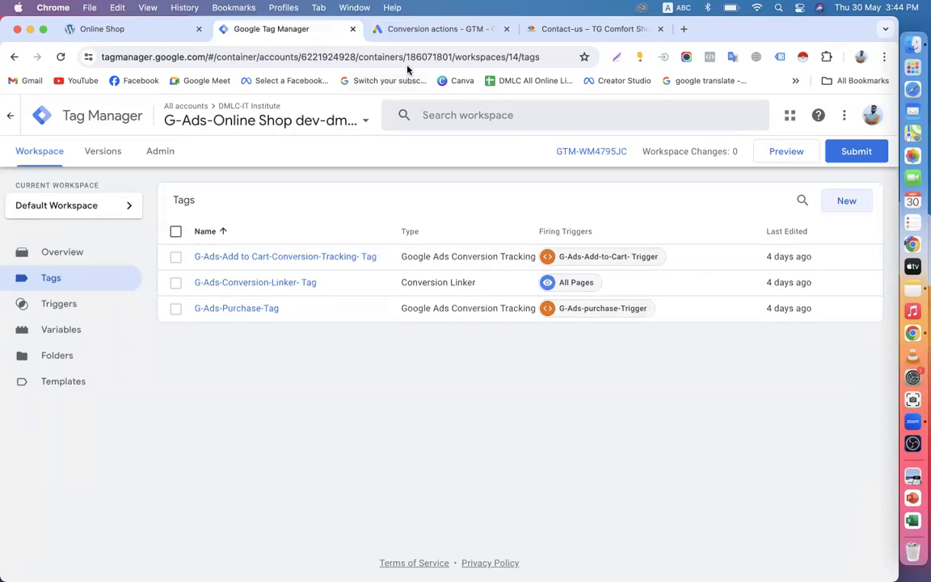
click(412, 30)
click(121, 31)
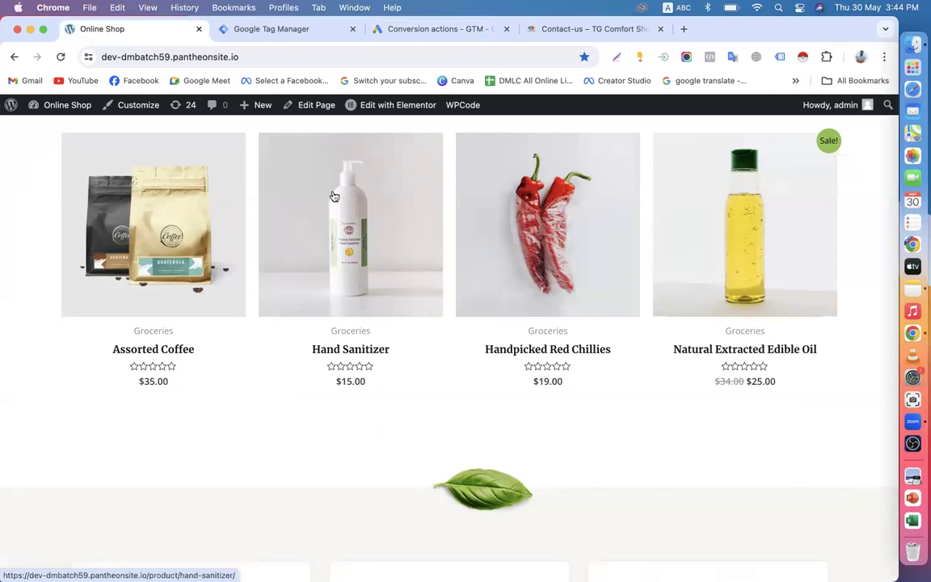
click(390, 25)
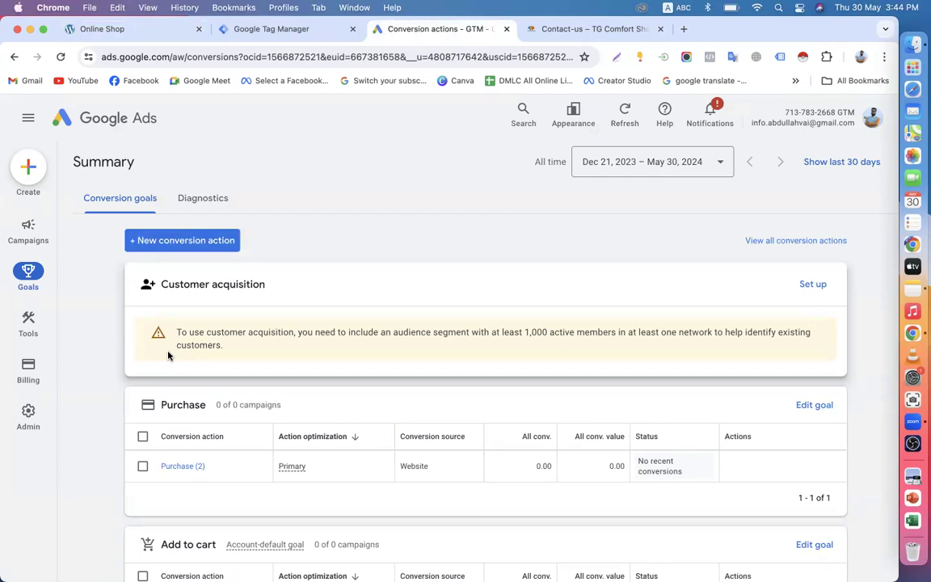
Step: Open Audience manager from Tools > Shared library
scroll(168, 355, down, 3)
scroll(168, 355, up, 3)
scroll(169, 355, down, 3)
scroll(168, 356, up, 3)
mouse_move(34, 232)
mouse_move(25, 327)
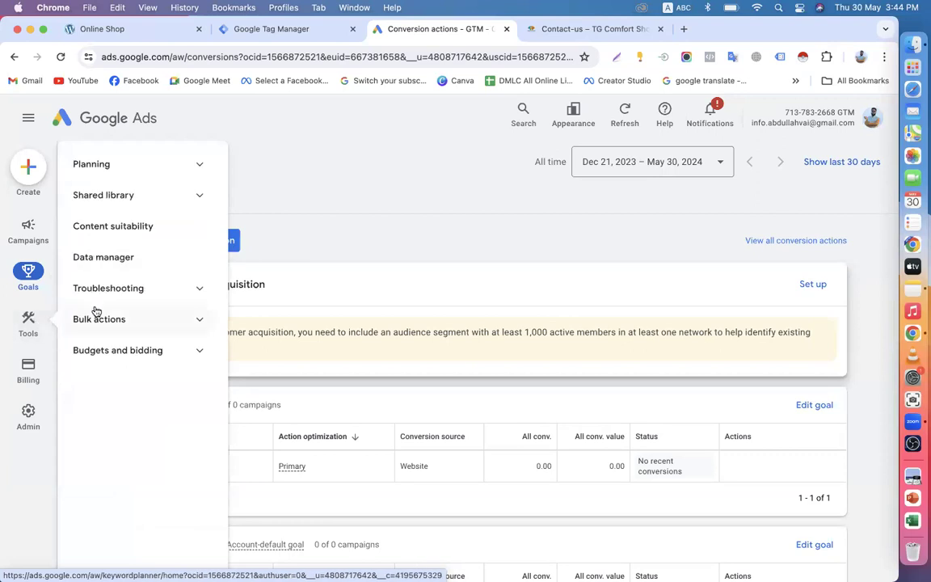
click(131, 201)
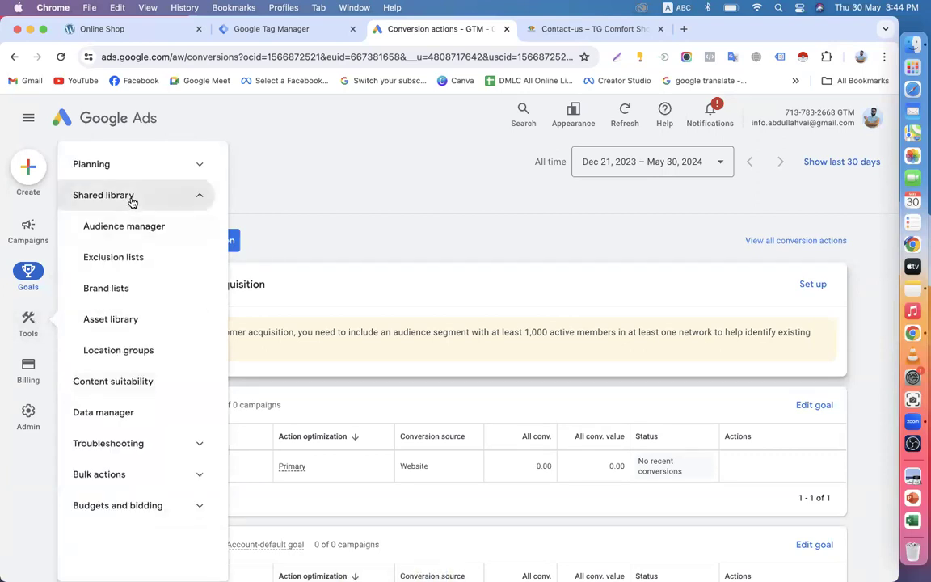
click(125, 226)
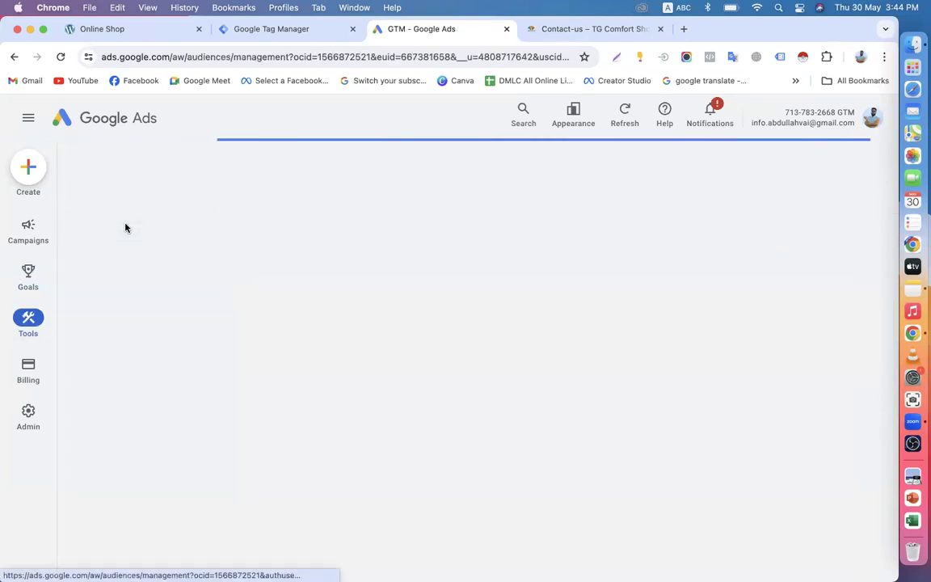
scroll(170, 420, down, 2)
scroll(167, 443, up, 2)
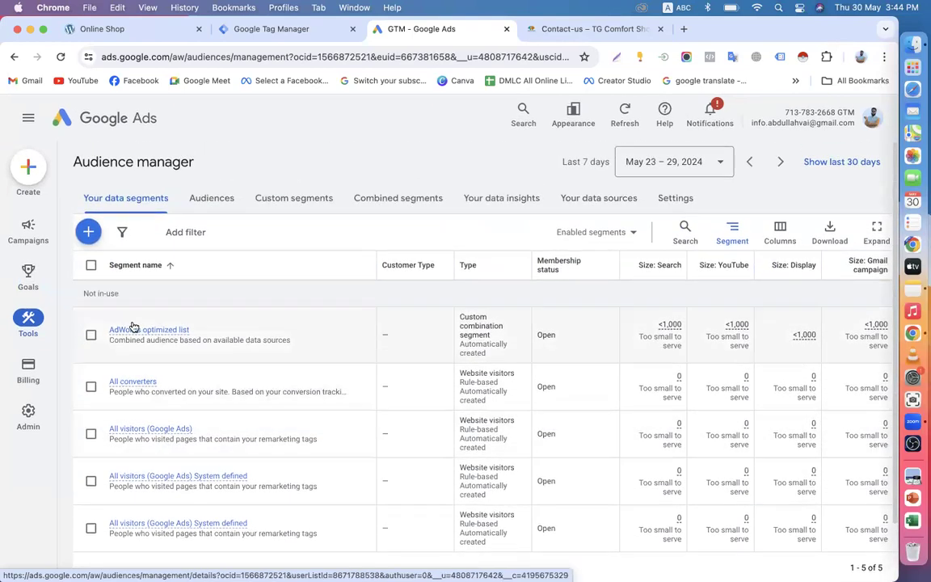
Step: Browse the Audiences, Custom, Combined and Insights views, ending on Your data sources
click(207, 199)
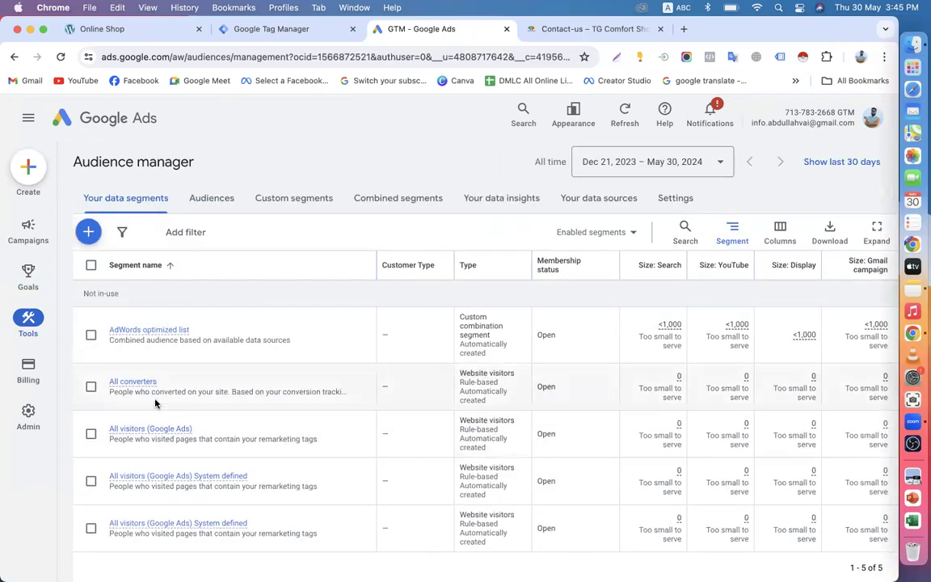
scroll(185, 438, down, 2)
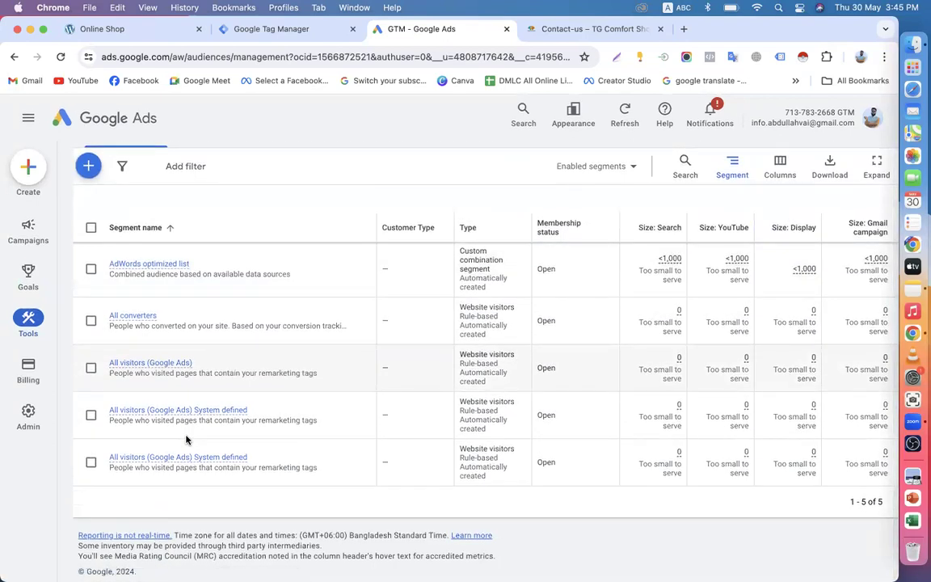
scroll(185, 439, up, 2)
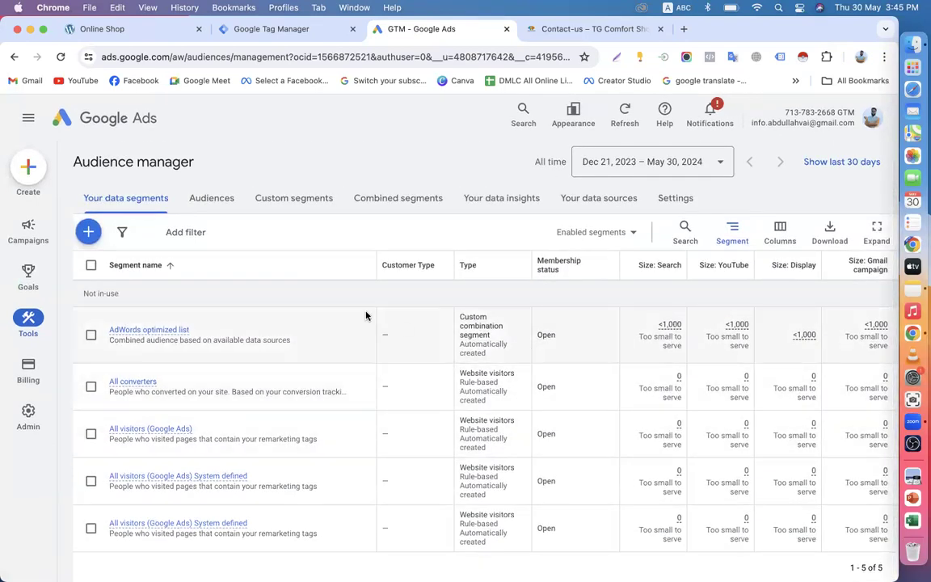
click(292, 202)
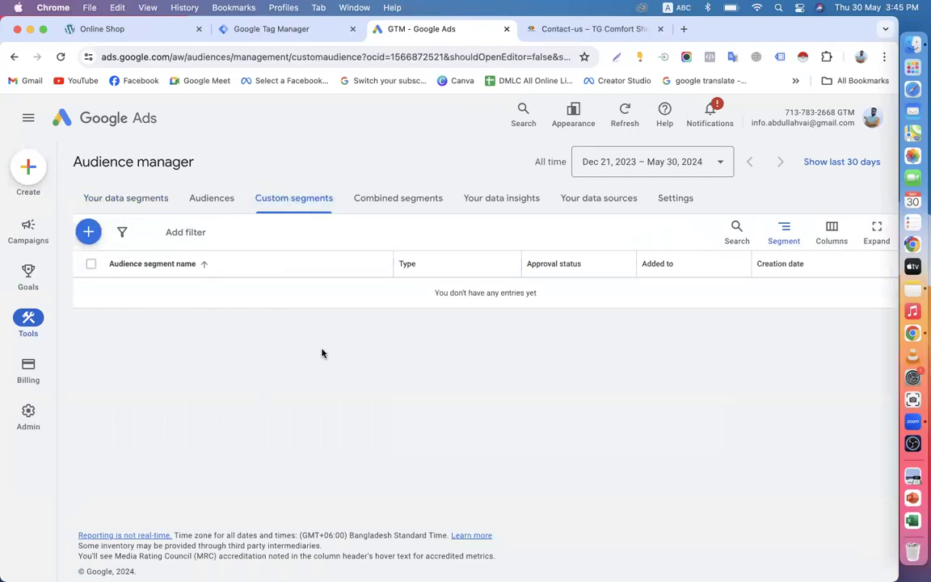
click(401, 207)
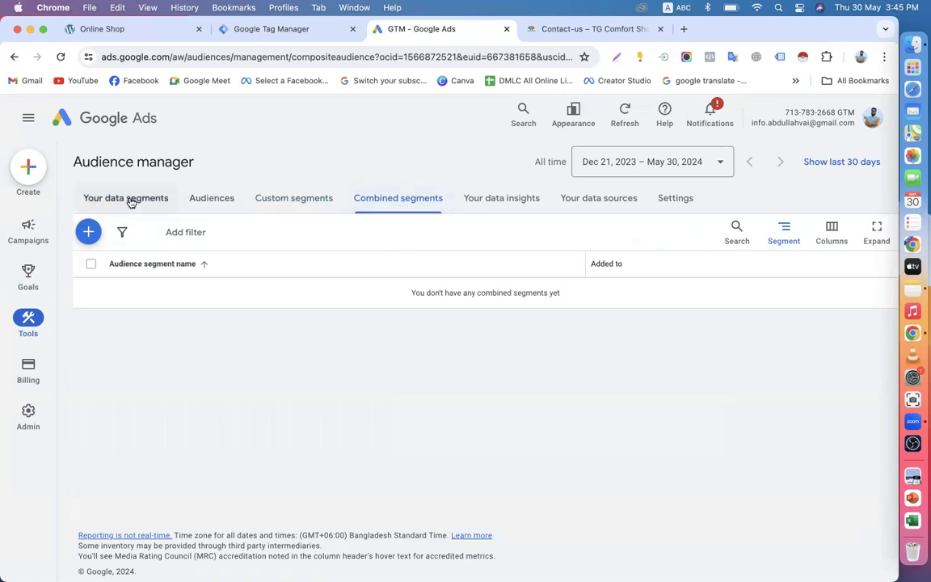
click(503, 201)
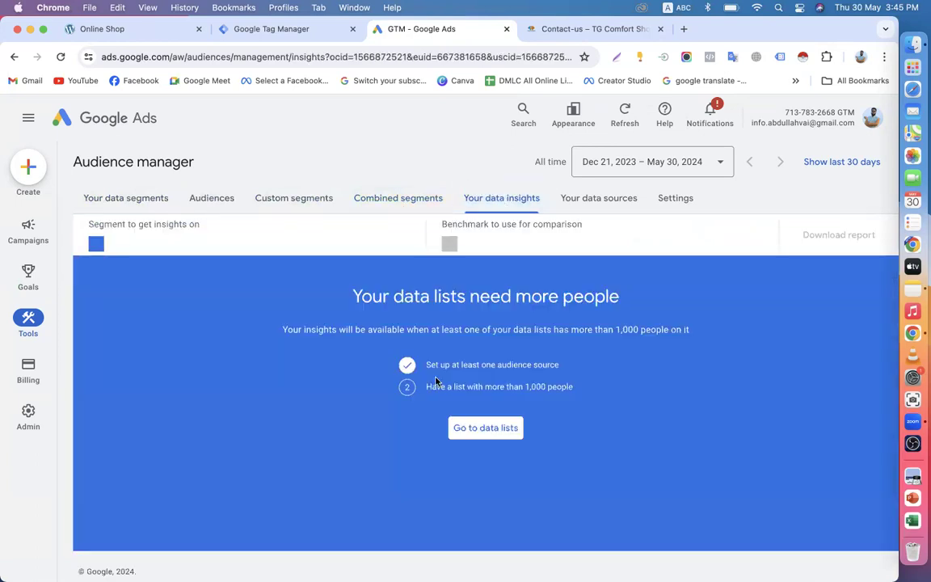
click(590, 199)
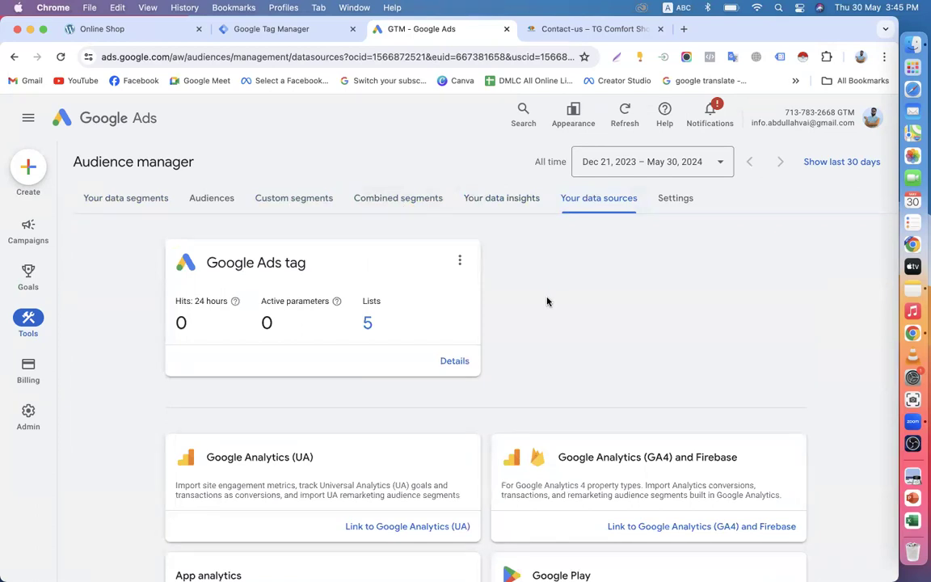
click(148, 33)
scroll(345, 354, up, 5)
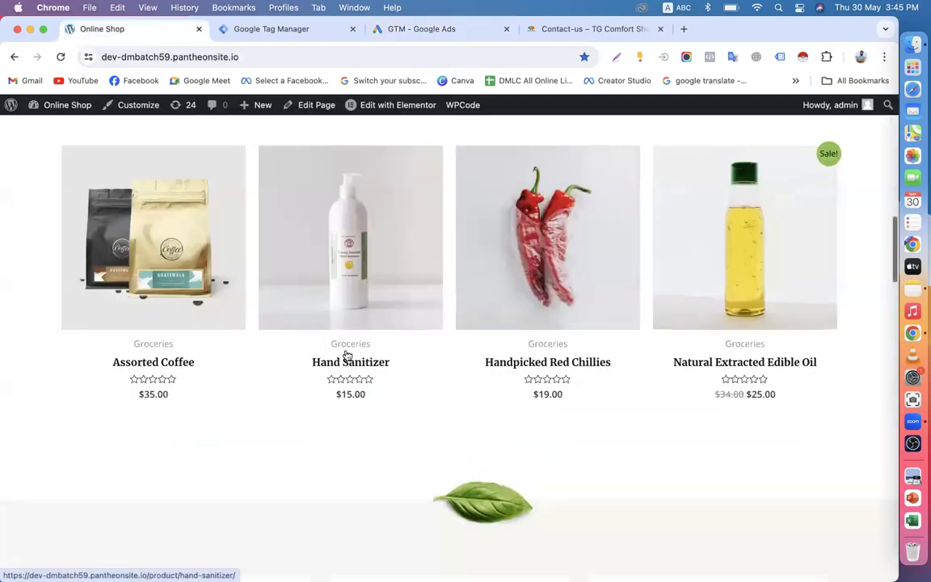
scroll(346, 354, down, 10)
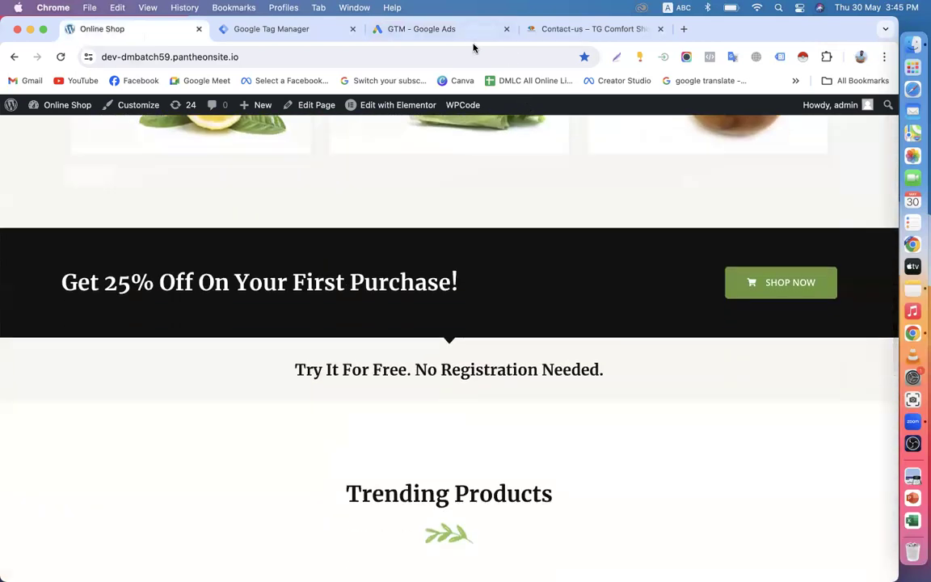
click(432, 32)
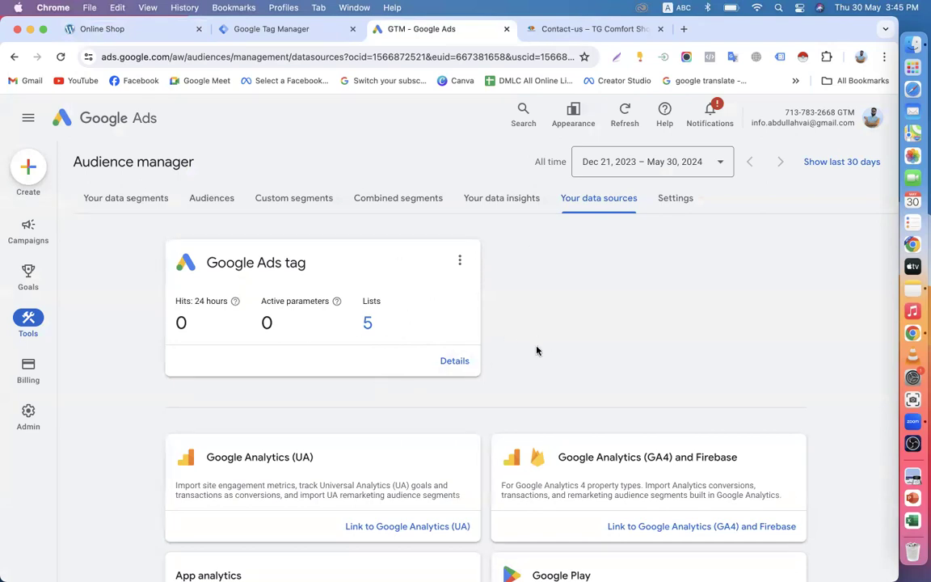
click(672, 198)
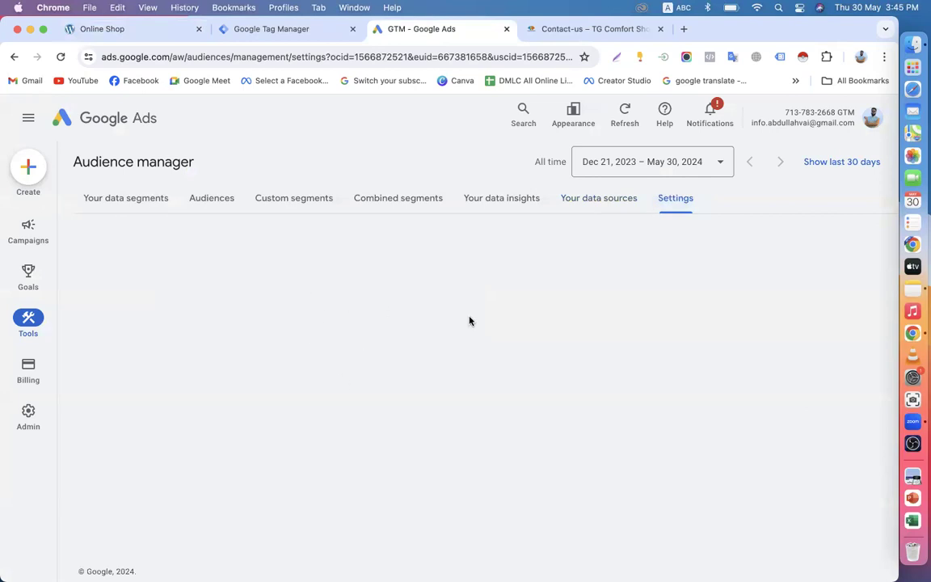
click(583, 207)
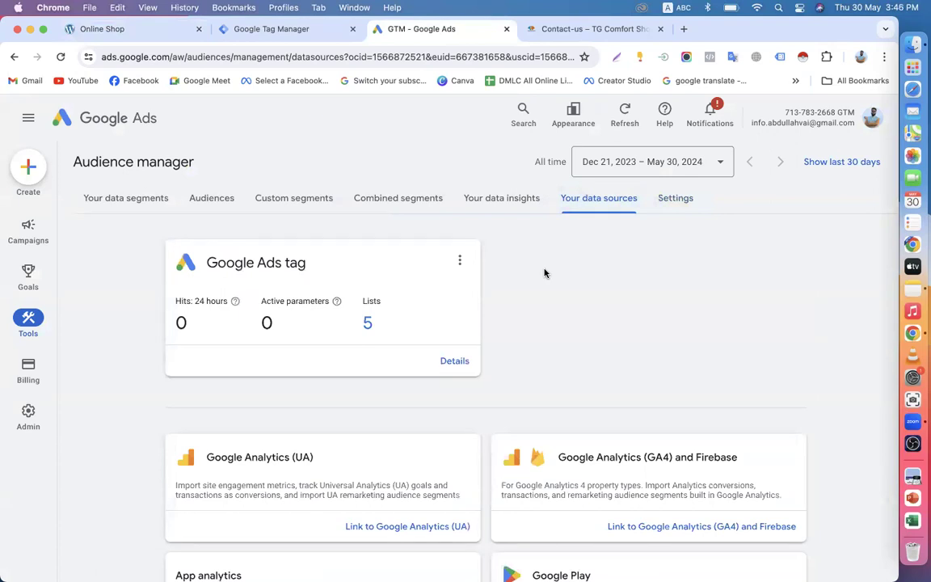
Step: Open the Google Ads tag source and show its Google Tag Manager installation instructions
click(455, 362)
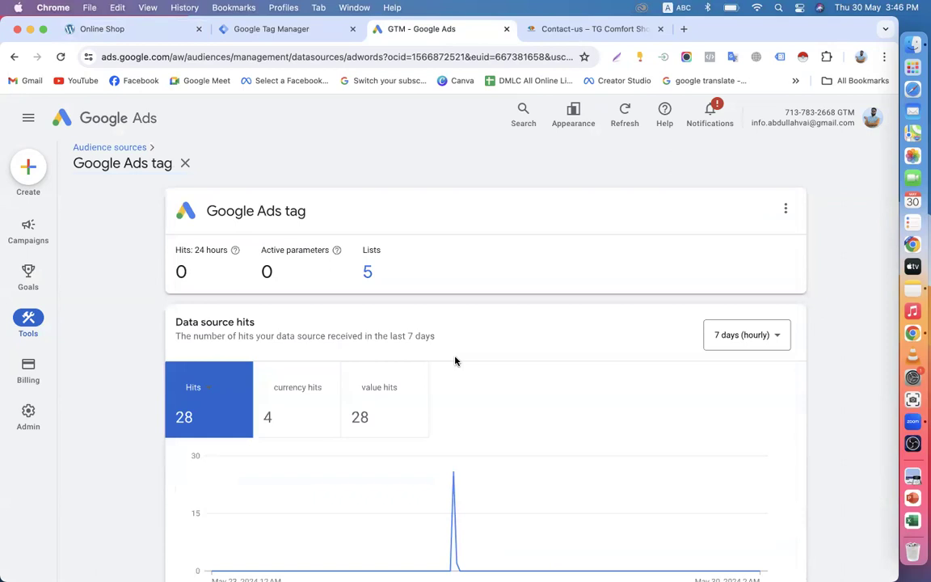
scroll(455, 362, down, 4)
scroll(270, 316, up, 4)
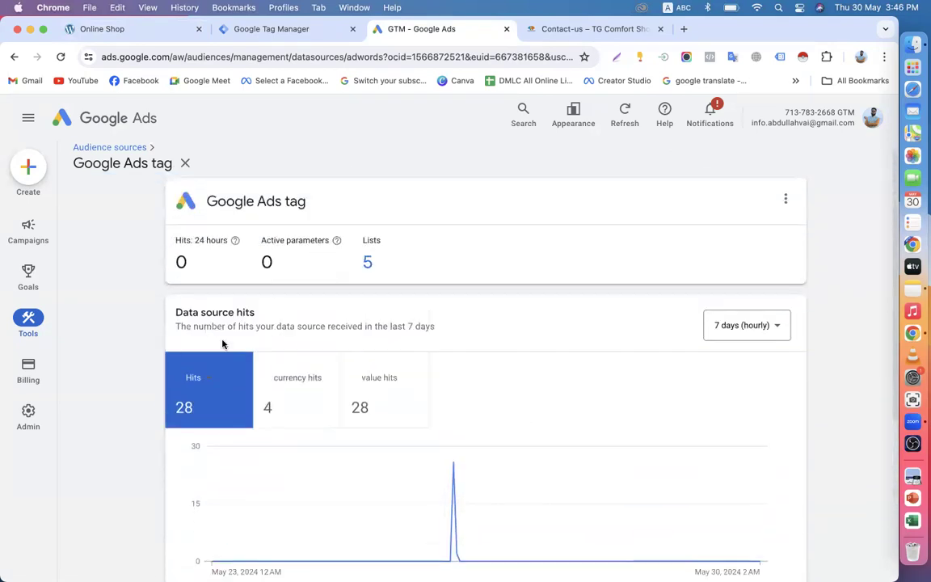
scroll(378, 383, down, 3)
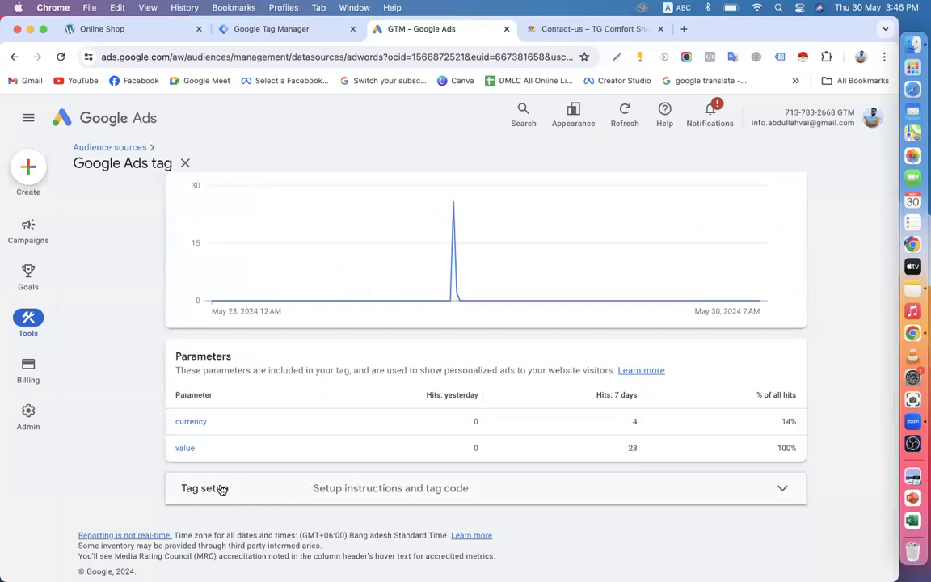
click(283, 488)
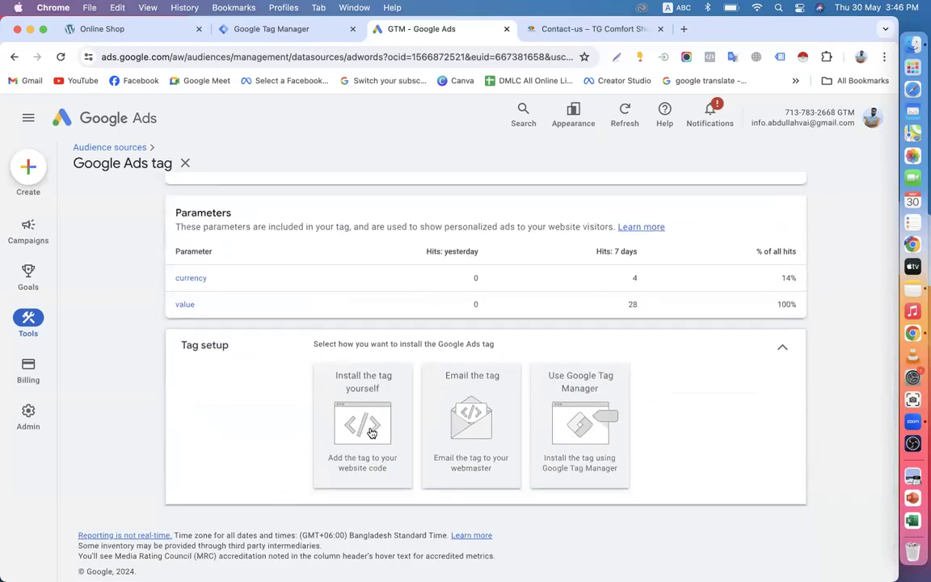
click(566, 414)
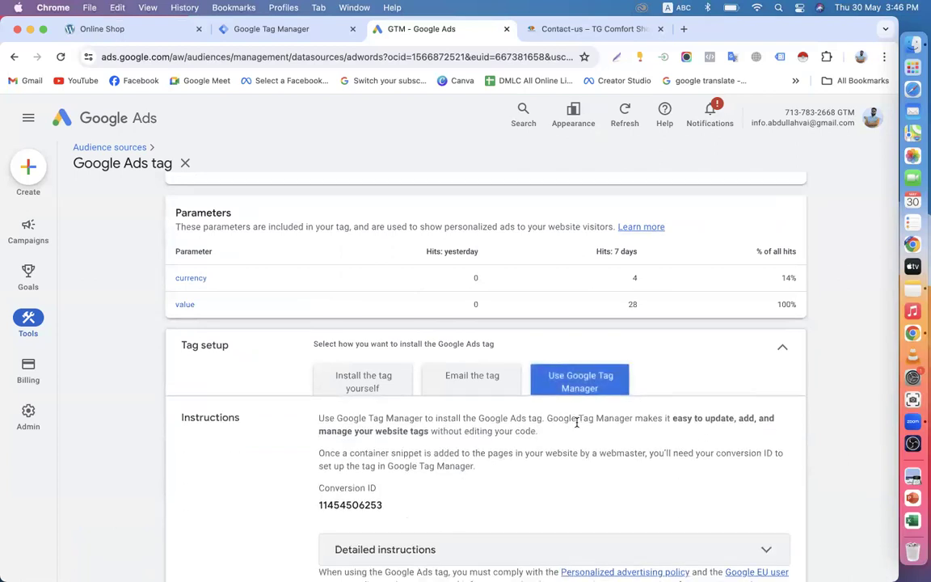
scroll(577, 425, down, 2)
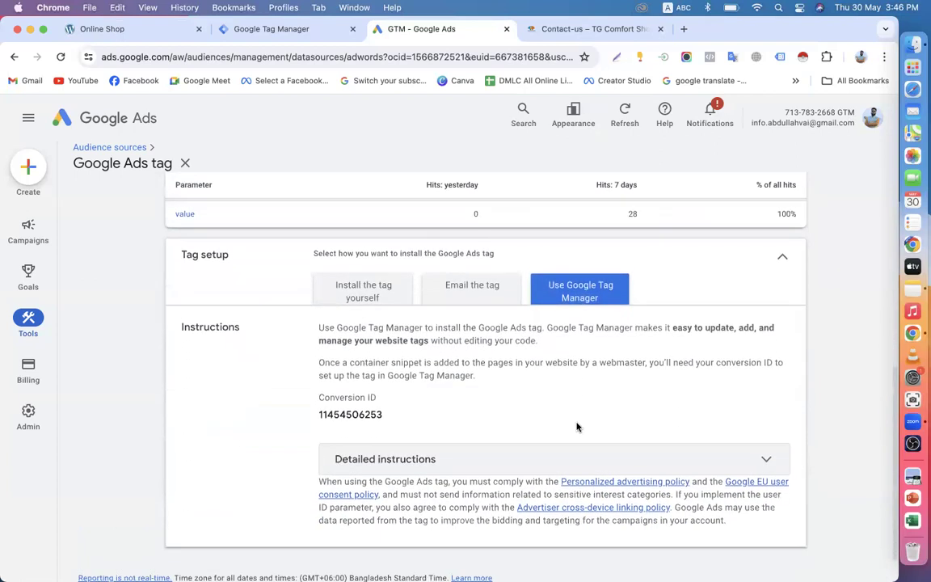
scroll(577, 426, down, 1)
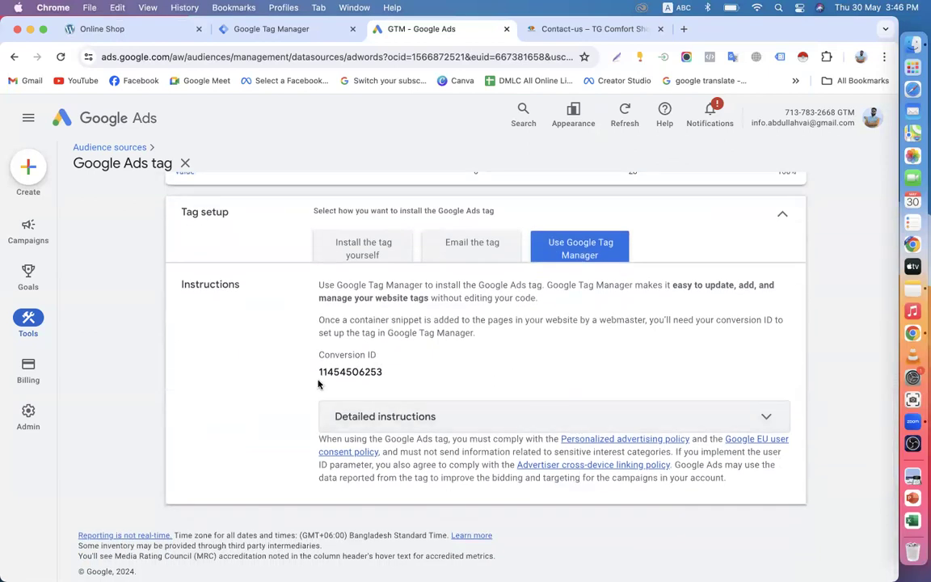
Step: Select the conversion ID in the installation instructions, briefly checking Tag Manager
drag(319, 371, 417, 373)
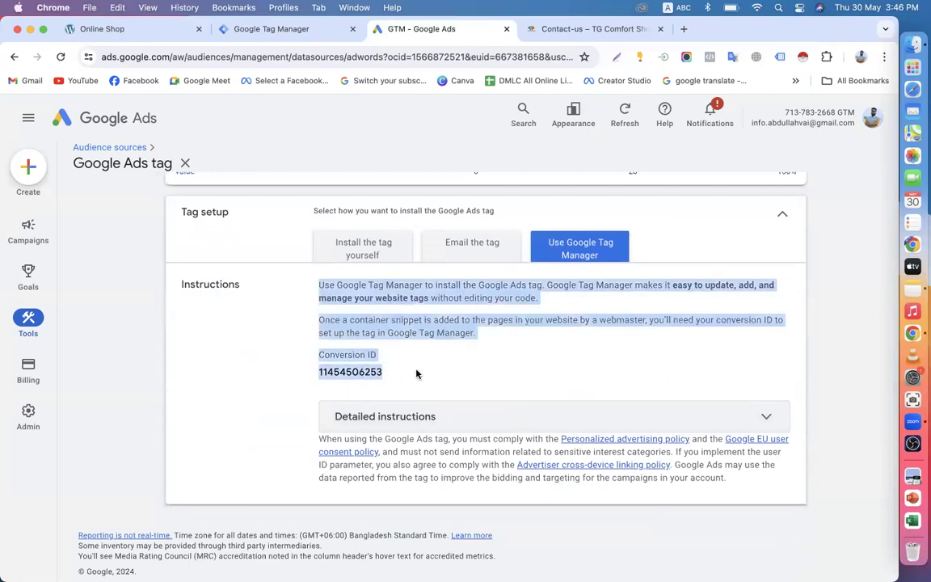
click(270, 374)
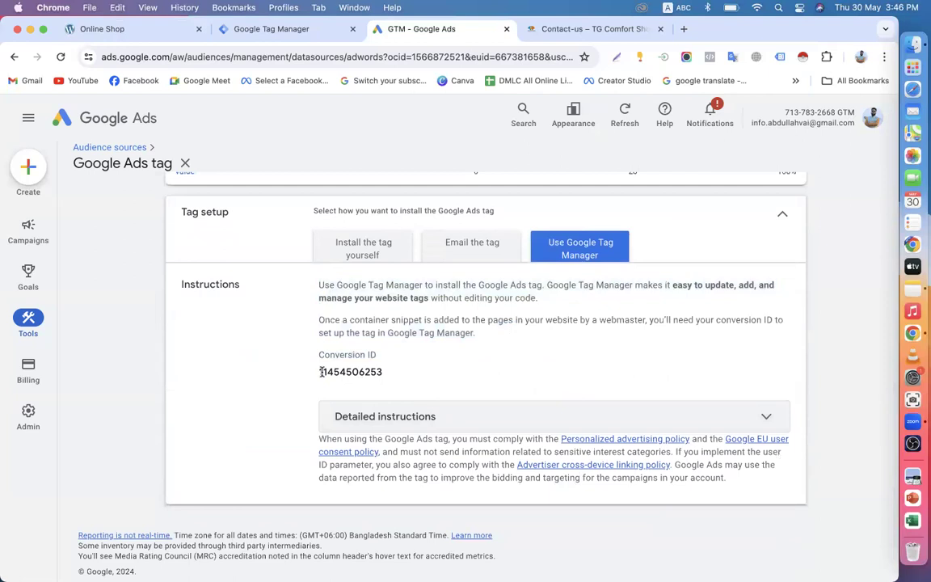
drag(319, 371, 385, 374)
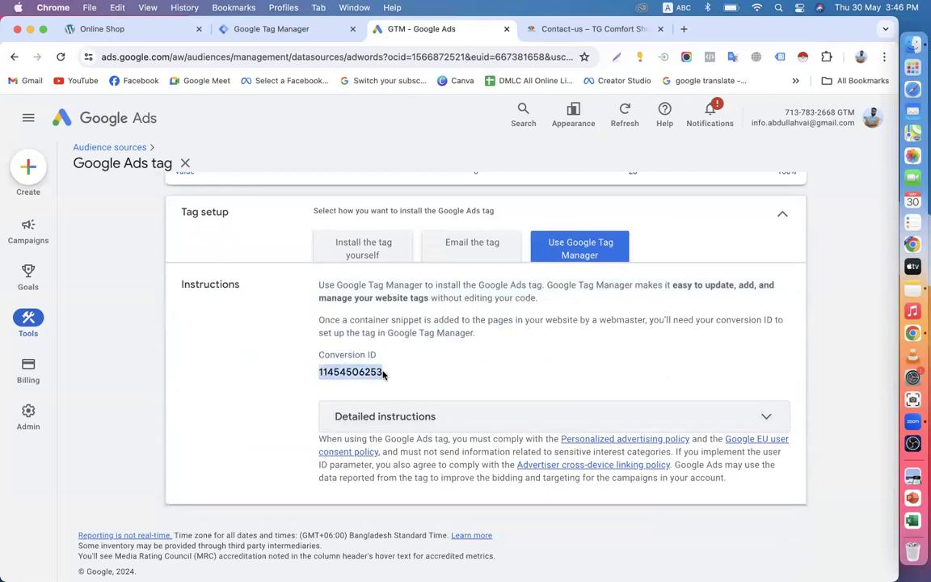
click(268, 36)
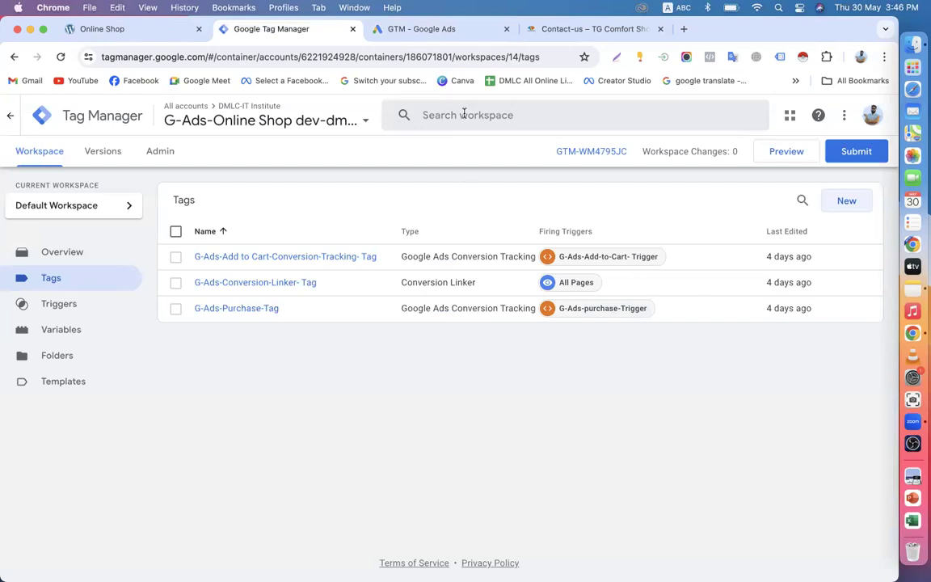
click(406, 29)
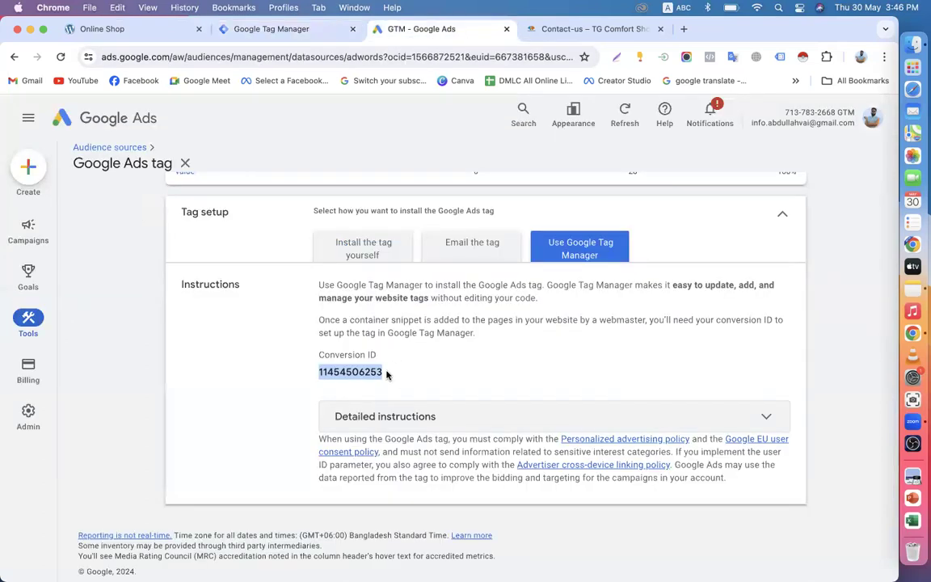
drag(386, 374, 317, 374)
click(317, 374)
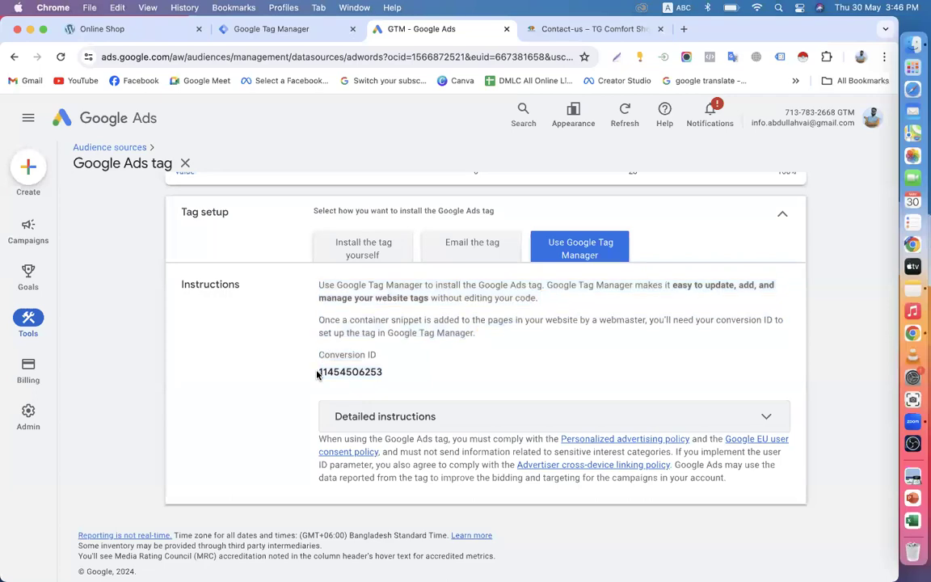
scroll(316, 375, up, 10)
Step: After glancing at the Online Shop site, reselect the conversion ID and move to Tag Manager
click(140, 33)
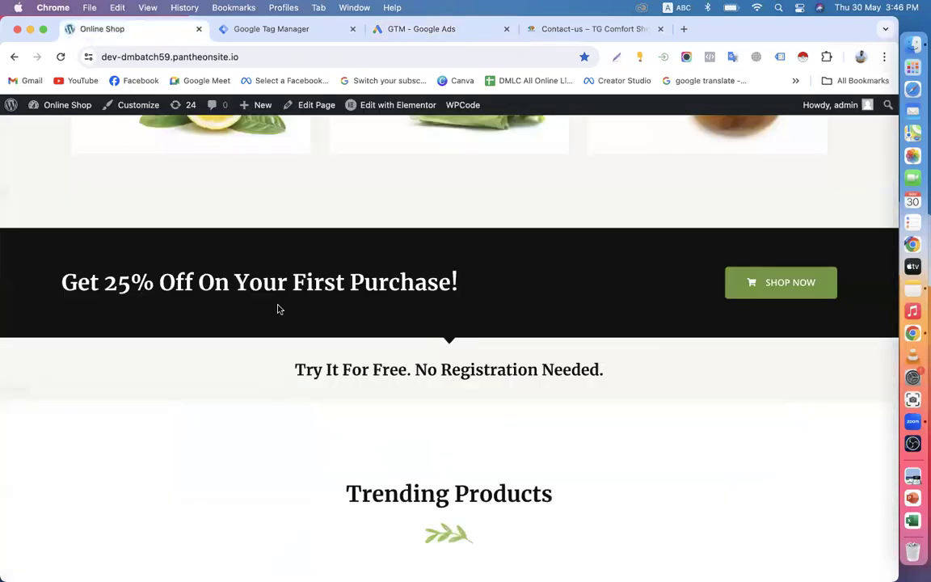
scroll(239, 334, down, 10)
scroll(239, 333, up, 10)
scroll(239, 334, down, 5)
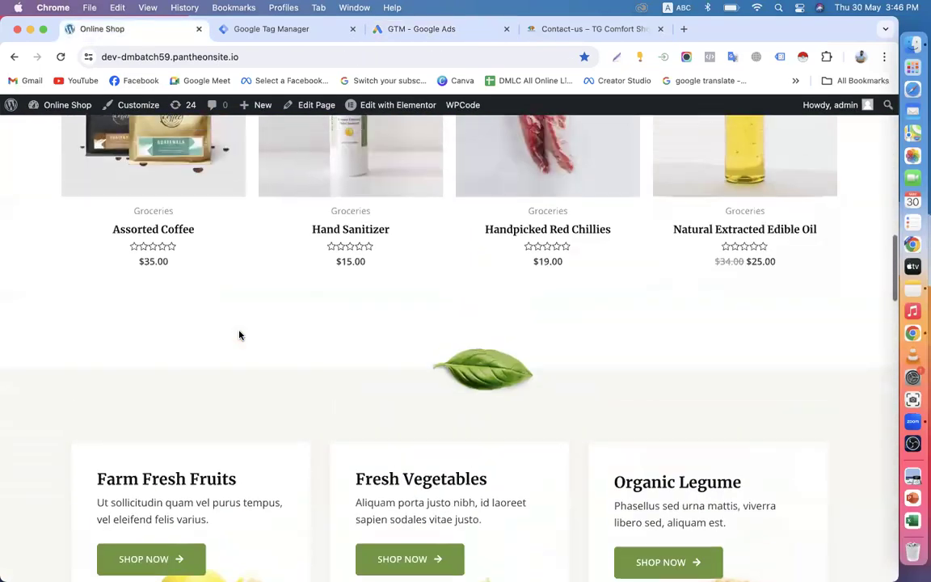
scroll(240, 333, up, 1)
mouse_move(374, 100)
click(412, 29)
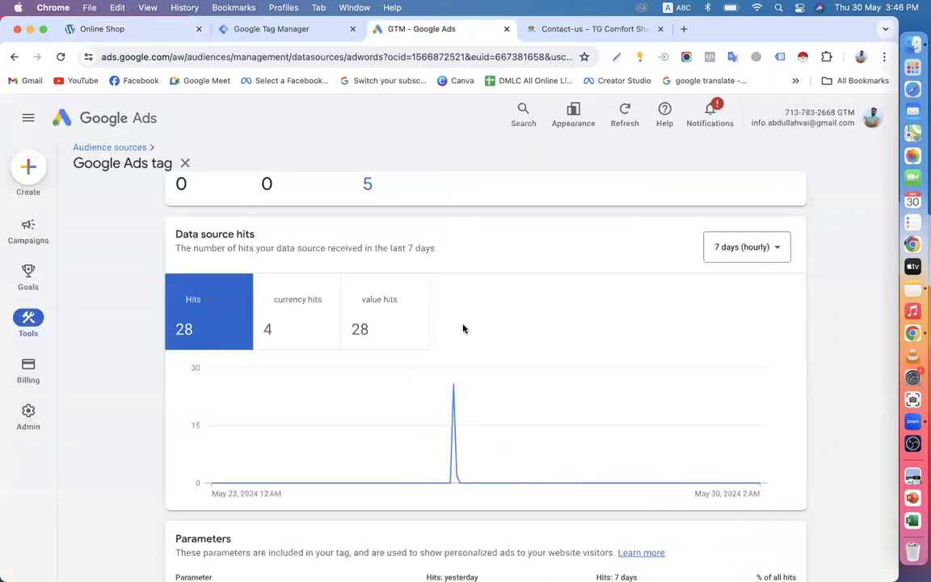
scroll(453, 339, down, 5)
scroll(433, 373, down, 3)
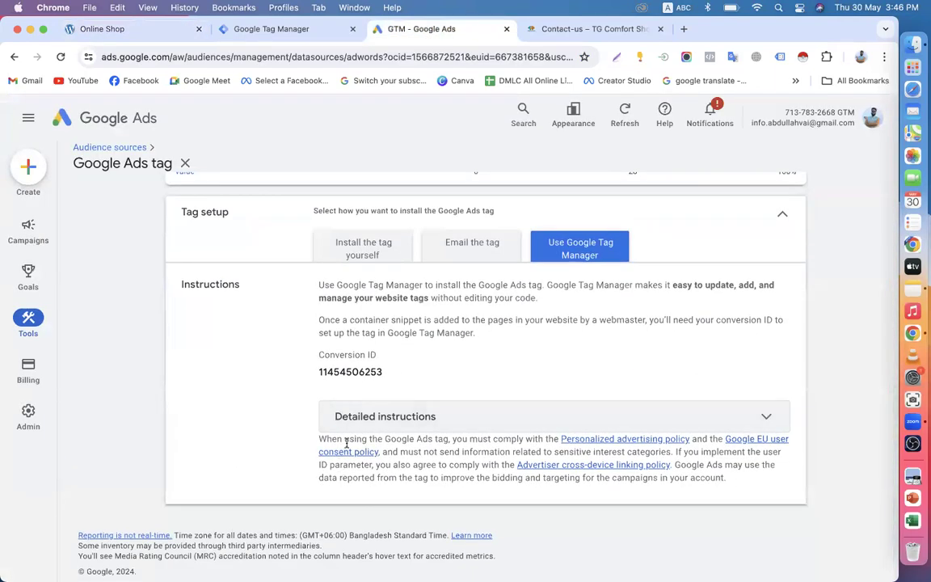
double_click(322, 372)
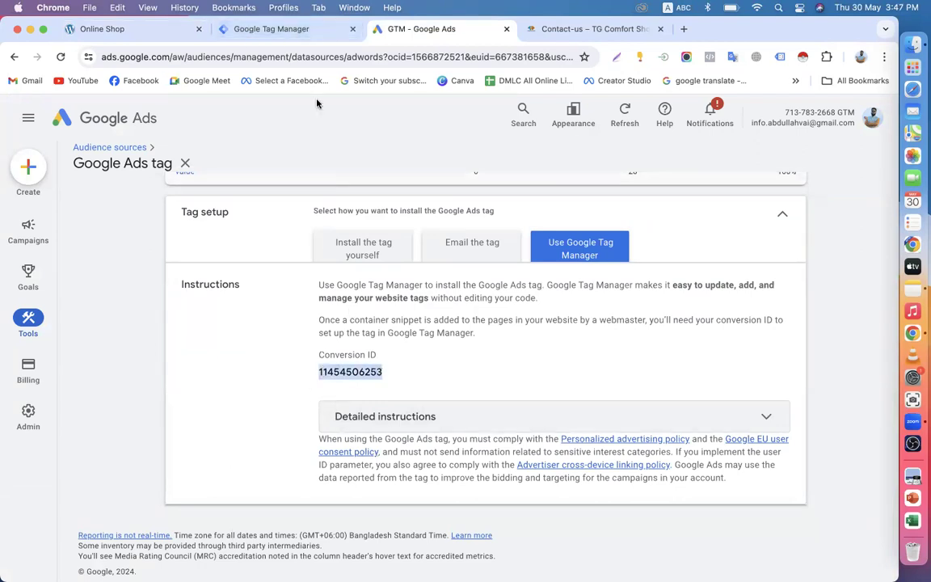
click(288, 28)
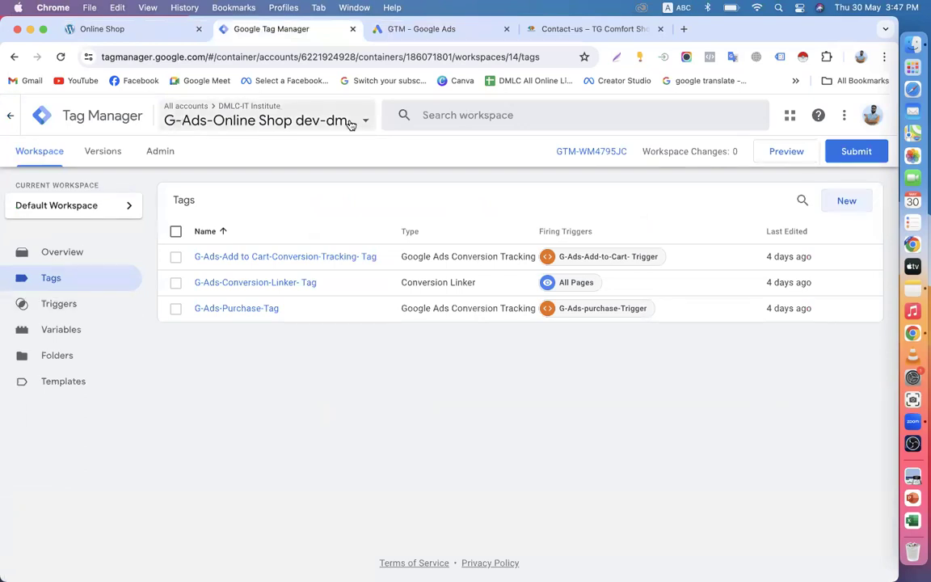
Step: Create a new tag named G-Ads-Remarketing-Tag with the Google Ads Remarketing tag type
click(841, 203)
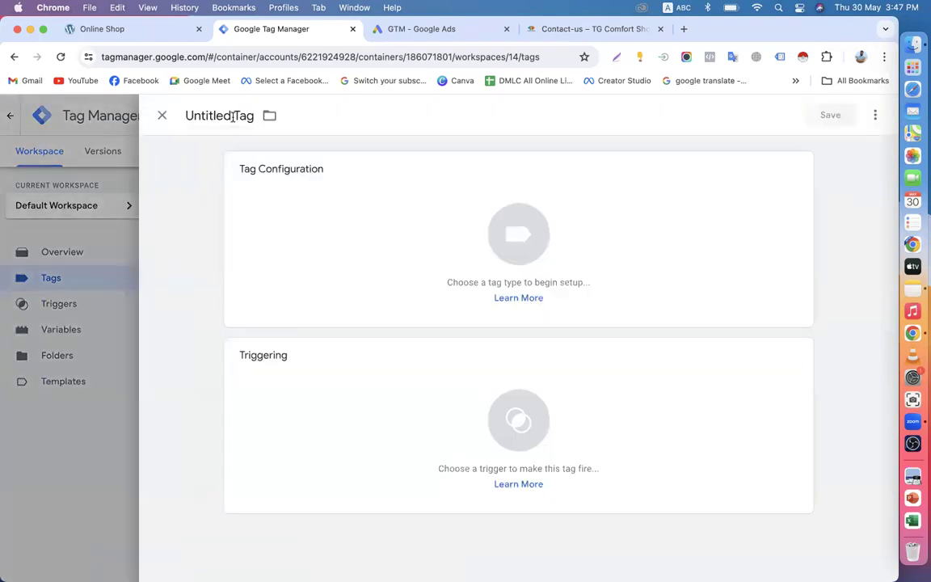
drag(212, 114, 171, 119)
text(G)
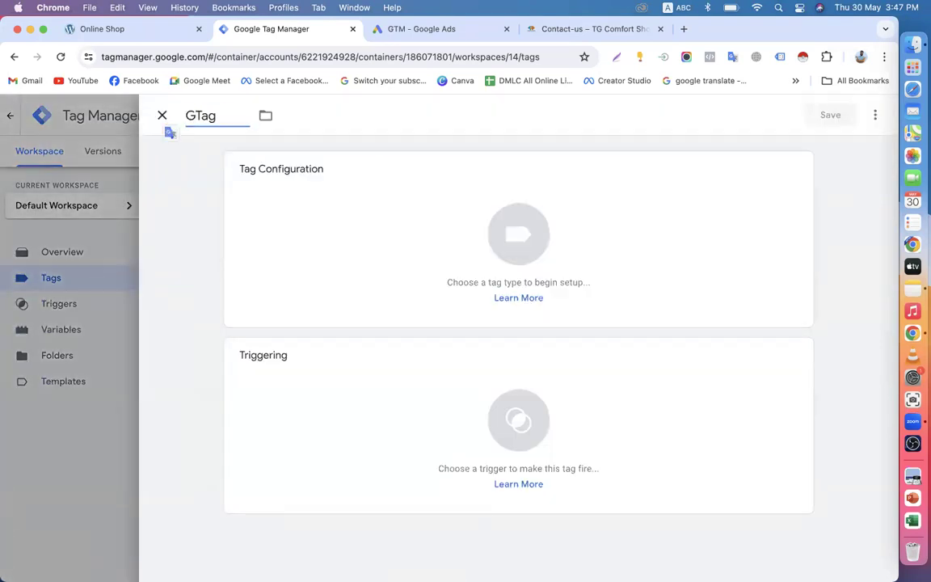
text(-Ads-)
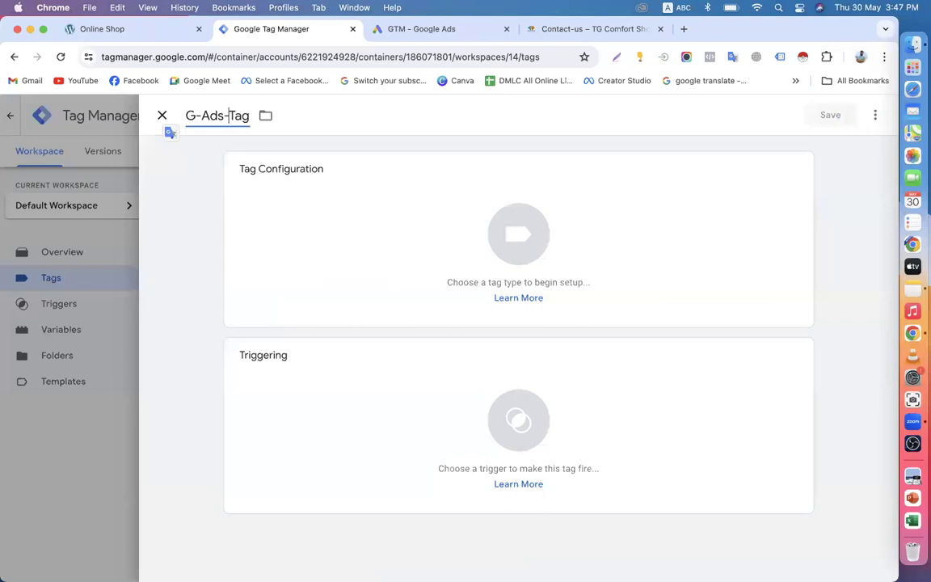
text(Remarketing)
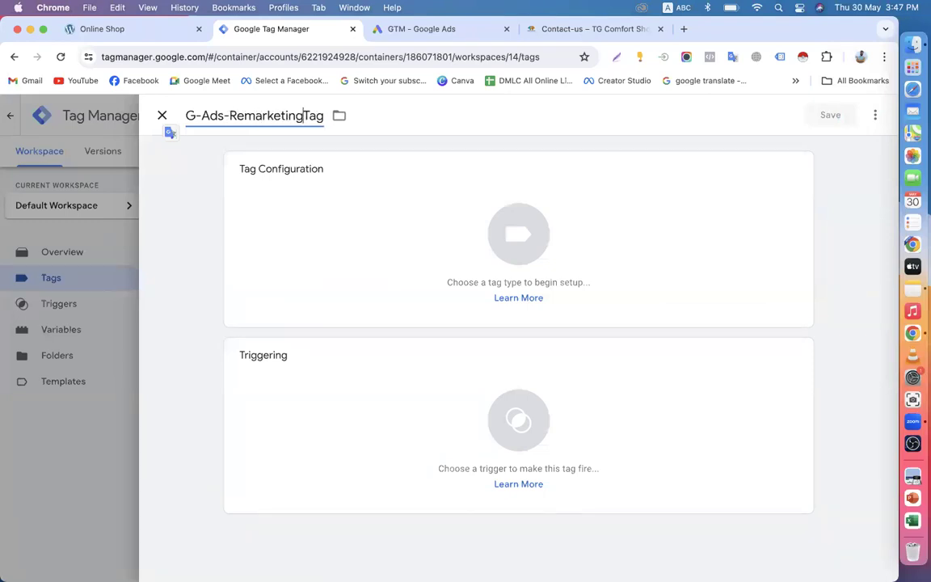
text(-Dynamic)
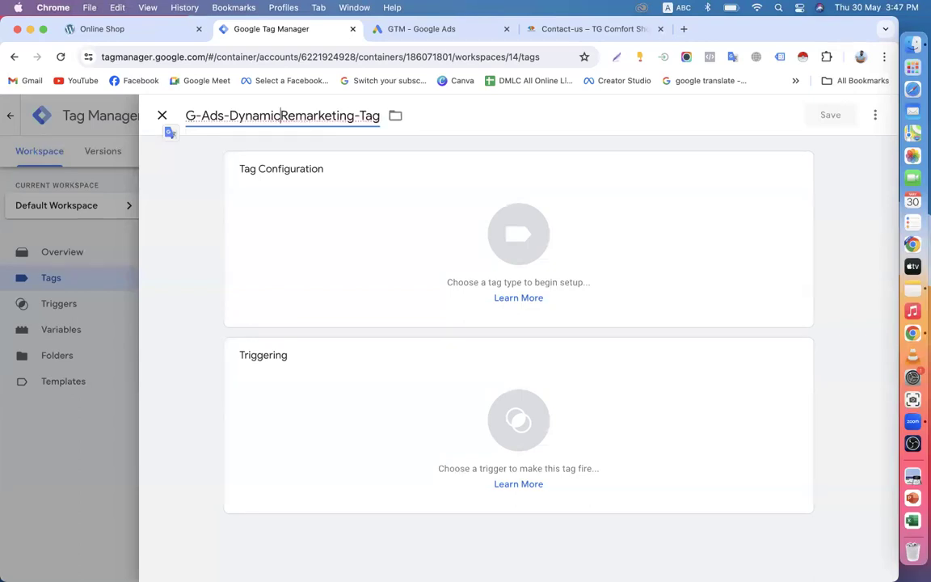
text(-)
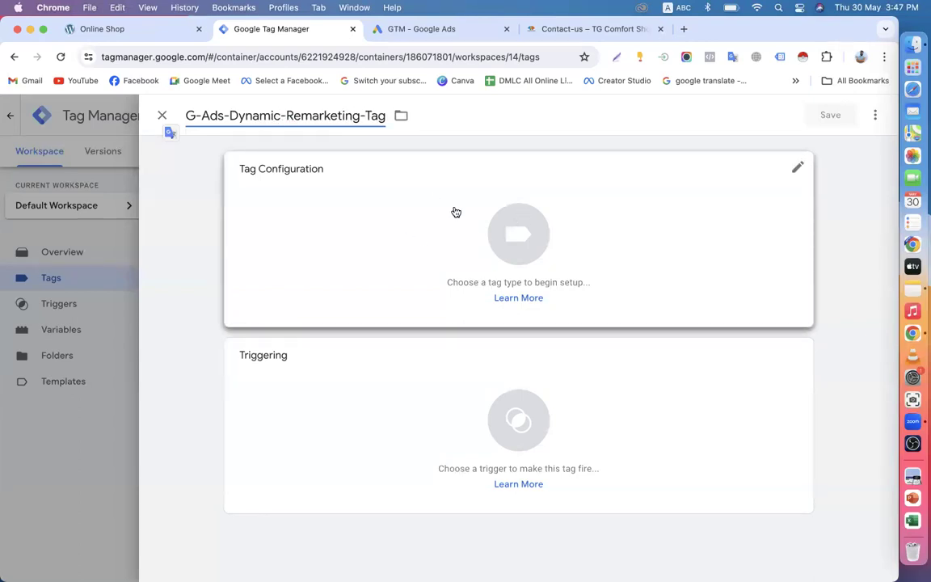
click(440, 230)
click(865, 115)
text(goo)
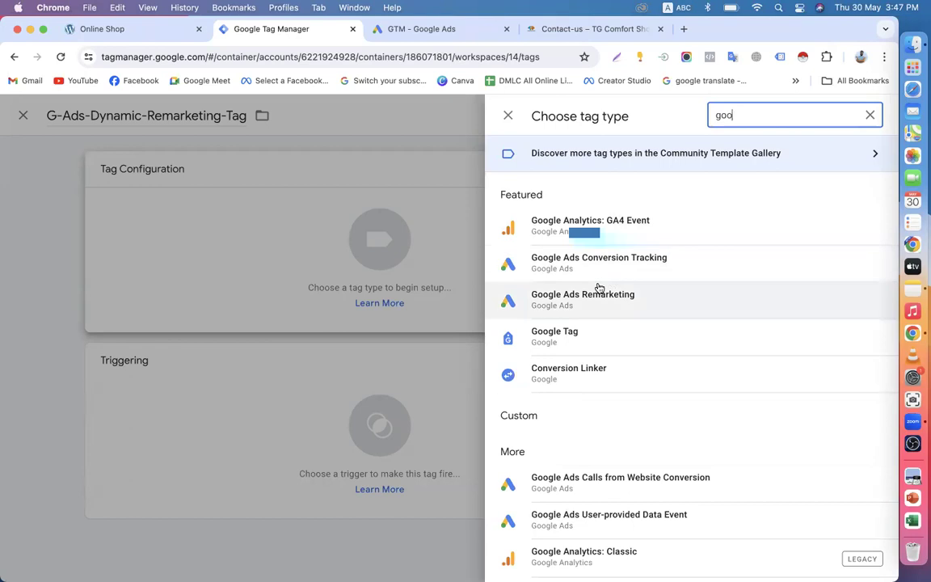
click(637, 308)
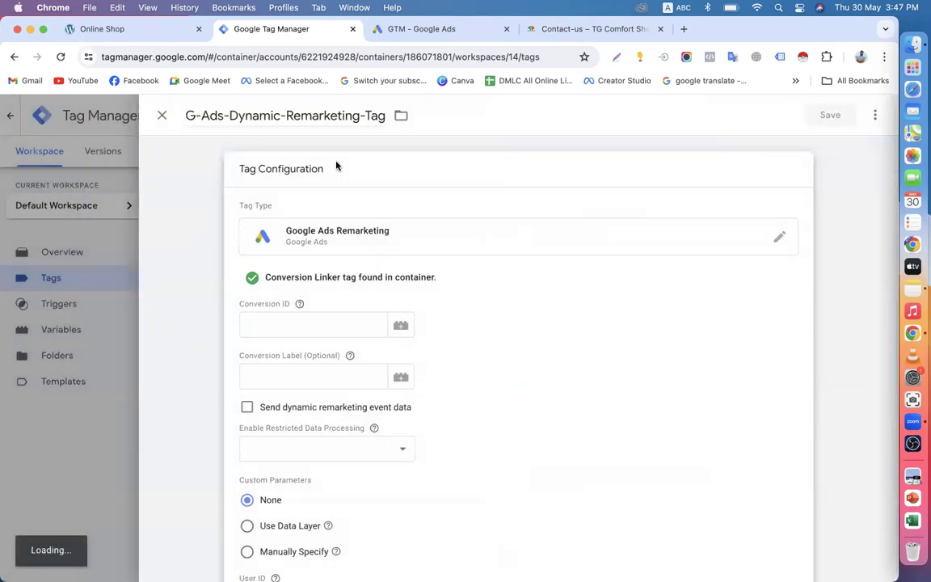
drag(285, 114, 229, 114)
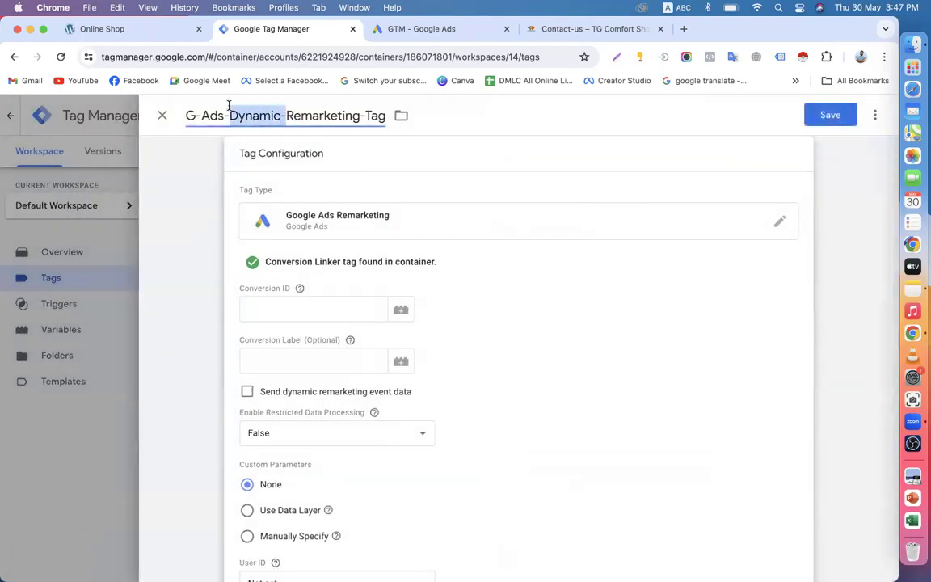
key(BackSpace)
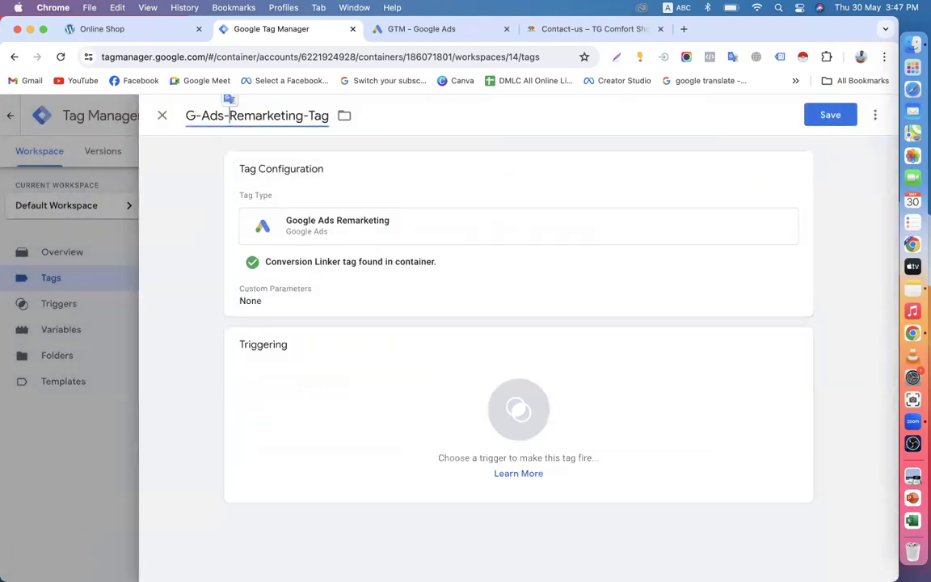
Step: Copy the conversion ID from the Google Ads tag page for the remarketing tag
click(404, 227)
click(275, 327)
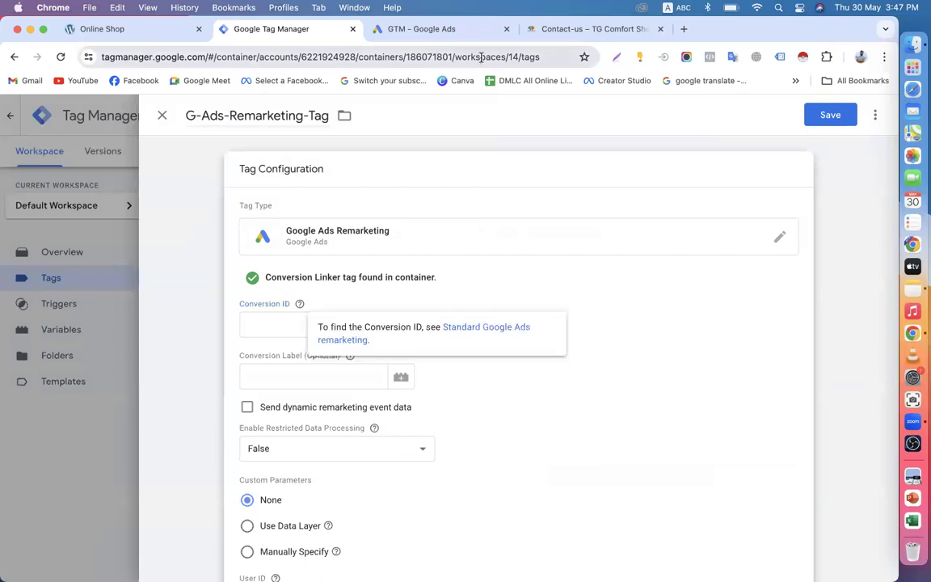
click(421, 28)
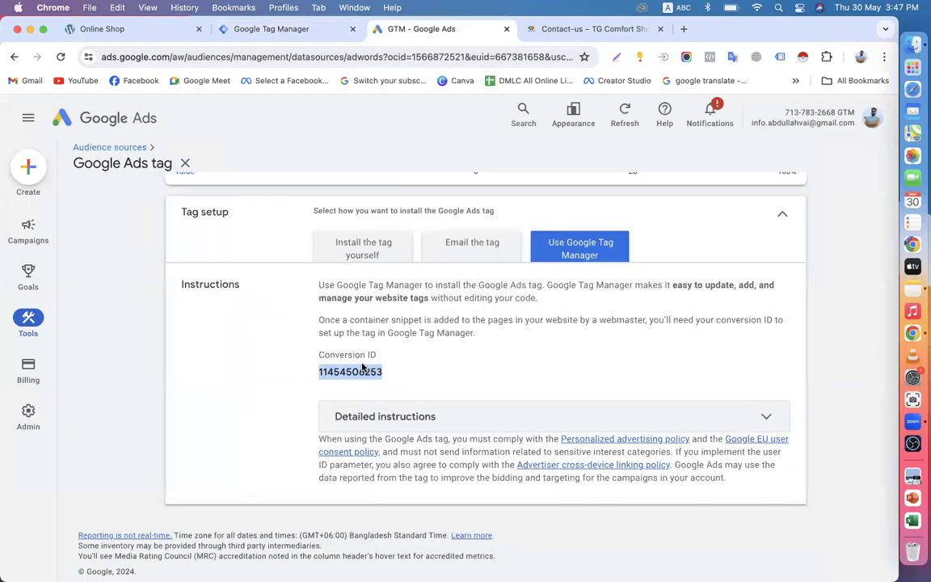
click(331, 368)
drag(319, 368, 394, 377)
right_click(360, 368)
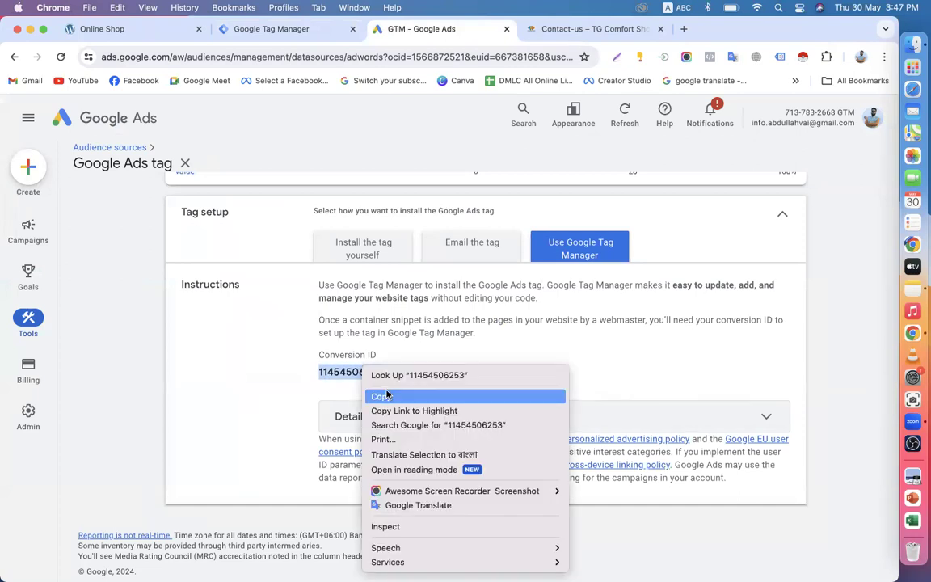
click(385, 395)
click(247, 30)
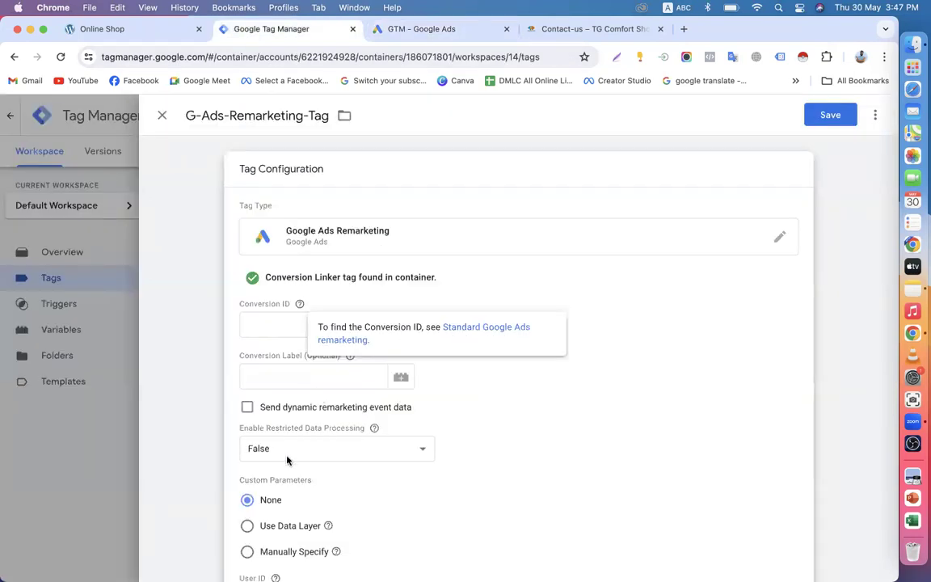
Step: Enable dynamic remarketing event data and paste the conversion ID into the Conversion ID field
click(247, 411)
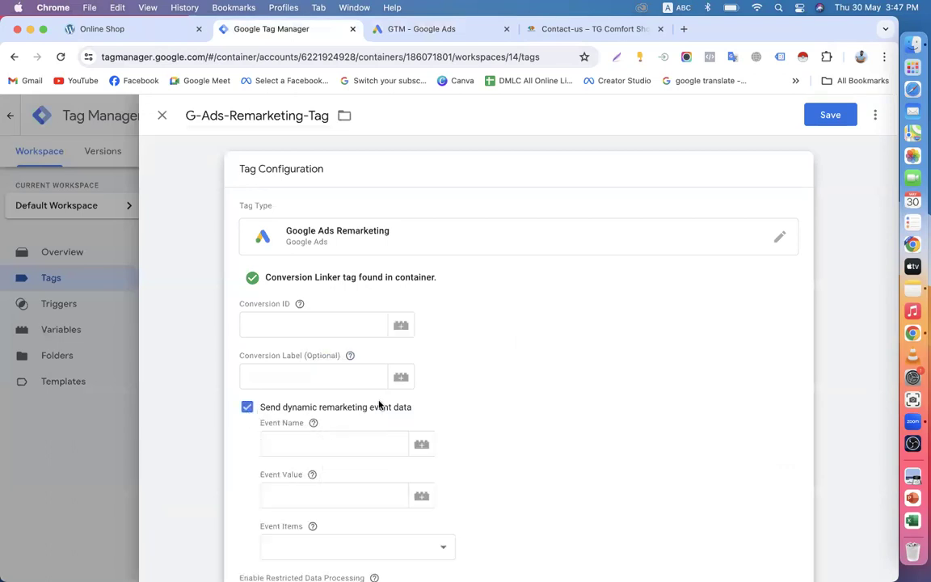
scroll(311, 412, down, 3)
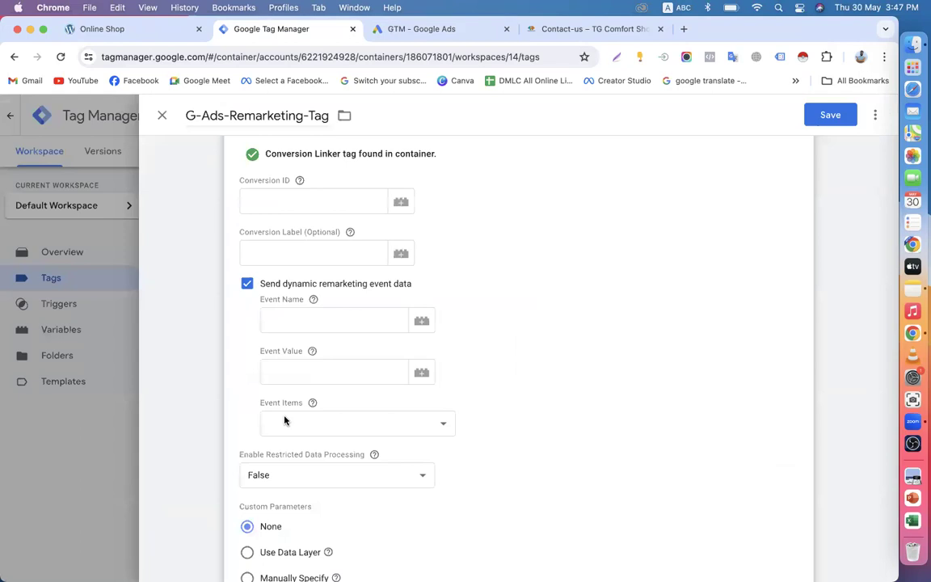
scroll(285, 419, up, 3)
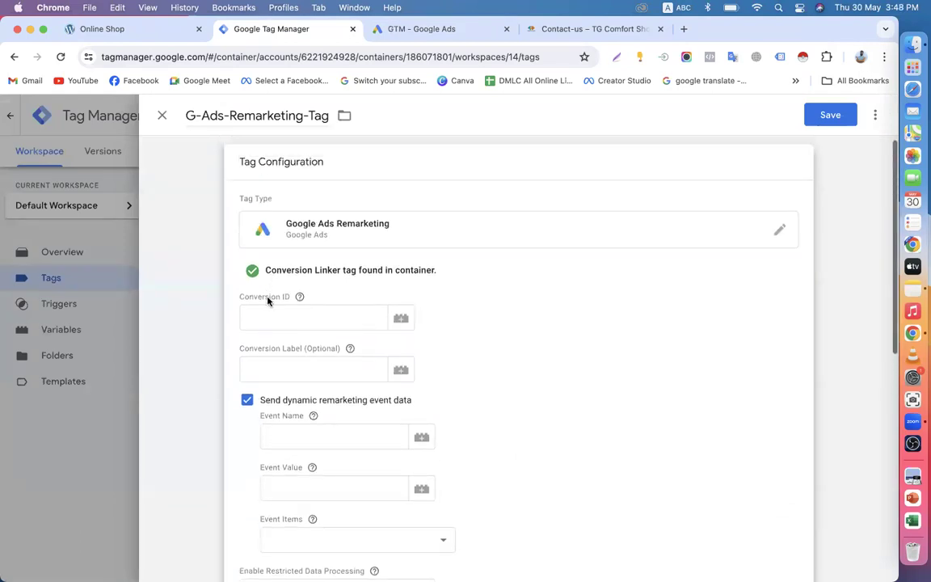
click(271, 317)
key(super+v)
scroll(267, 318, down, 5)
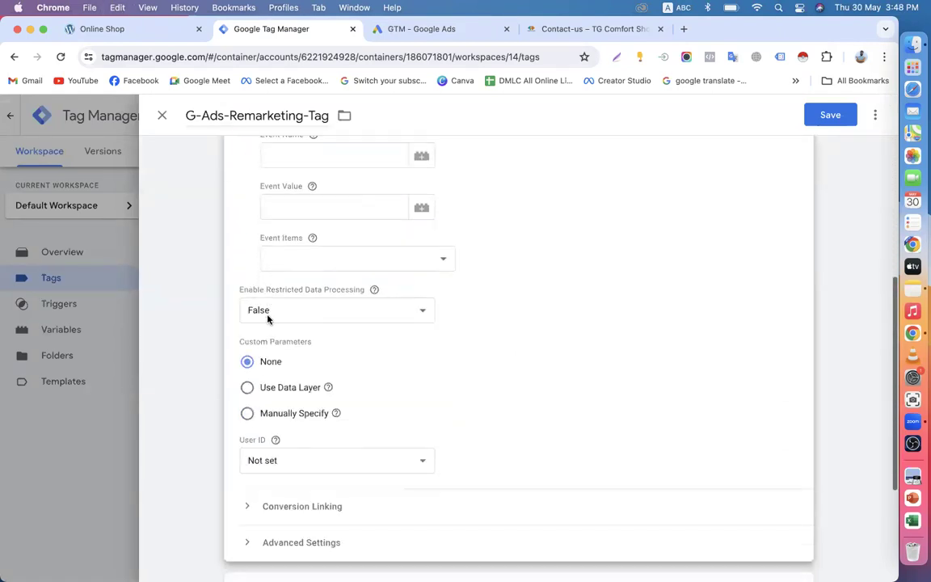
scroll(283, 235, up, 2)
Step: Leave Event Name, Value and Items empty and uncheck dynamic remarketing event data
click(276, 234)
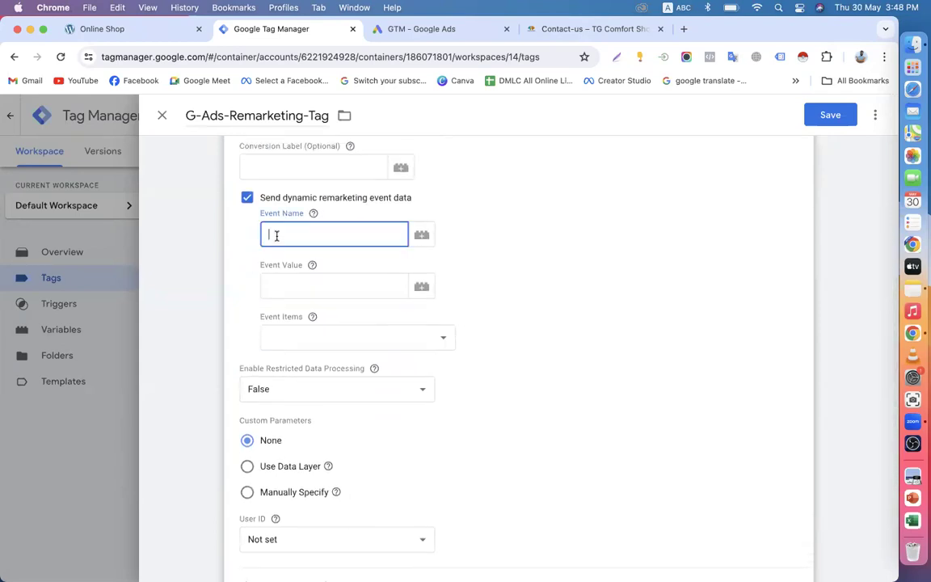
click(281, 290)
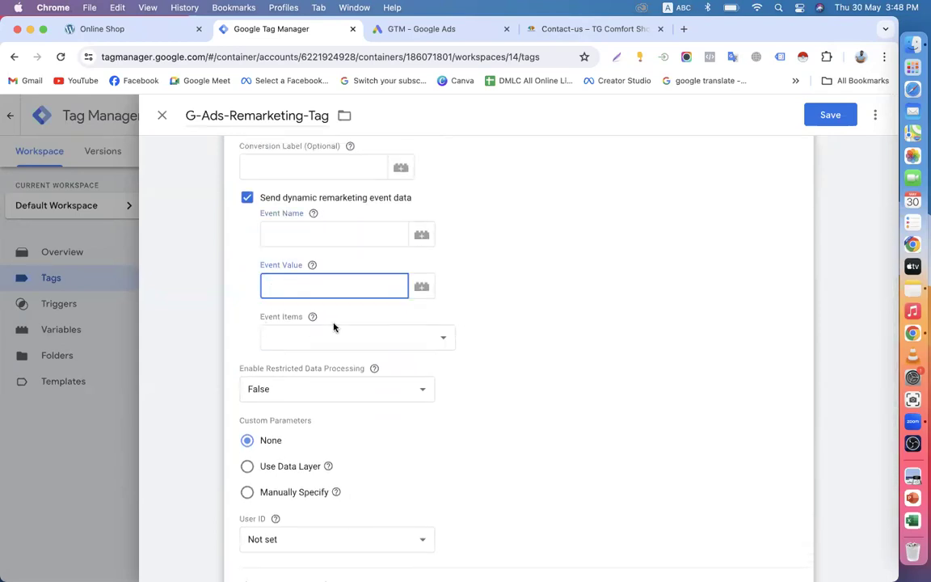
click(410, 332)
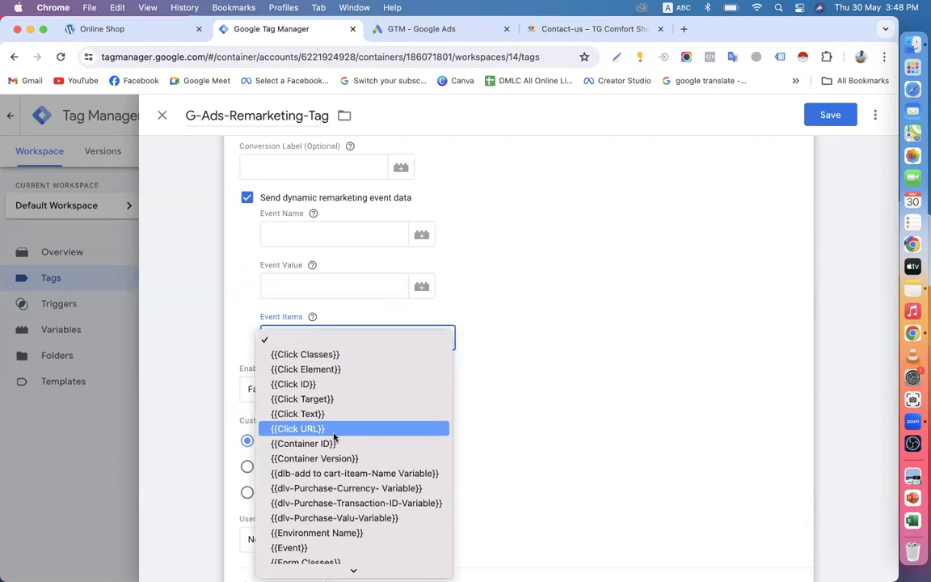
scroll(348, 515, down, 5)
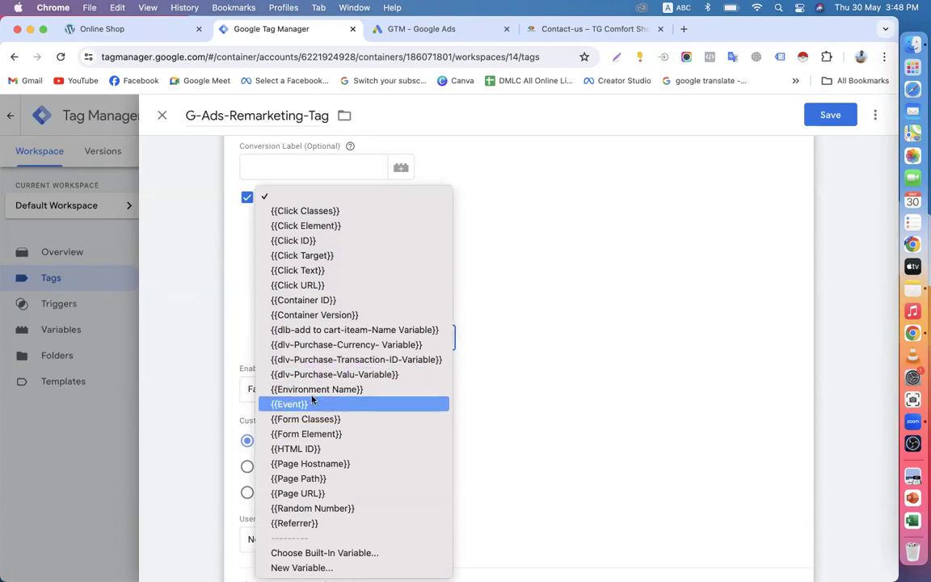
click(241, 235)
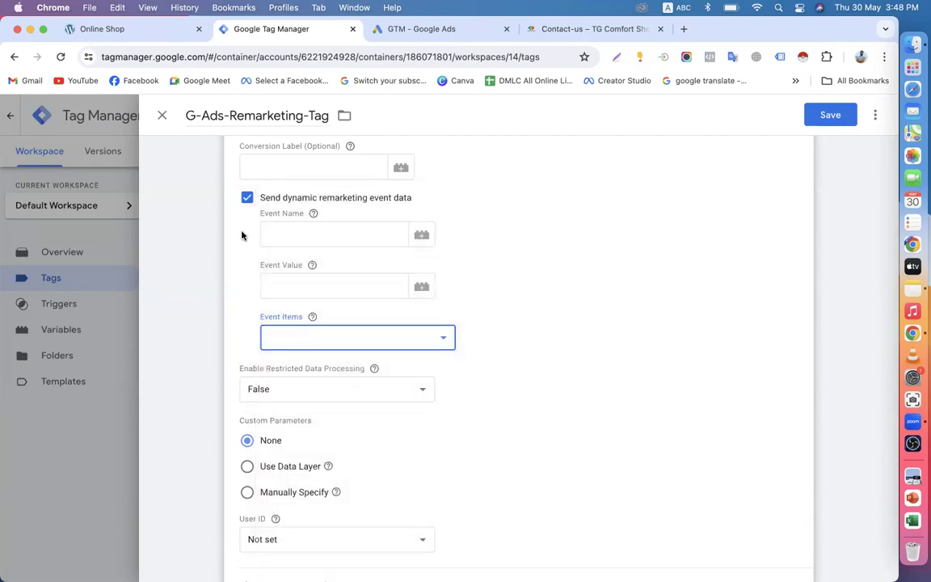
click(247, 199)
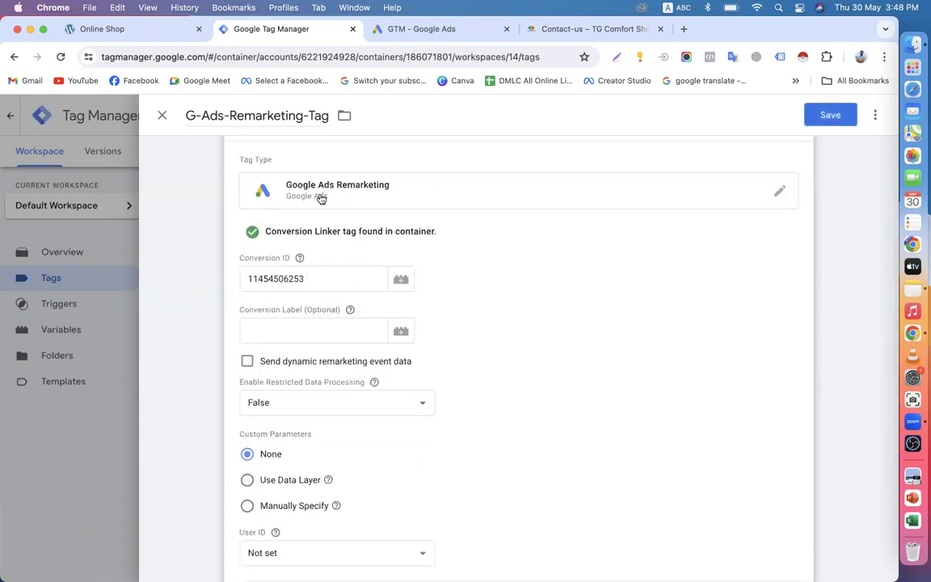
Step: Compare the Google Ads tag setup page and Online Shop site, then return to the remarketing tag editor
click(399, 29)
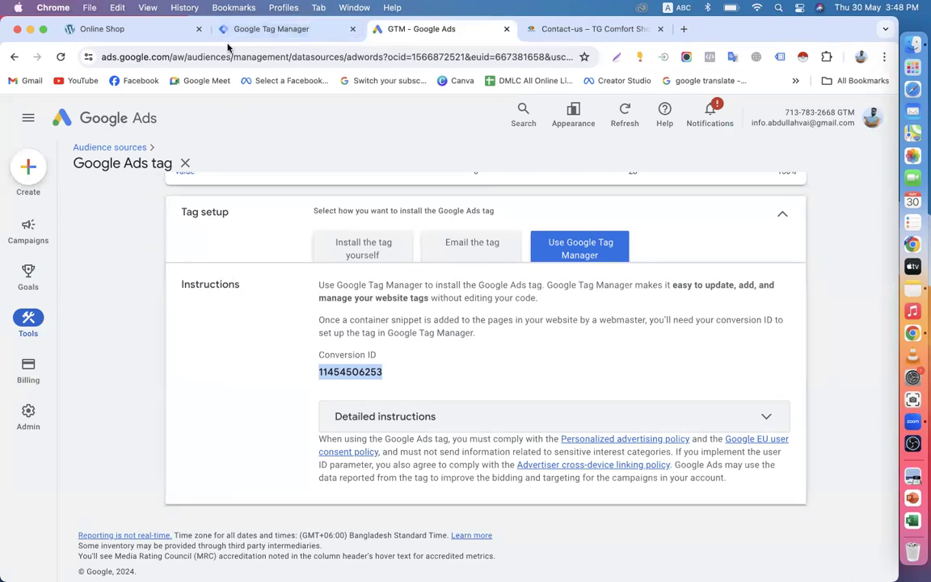
click(117, 31)
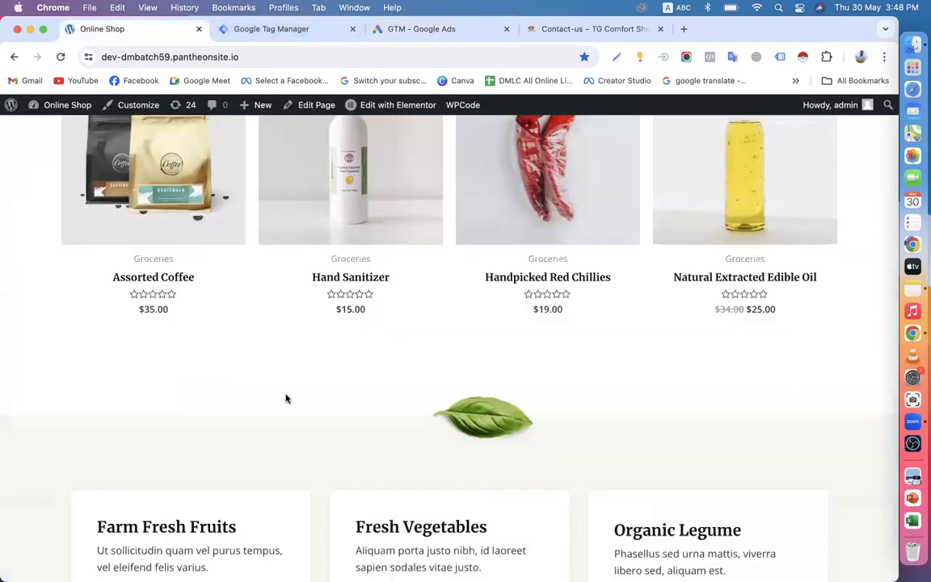
scroll(287, 397, up, 15)
click(400, 33)
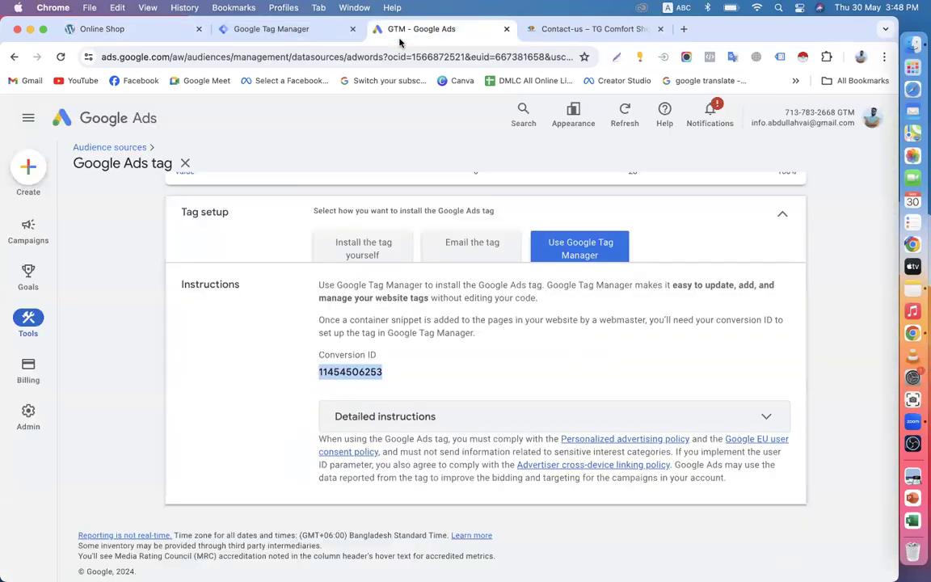
click(284, 32)
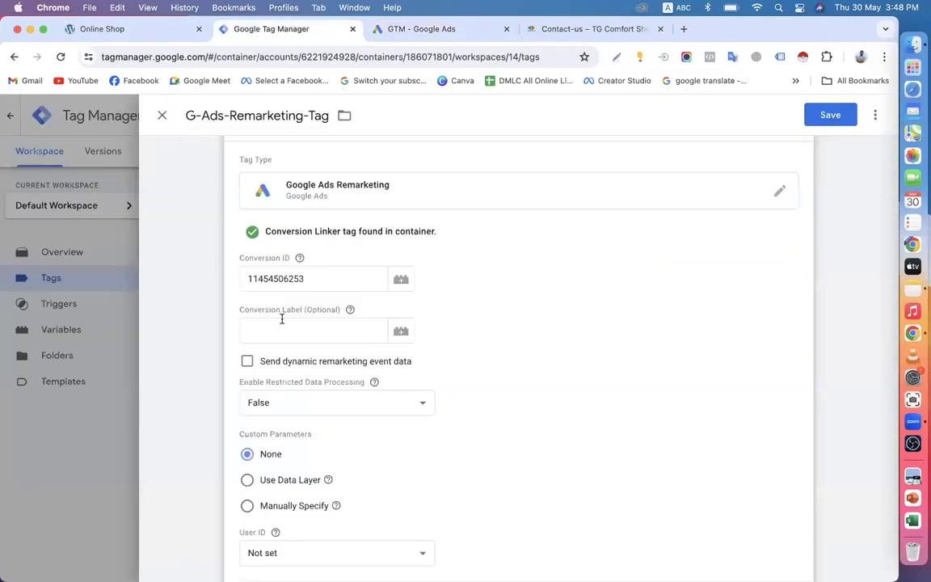
Step: Enable dynamic remarketing event data and inspect its Event Name, Event Value and Event Items fields
click(249, 363)
scroll(327, 396, down, 2)
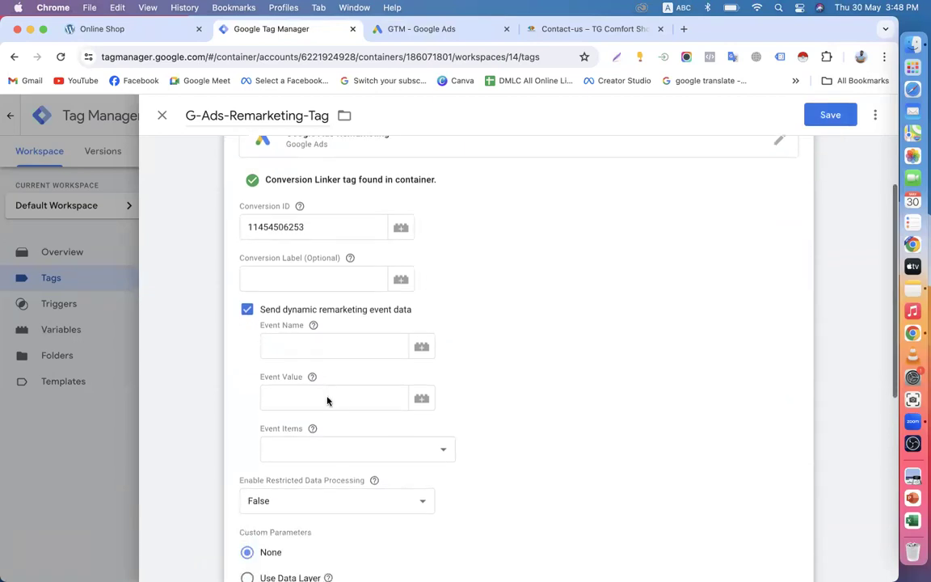
scroll(327, 401, down, 1)
click(304, 336)
click(293, 376)
click(420, 330)
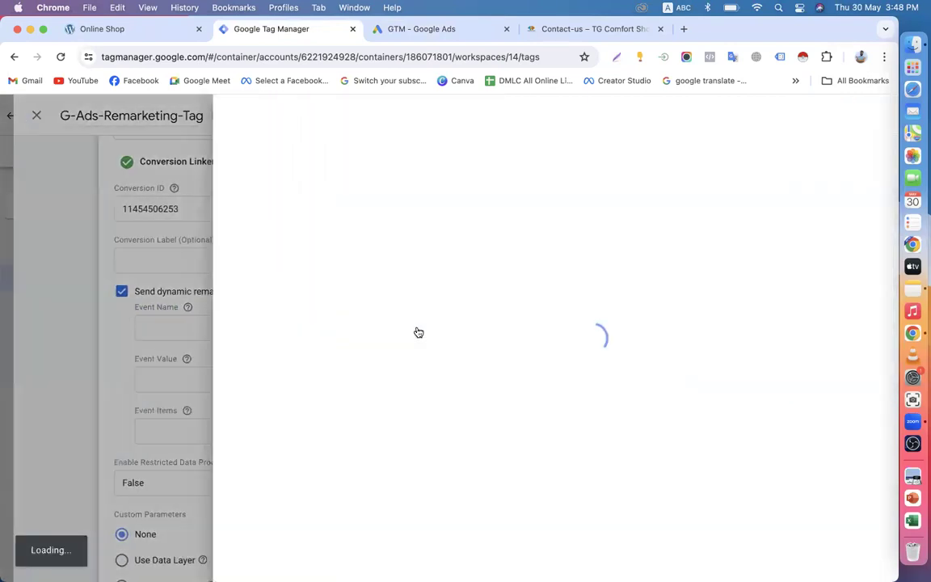
click(162, 117)
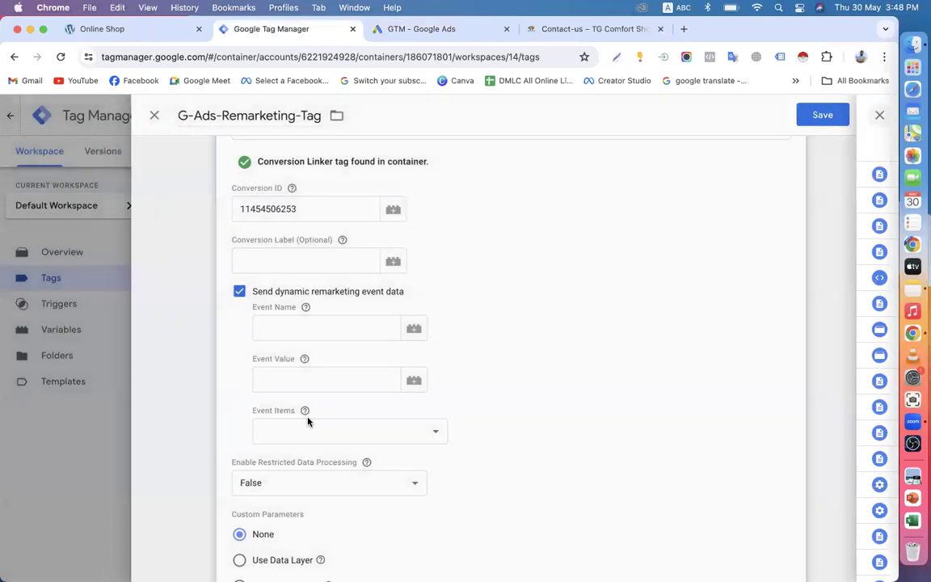
mouse_move(306, 315)
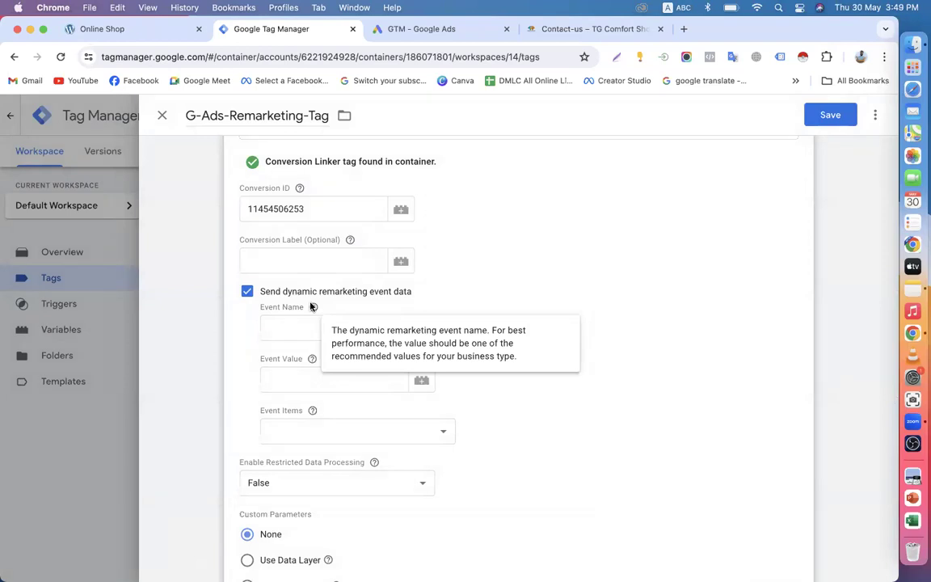
click(279, 382)
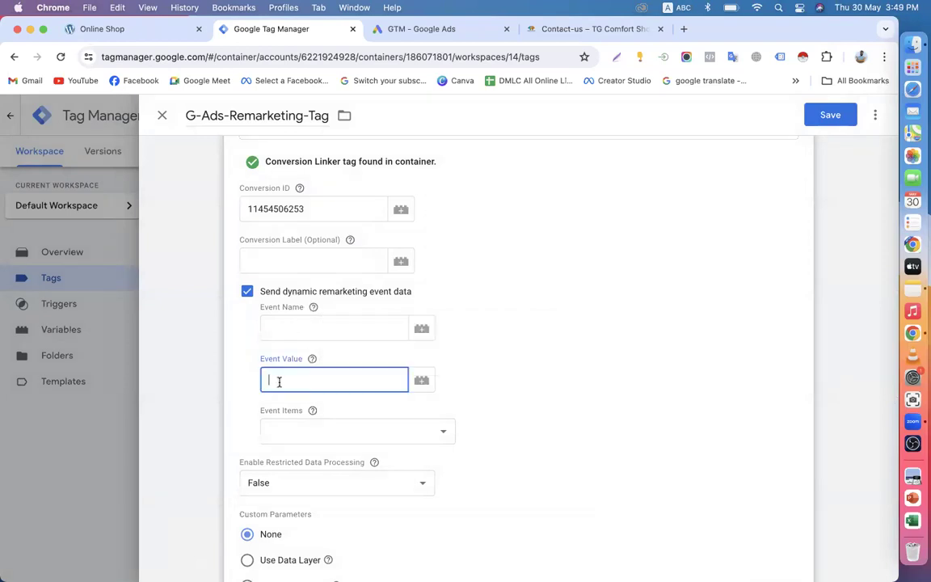
click(314, 436)
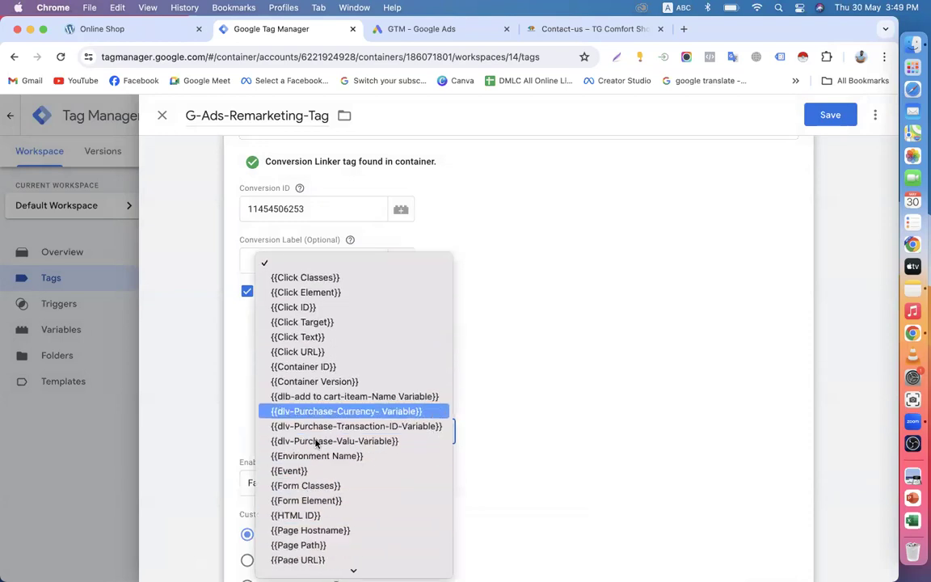
click(231, 279)
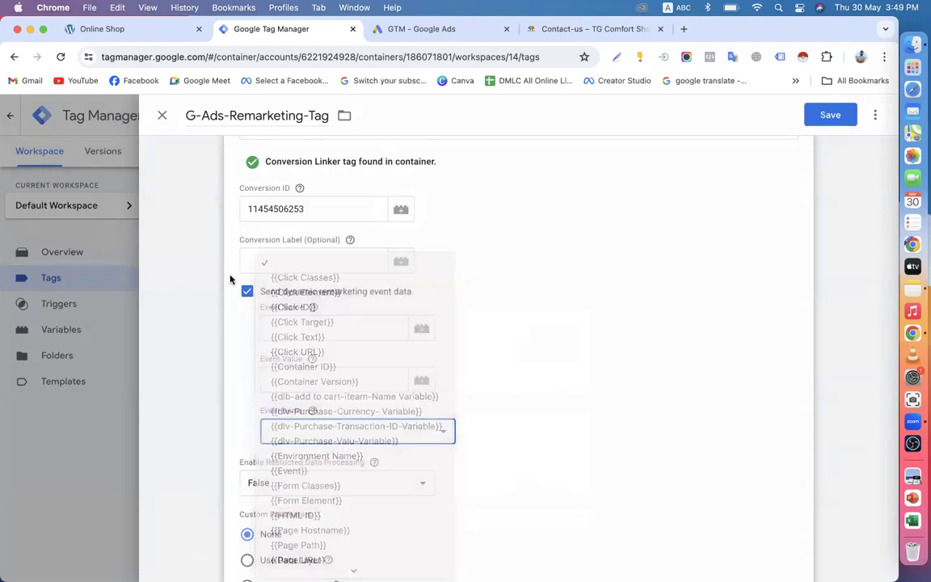
Step: Leave dynamic remarketing event data unchecked and bring up the tag's trigger list
click(247, 291)
scroll(248, 291, up, 2)
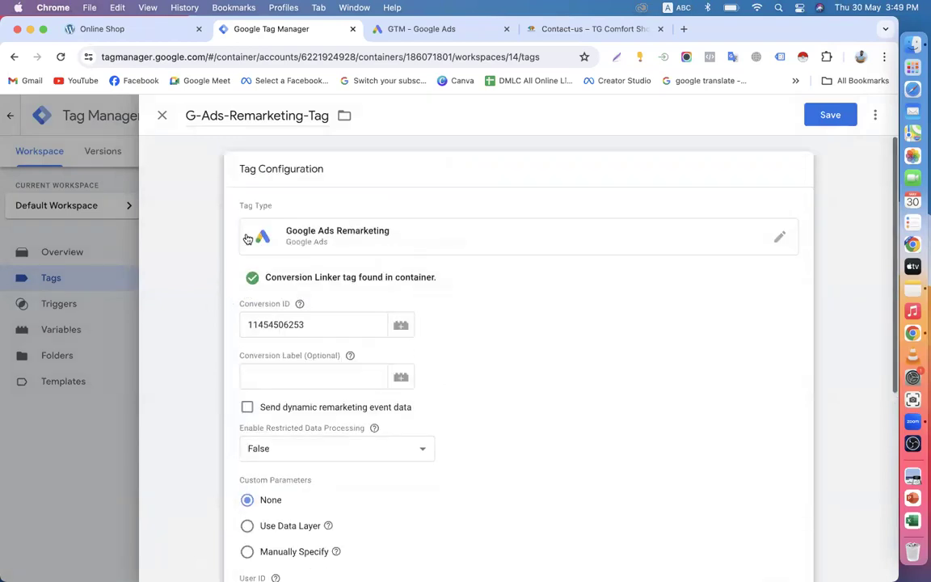
scroll(247, 334, down, 1)
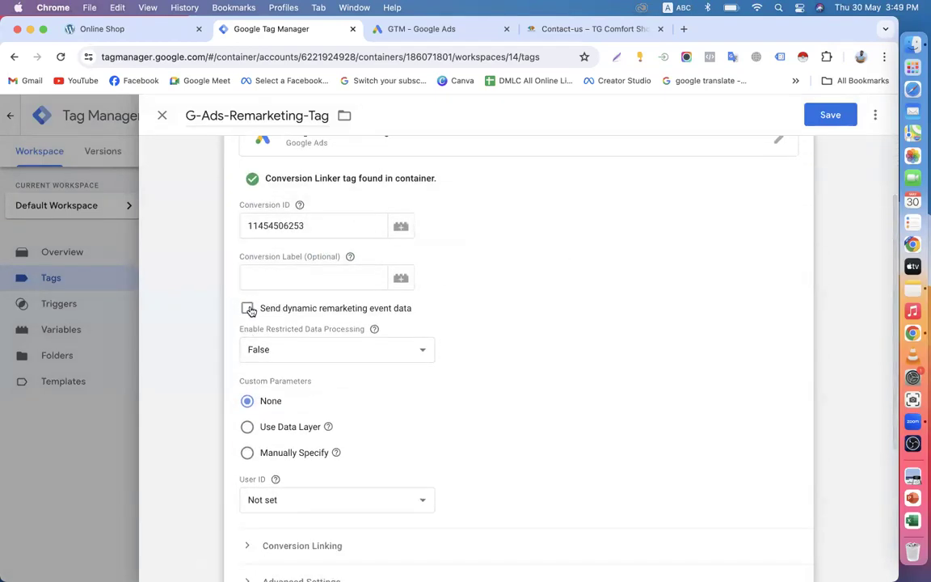
click(248, 308)
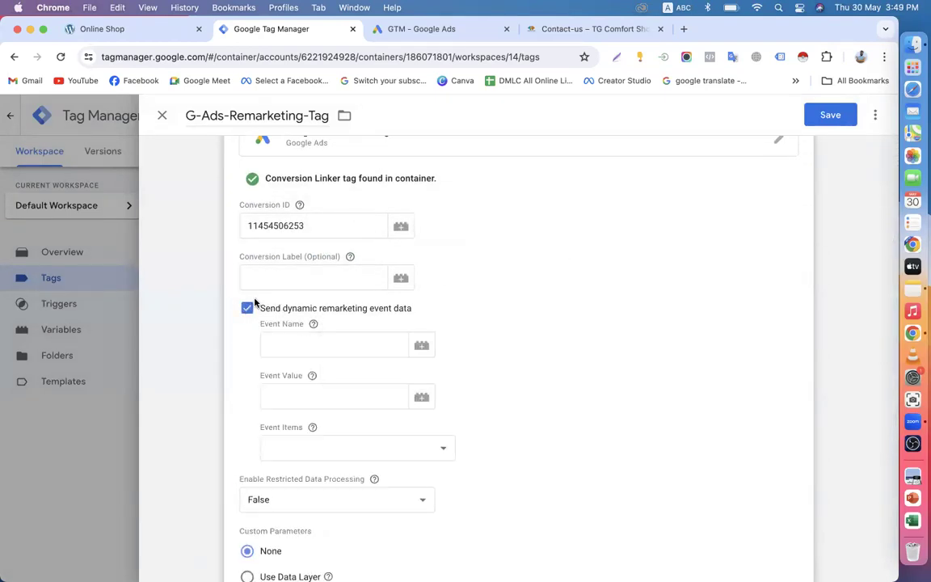
click(248, 308)
scroll(343, 309, down, 1)
scroll(342, 308, down, 3)
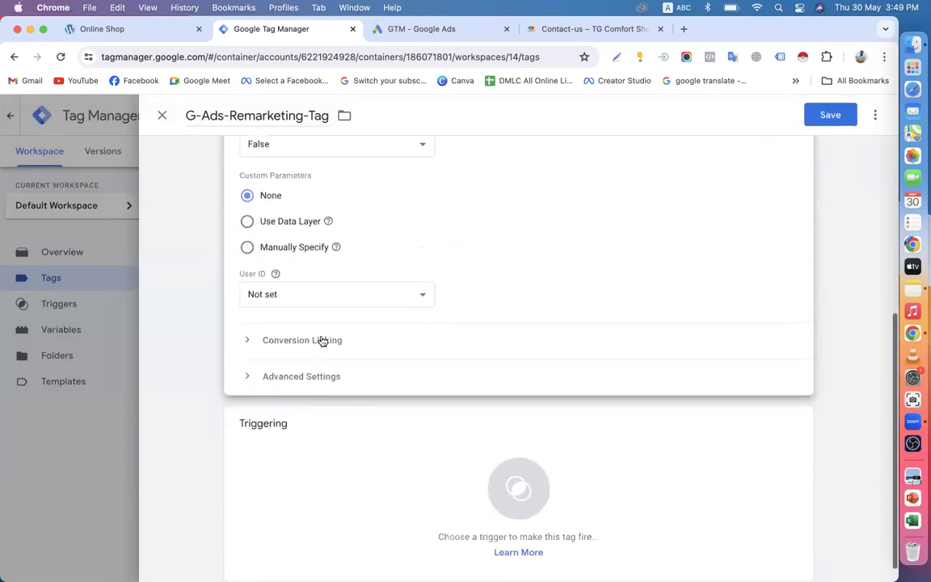
scroll(357, 412, up, 2)
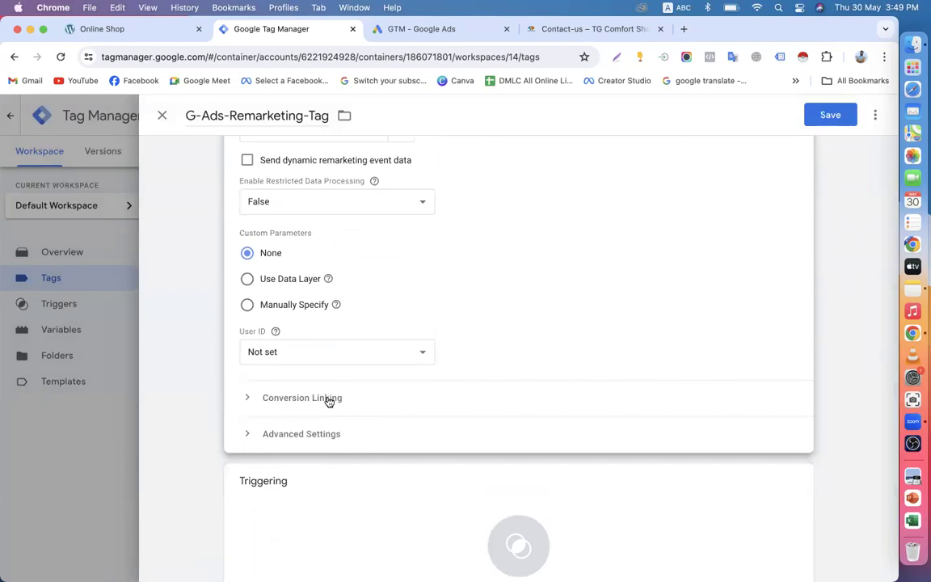
scroll(329, 402, up, 5)
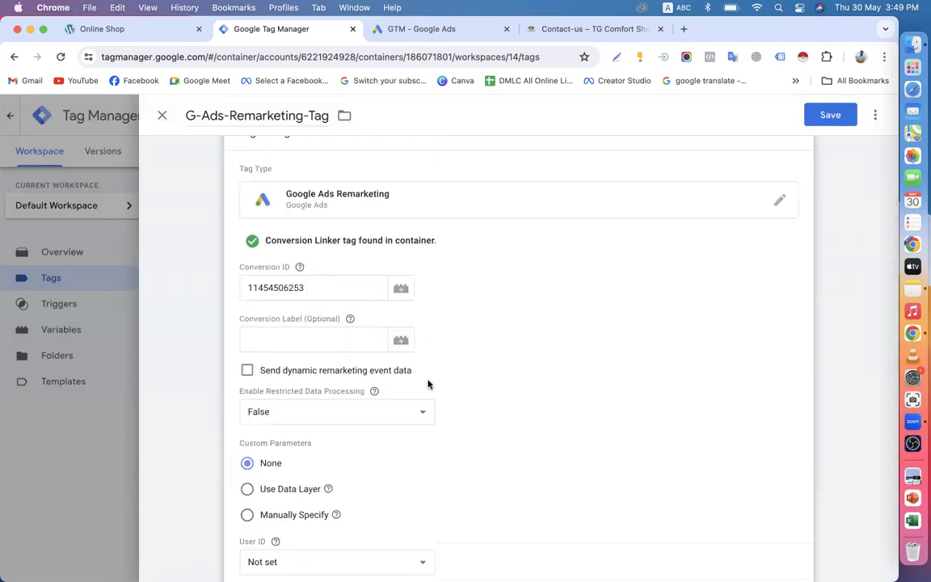
scroll(417, 363, down, 6)
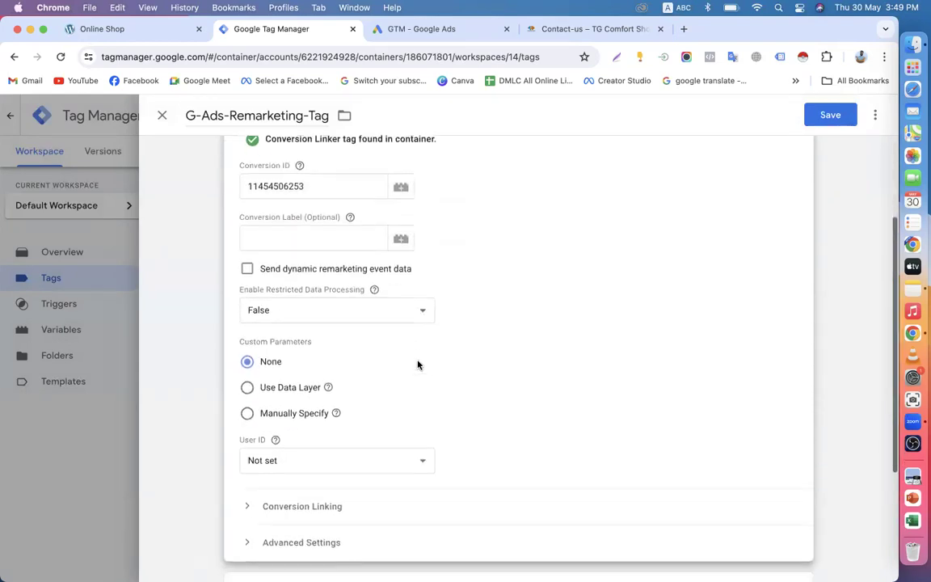
scroll(359, 281, up, 4)
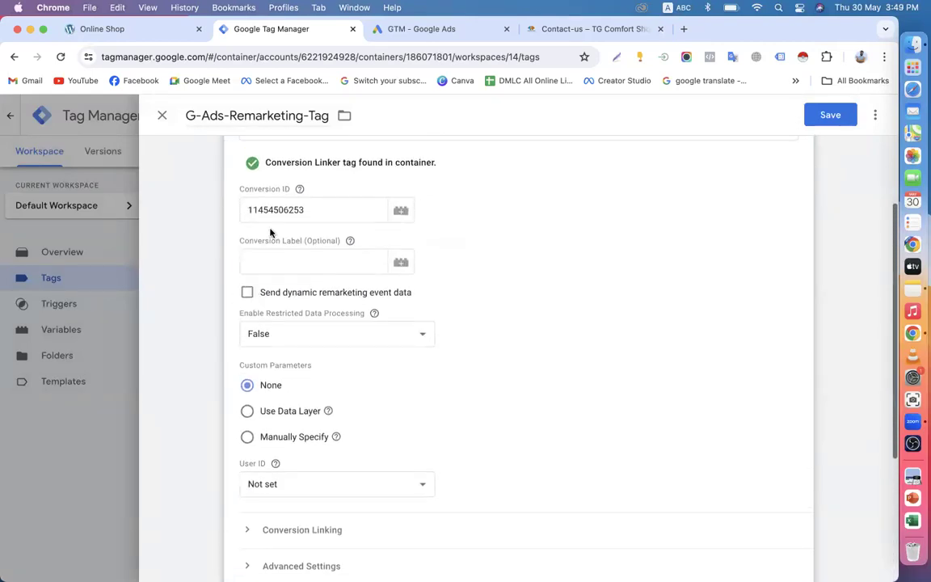
scroll(364, 461, down, 4)
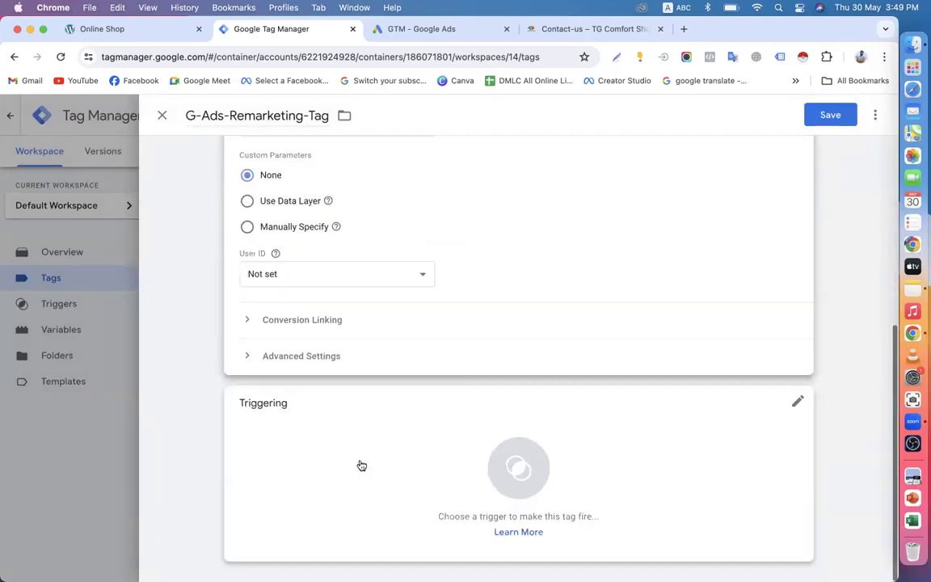
click(368, 460)
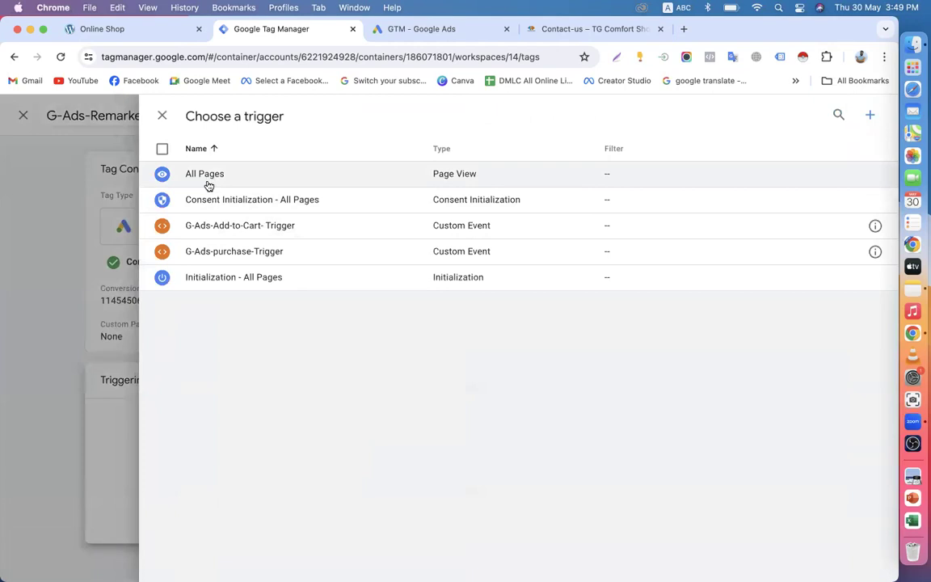
Step: Set G-Ads-Remarketing-Tag to fire on All Pages, reload the shop, and save the tag
click(206, 182)
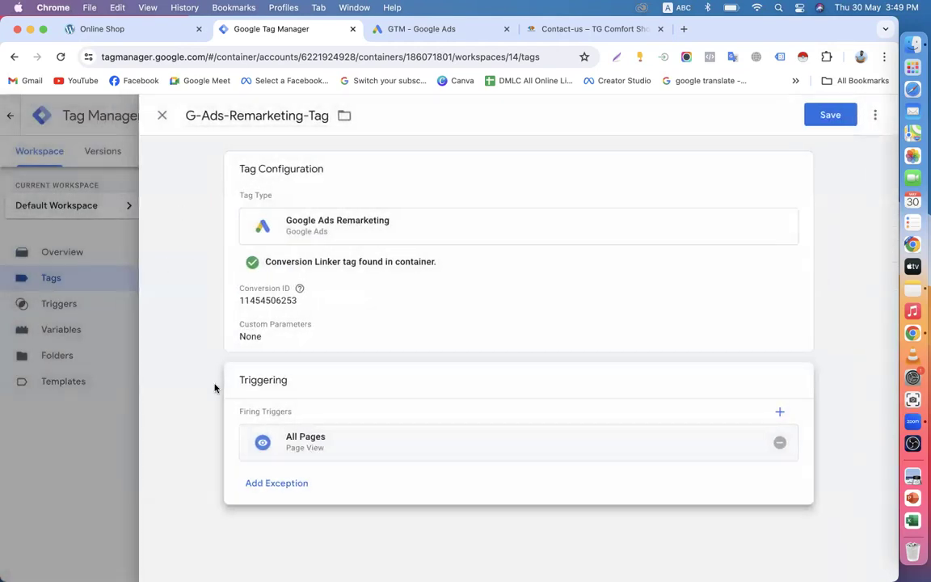
click(120, 27)
key(super+r)
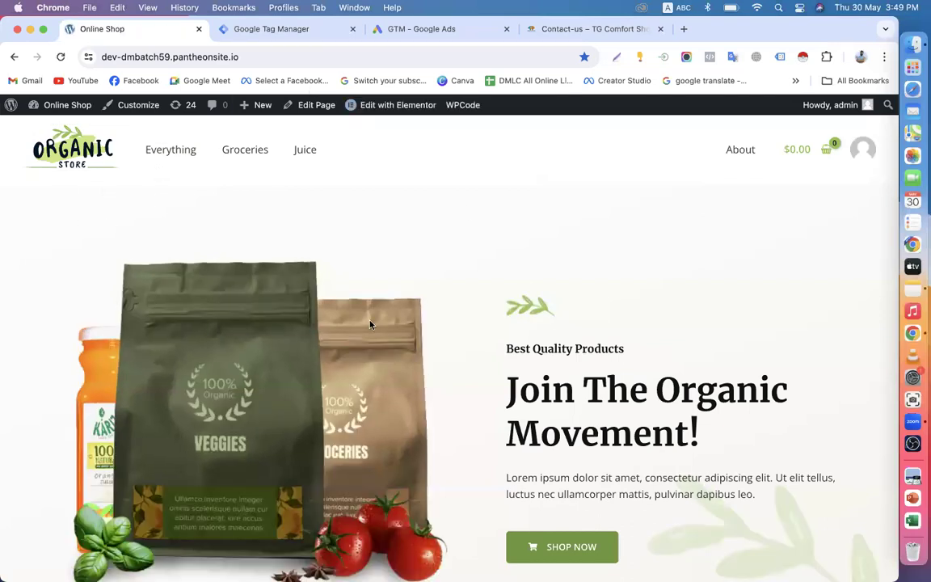
click(296, 30)
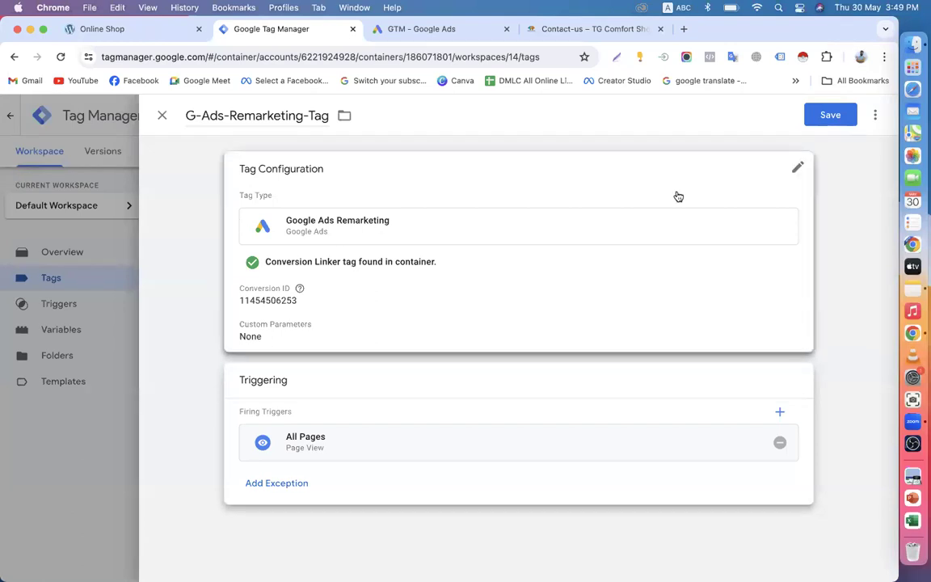
click(828, 127)
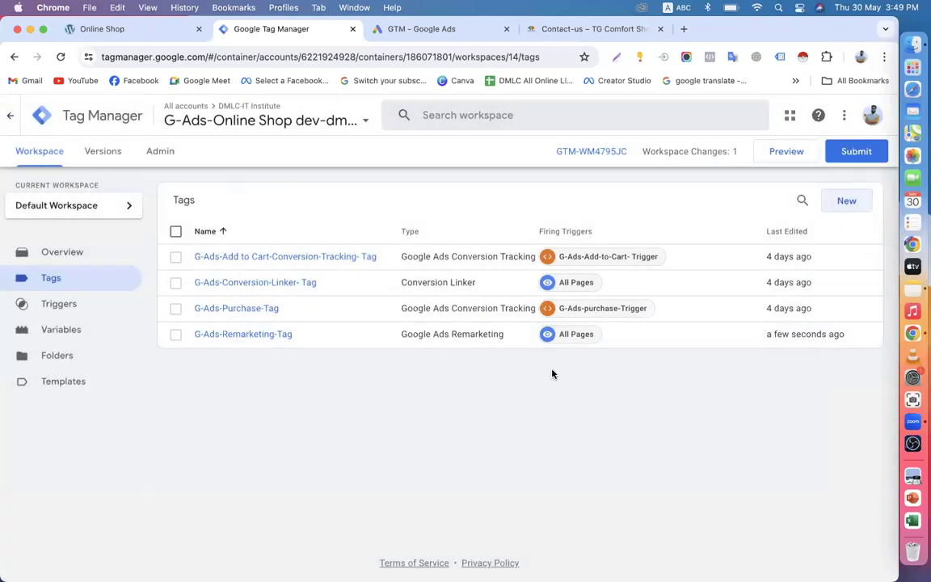
click(415, 29)
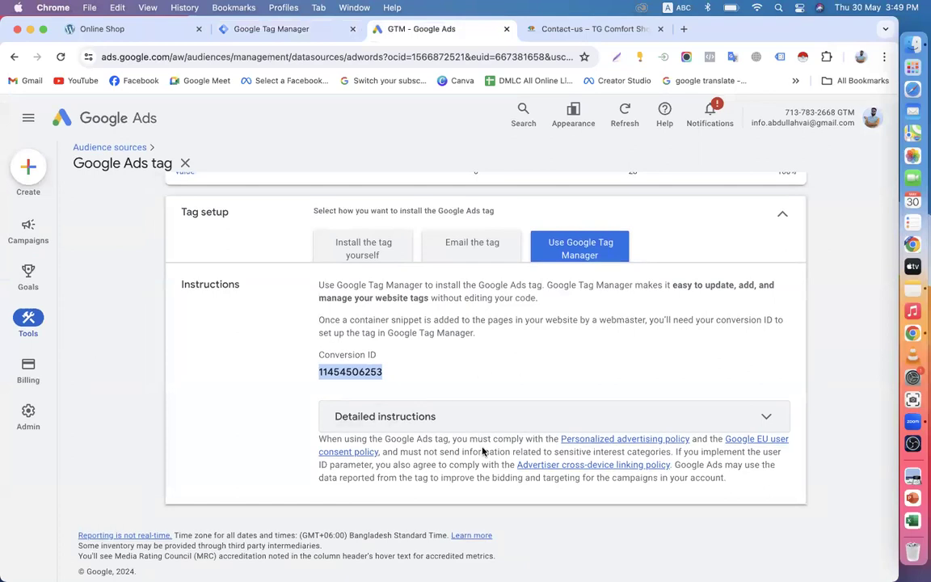
scroll(663, 345, up, 8)
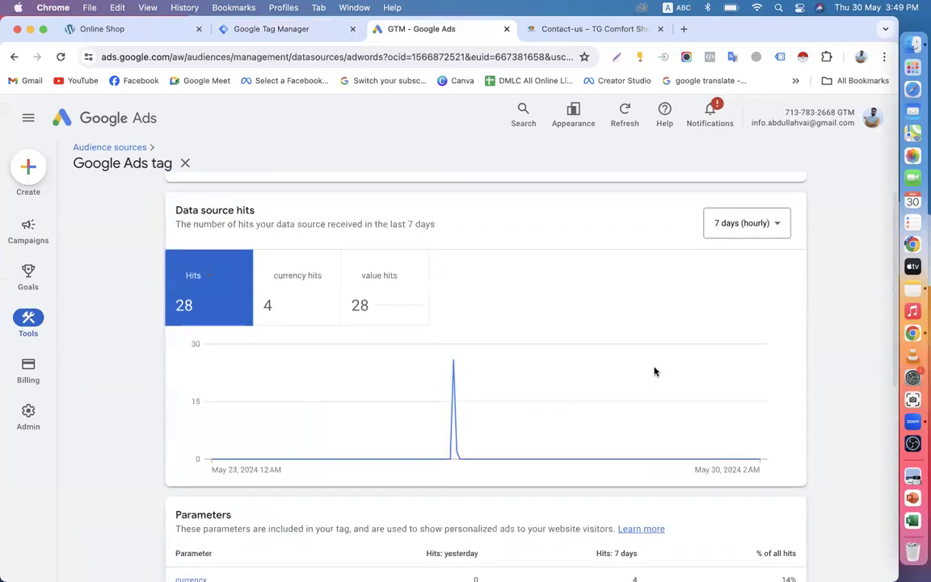
Step: Reload the Google Ads tag details, view the Use Google Tag Manager instructions, then close them
scroll(655, 371, up, 3)
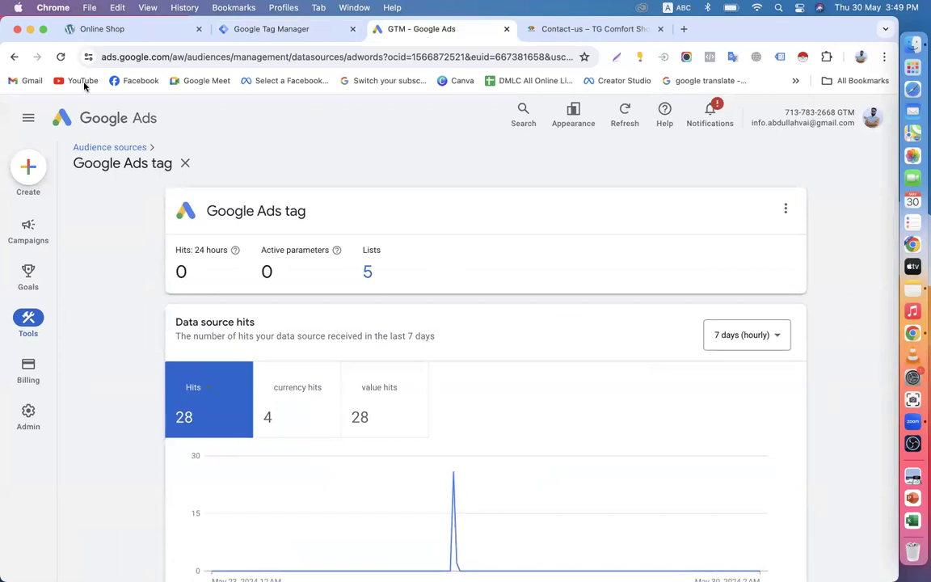
click(63, 57)
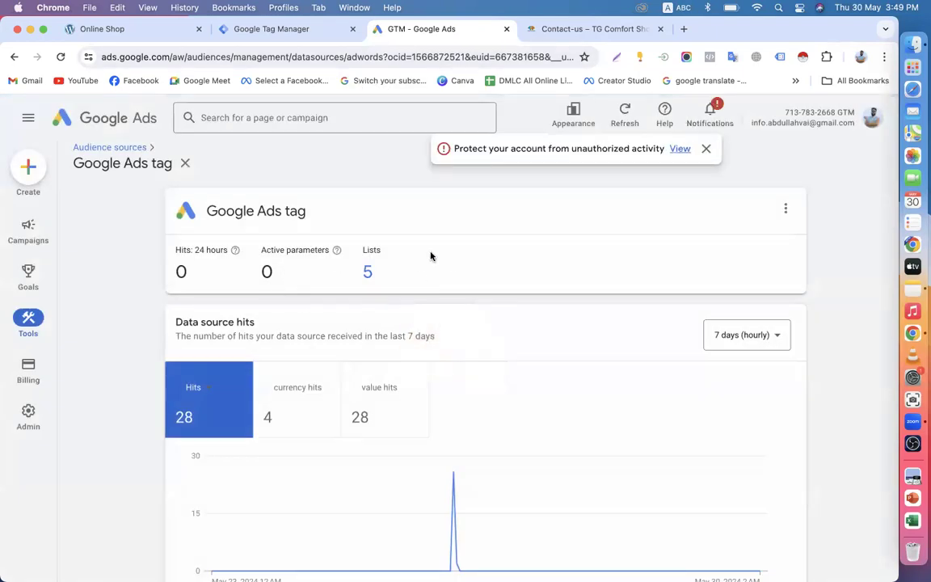
scroll(388, 264, down, 5)
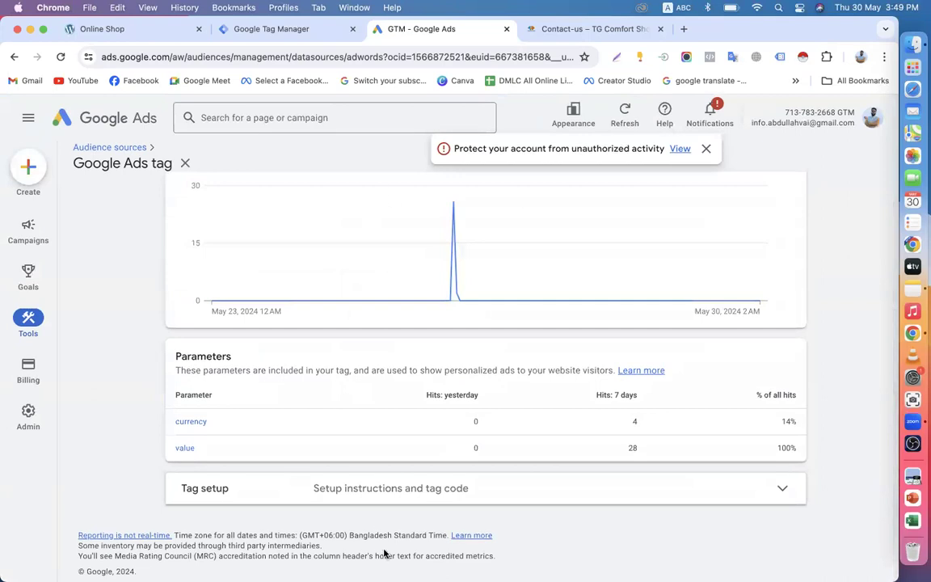
click(364, 500)
click(574, 413)
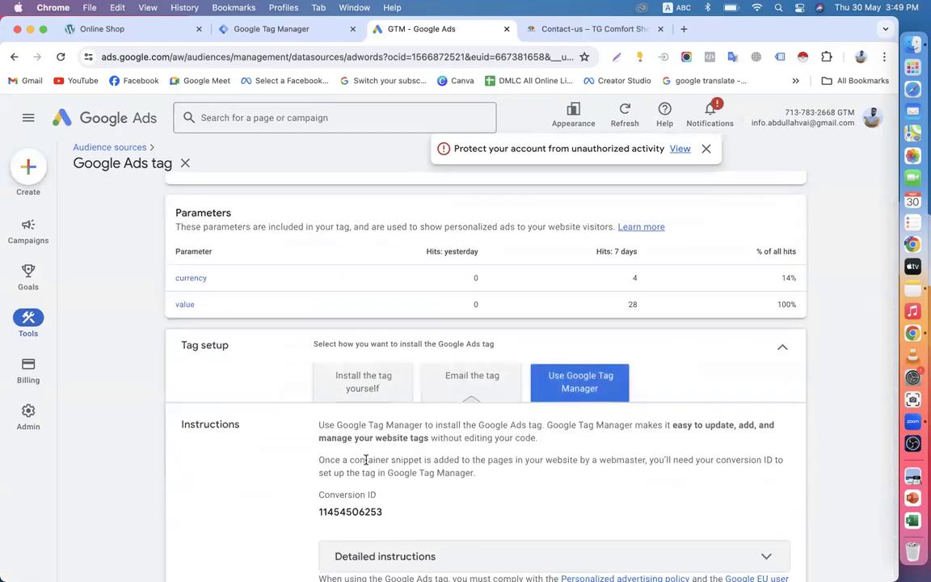
scroll(331, 385, down, 3)
scroll(242, 323, up, 10)
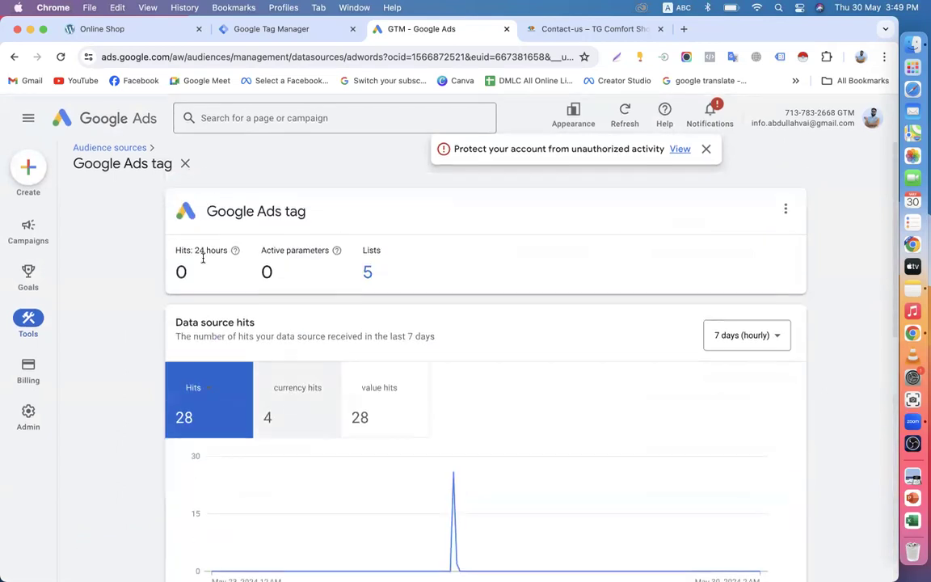
click(185, 164)
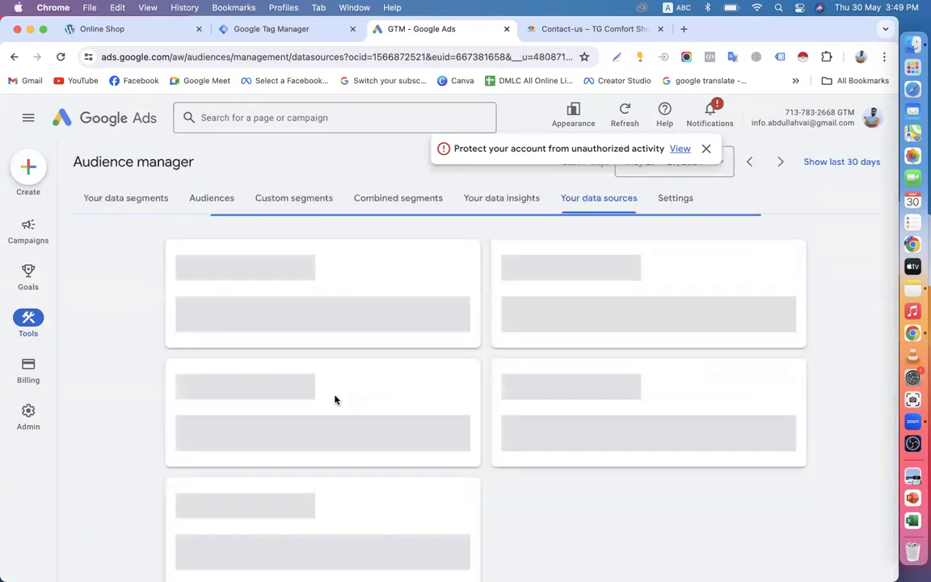
click(267, 28)
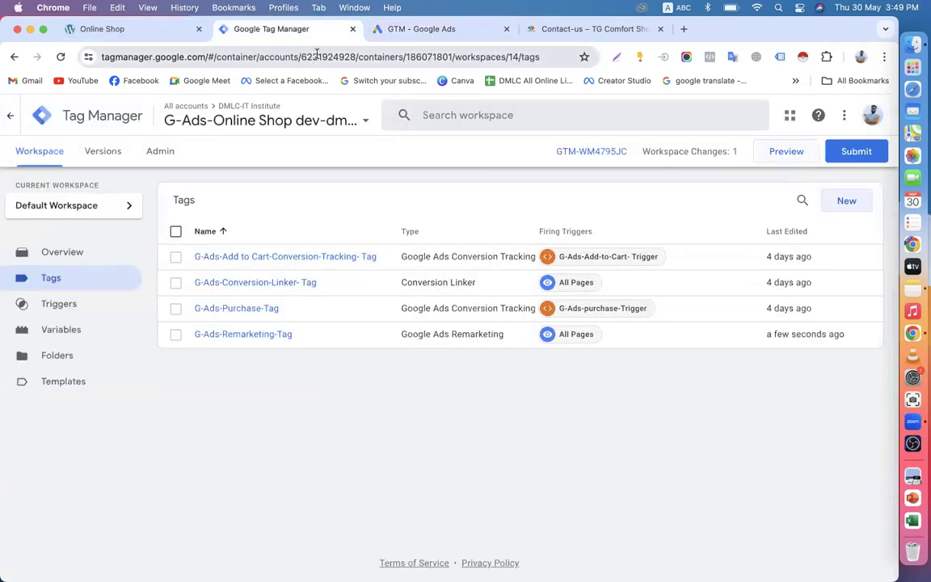
click(417, 32)
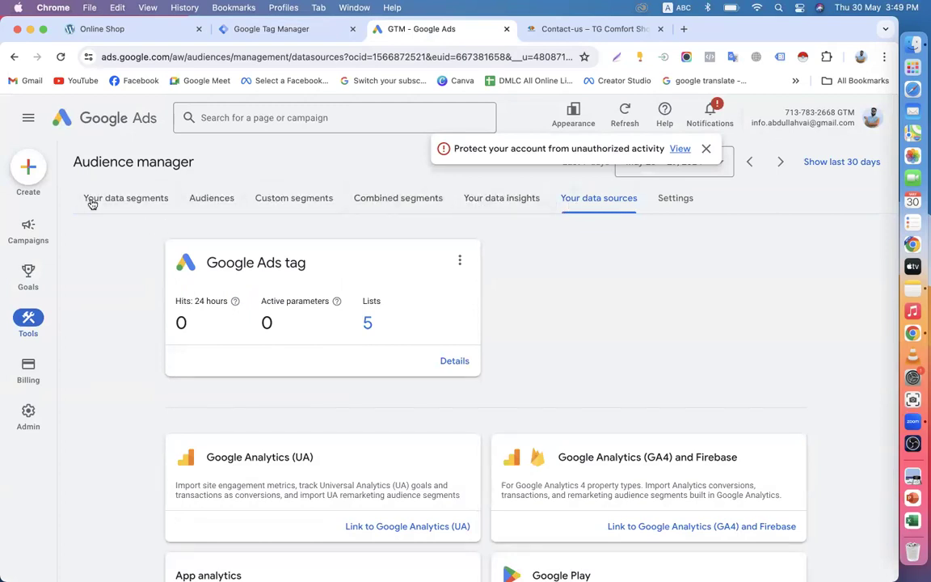
Step: Go to Your data segments and start a new Website visitors segment
click(144, 200)
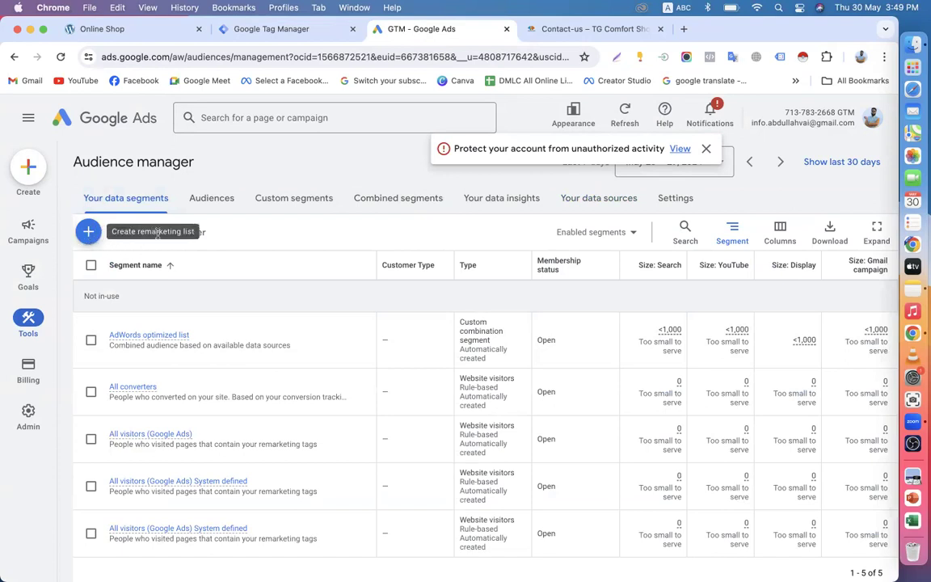
click(90, 232)
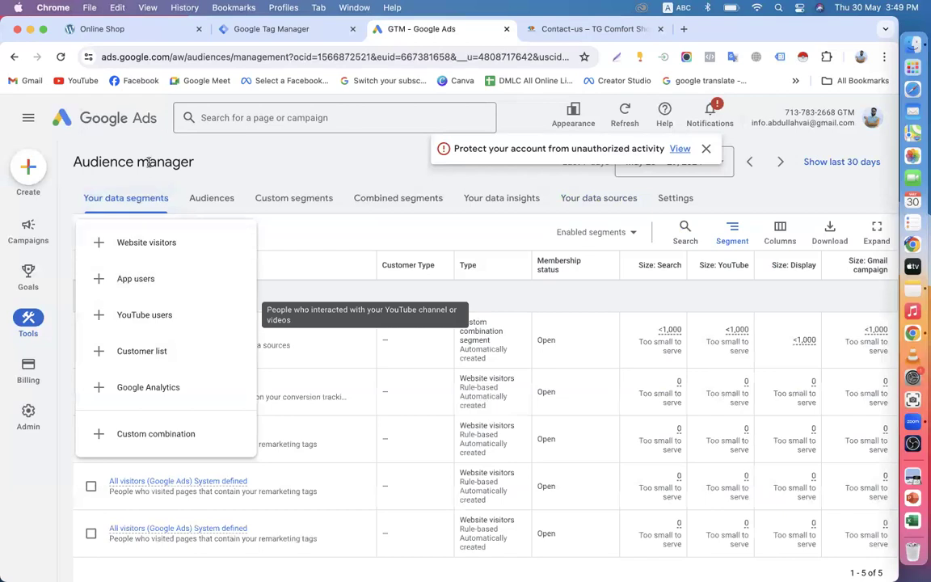
click(158, 242)
Step: Name the segment 'online shop all website visitor' and edit the membership duration value
click(328, 197)
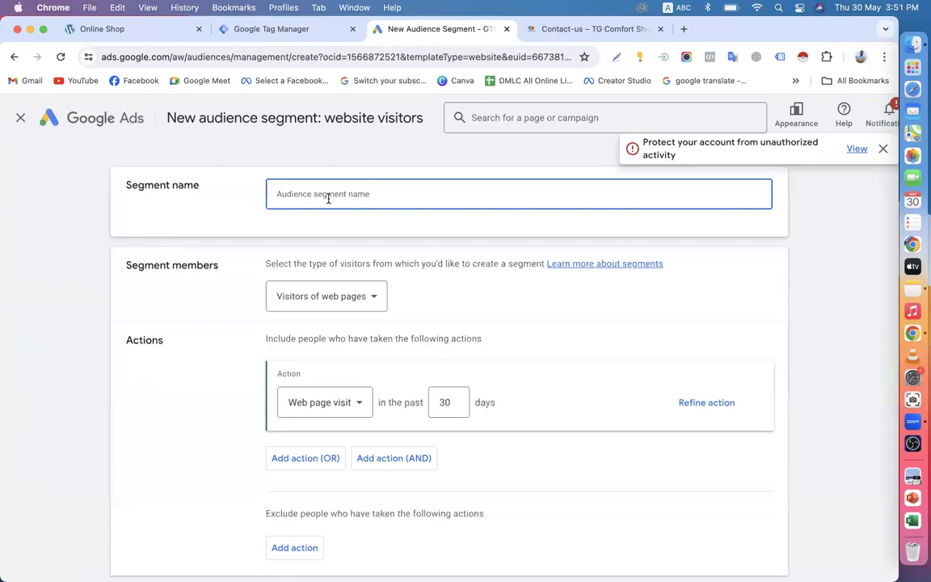
text(onli)
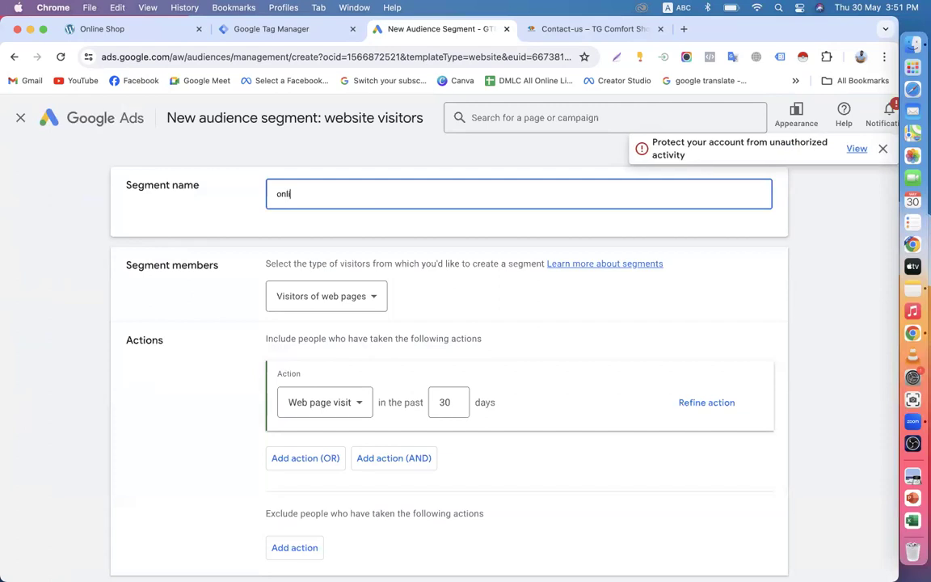
text(ne shop all)
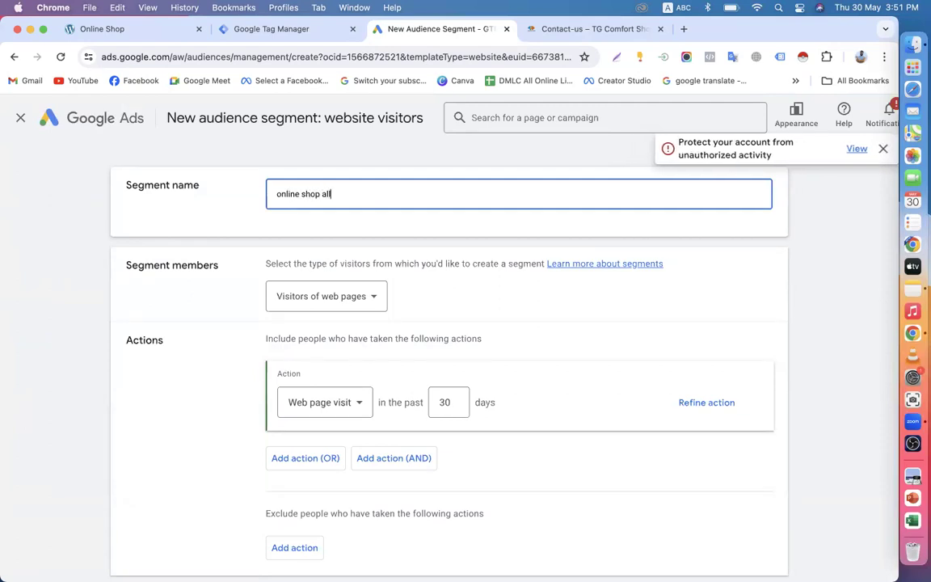
text( website )
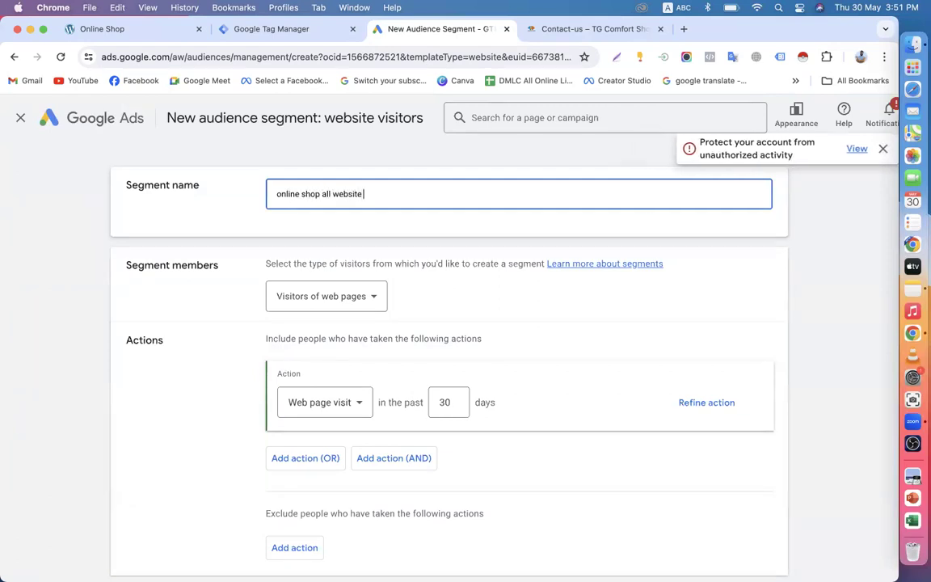
text(visitor)
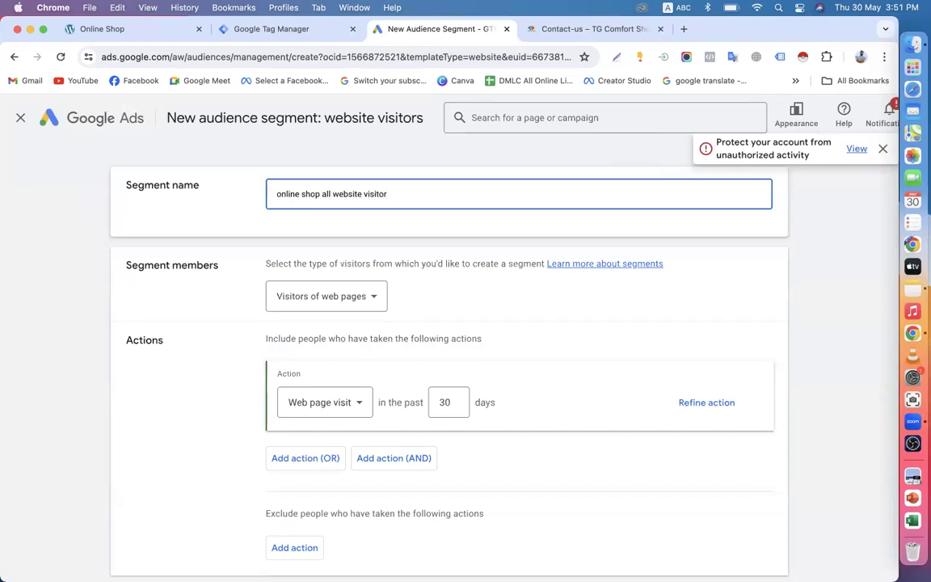
scroll(307, 229, down, 2)
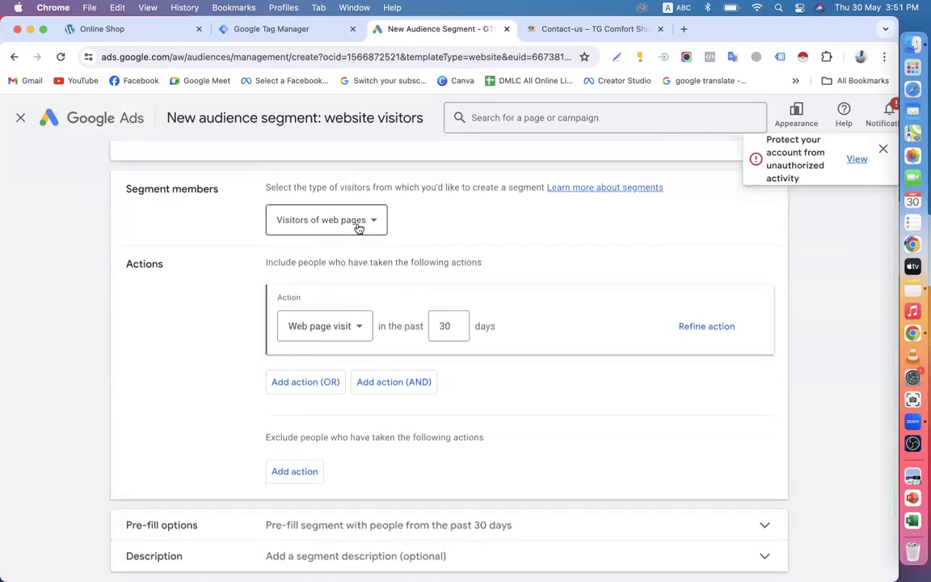
scroll(366, 231, down, 1)
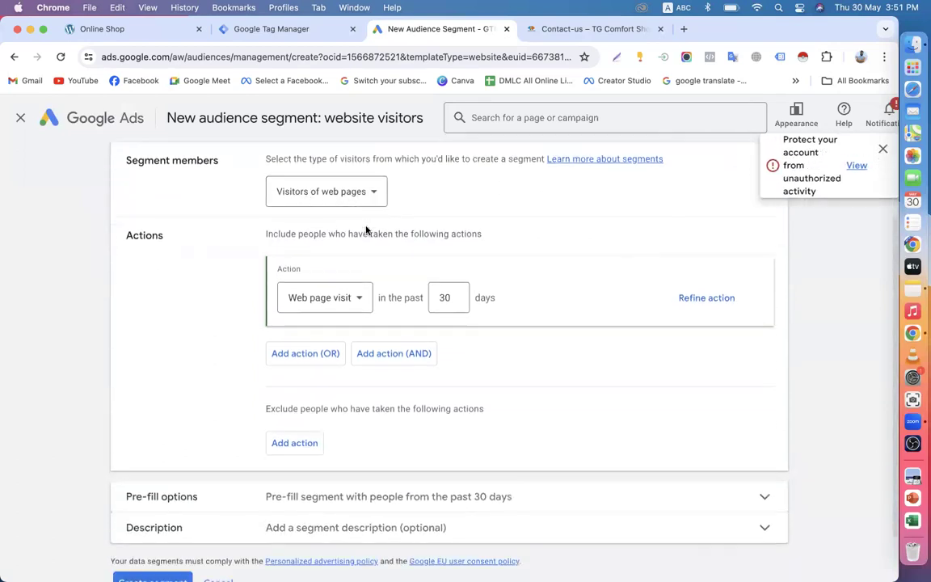
double_click(443, 297)
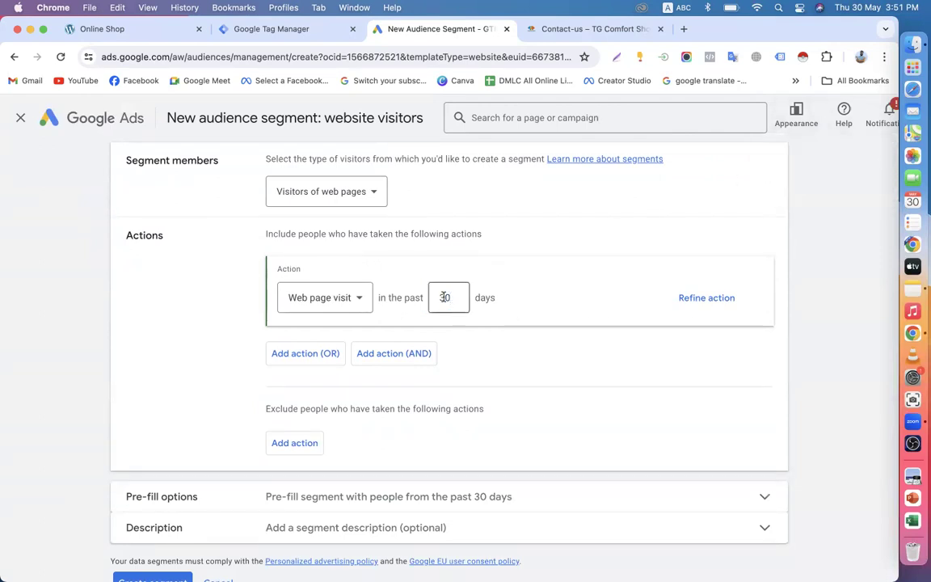
text(1)
scroll(474, 326, up, 3)
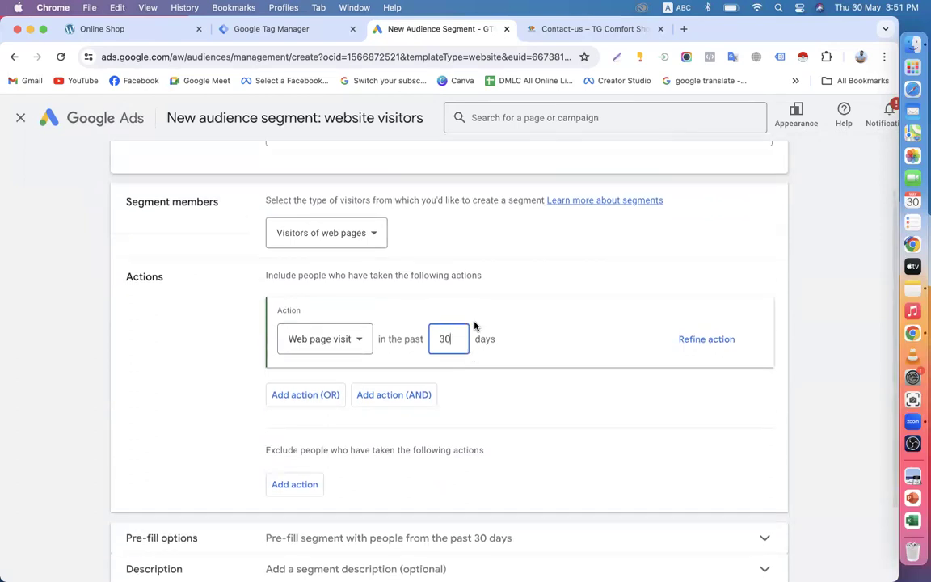
scroll(474, 325, down, 4)
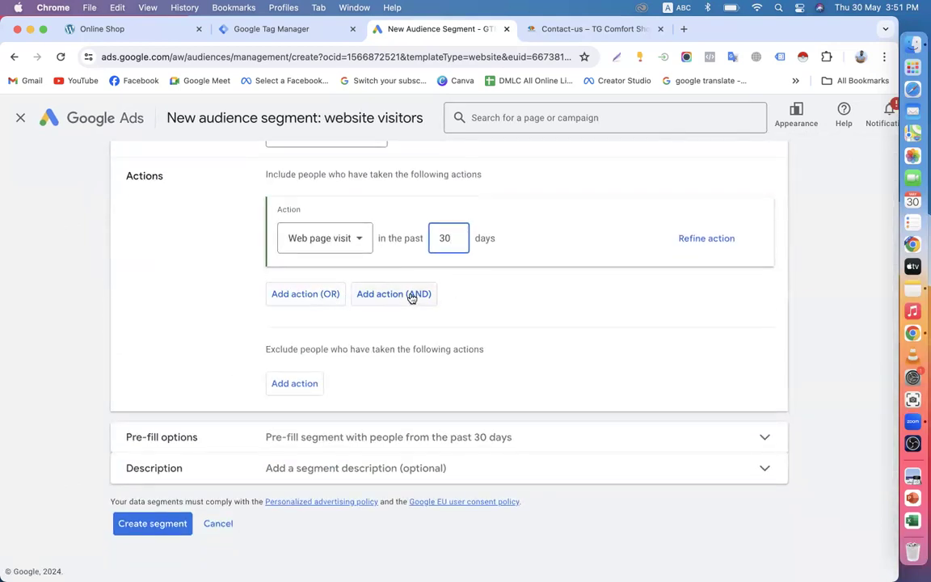
Step: Add then remove a second OR web page visit action, and refine the first action with a rule
click(313, 296)
click(451, 341)
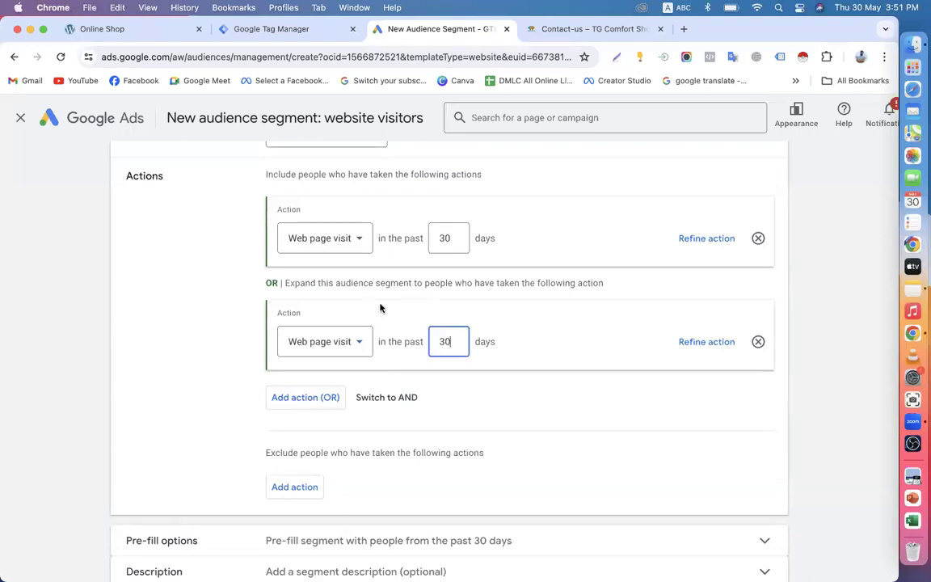
drag(293, 282, 545, 284)
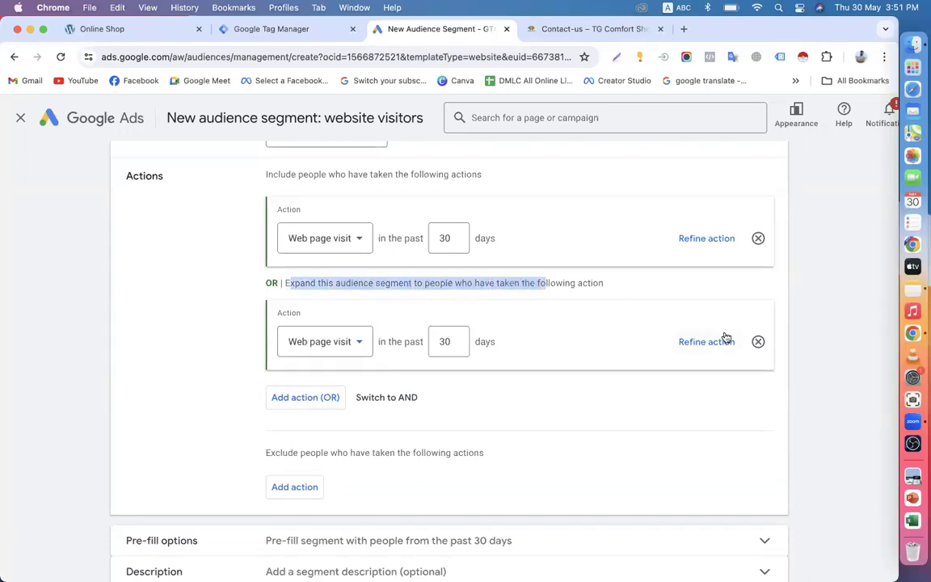
click(760, 344)
click(719, 238)
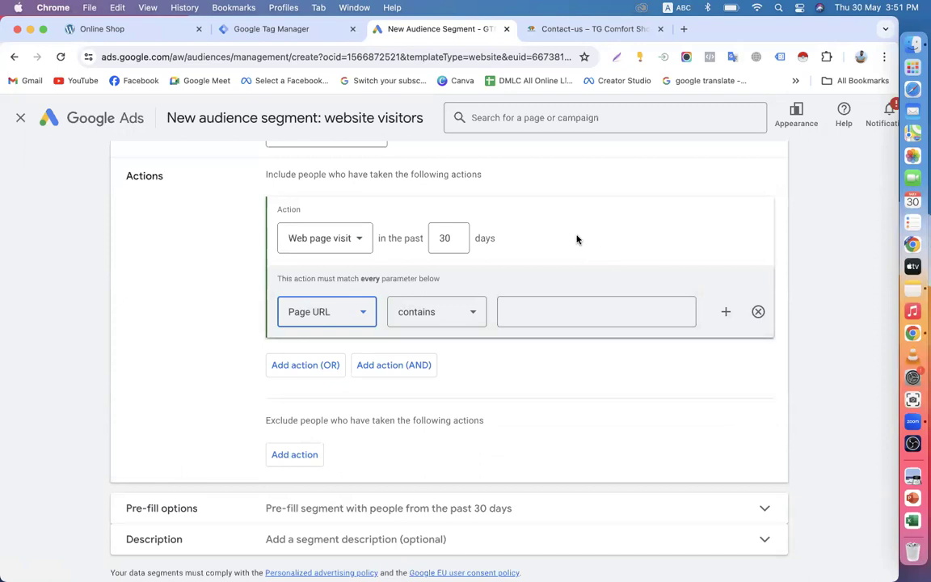
Step: Browse the Online Shop's Groceries and Assorted Coffee pages, then select the homepage address
click(113, 29)
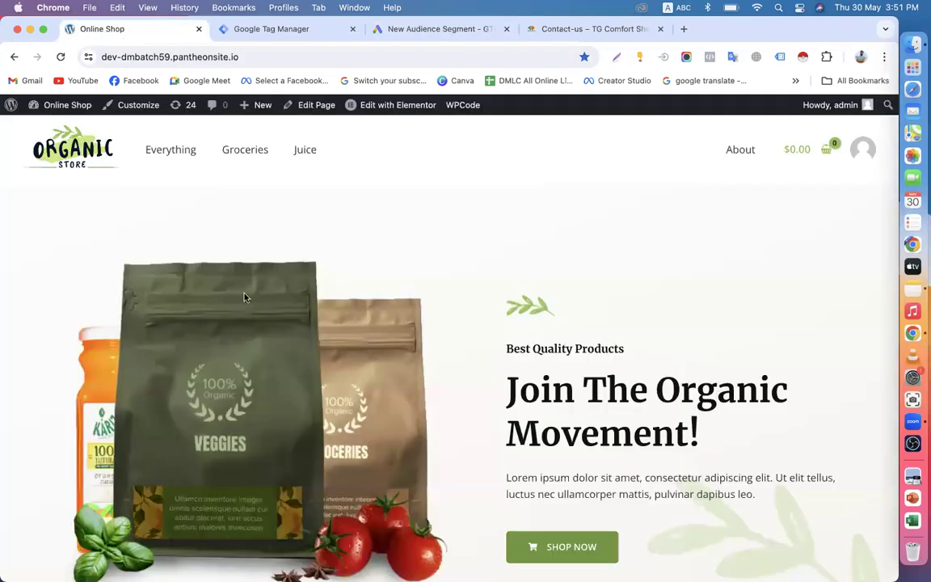
click(245, 152)
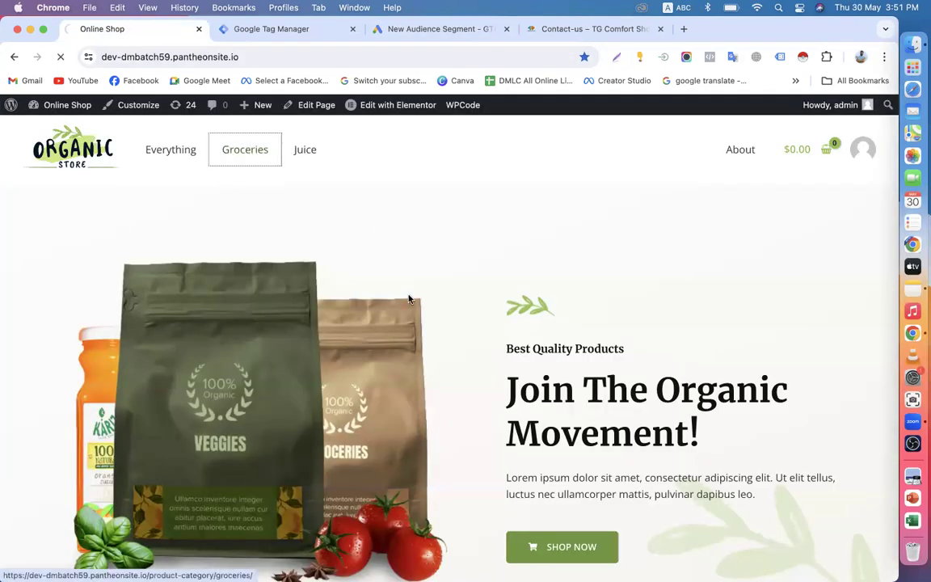
scroll(487, 408, down, 20)
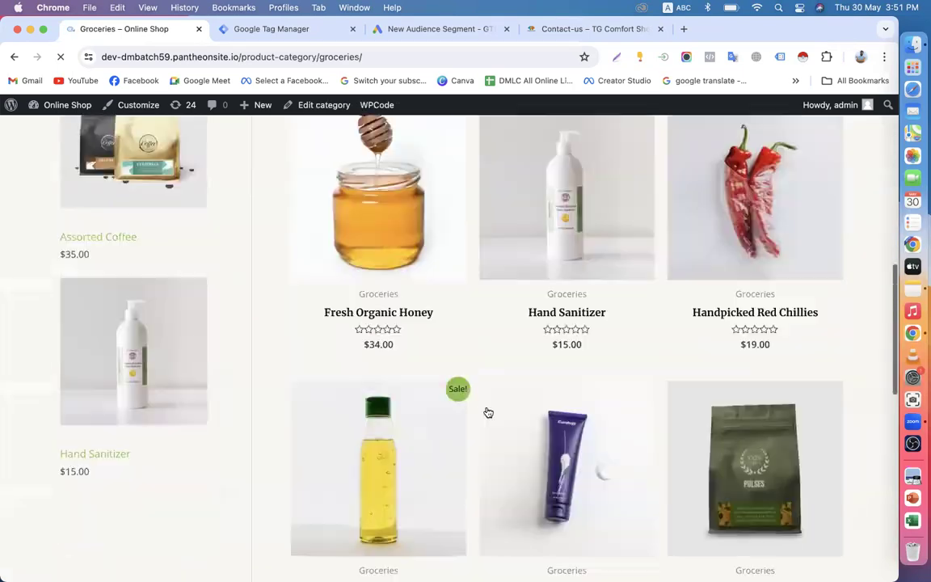
scroll(488, 412, up, 20)
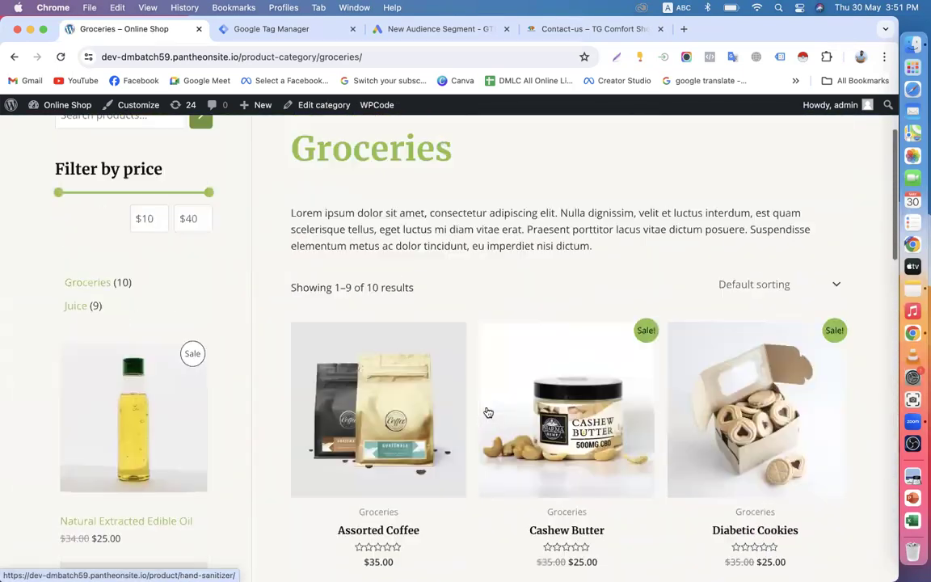
scroll(487, 411, down, 5)
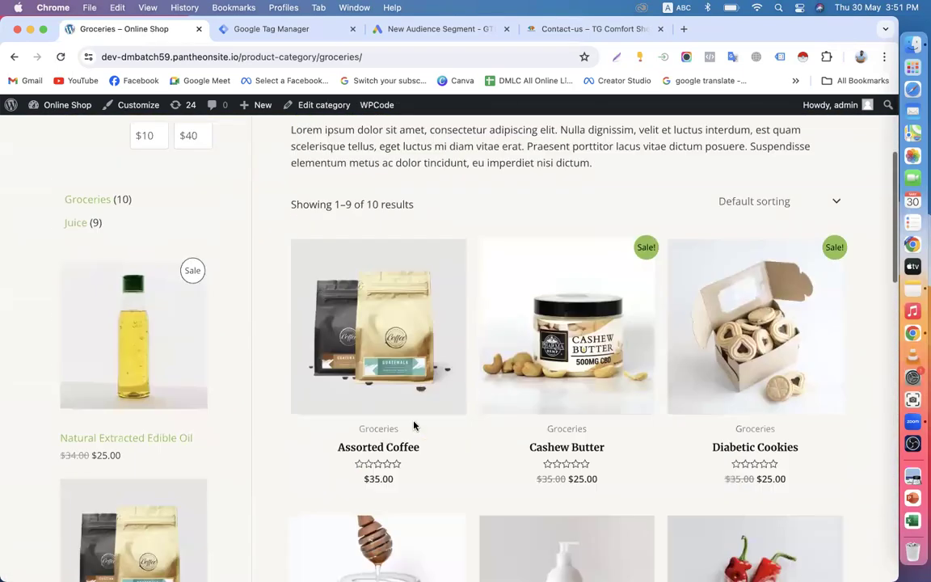
click(405, 317)
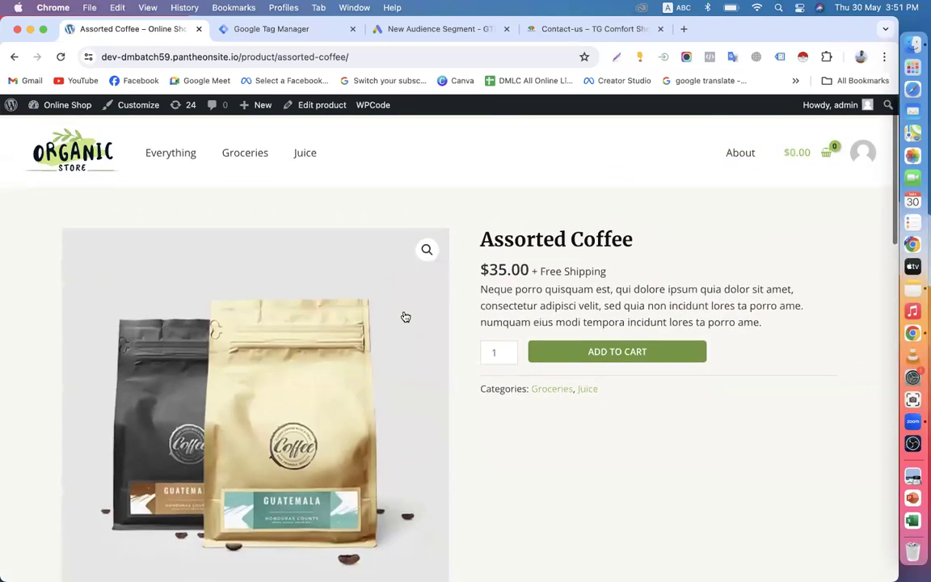
click(96, 157)
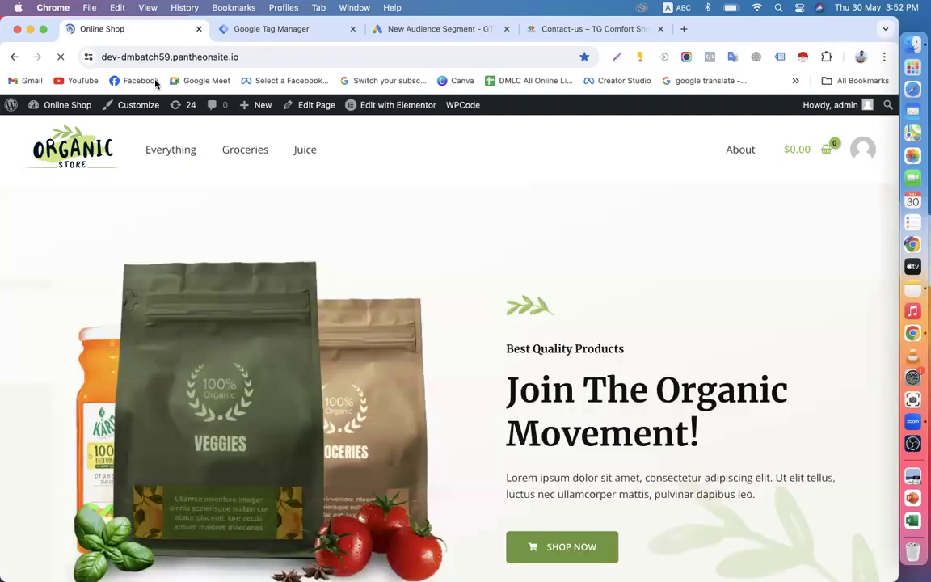
click(243, 56)
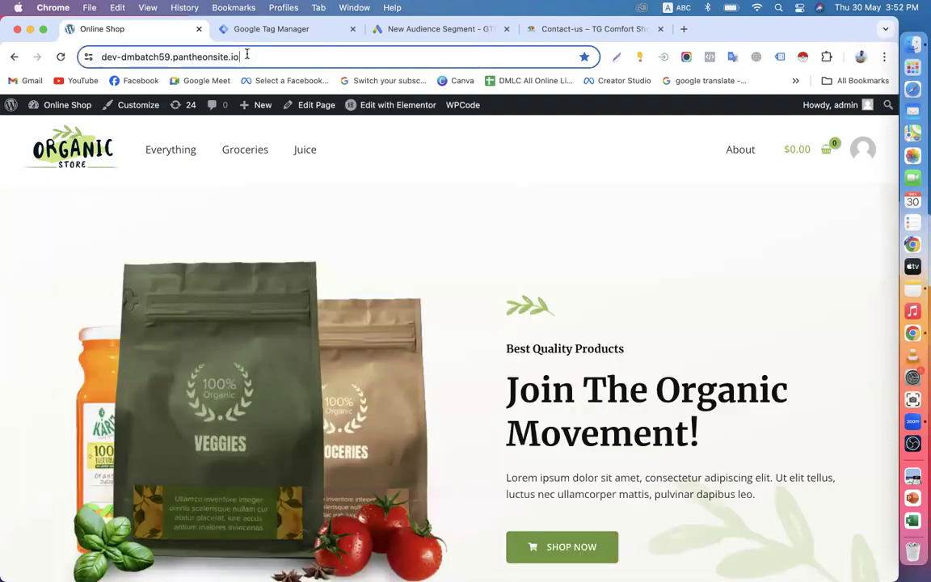
key(Right)
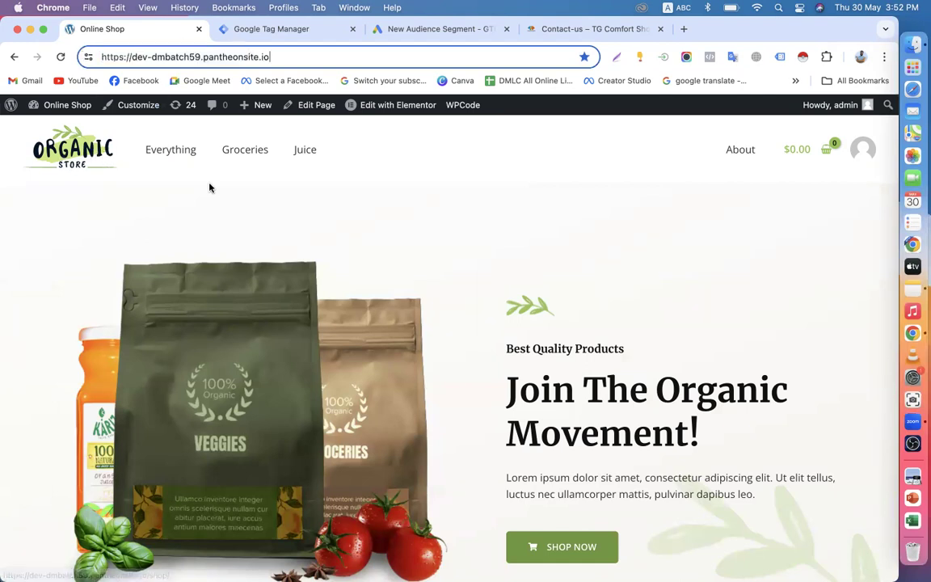
click(240, 152)
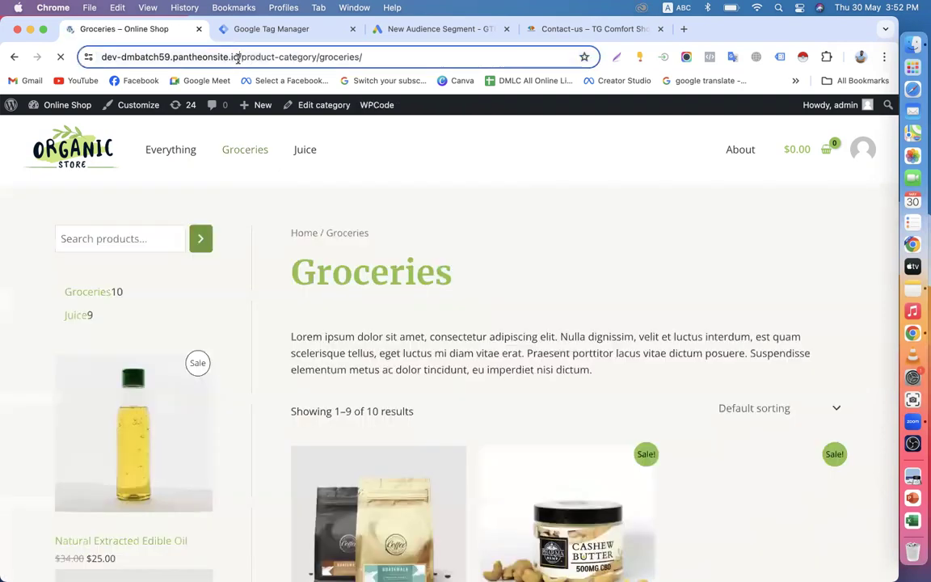
drag(240, 58, 370, 58)
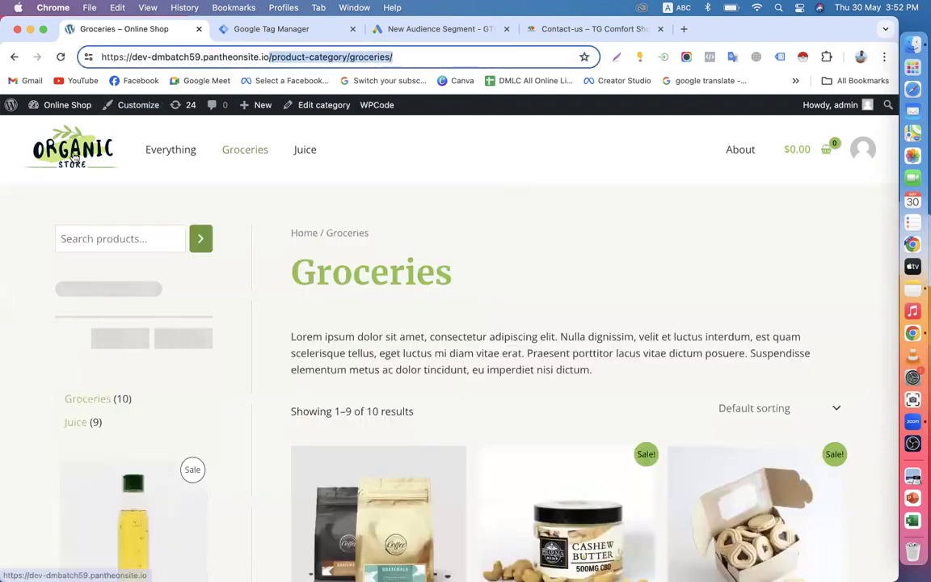
drag(262, 56, 36, 47)
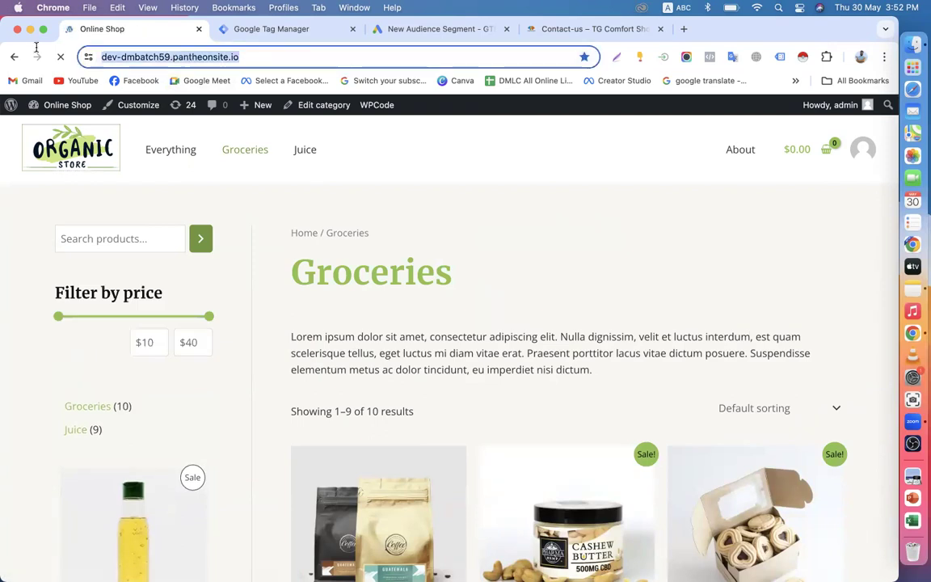
right_click(174, 54)
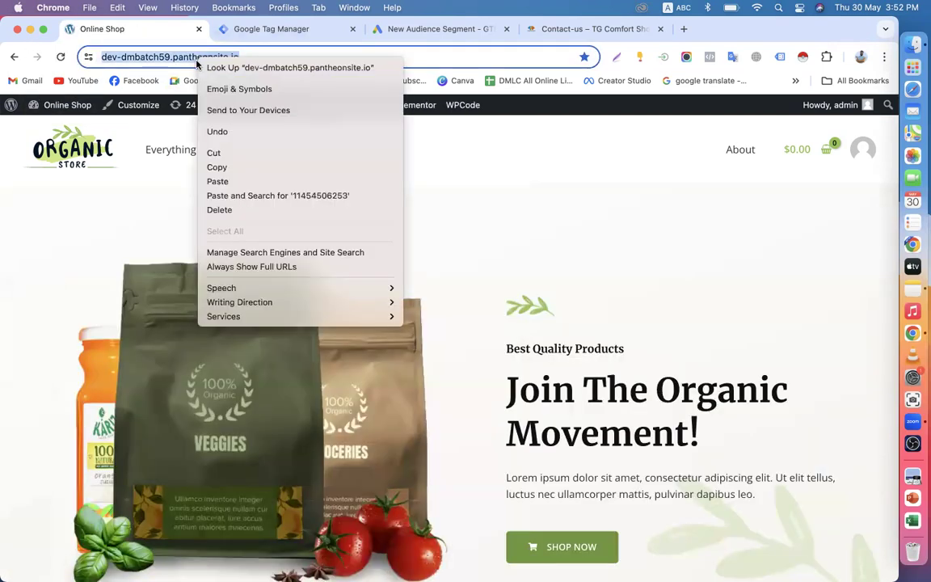
click(206, 159)
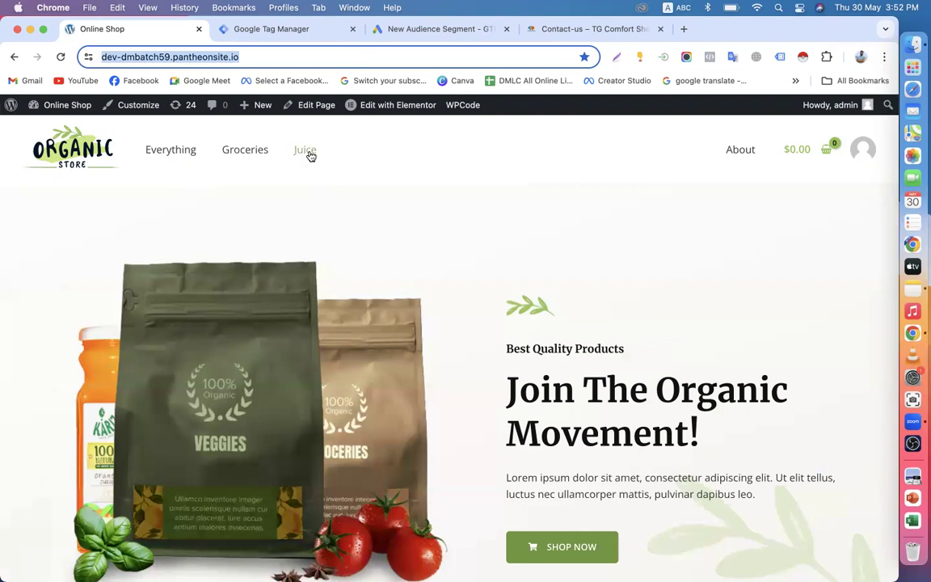
click(309, 154)
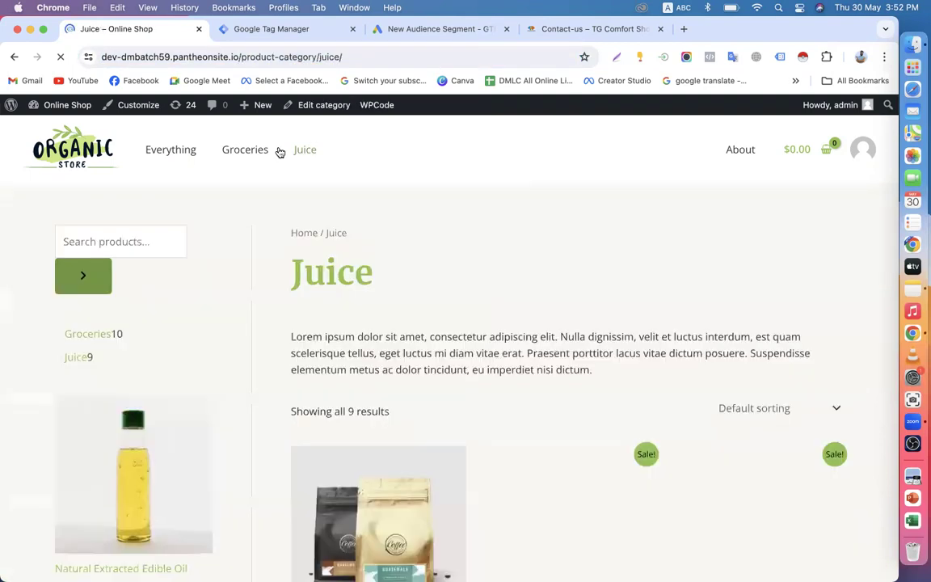
click(237, 57)
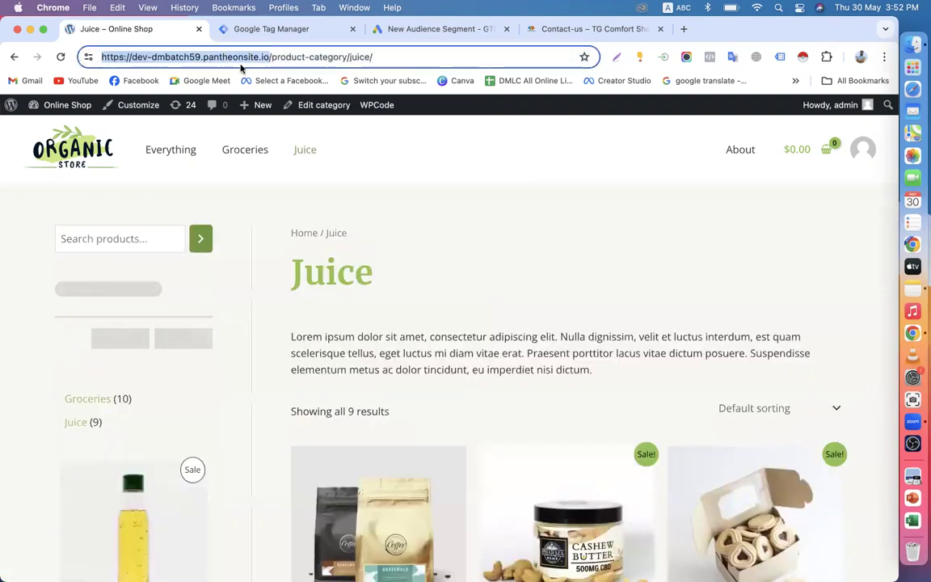
click(274, 57)
shift+click(398, 57)
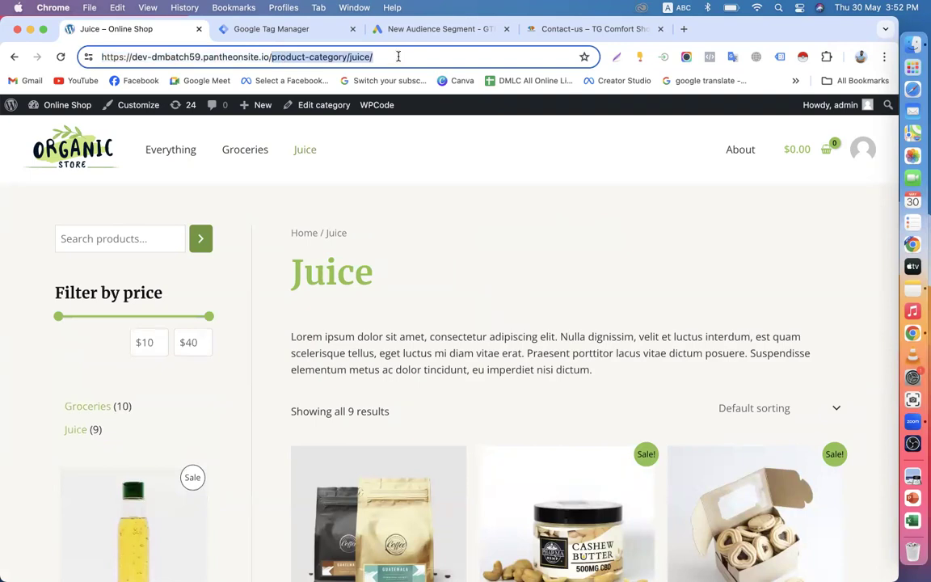
key(Return)
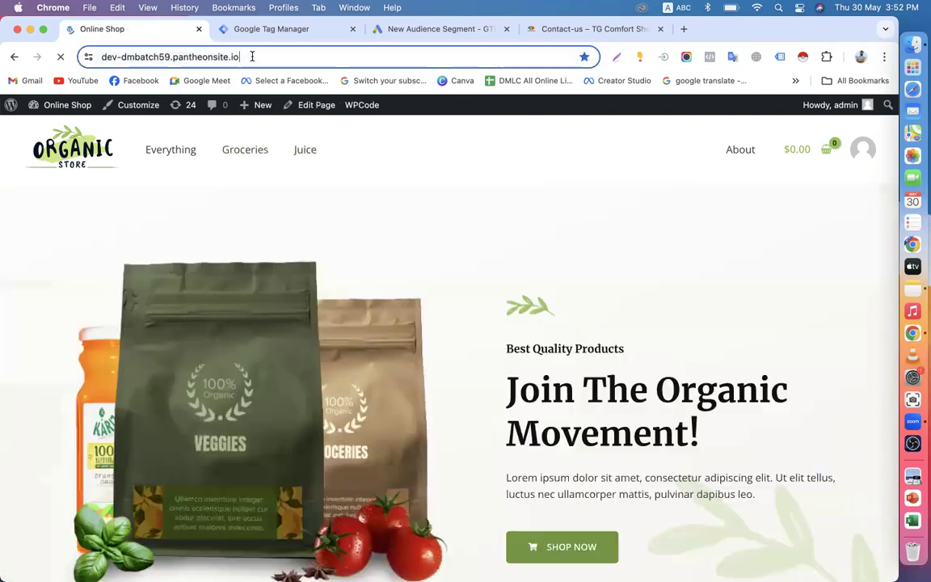
click(189, 57)
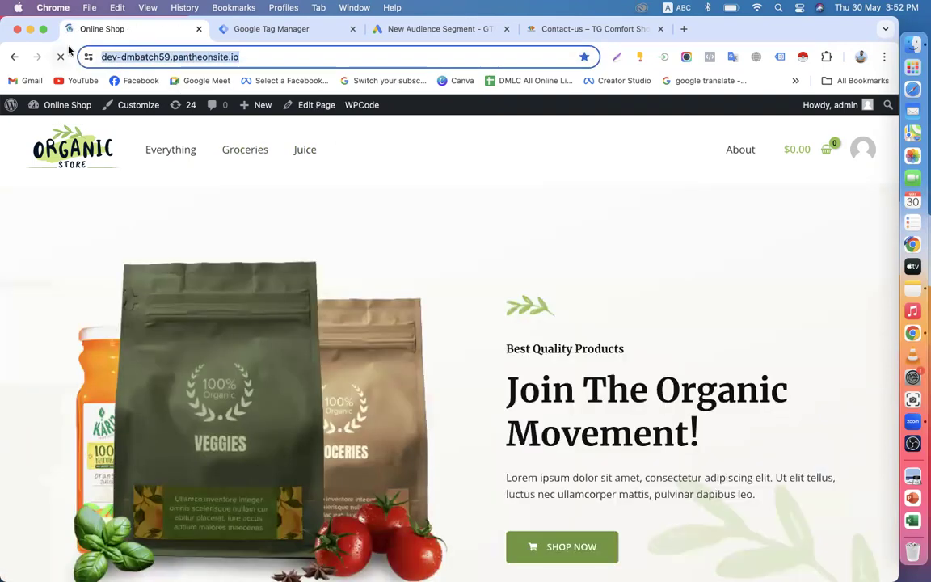
right_click(188, 57)
click(202, 162)
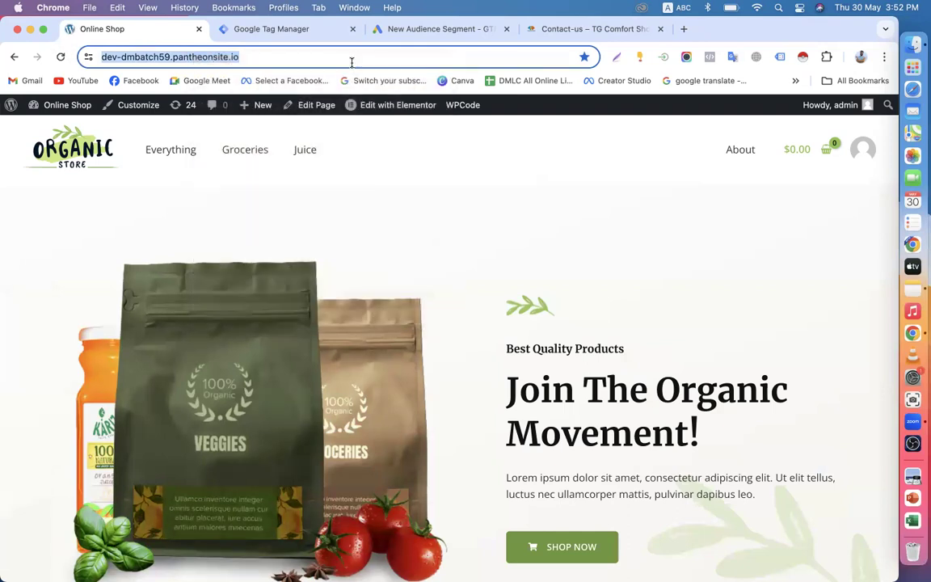
Step: Set the segment rule to Page URL contains and paste the store homepage URL
click(430, 29)
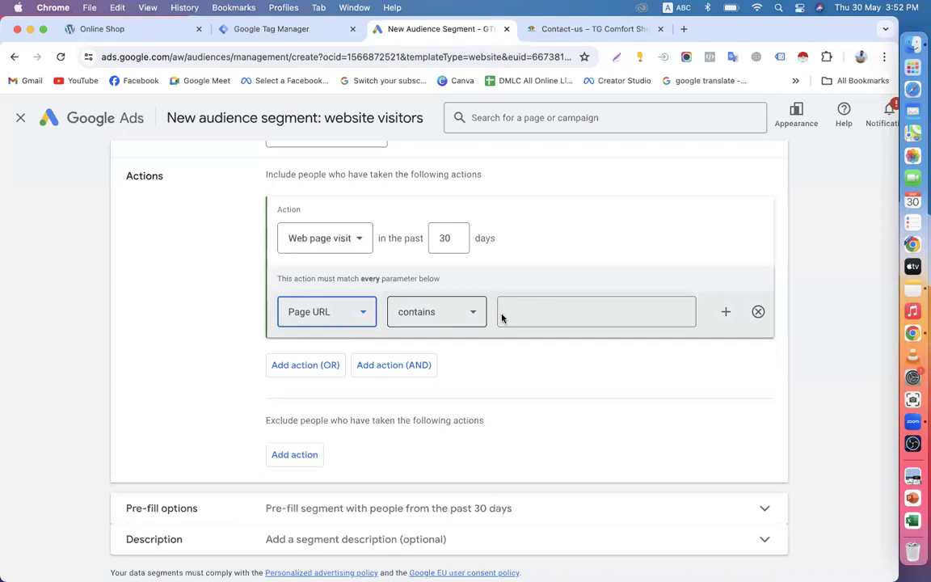
click(357, 315)
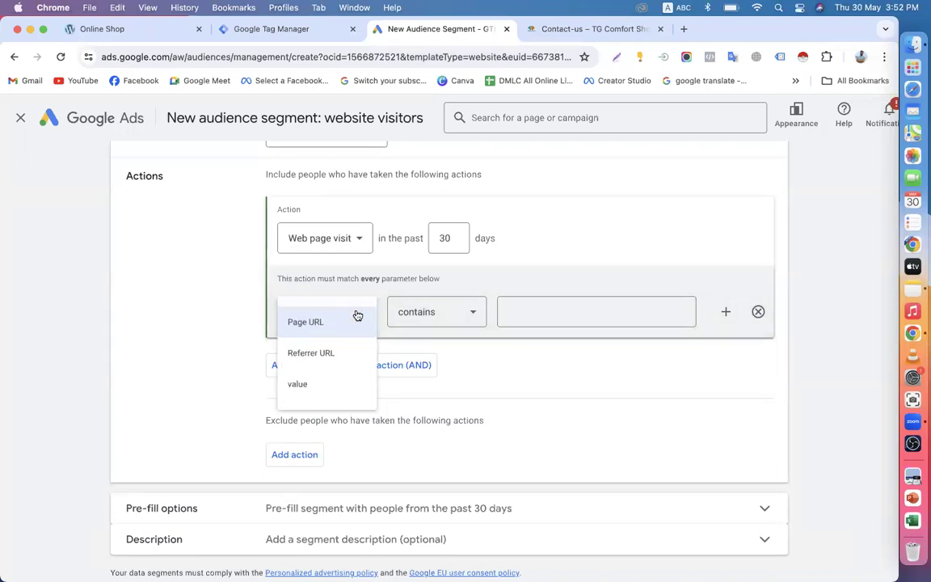
click(357, 314)
click(353, 316)
click(351, 325)
click(452, 313)
click(432, 326)
click(558, 323)
key(super+v)
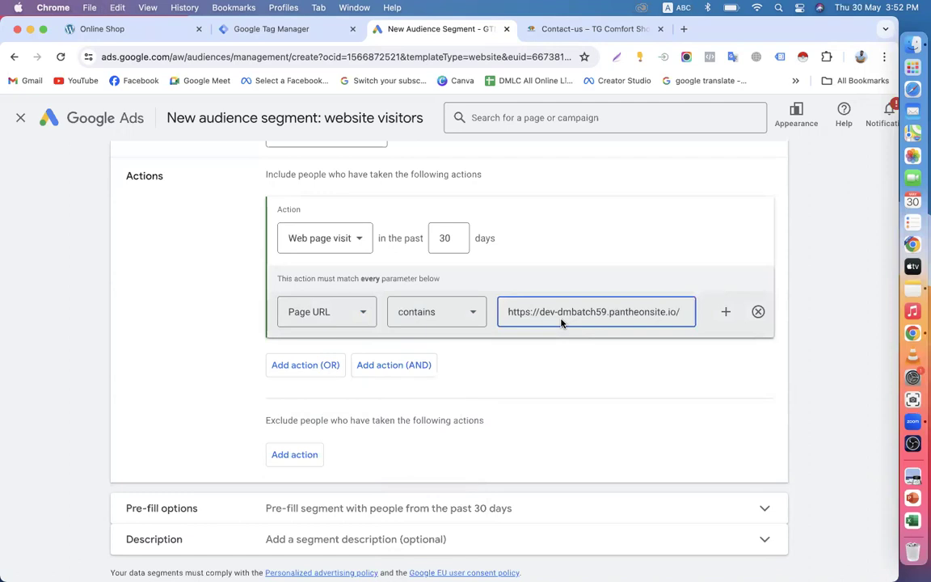
Step: Open the Online Shop's Groceries category page and select its address
click(138, 30)
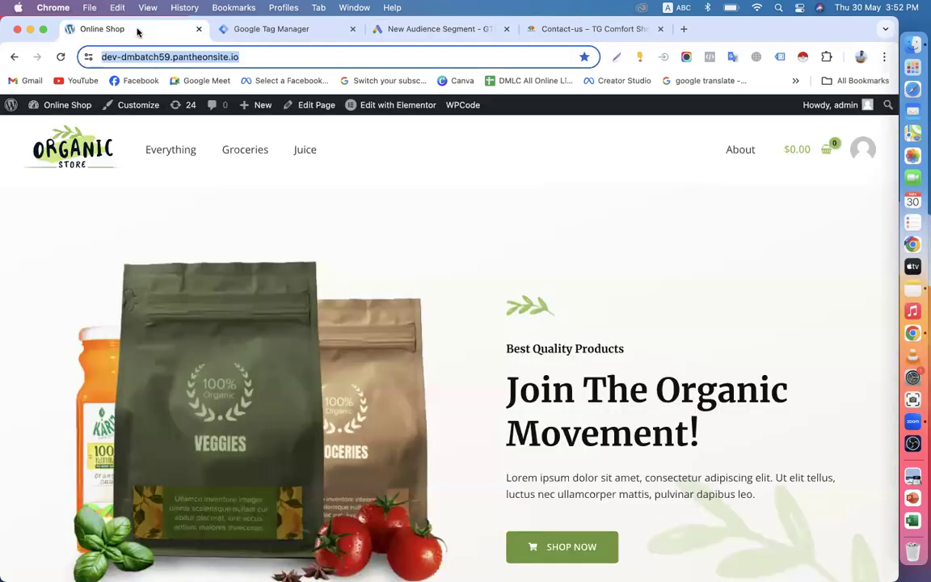
click(242, 161)
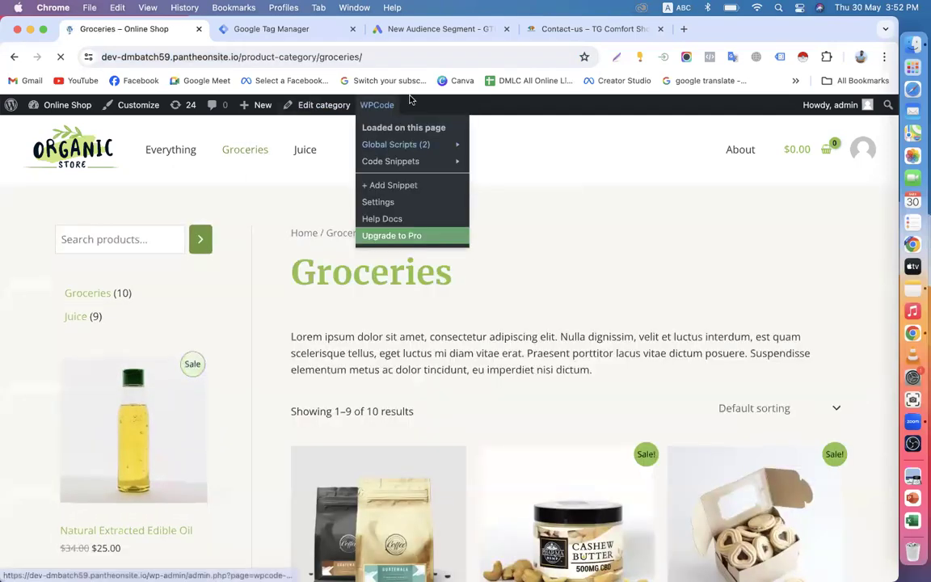
click(381, 62)
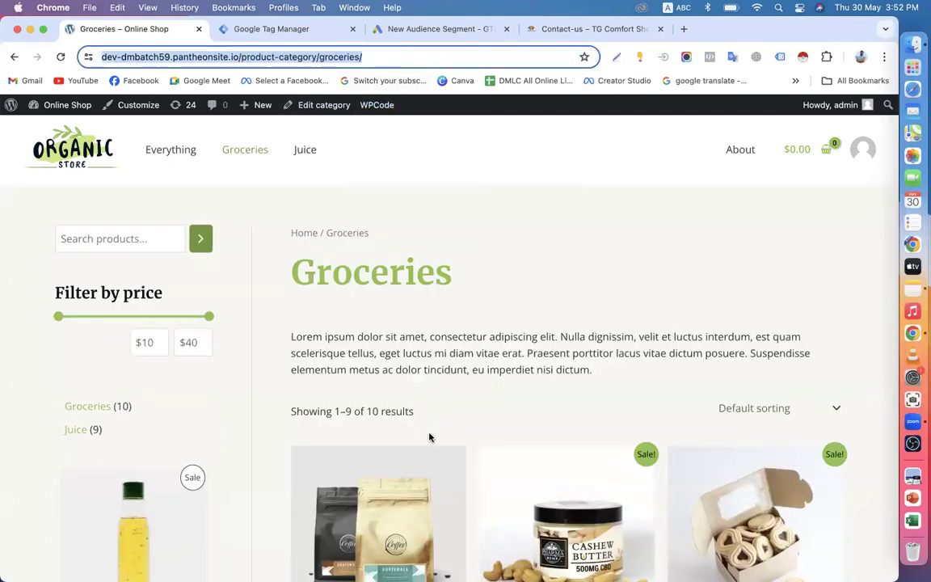
scroll(430, 437, down, 15)
scroll(429, 437, up, 15)
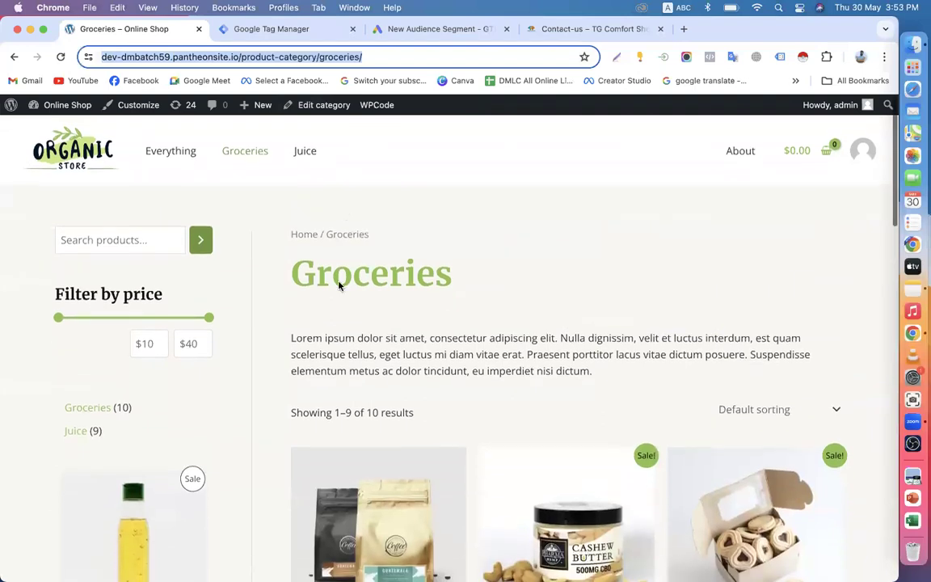
Step: Glance at Tag Manager, finish the rule's URL value in Google Ads, and return to Groceries
click(289, 30)
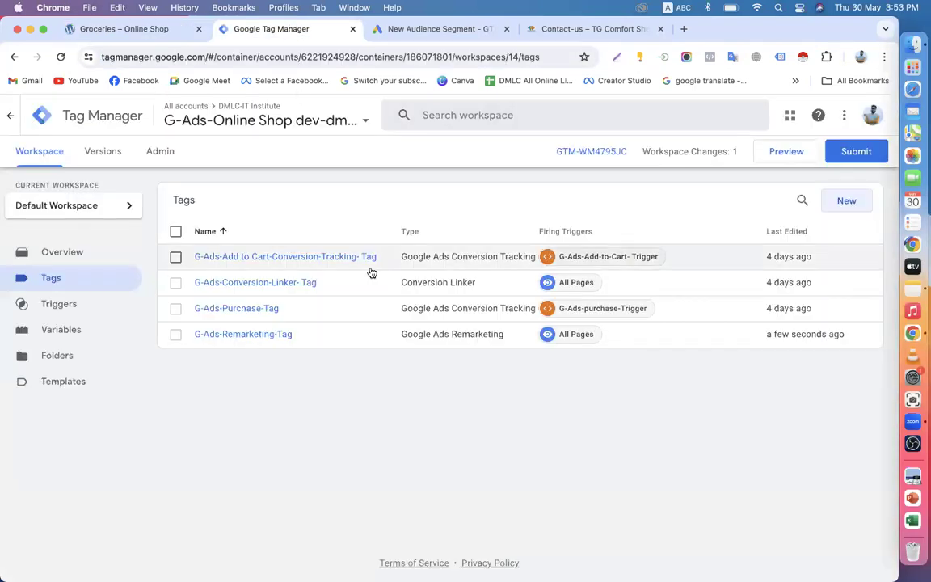
click(429, 29)
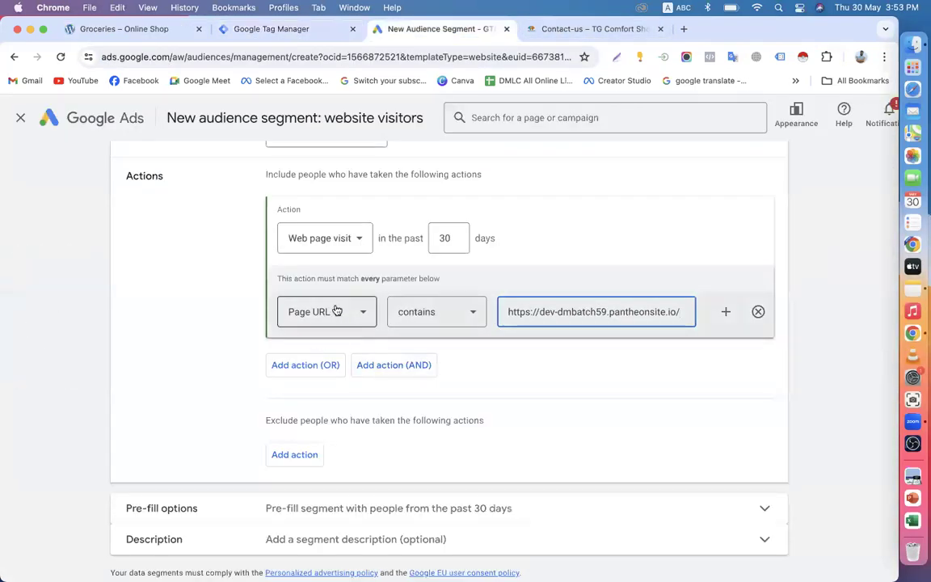
scroll(332, 322, up, 3)
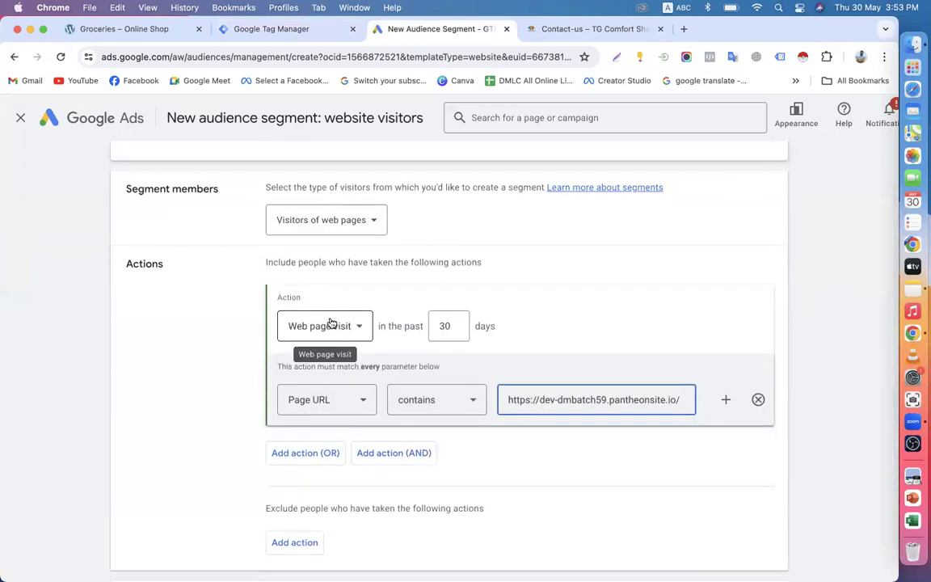
scroll(328, 322, down, 1)
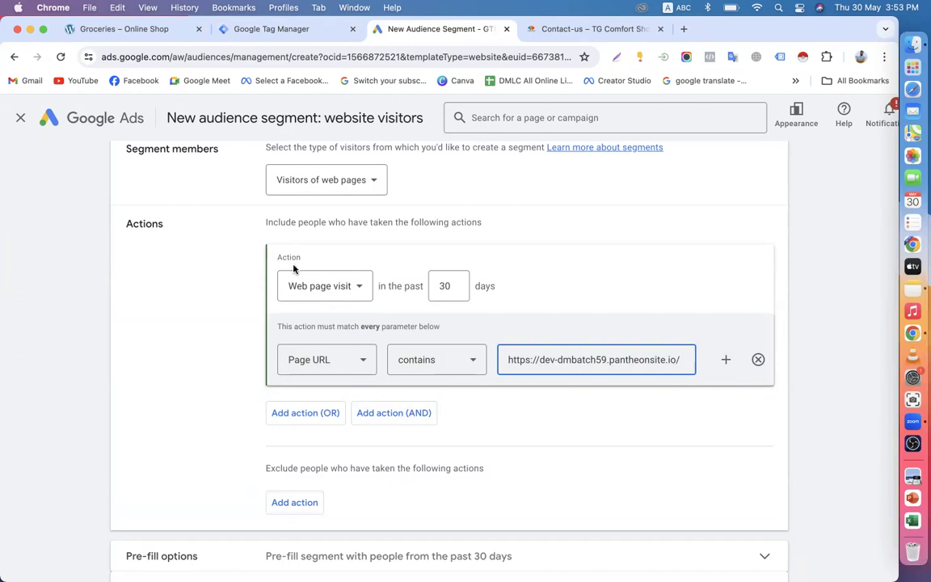
click(509, 214)
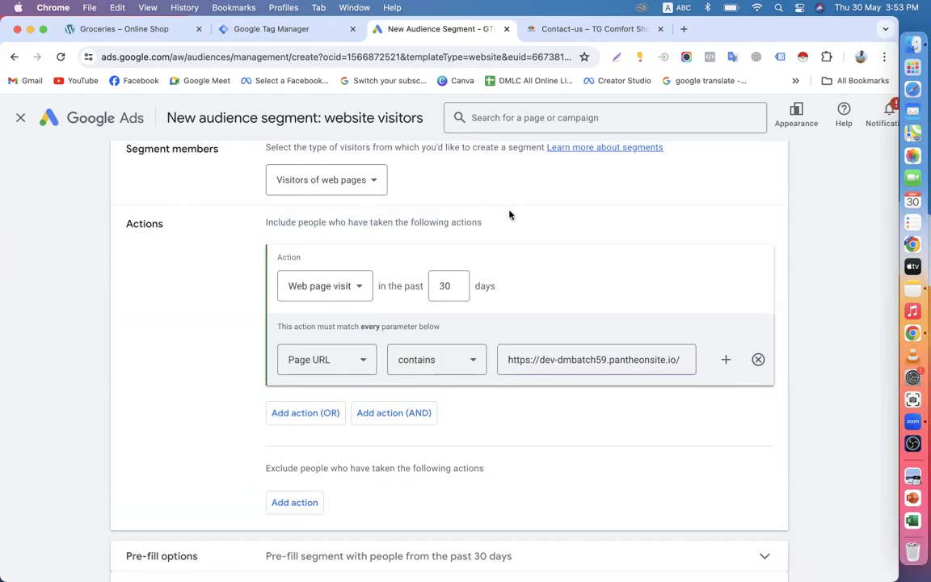
click(146, 30)
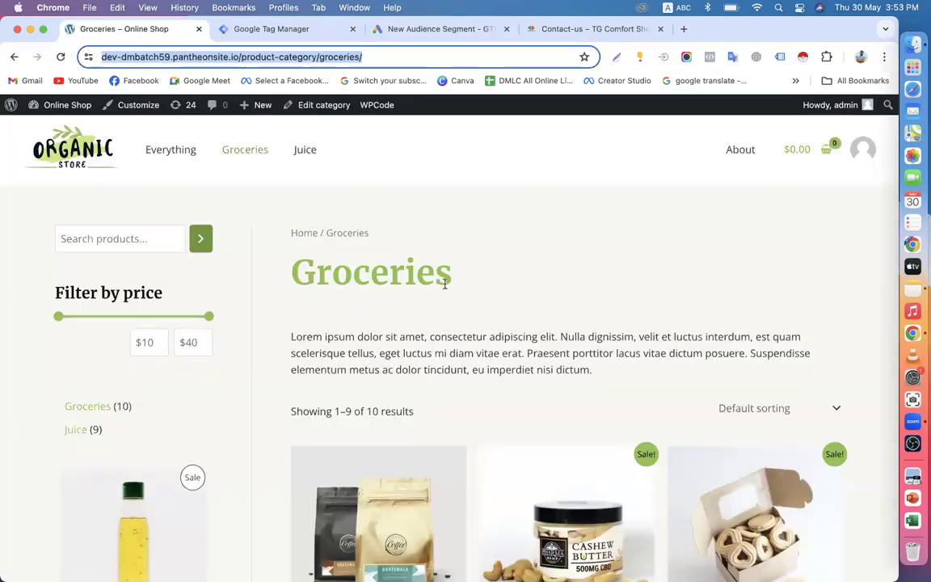
Step: Add Assorted Coffee to the cart and proceed to checkout
scroll(438, 305, down, 5)
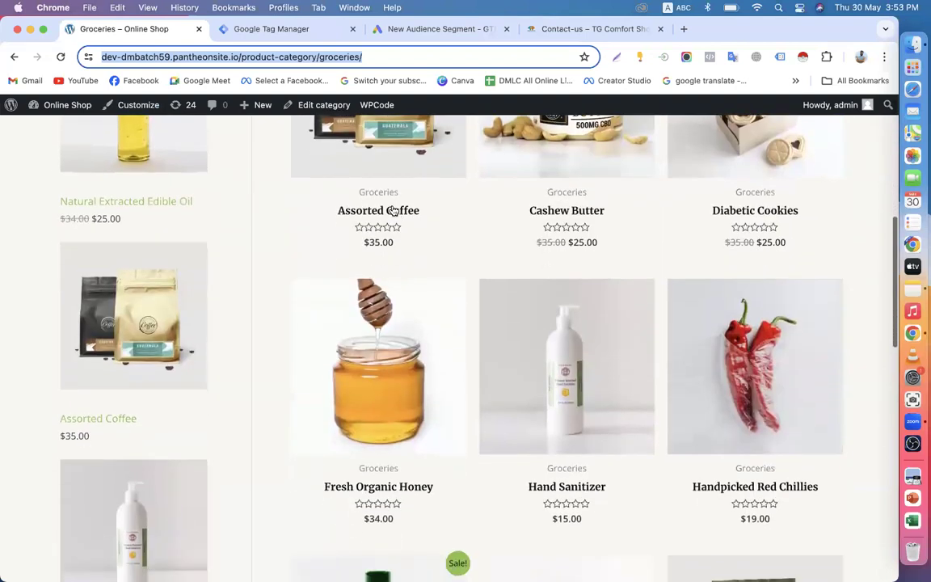
click(398, 211)
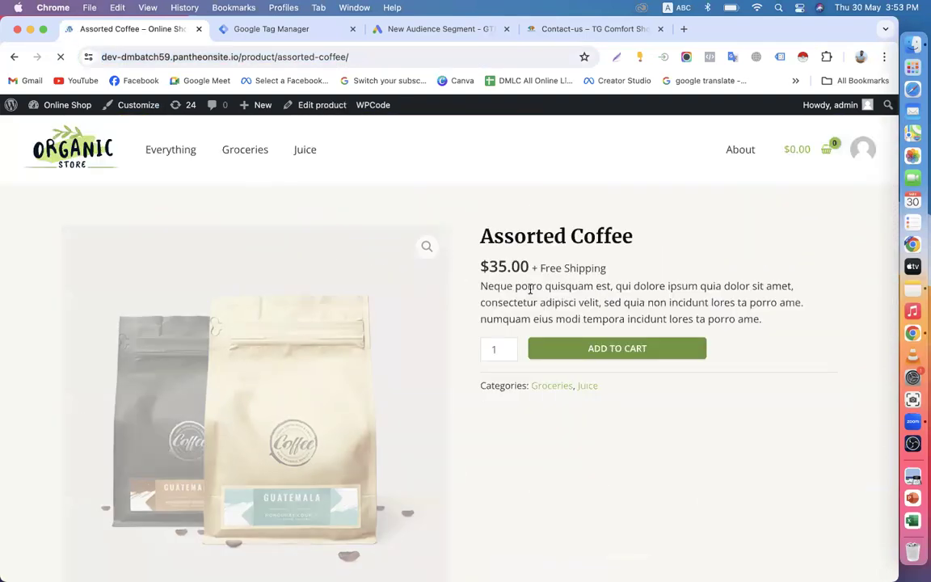
scroll(530, 288, down, 3)
scroll(530, 291, up, 3)
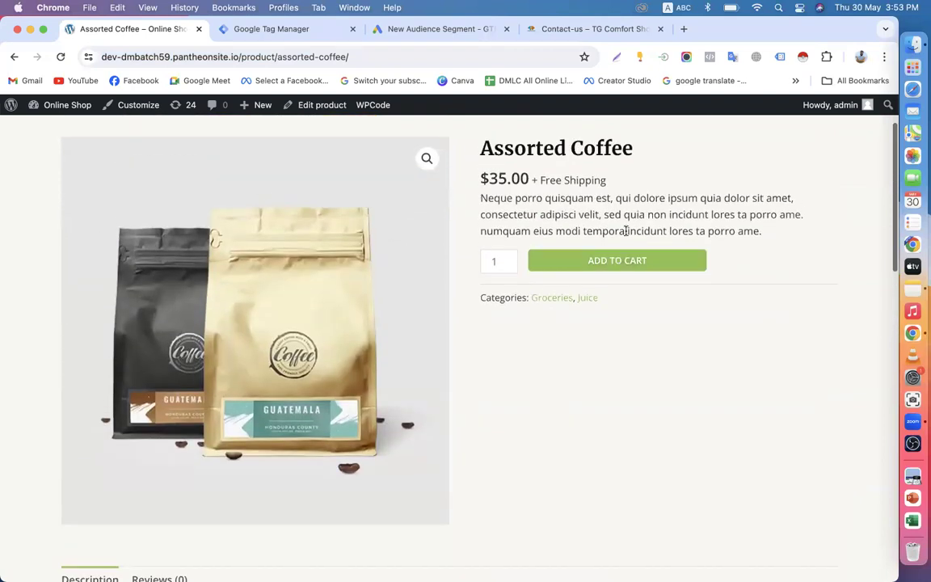
click(607, 266)
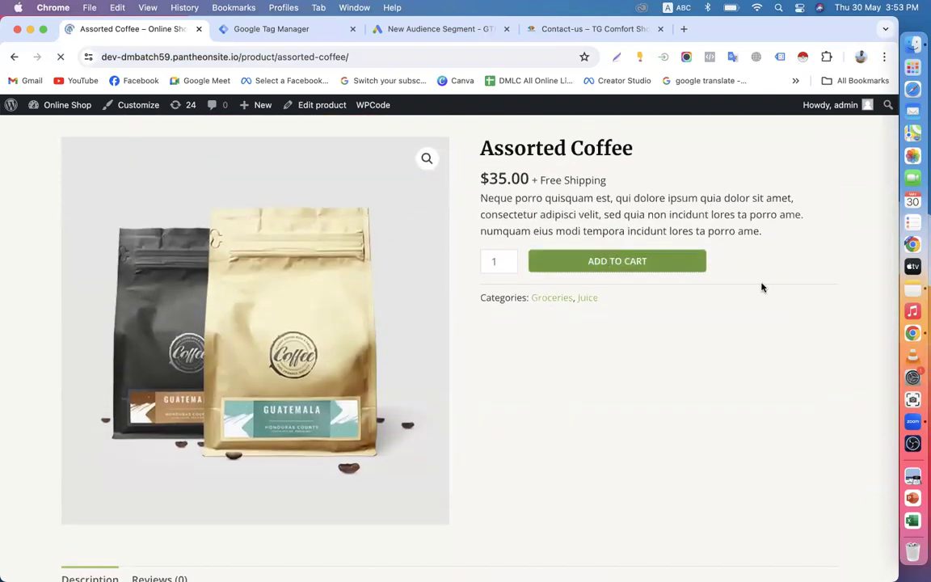
click(824, 150)
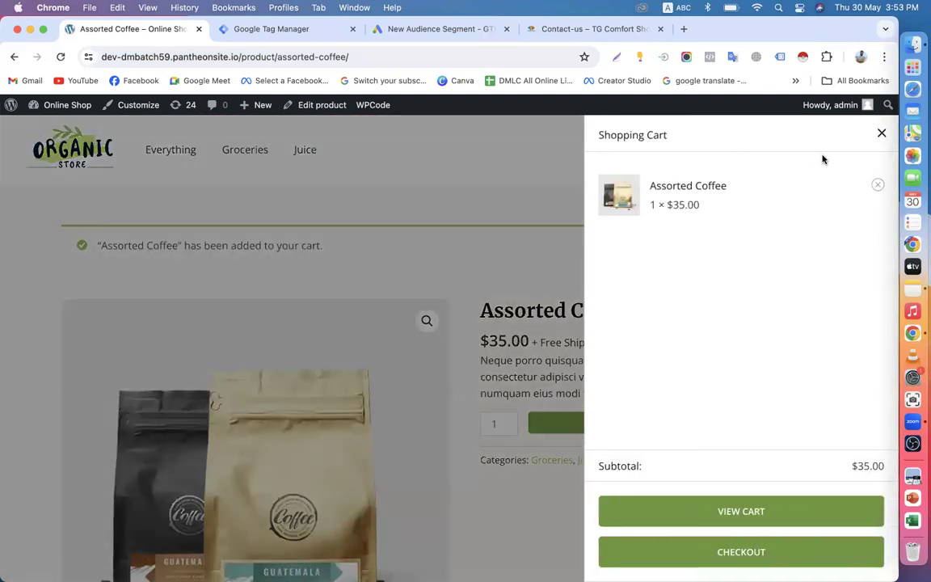
click(699, 561)
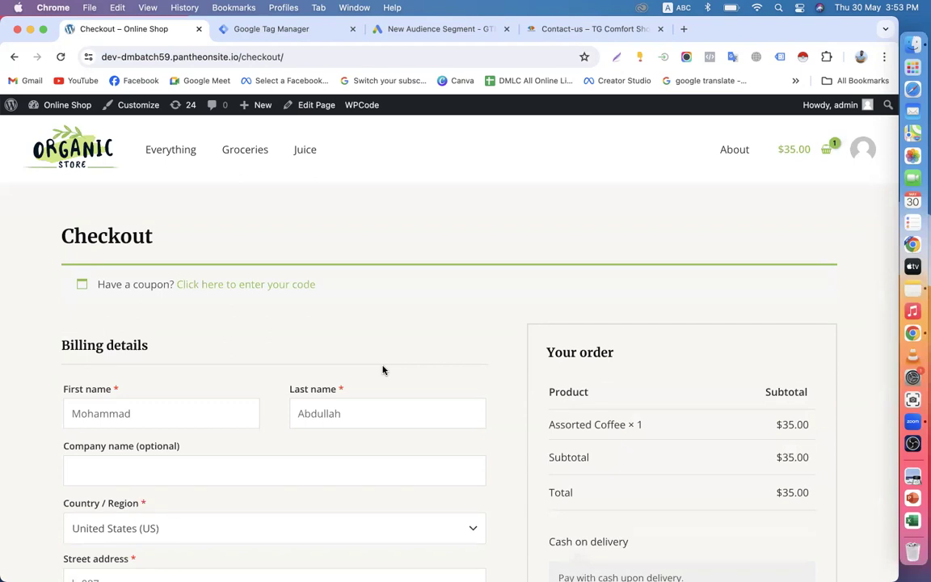
Step: Review the checkout and place the $35.00 cash-on-delivery test order
scroll(383, 370, down, 10)
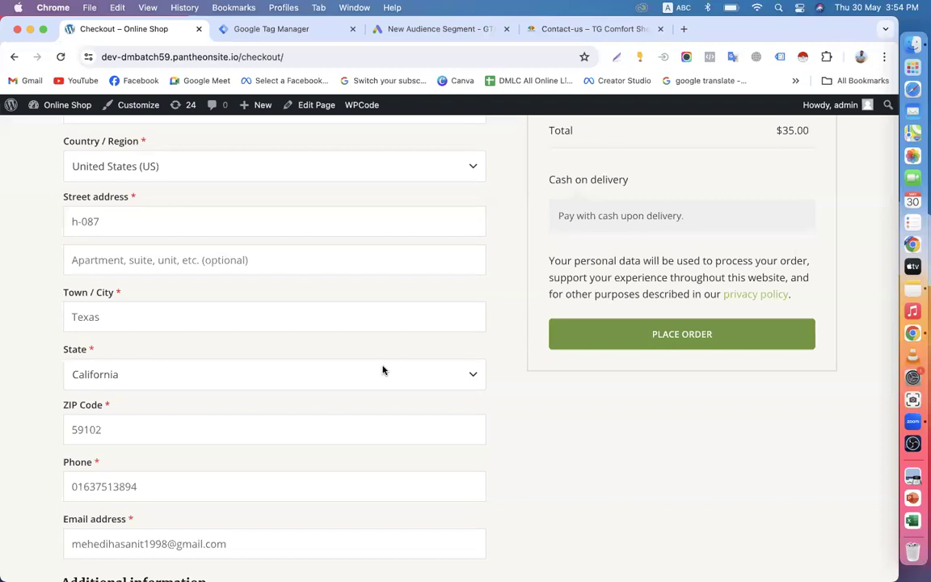
scroll(383, 370, up, 5)
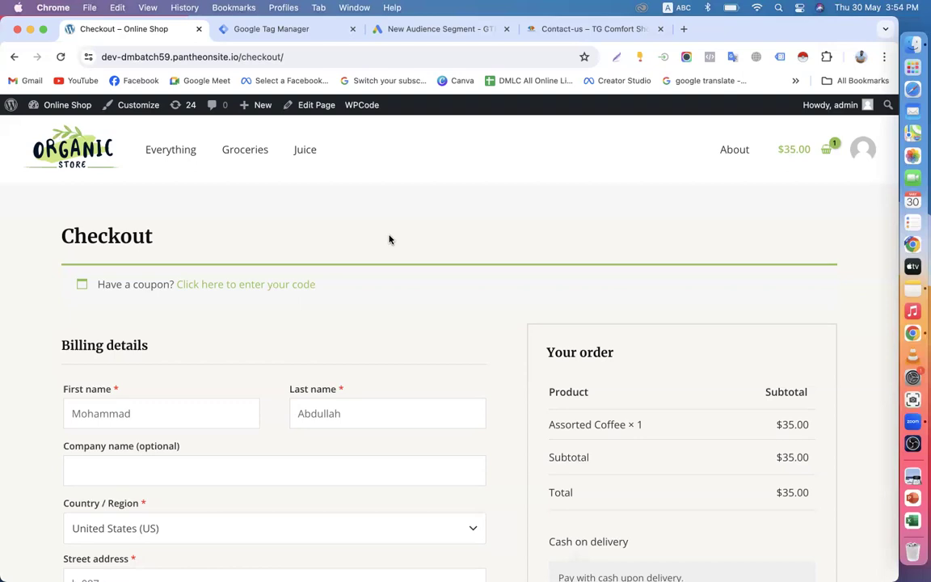
scroll(389, 240, down, 5)
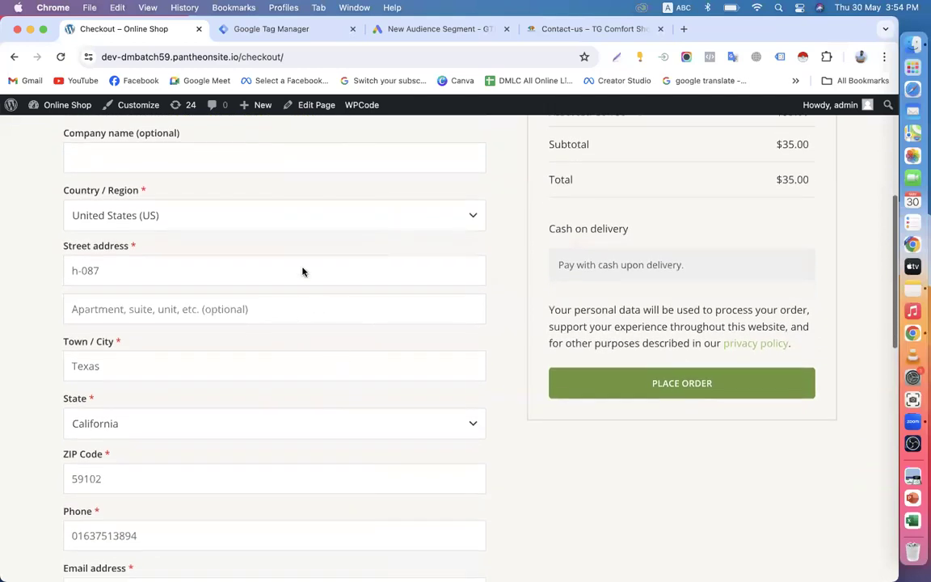
scroll(301, 270, up, 6)
scroll(418, 269, down, 5)
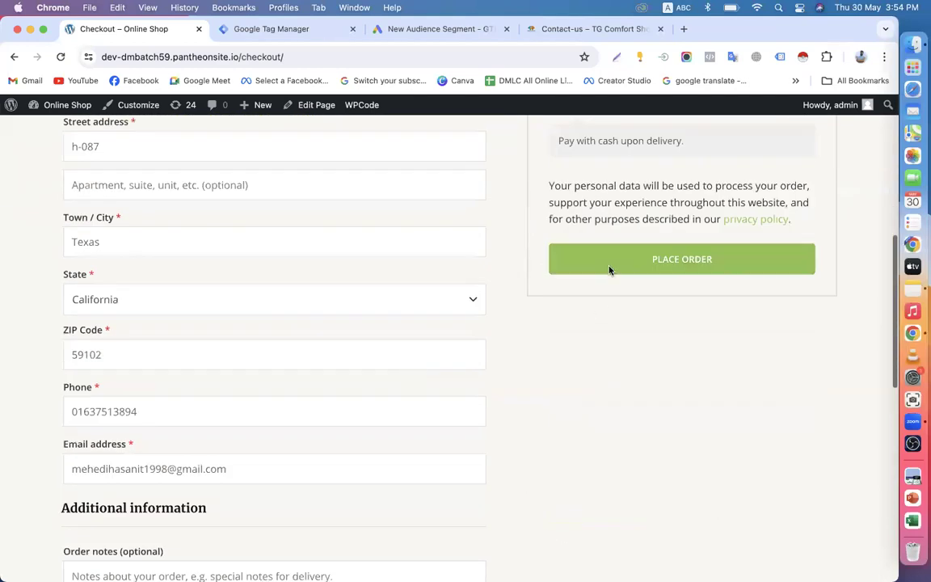
click(607, 270)
Step: Copy the confirmation URL up to order-received and return to the new audience segment
click(315, 55)
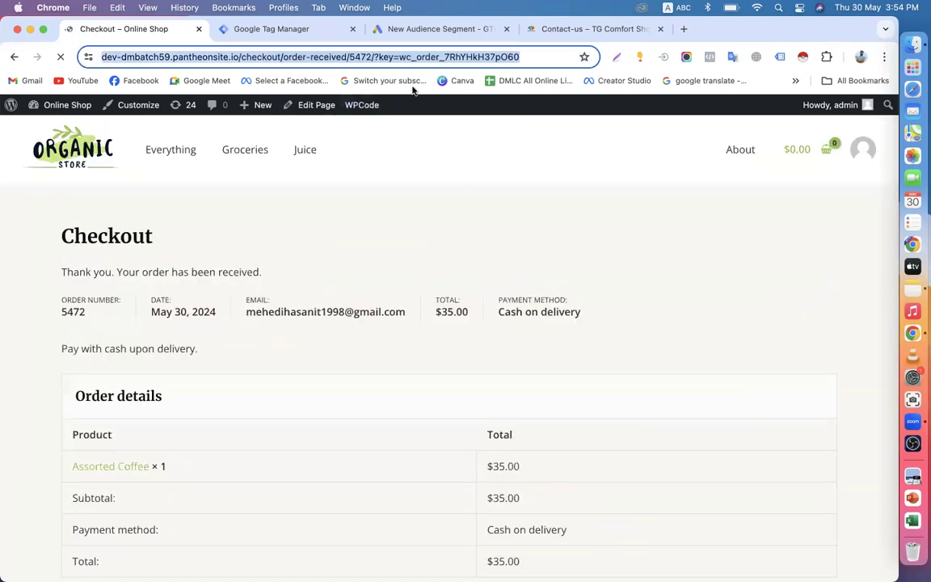
click(346, 55)
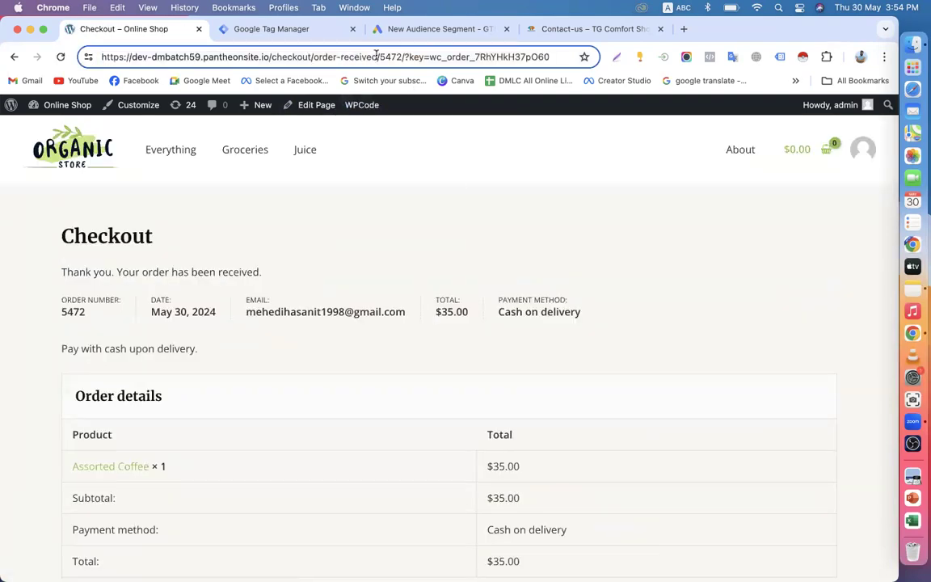
drag(377, 58, 49, 61)
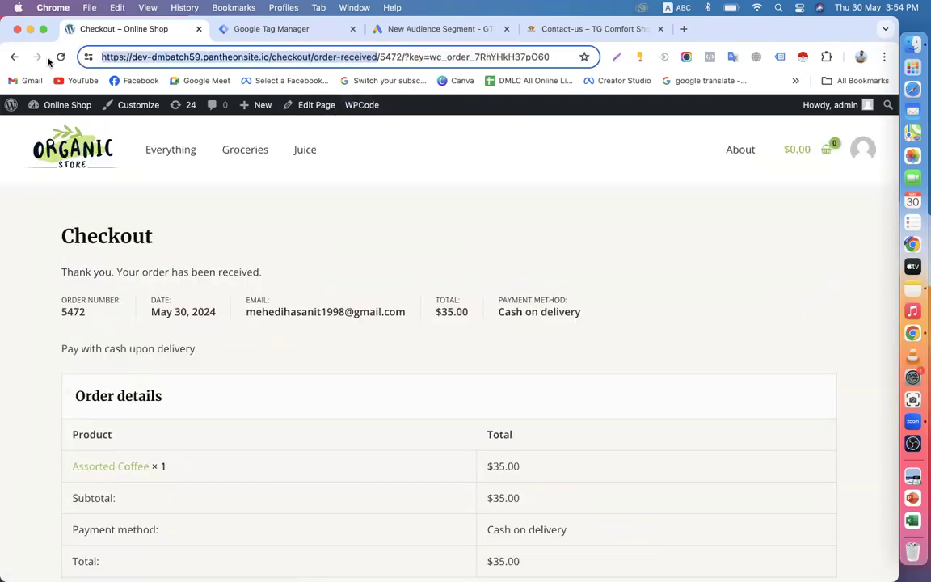
right_click(339, 59)
click(366, 168)
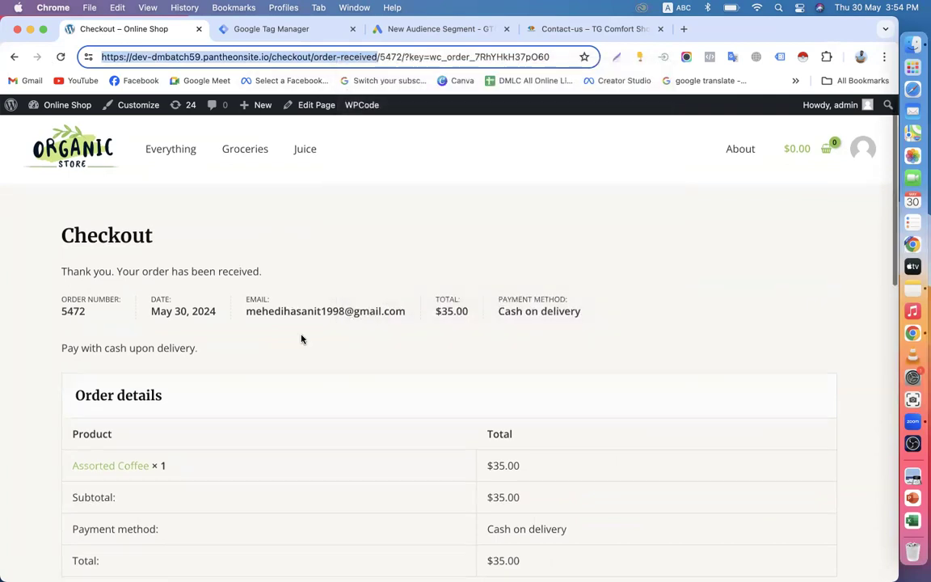
scroll(384, 272, down, 10)
scroll(431, 261, up, 10)
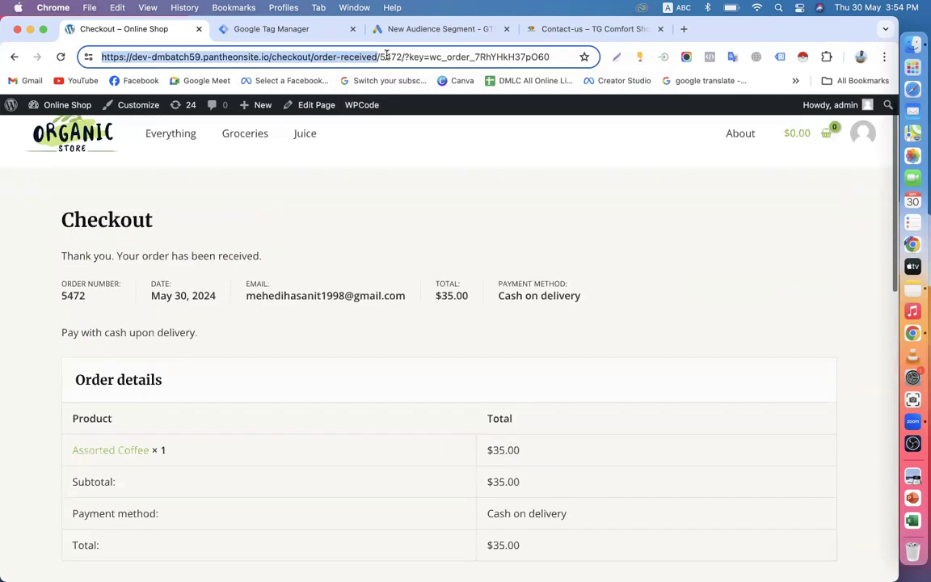
click(436, 29)
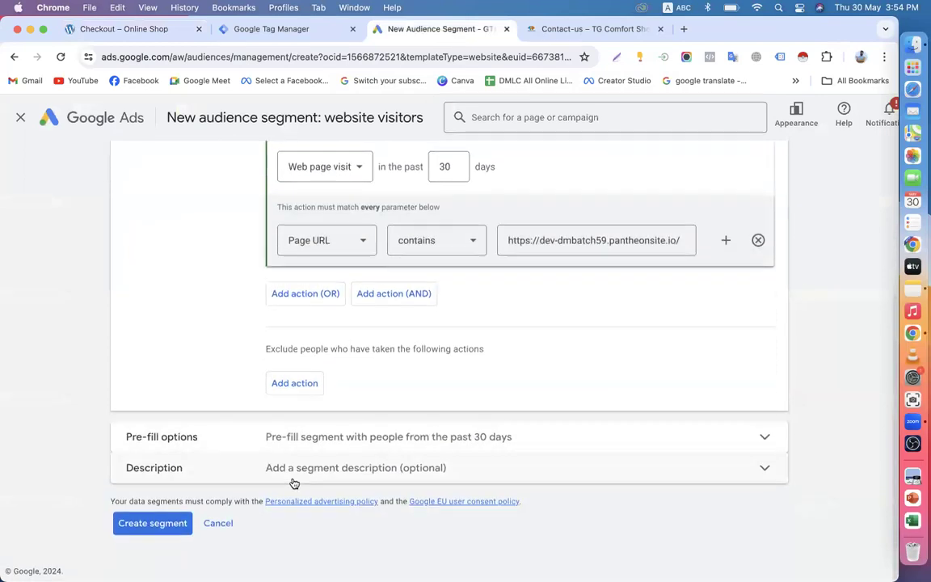
click(294, 385)
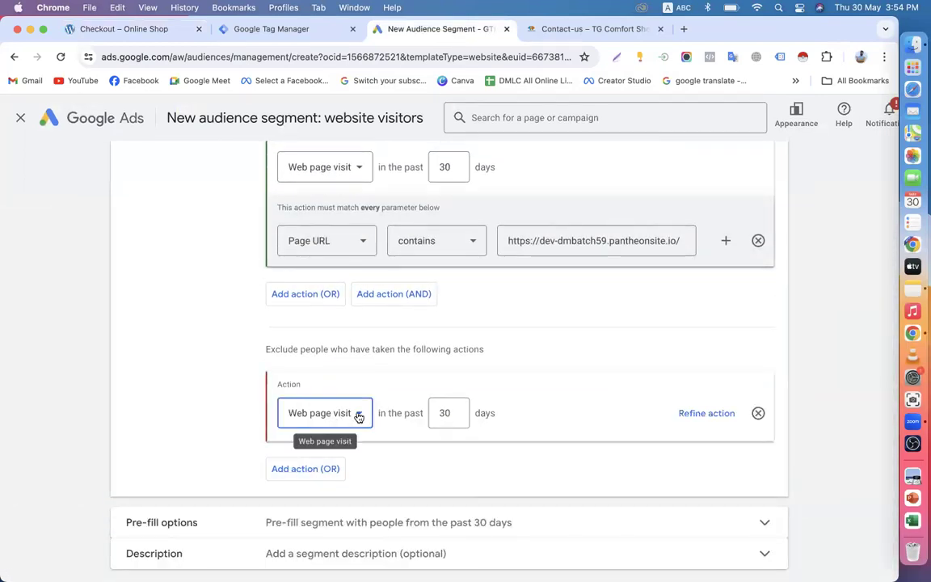
scroll(395, 434, down, 2)
click(701, 358)
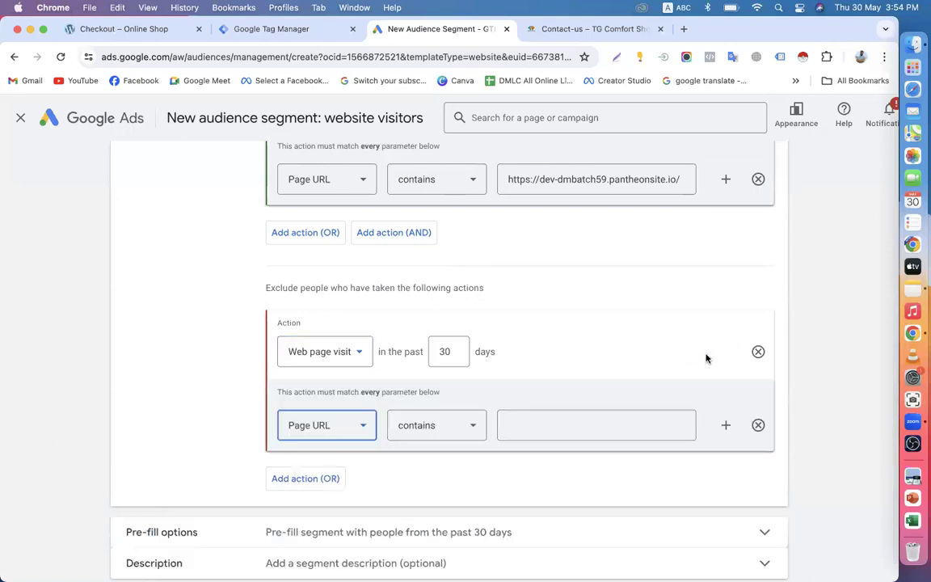
click(549, 435)
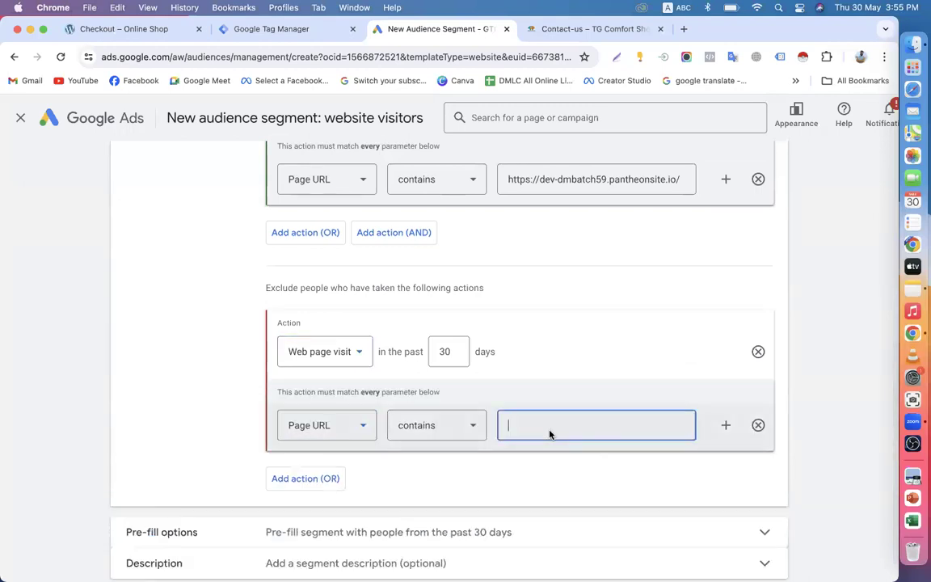
key(super+v)
scroll(550, 434, down, 3)
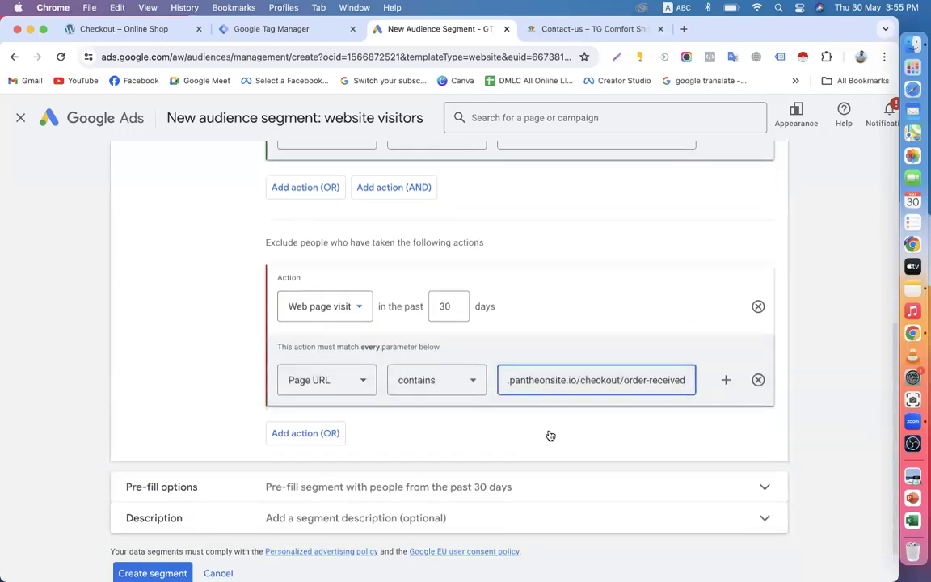
scroll(480, 301, up, 5)
scroll(405, 468, up, 2)
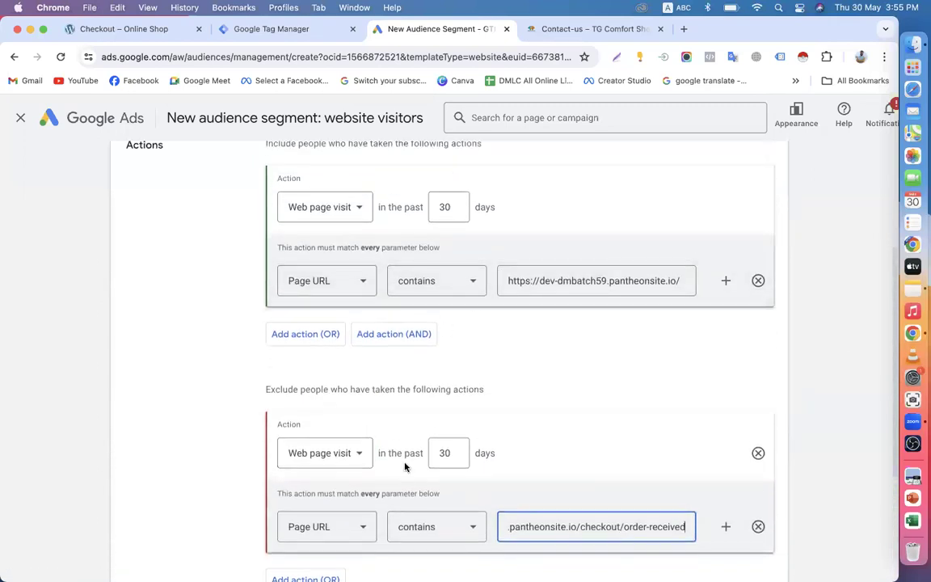
scroll(368, 483, down, 3)
click(365, 482)
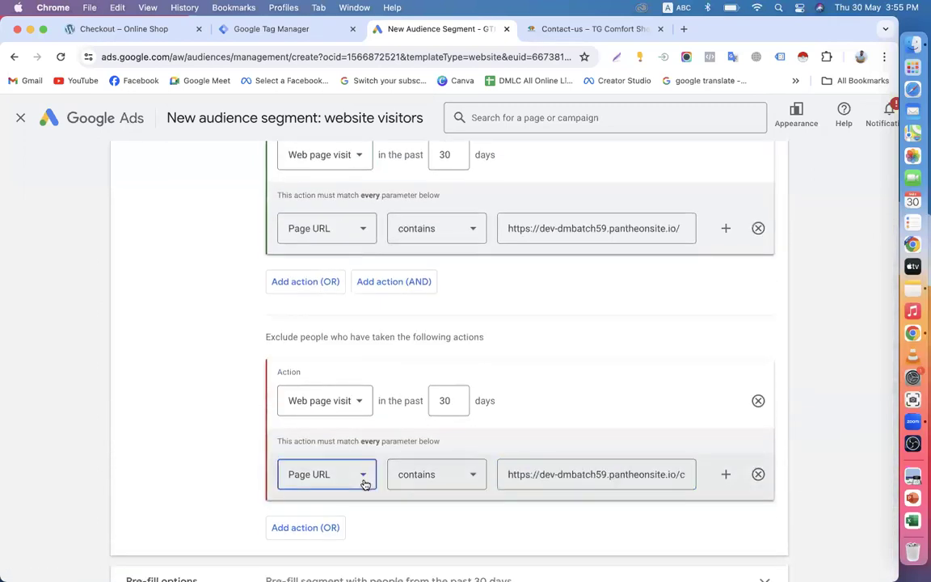
click(438, 481)
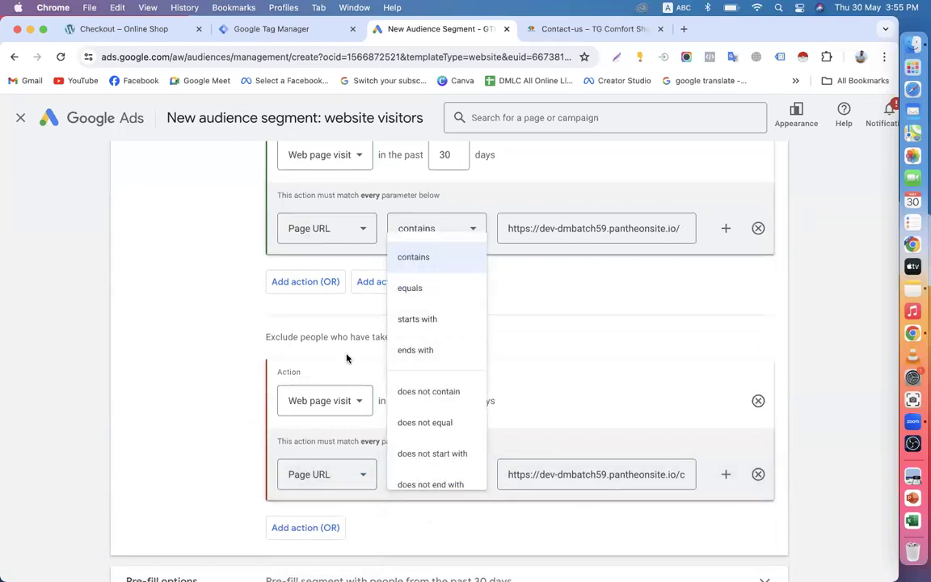
click(409, 289)
click(348, 477)
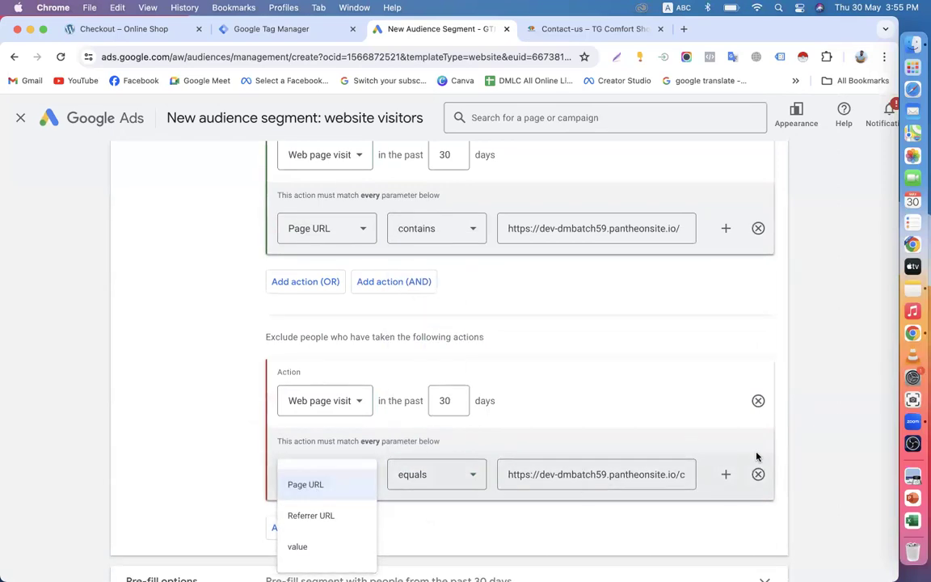
click(292, 485)
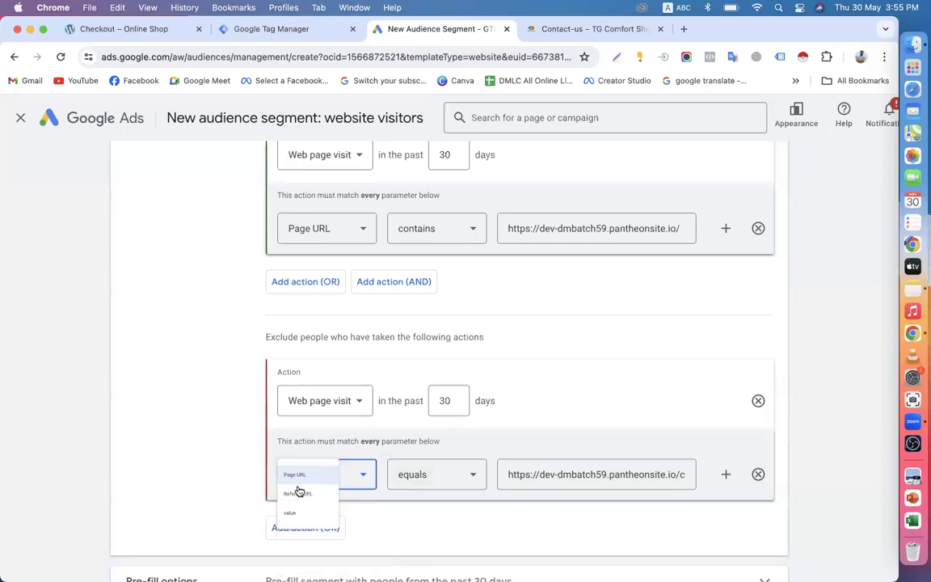
click(462, 232)
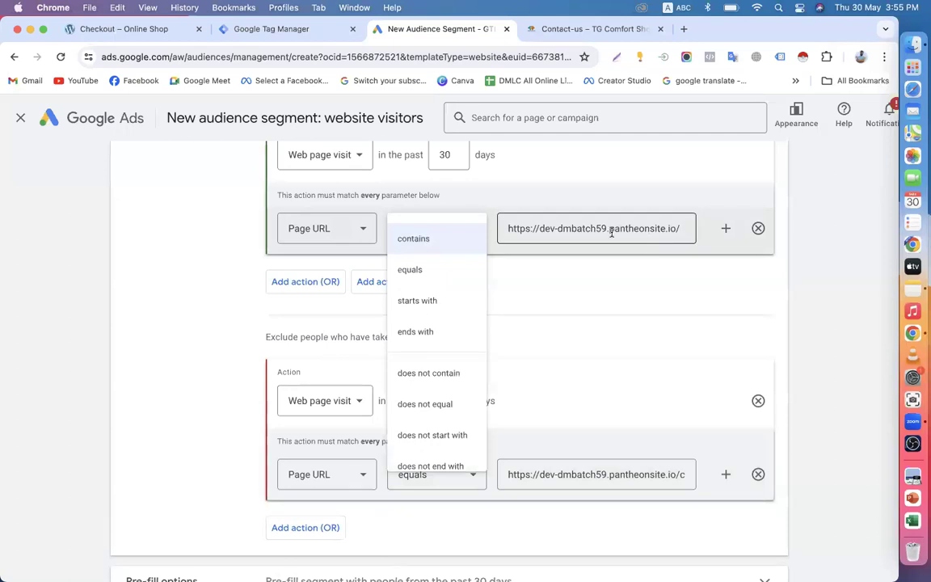
click(758, 402)
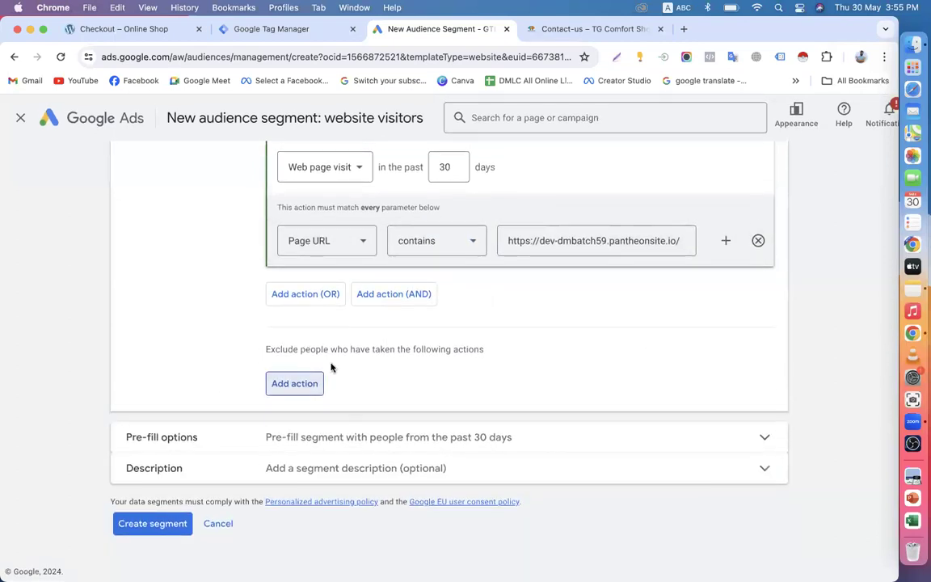
Step: Check the pre-fill options and description, then create the 'online shop all website visitor' segment
click(359, 440)
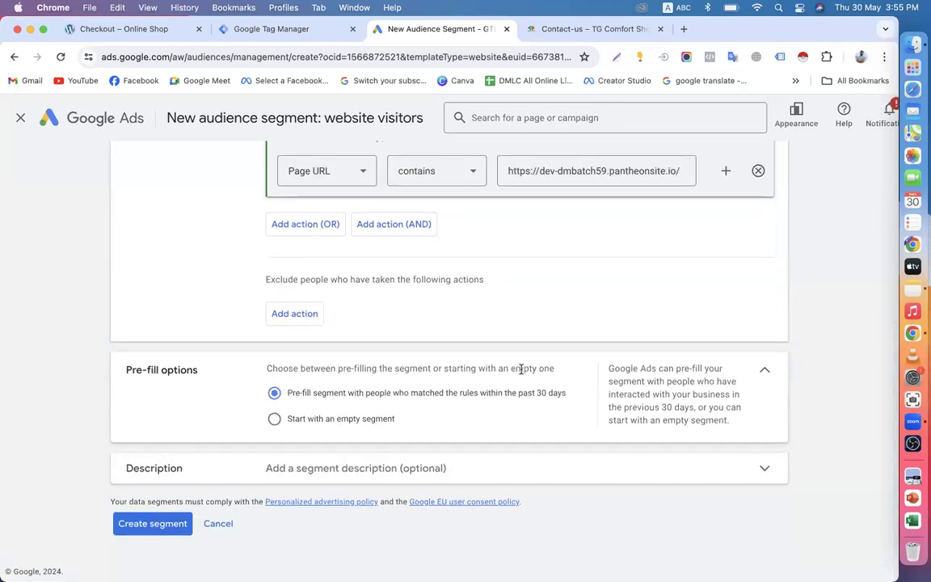
click(764, 375)
click(367, 468)
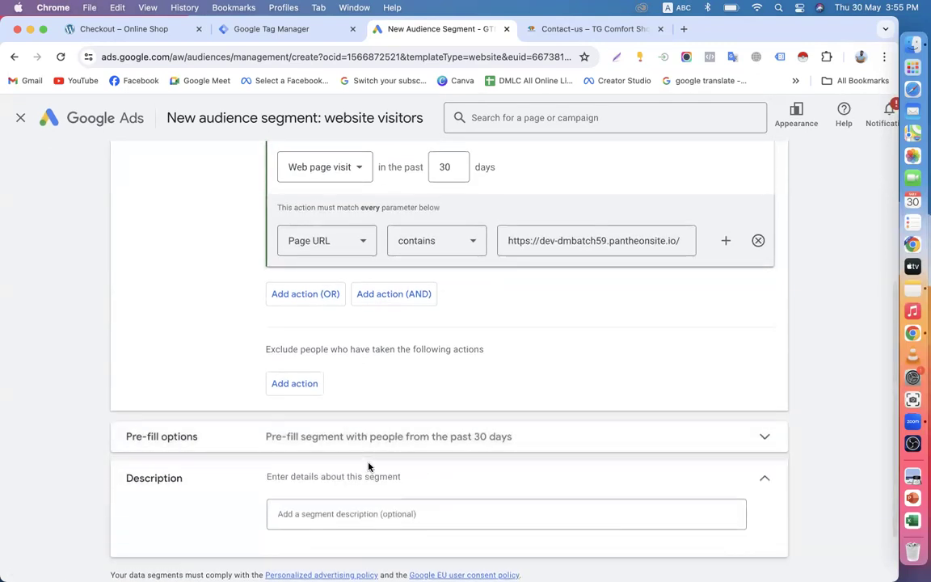
scroll(368, 467, down, 2)
click(134, 525)
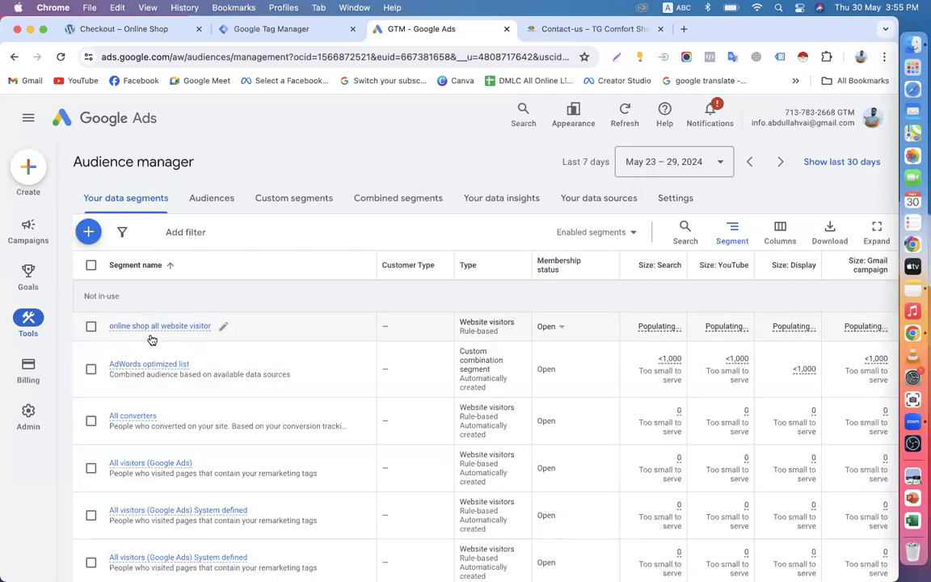
mouse_move(182, 333)
mouse_move(143, 329)
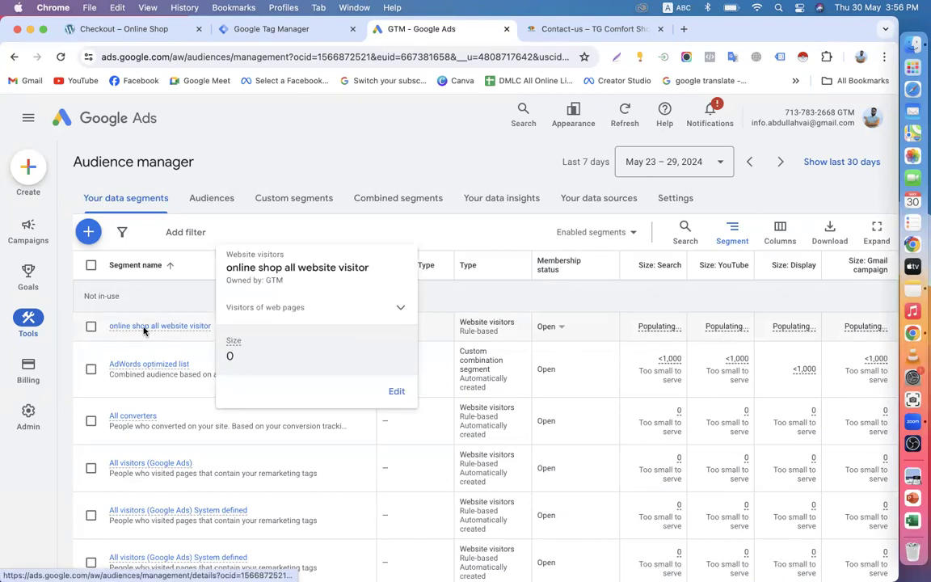
click(210, 190)
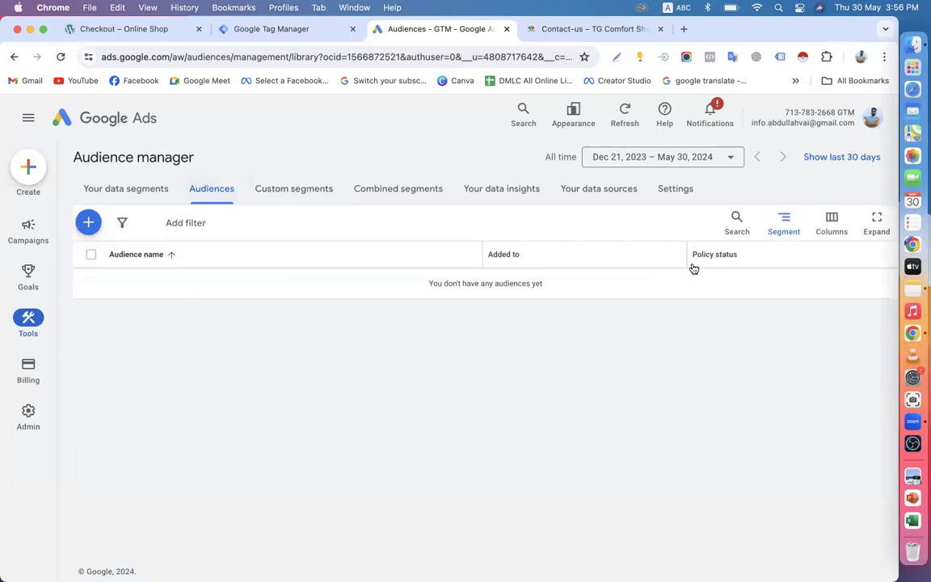
click(610, 191)
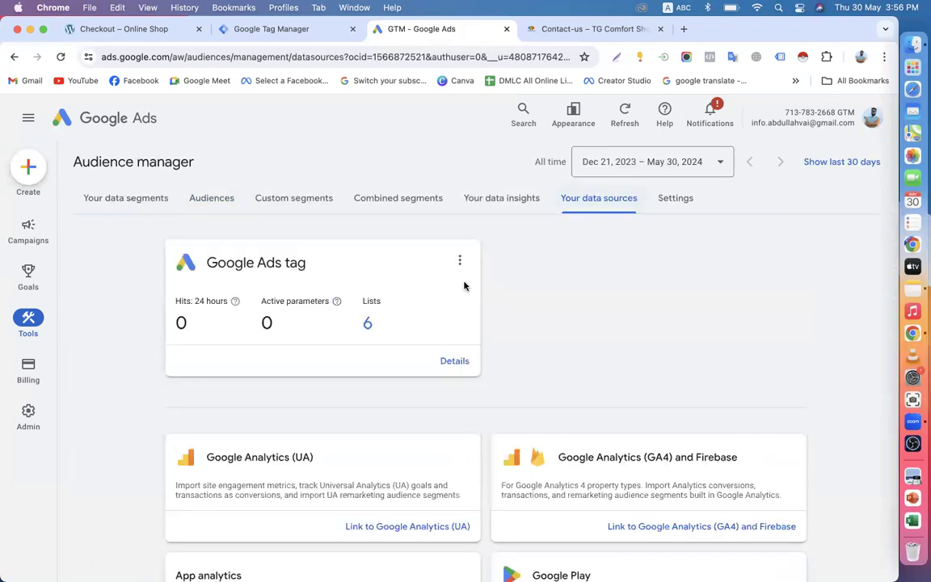
click(491, 212)
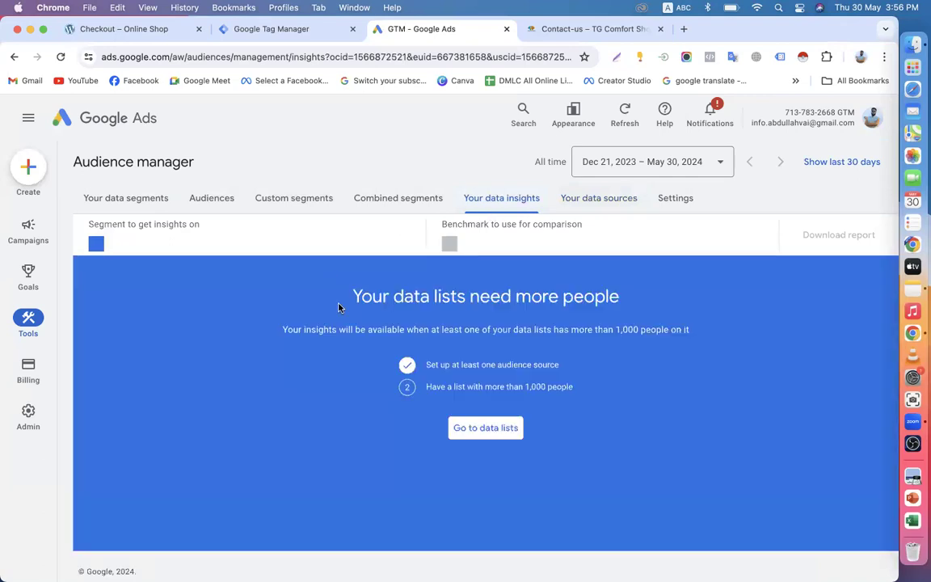
click(482, 430)
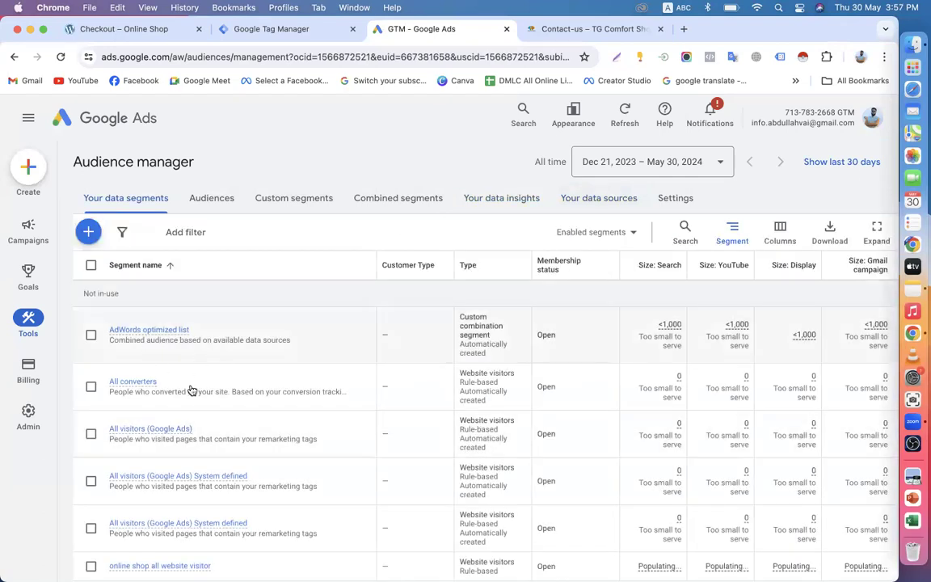
scroll(191, 389, down, 2)
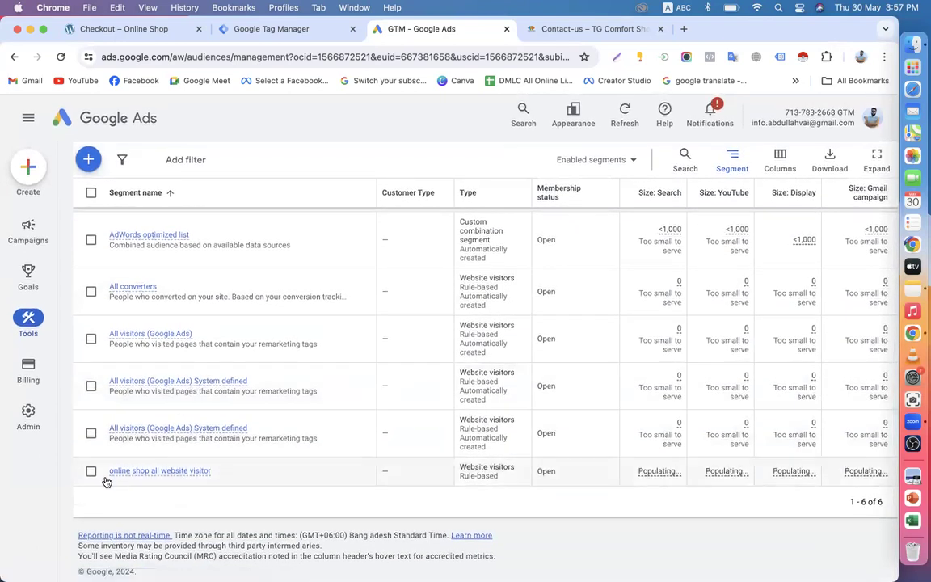
click(91, 470)
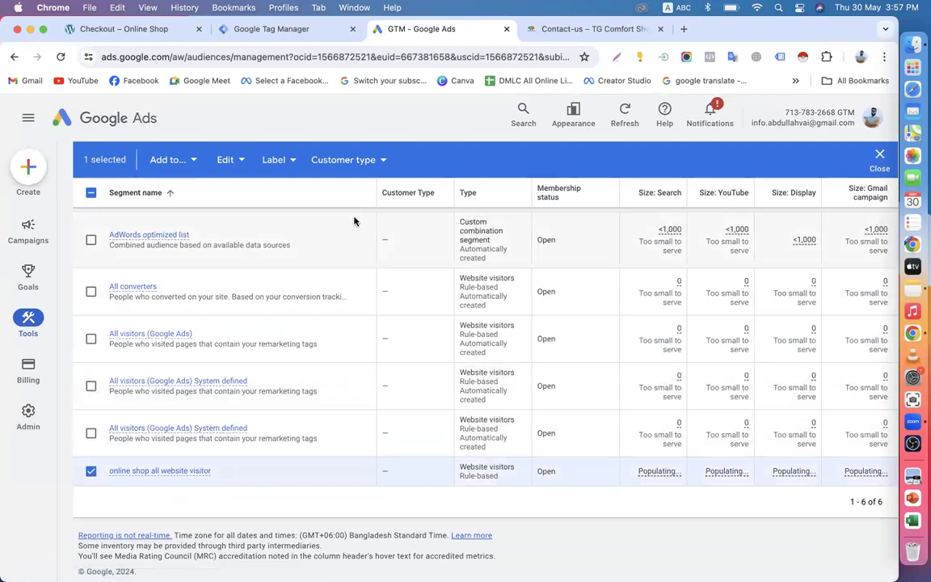
click(383, 162)
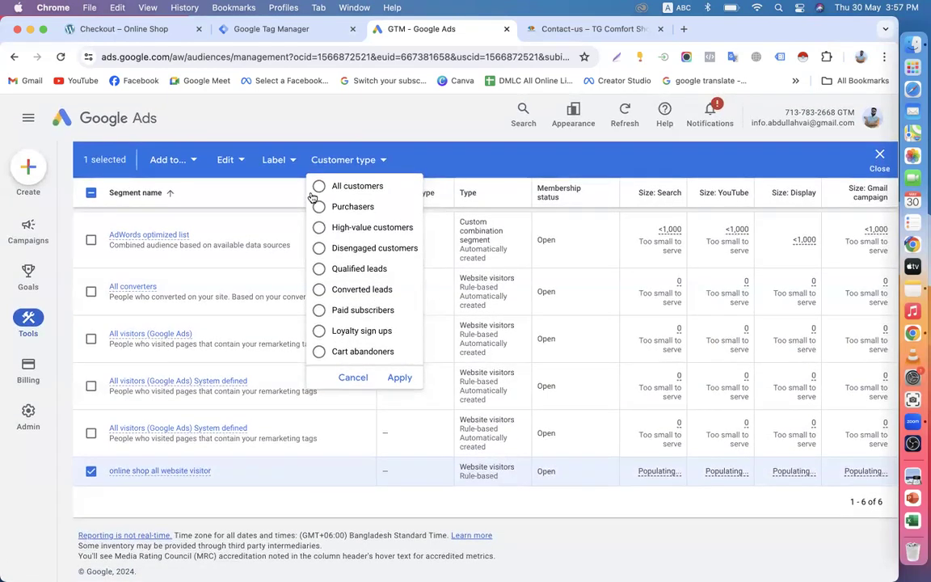
click(293, 162)
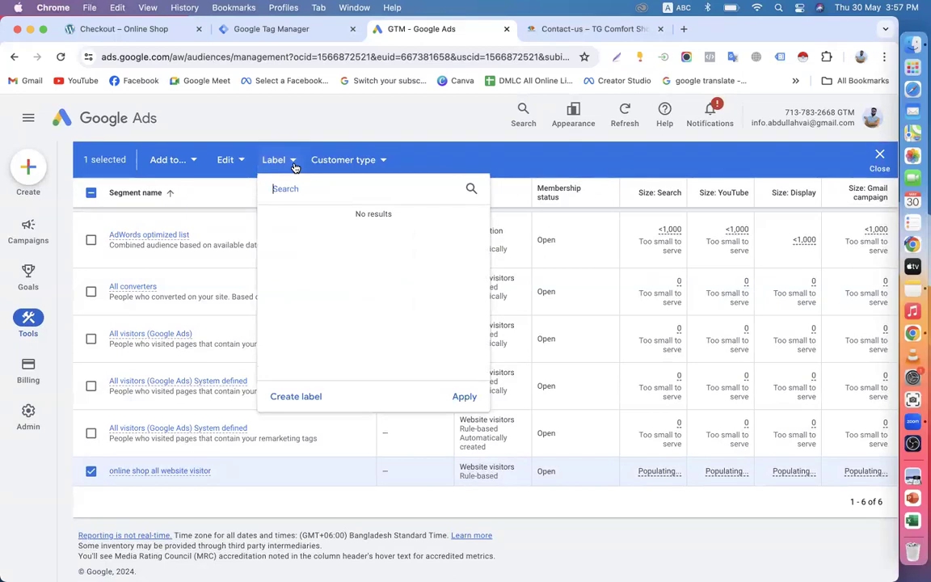
click(293, 398)
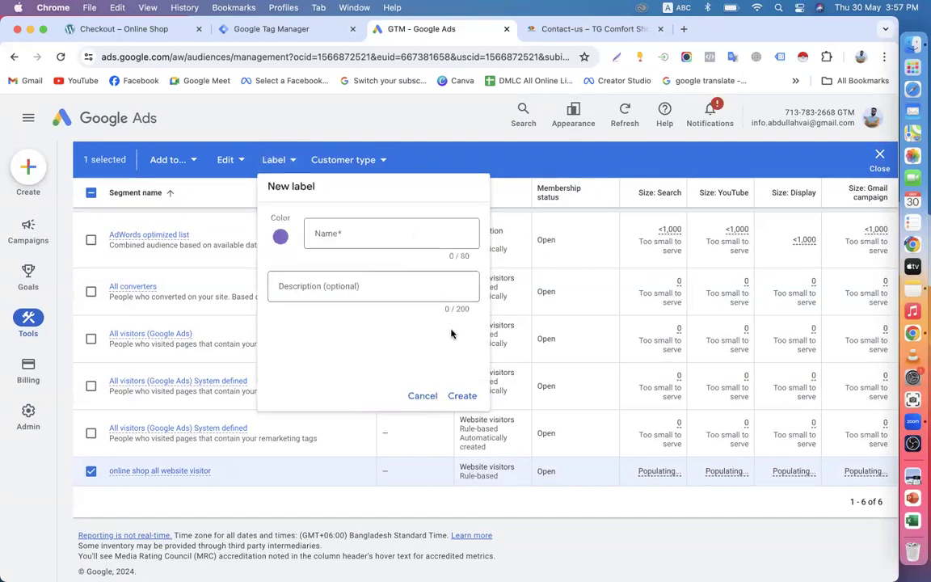
click(423, 396)
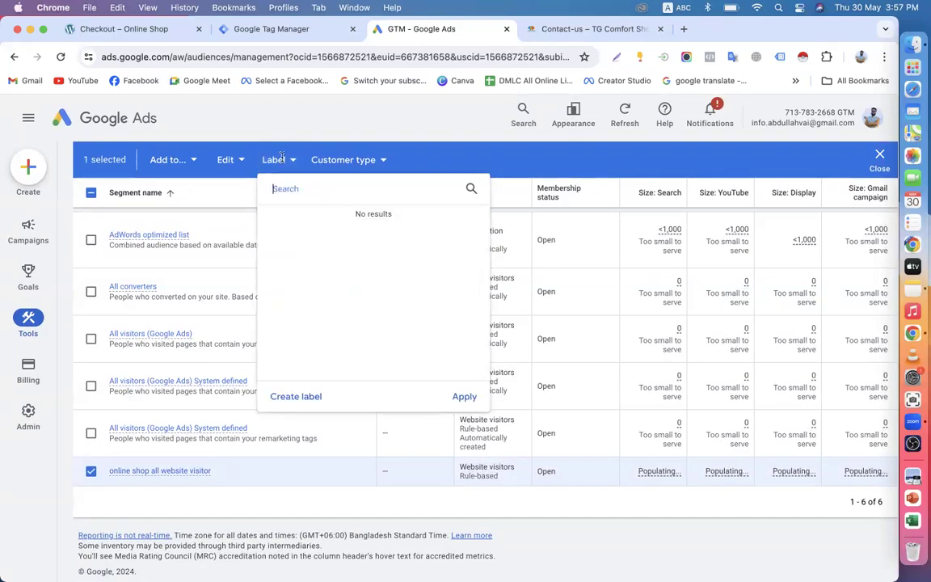
click(240, 161)
click(186, 164)
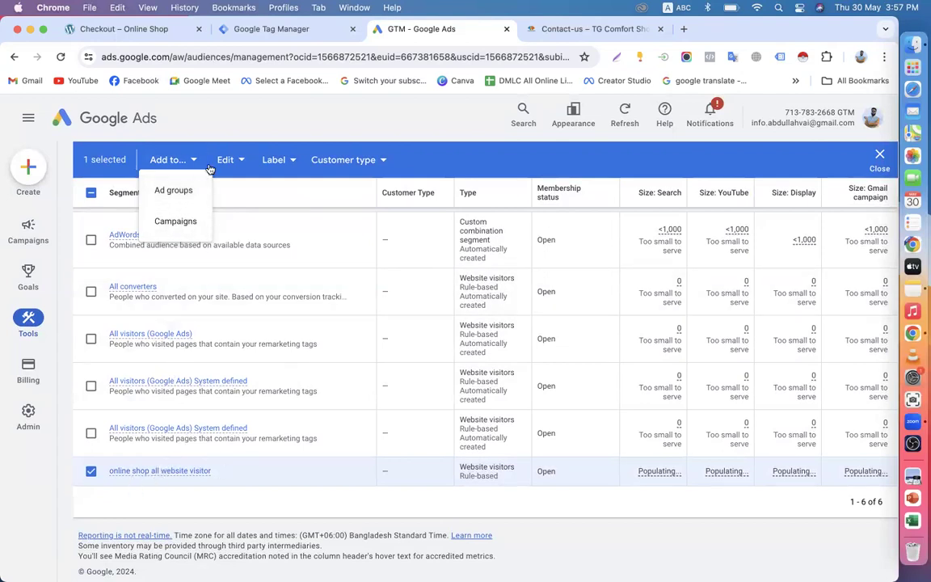
click(92, 474)
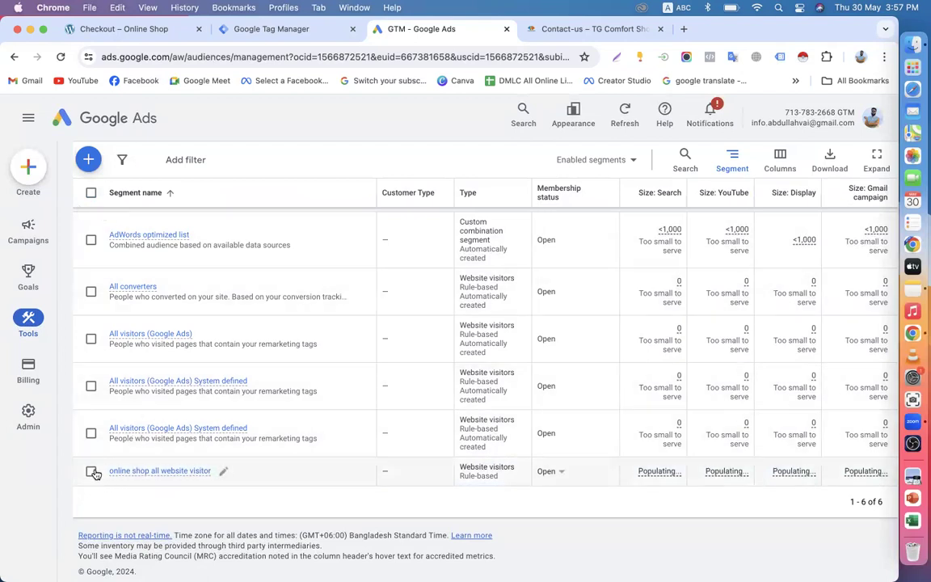
click(93, 473)
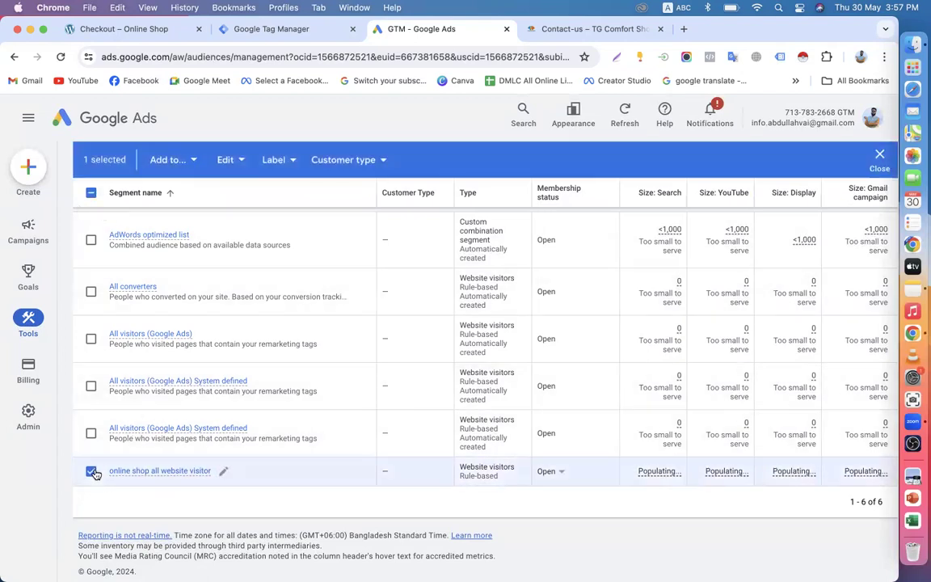
click(197, 164)
click(242, 160)
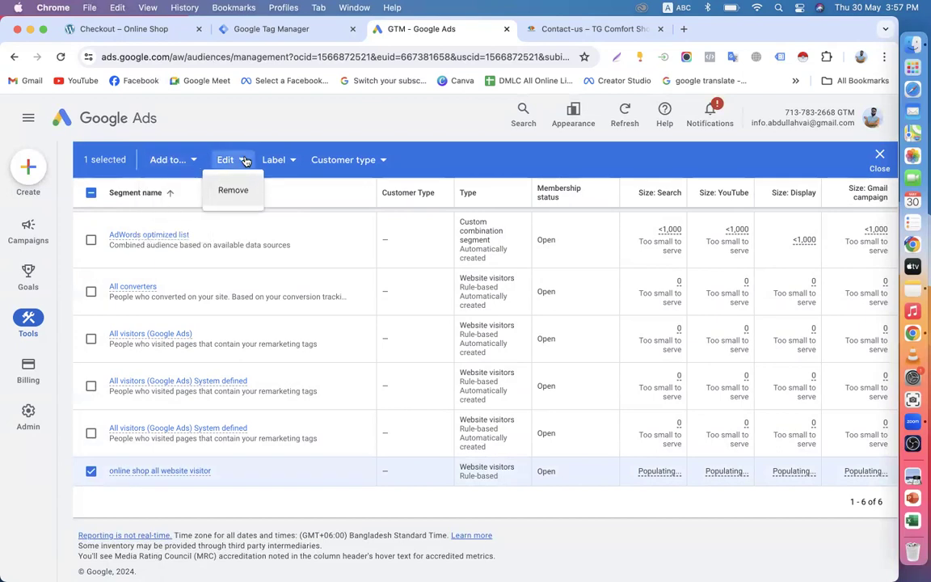
click(274, 161)
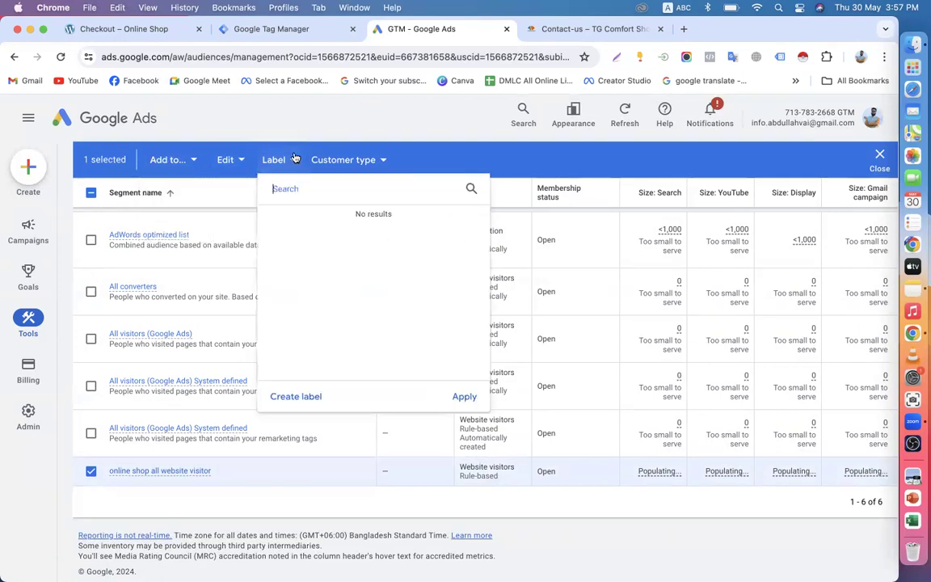
click(368, 161)
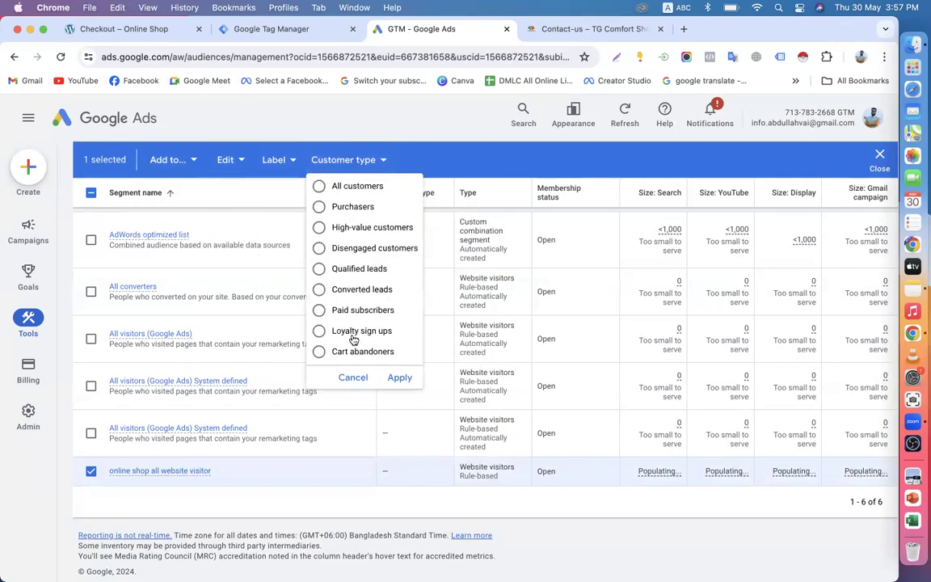
click(392, 122)
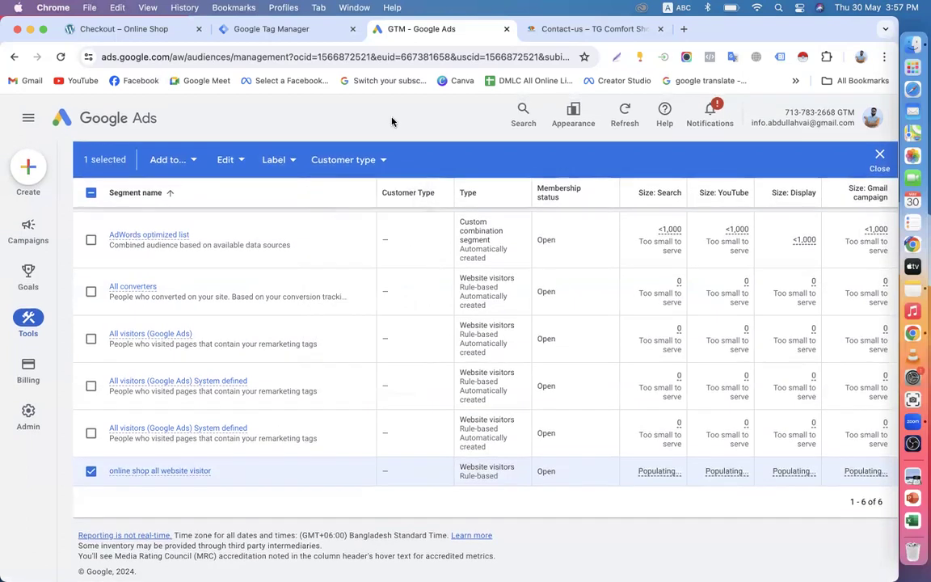
click(90, 470)
scroll(166, 332, up, 3)
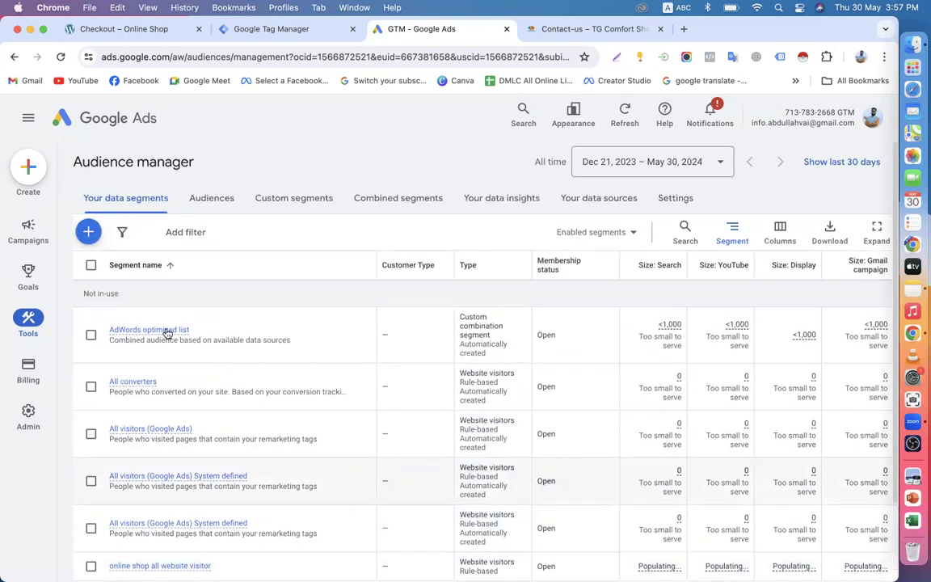
scroll(247, 210, down, 1)
scroll(248, 209, down, 2)
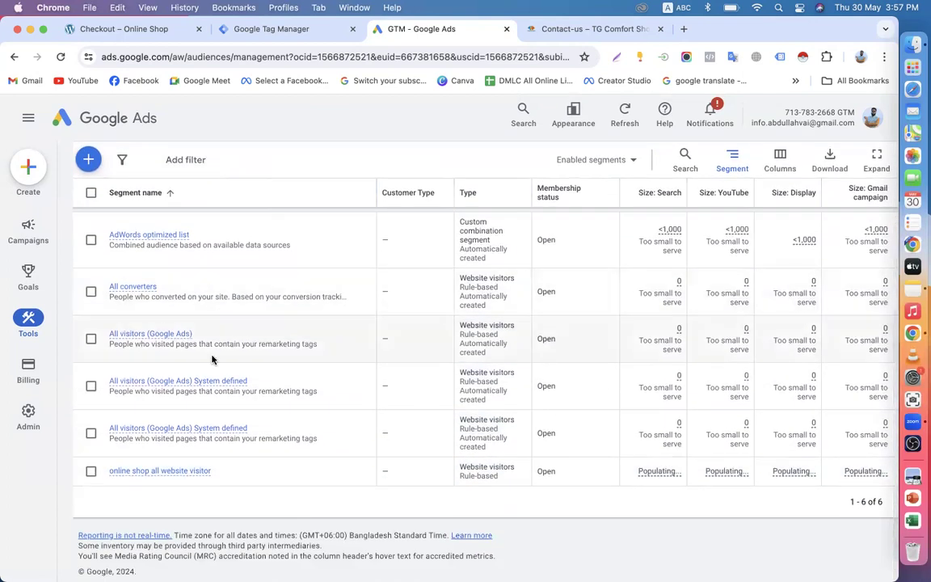
click(91, 473)
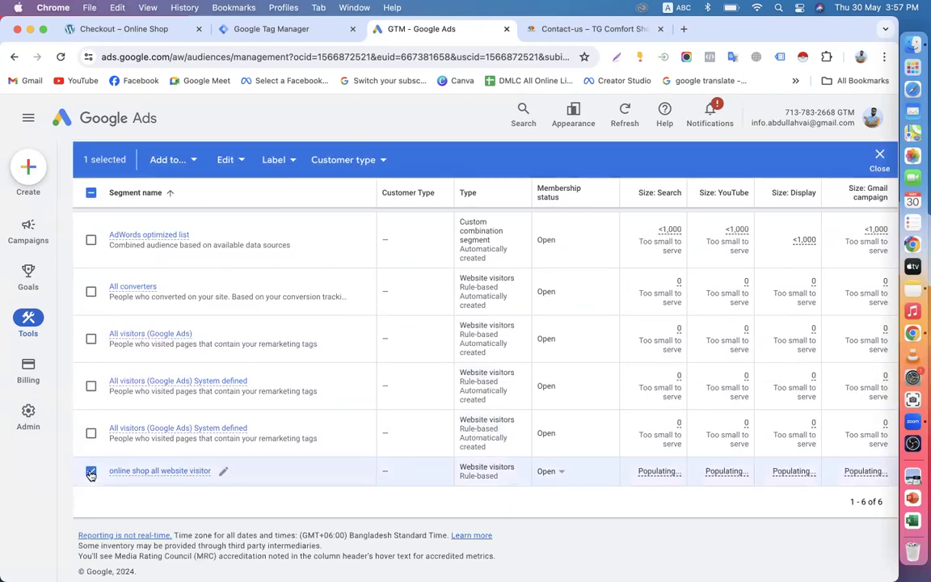
click(171, 159)
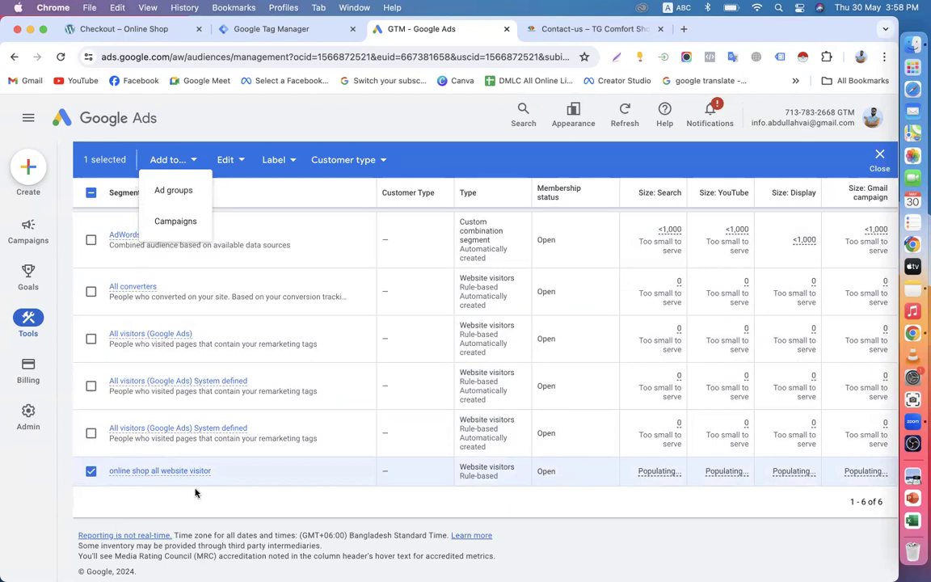
click(296, 121)
click(91, 472)
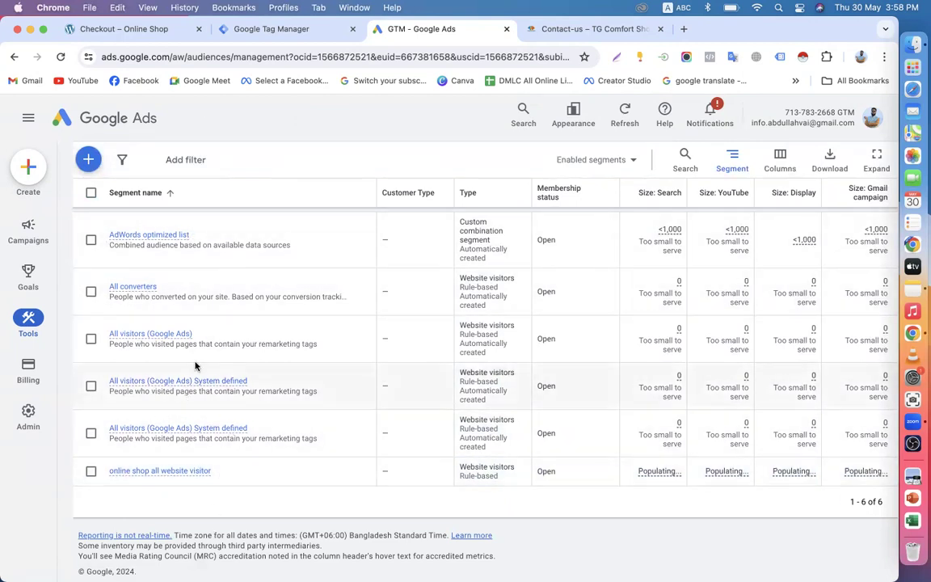
scroll(389, 345, up, 3)
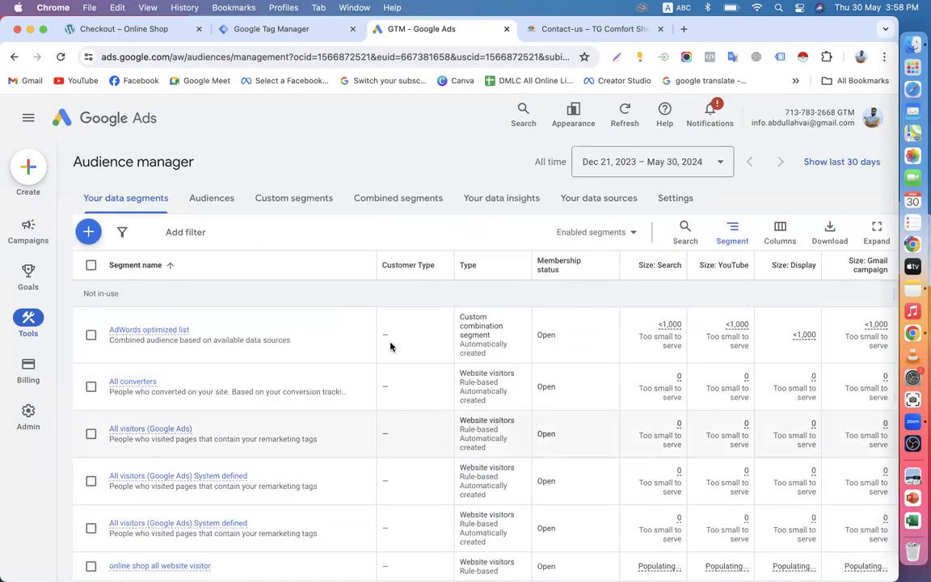
click(779, 234)
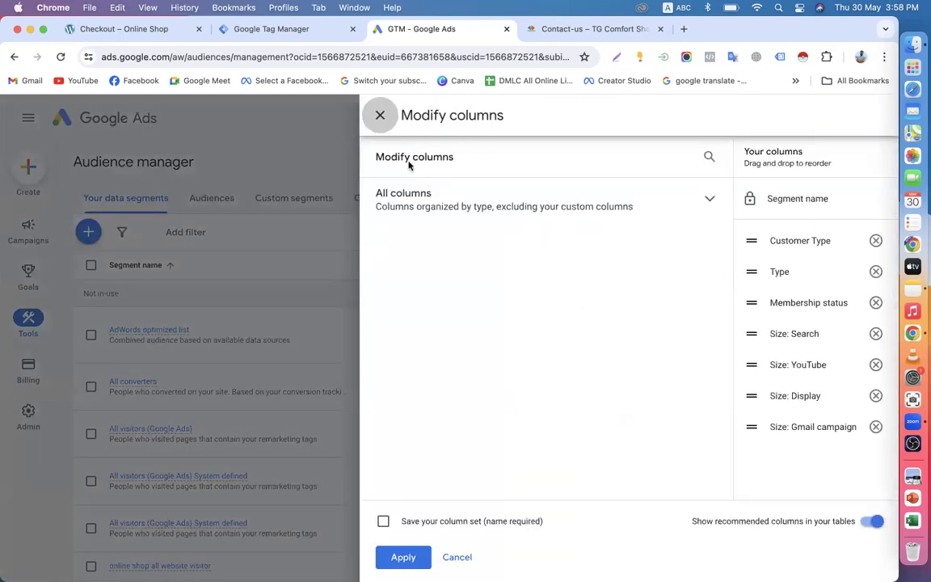
click(380, 116)
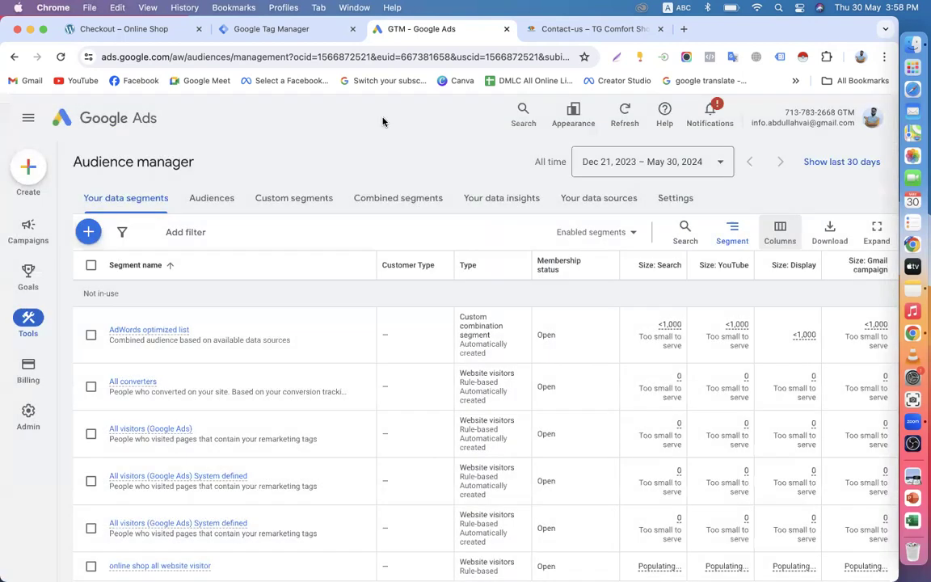
click(632, 234)
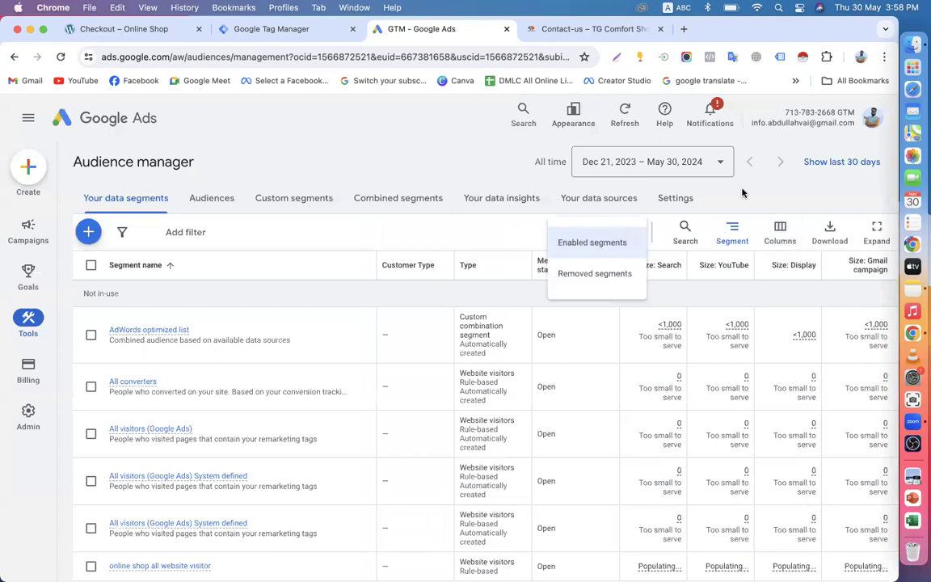
click(660, 182)
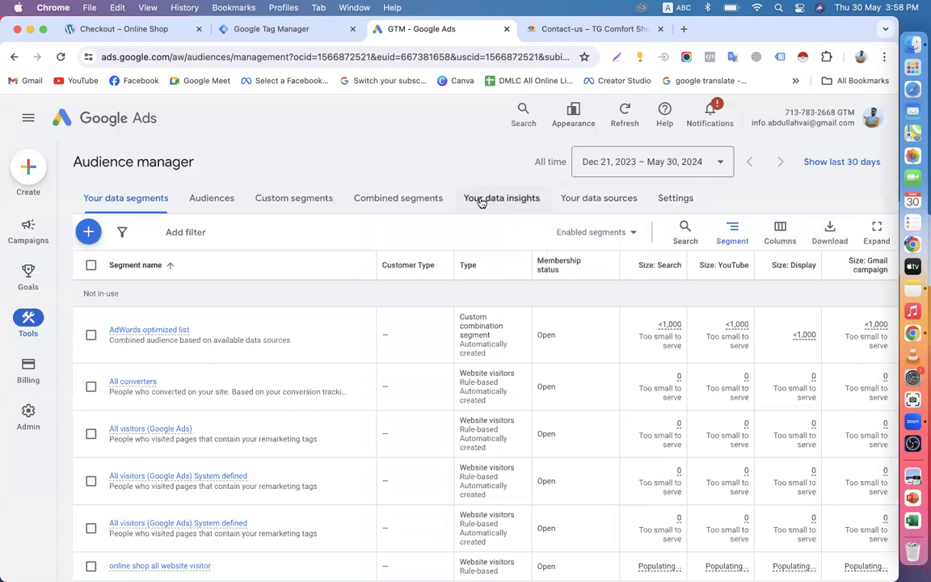
click(201, 203)
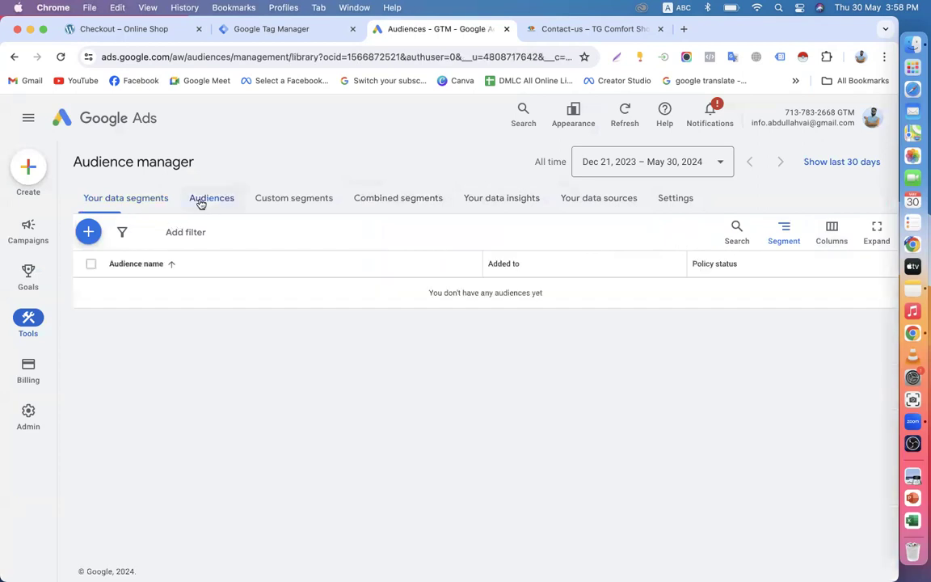
click(289, 198)
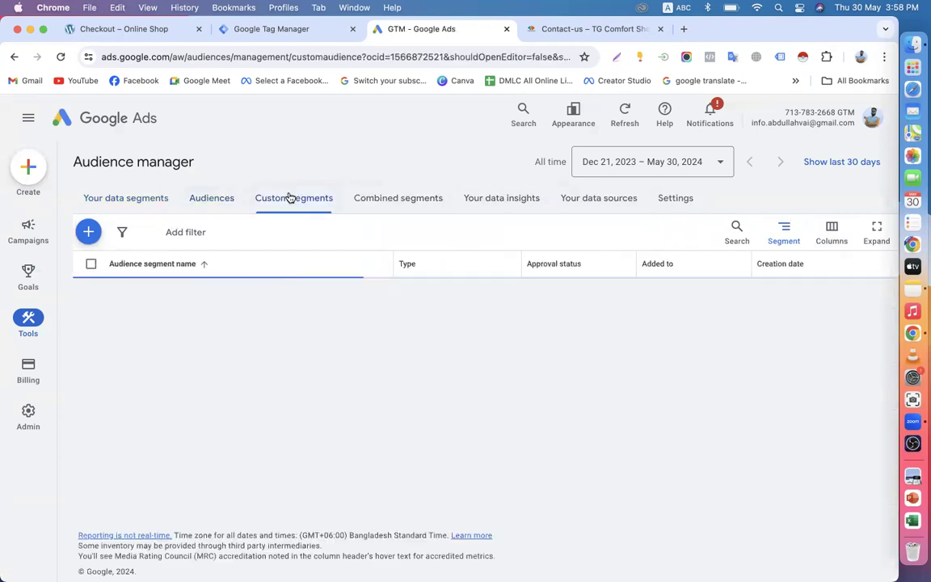
click(409, 198)
click(467, 202)
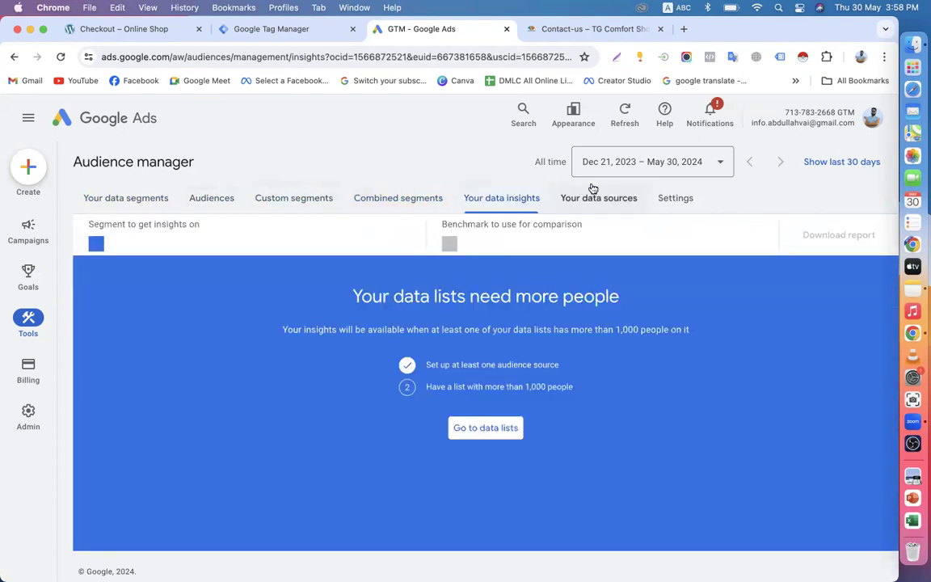
click(594, 193)
click(682, 200)
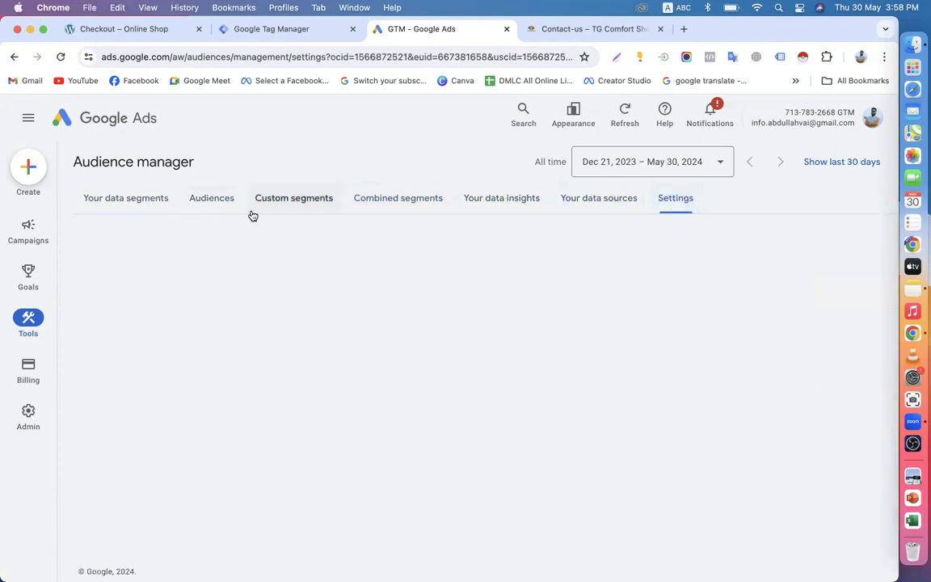
click(116, 203)
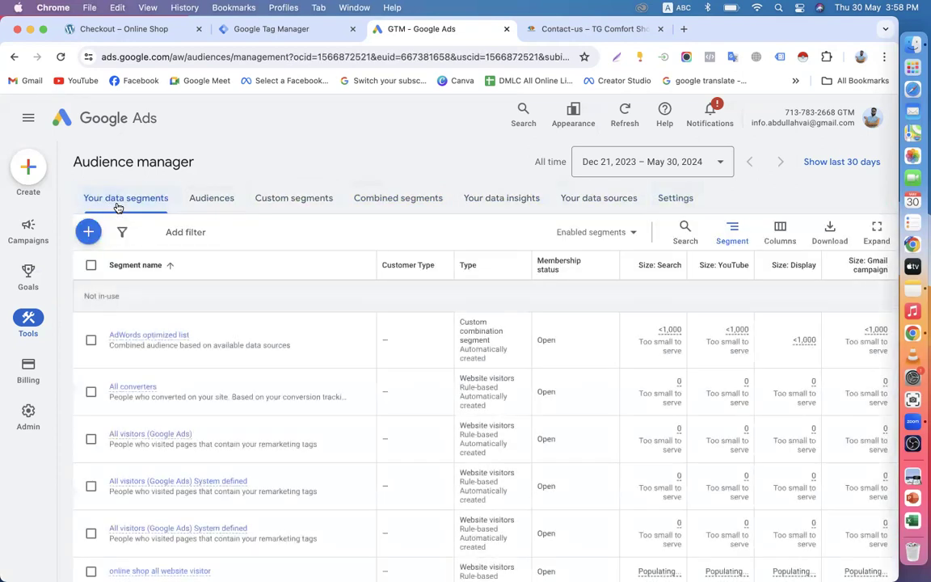
Step: Load the Online Shop homepage in the checkout tab, then view the new segment's details in Google Ads
scroll(118, 207, down, 2)
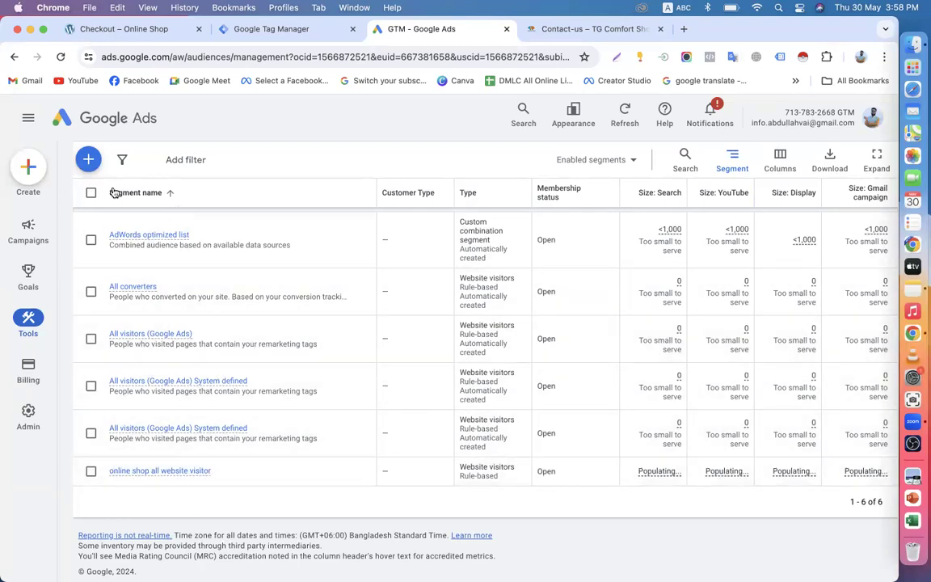
click(126, 29)
click(64, 131)
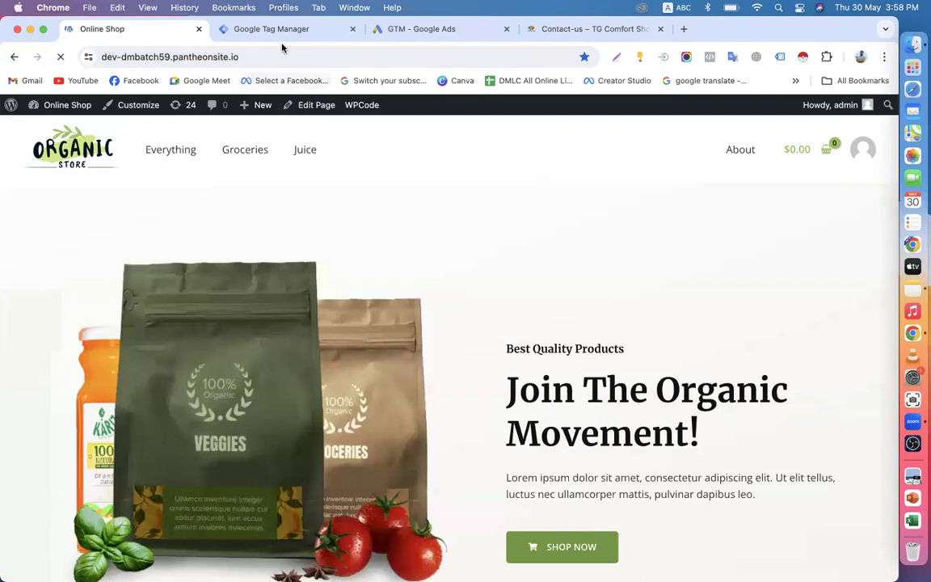
click(275, 30)
click(420, 29)
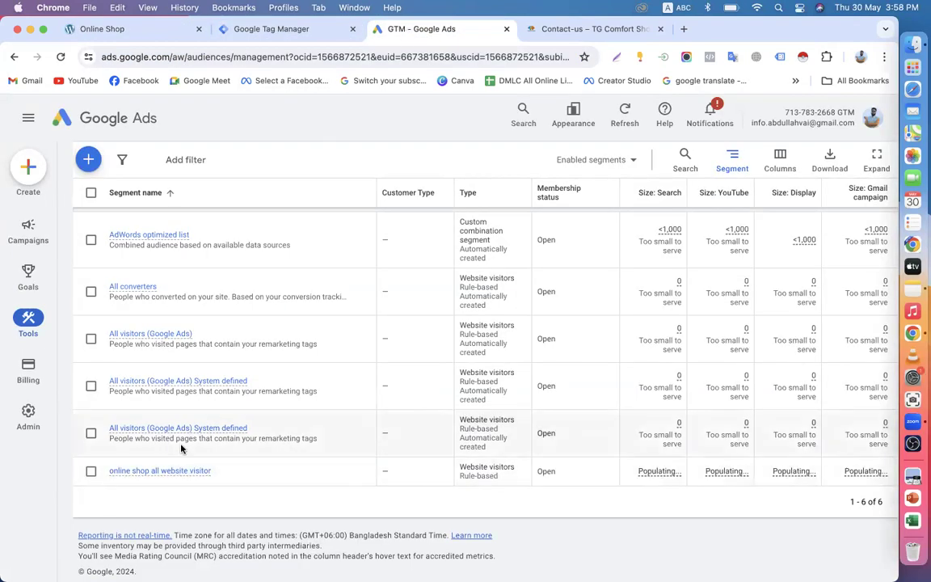
mouse_move(151, 478)
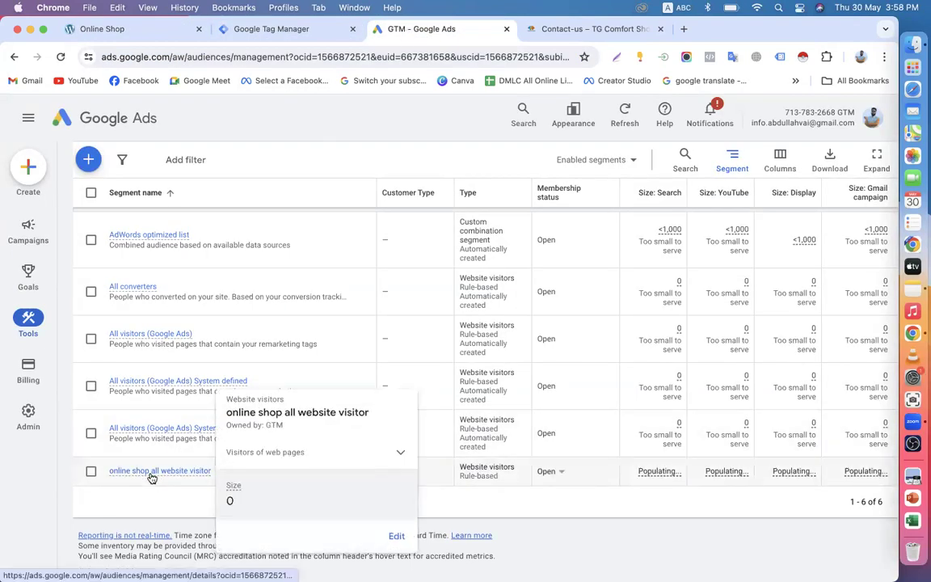
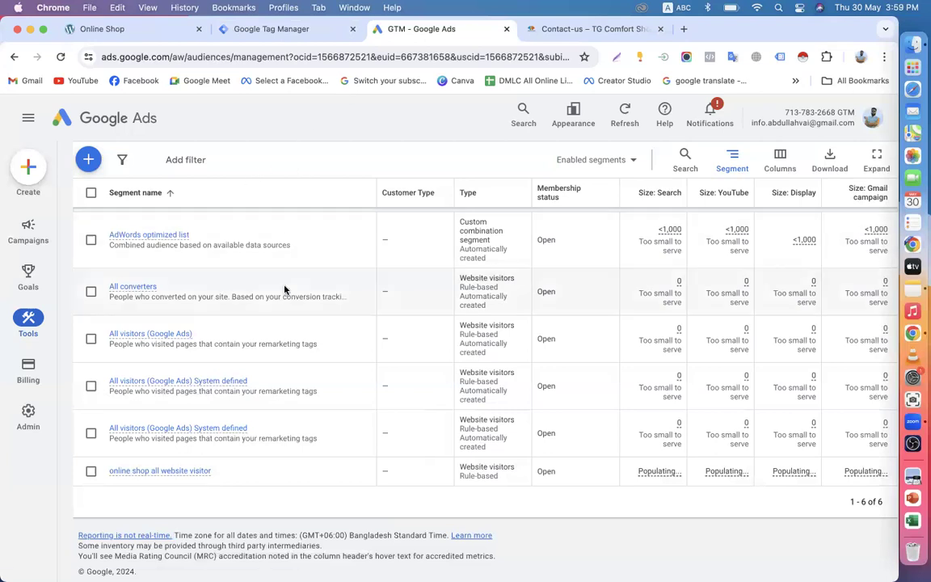
Step: Review the new segment page, then check and dismiss the account notifications
scroll(284, 289, up, 3)
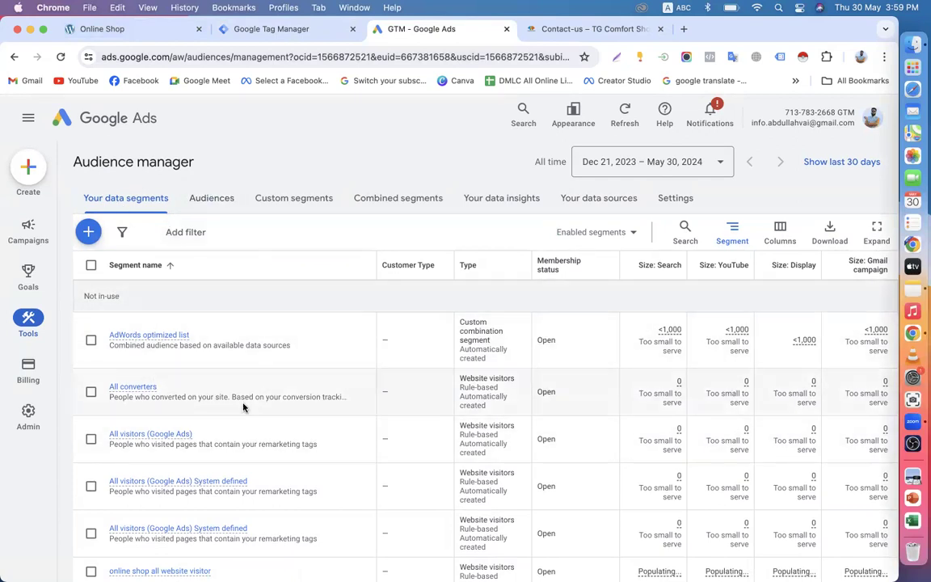
scroll(229, 420, down, 1)
scroll(229, 421, down, 3)
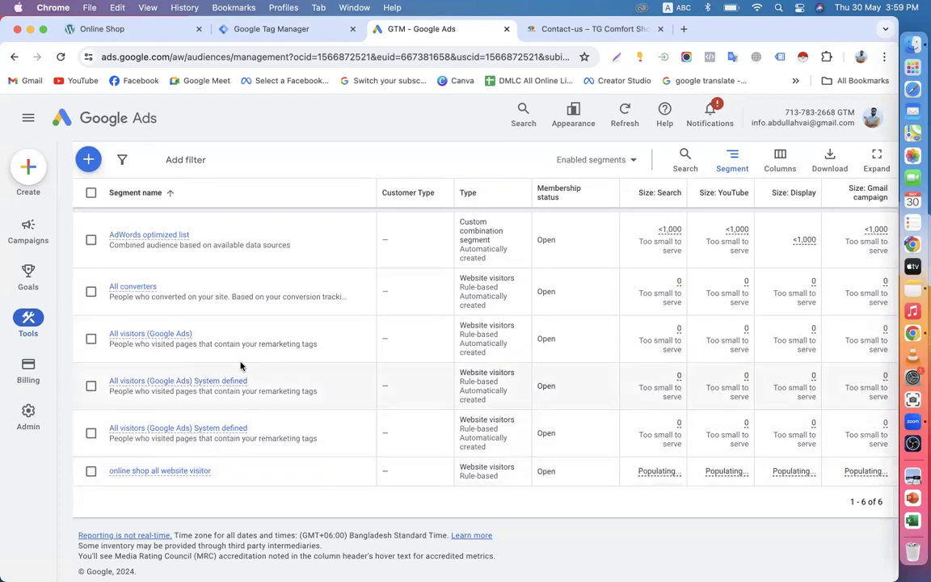
scroll(240, 366, up, 4)
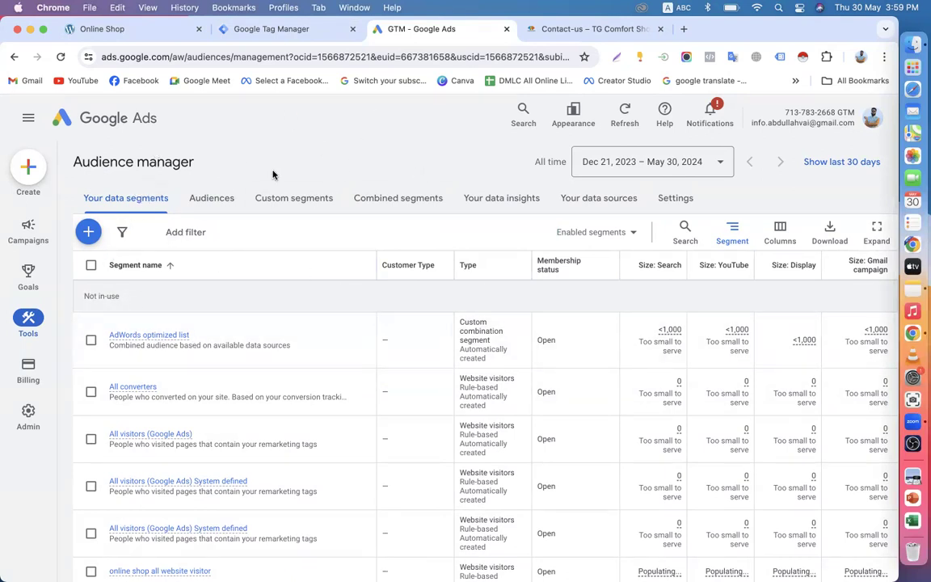
scroll(170, 355, down, 2)
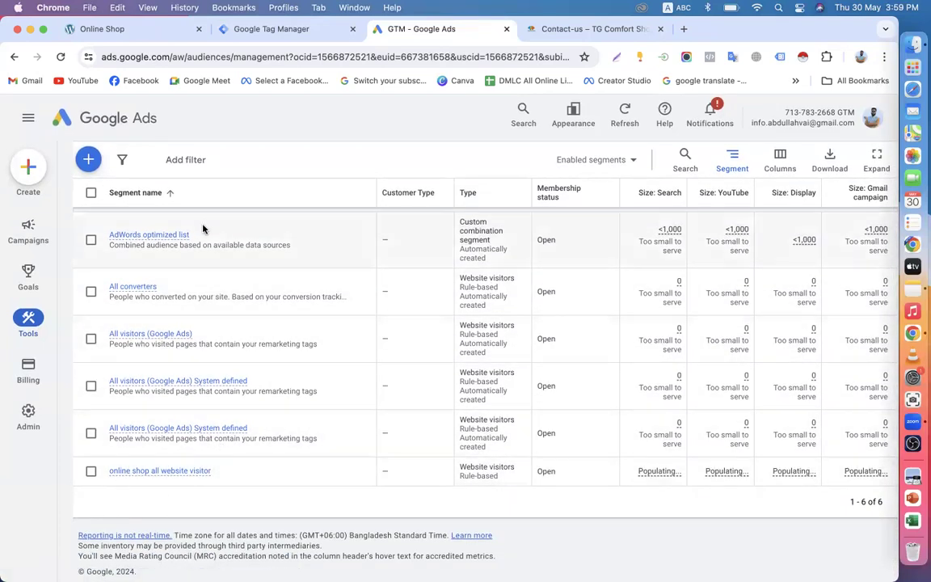
scroll(248, 334, up, 2)
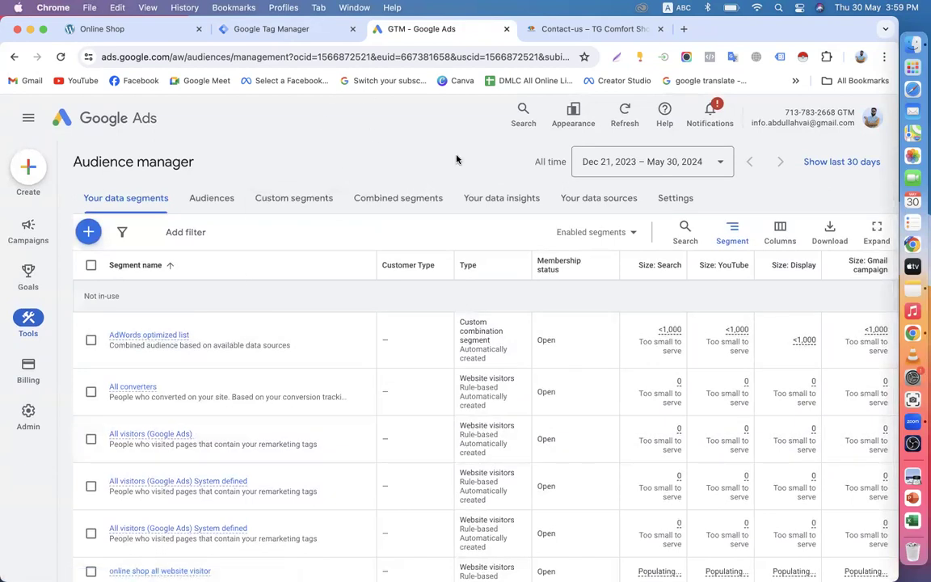
click(712, 118)
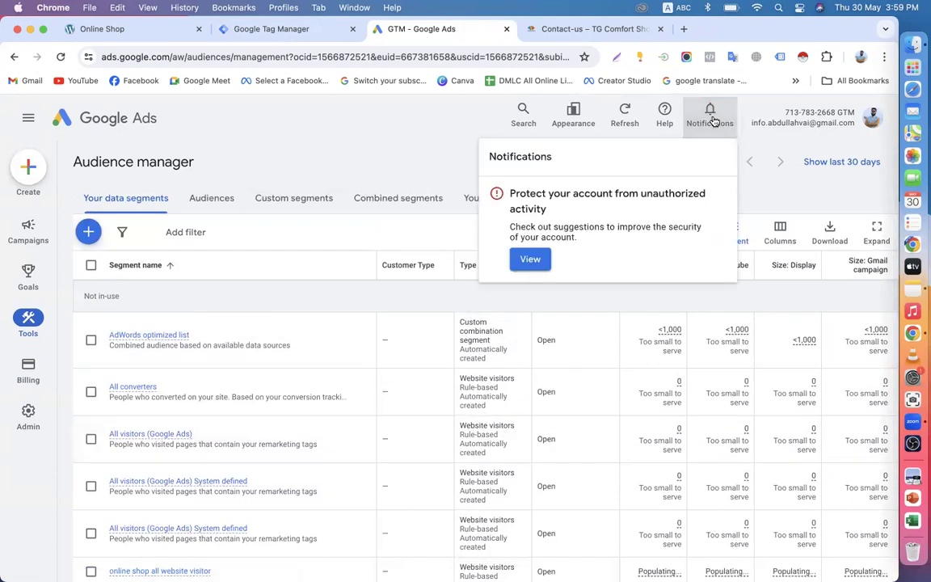
click(267, 166)
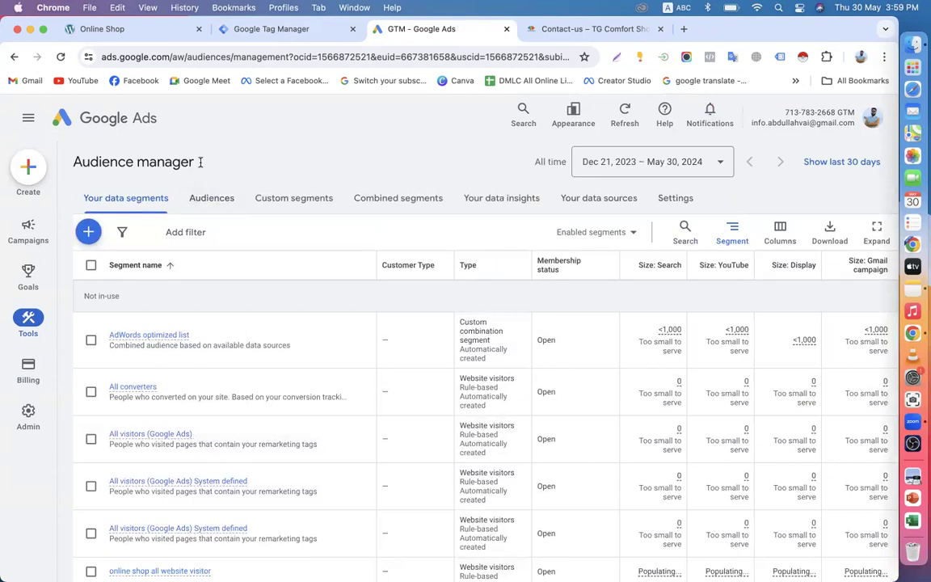
scroll(171, 473, down, 3)
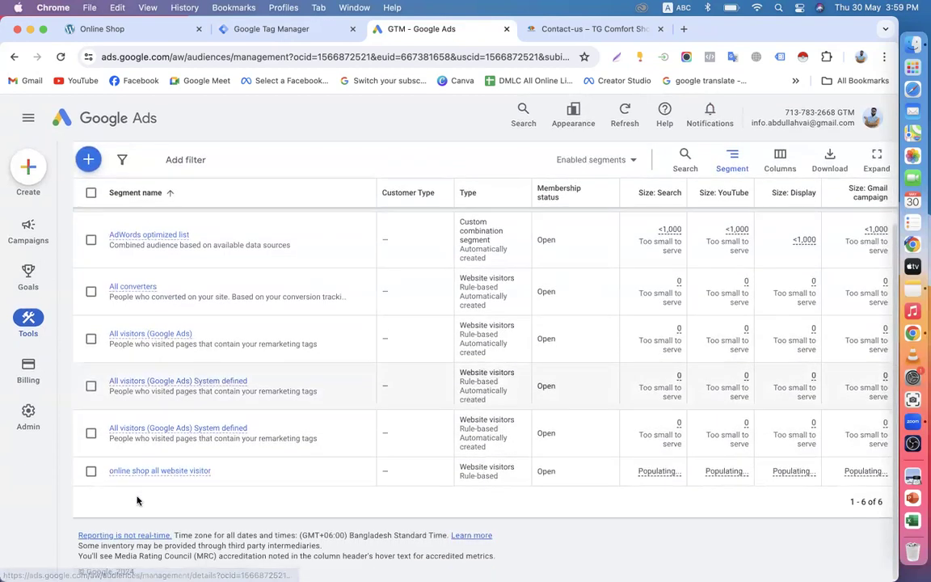
mouse_move(153, 476)
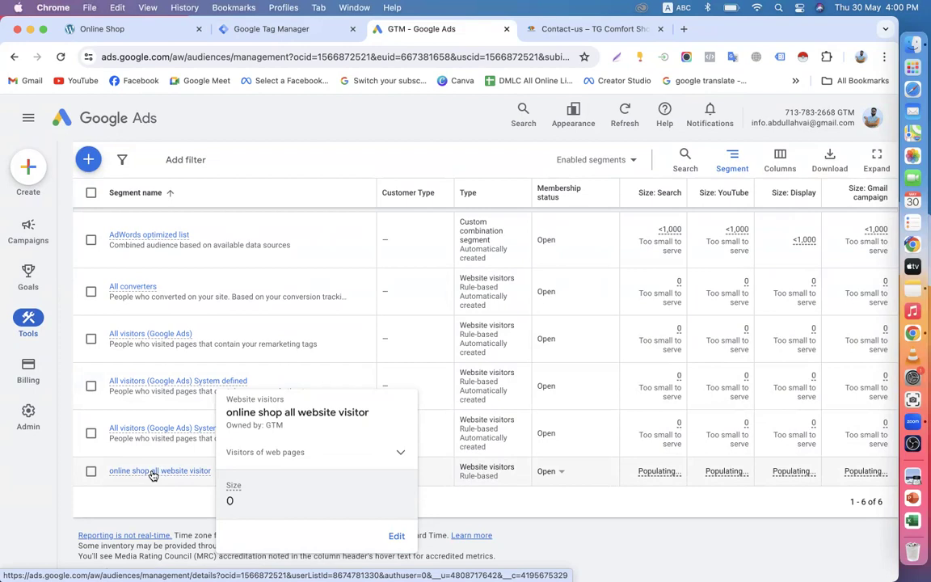
scroll(152, 475, up, 2)
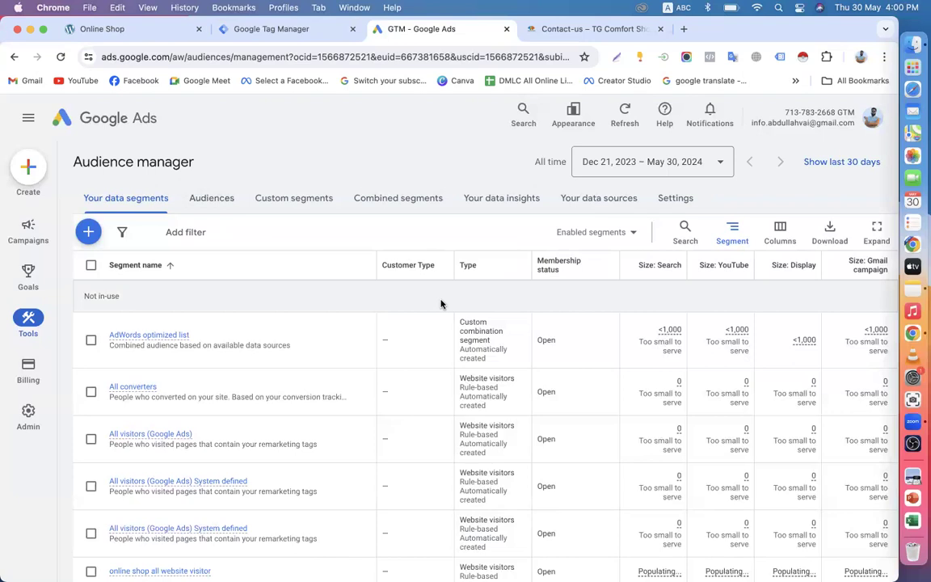
Step: Look through the Tag Manager, Online Shop and TG Comfort Shop tabs, then return to Google Ads
click(288, 28)
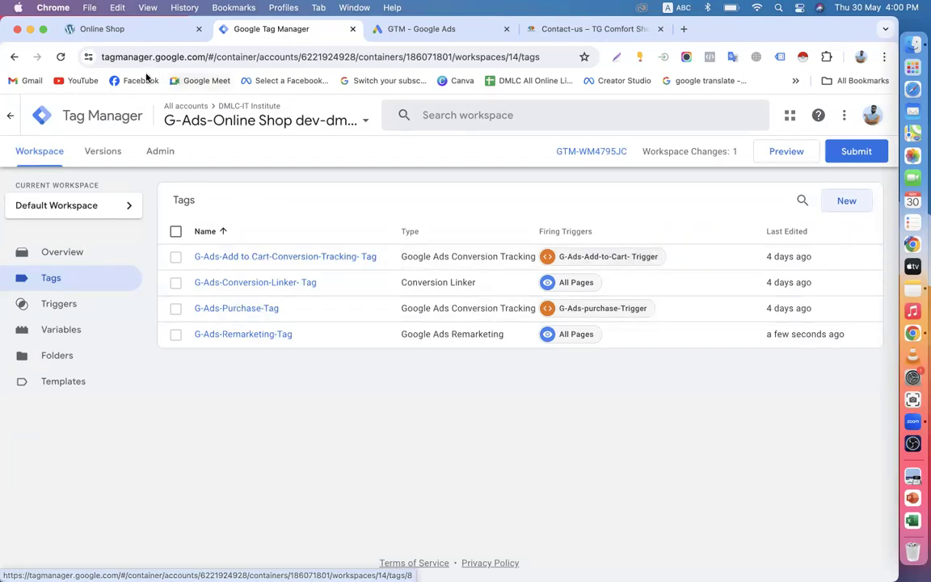
click(121, 32)
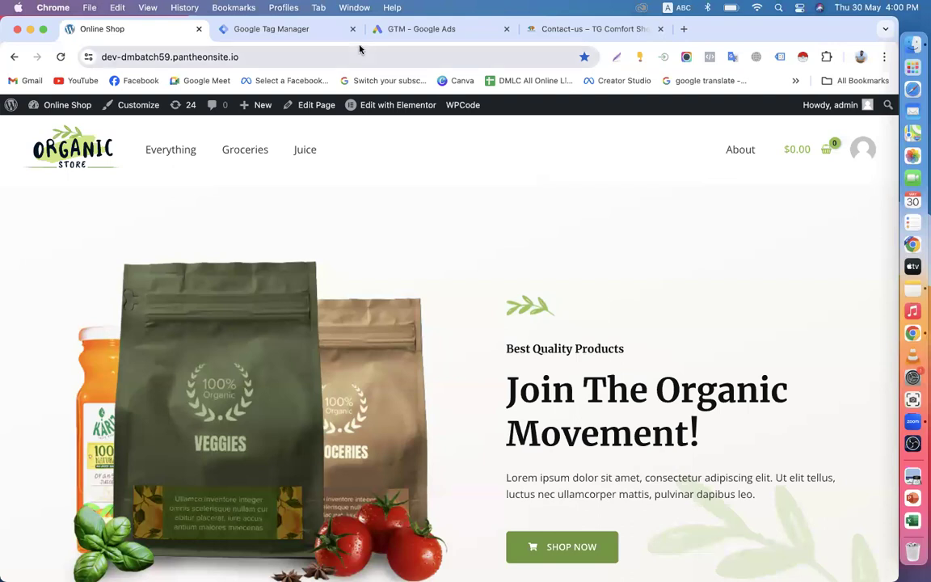
click(315, 27)
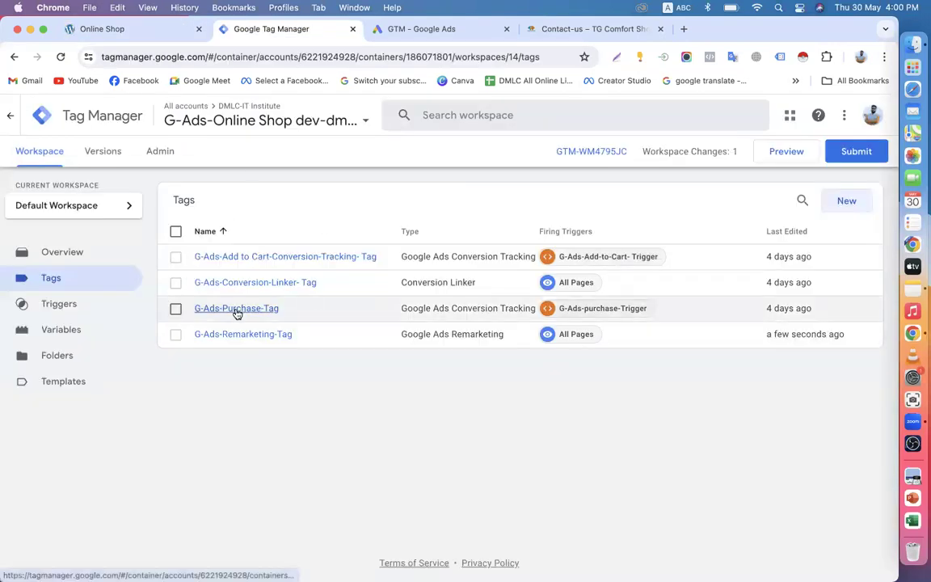
click(420, 29)
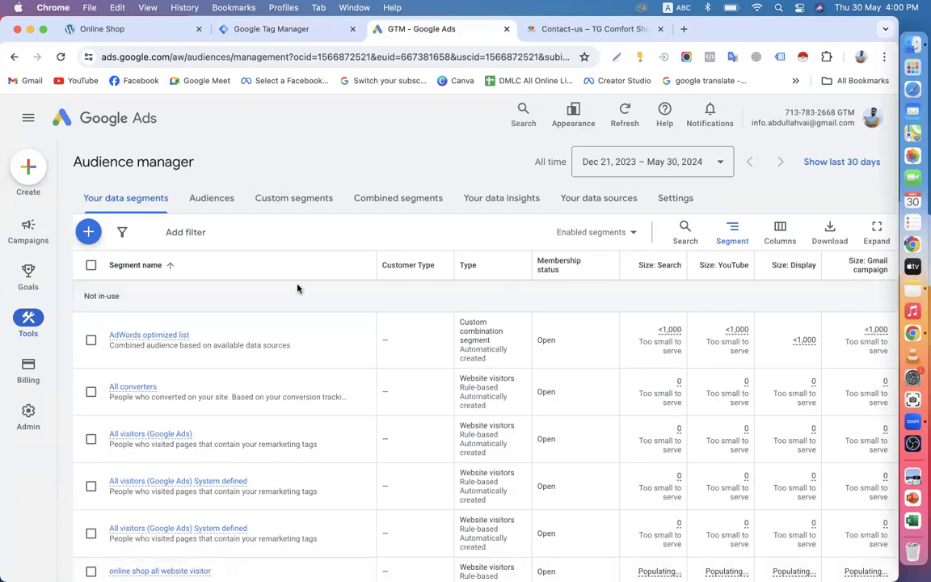
click(586, 29)
scroll(299, 364, down, 5)
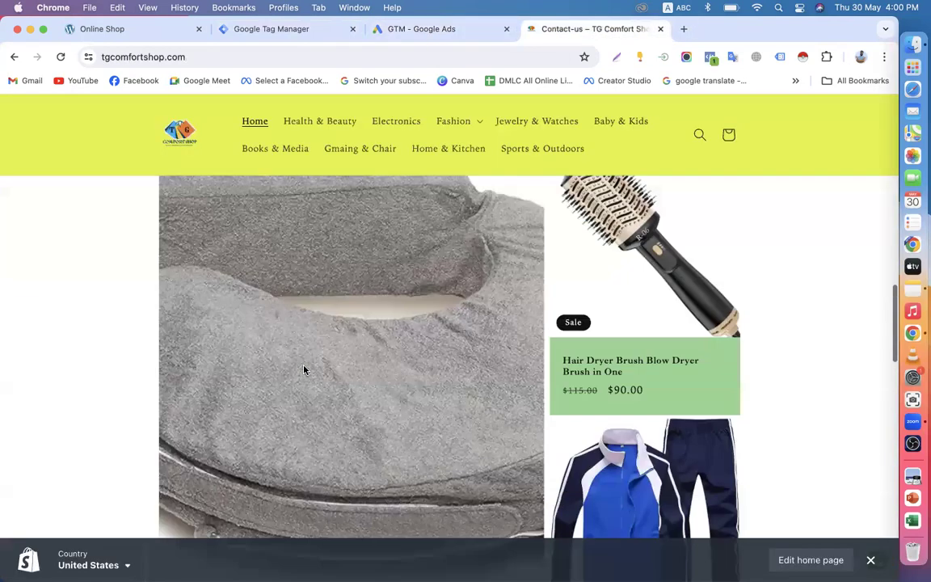
scroll(304, 370, down, 3)
scroll(304, 369, up, 6)
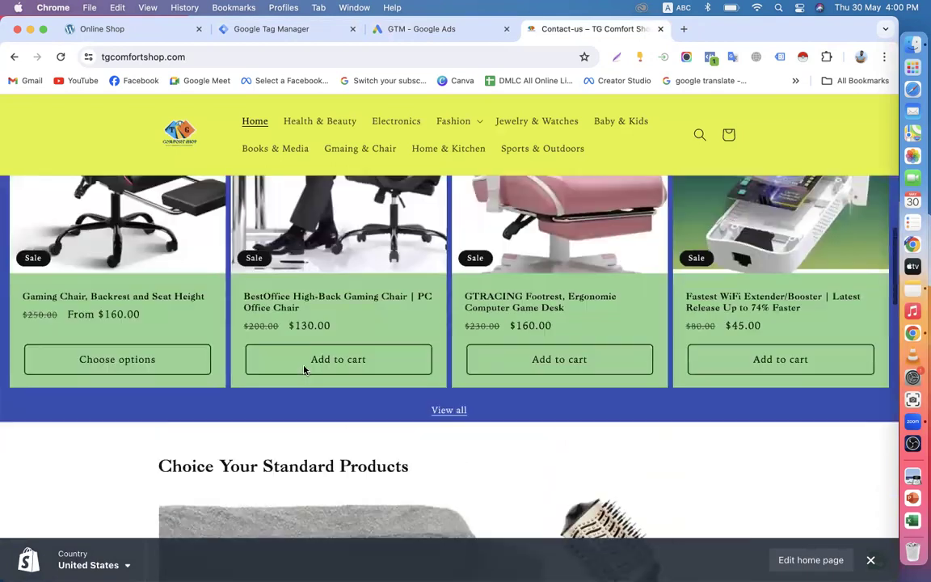
scroll(304, 370, up, 3)
click(420, 29)
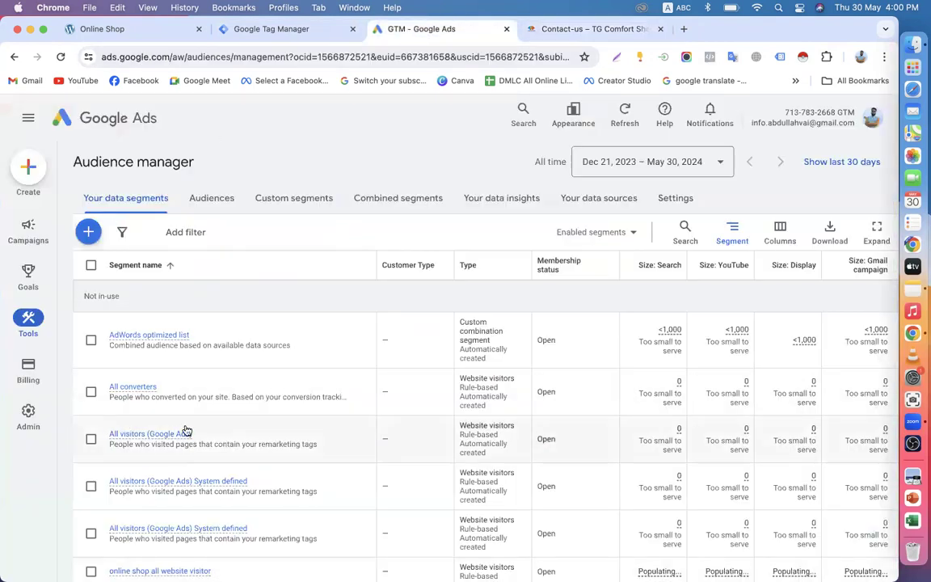
Step: Open Goals > Conversions > Summary to see the Purchase and Add to cart goals
mouse_move(28, 279)
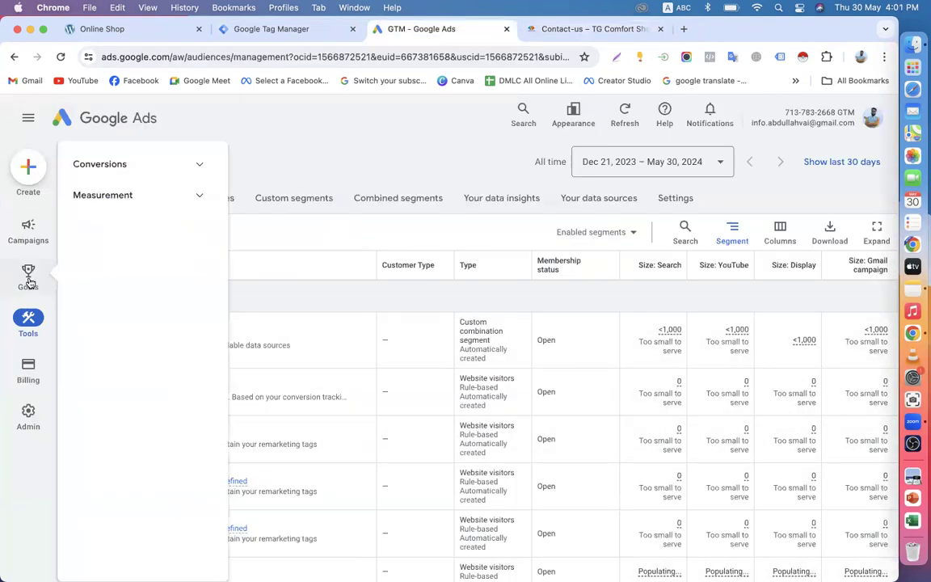
mouse_move(28, 230)
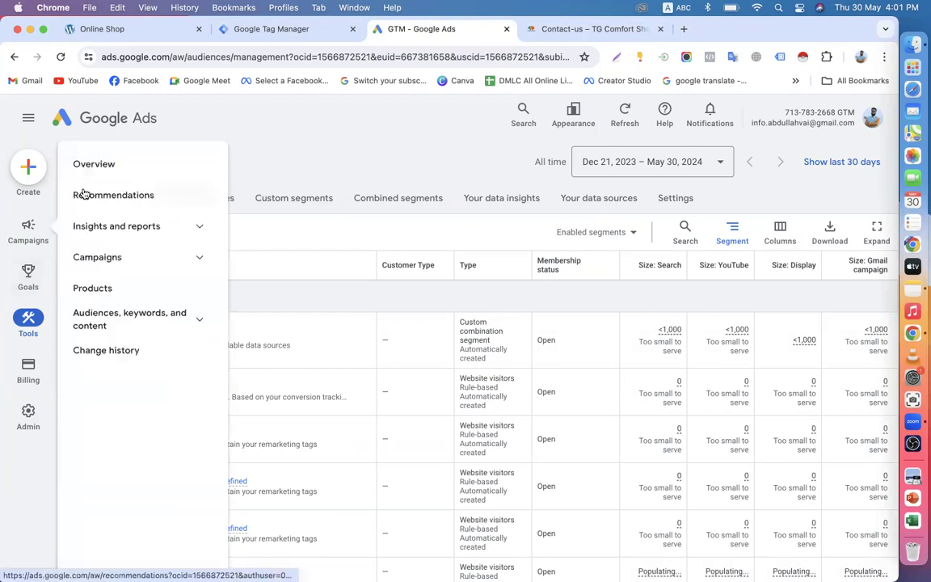
click(119, 170)
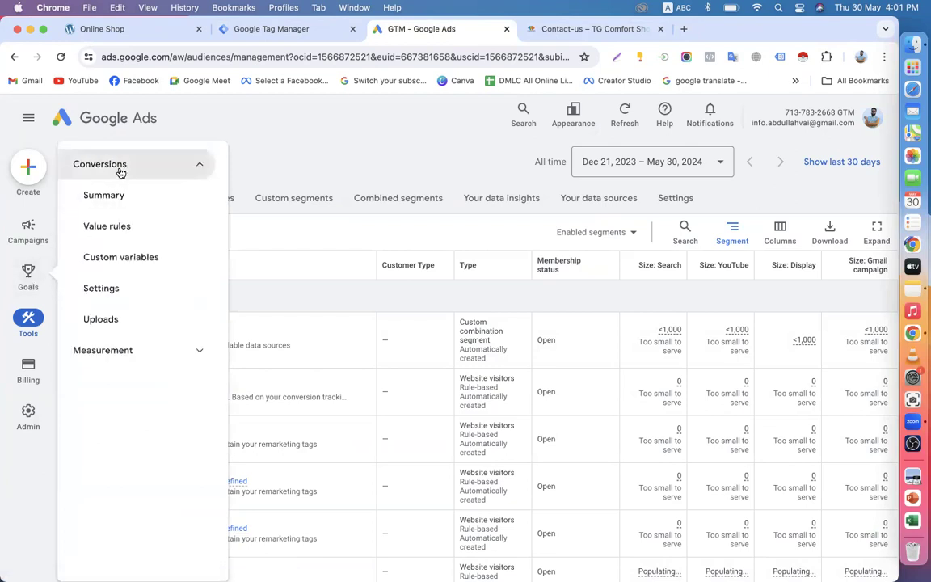
click(87, 194)
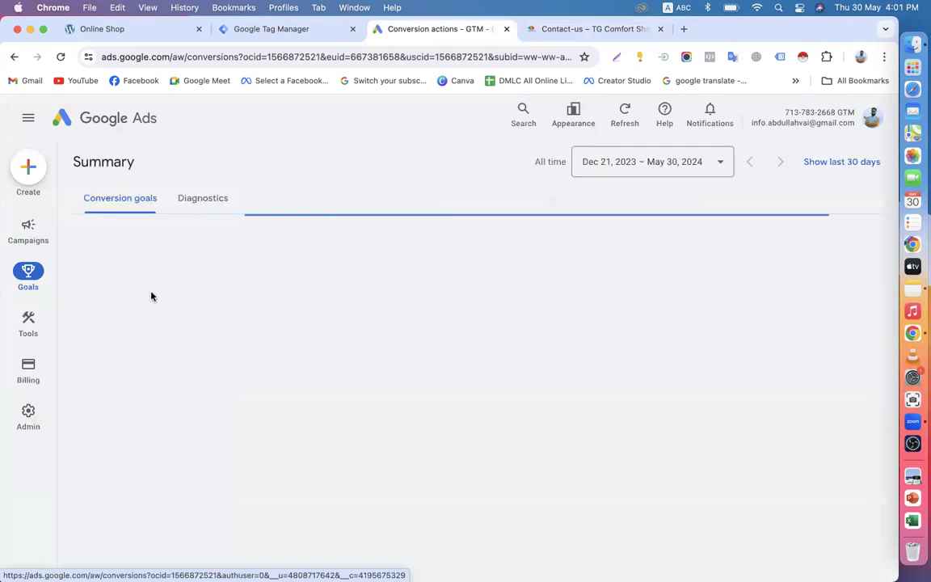
scroll(302, 341, down, 4)
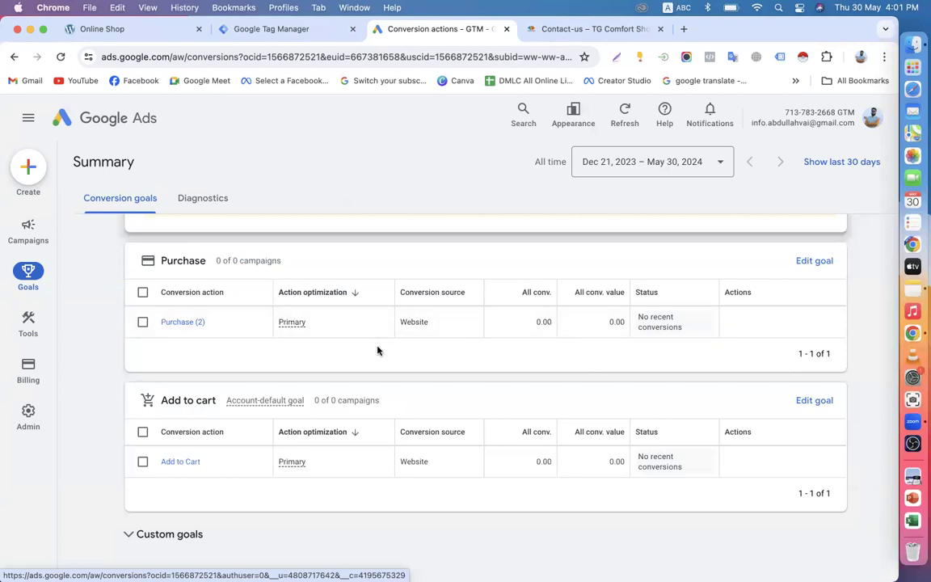
scroll(377, 349, down, 1)
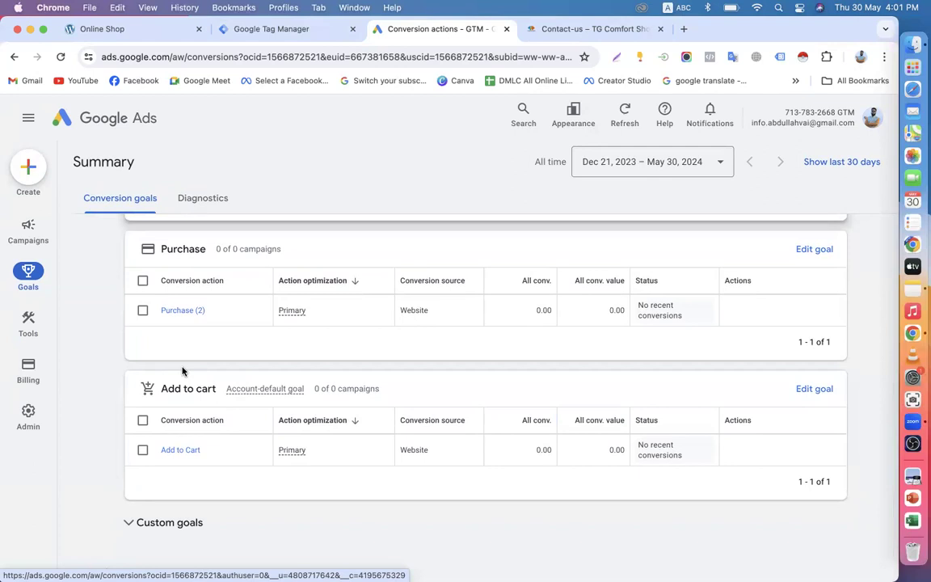
scroll(182, 371, up, 1)
scroll(183, 371, down, 3)
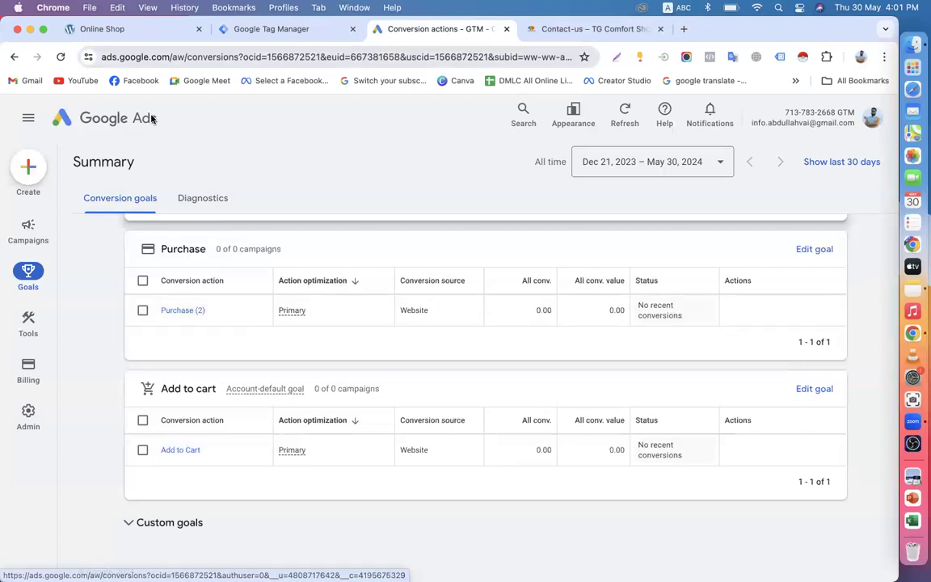
Step: Check the Online Shop website tab
click(131, 32)
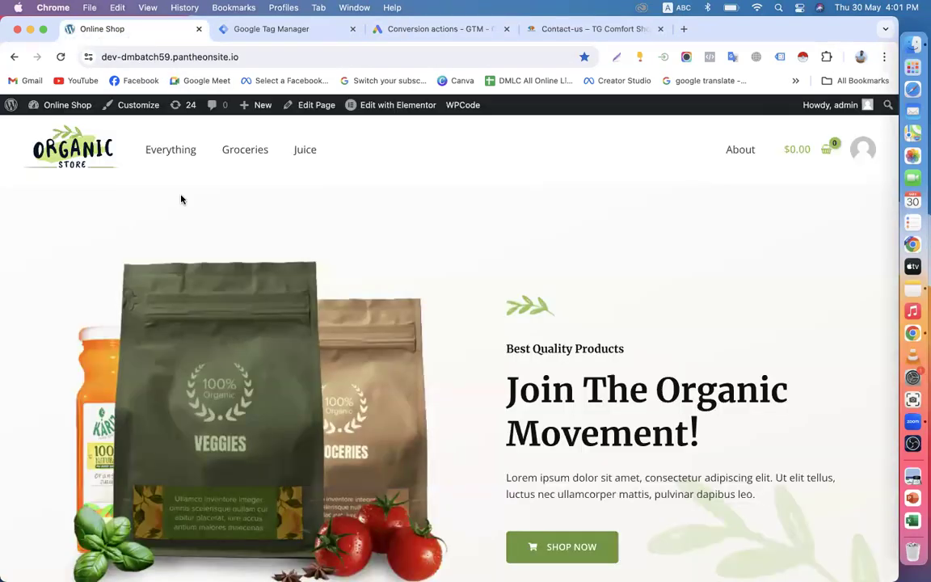
scroll(364, 367, down, 15)
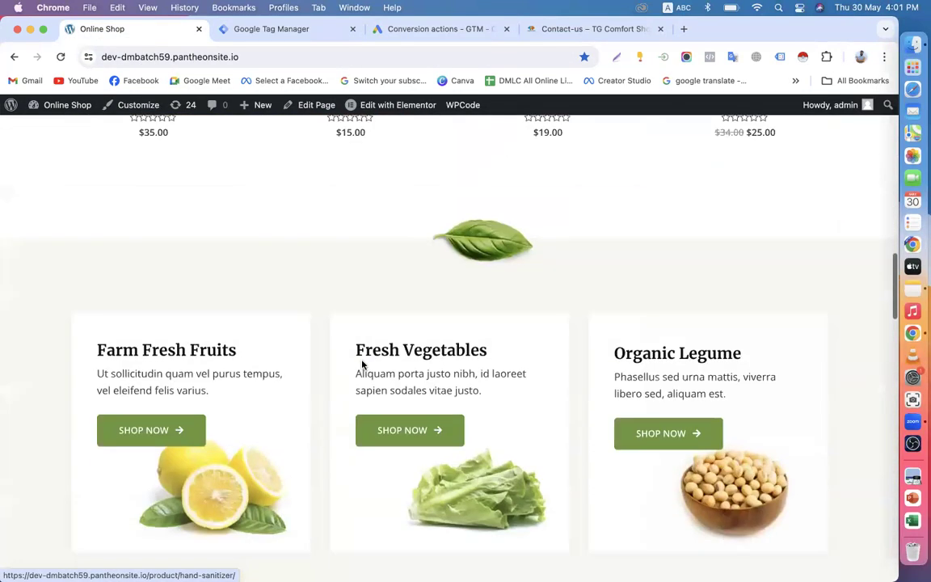
scroll(420, 299, down, 15)
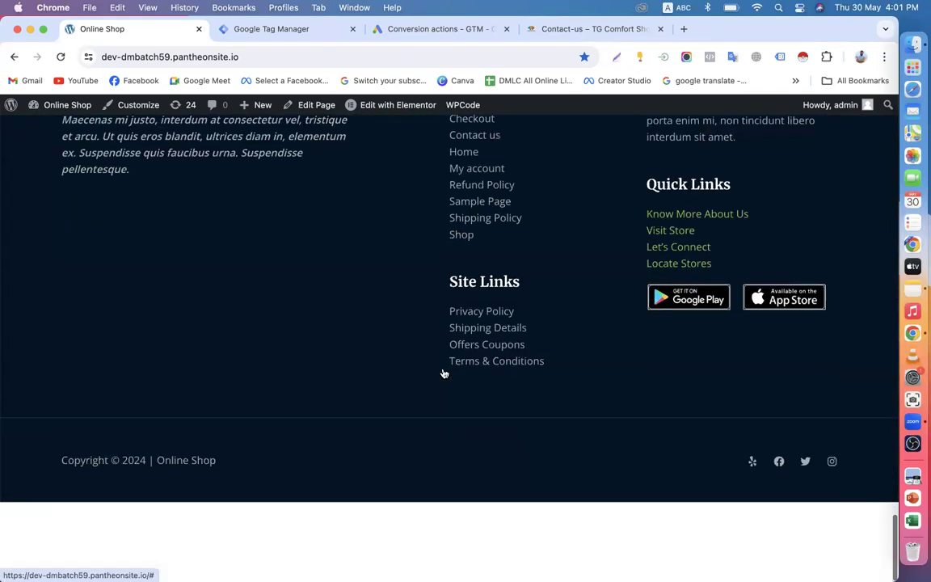
scroll(443, 373, up, 15)
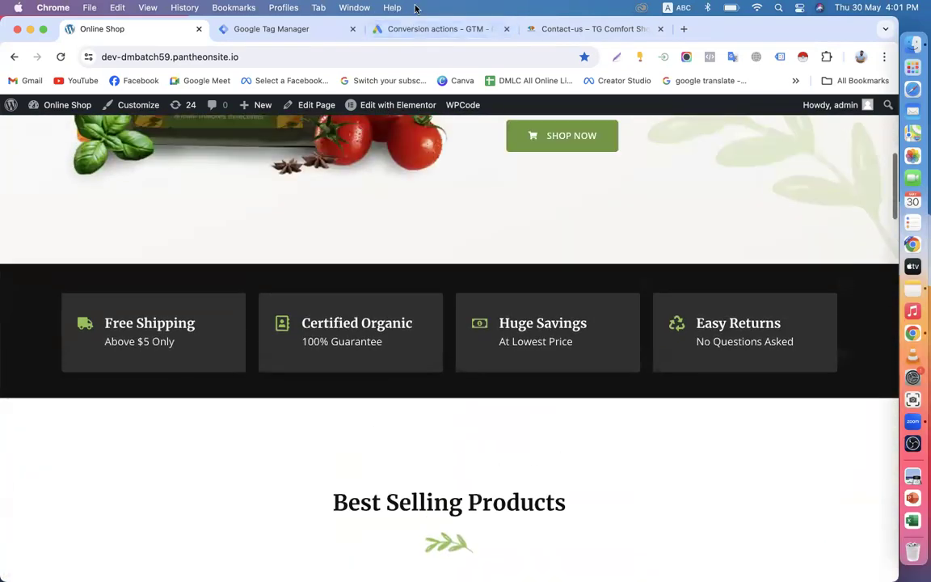
Step: Open the Add to Cart conversion action, then go back to the Audience manager
click(404, 30)
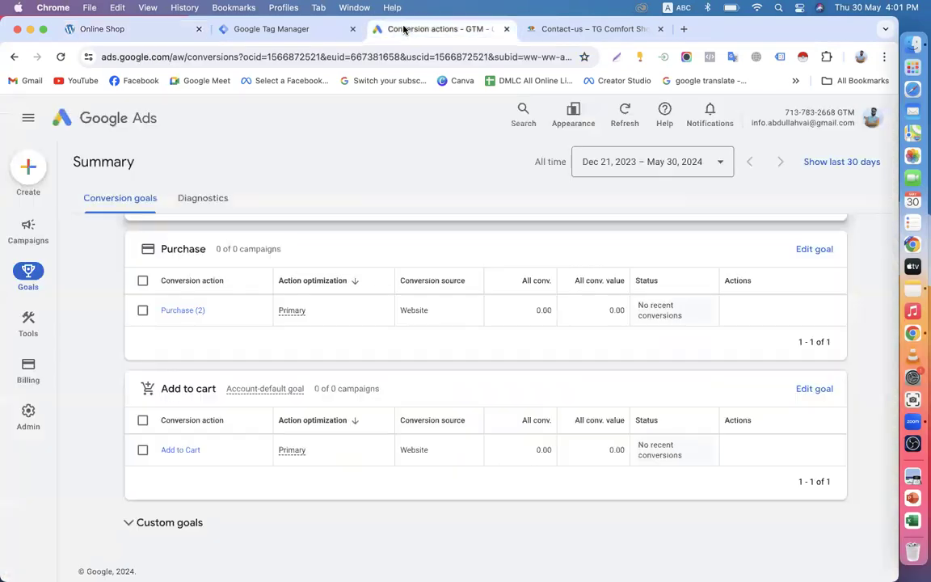
click(265, 28)
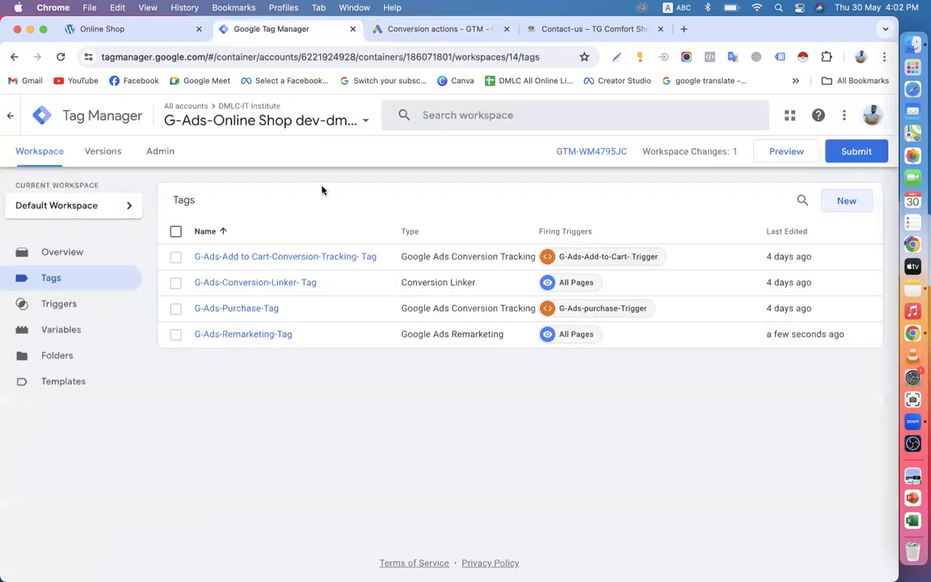
click(388, 30)
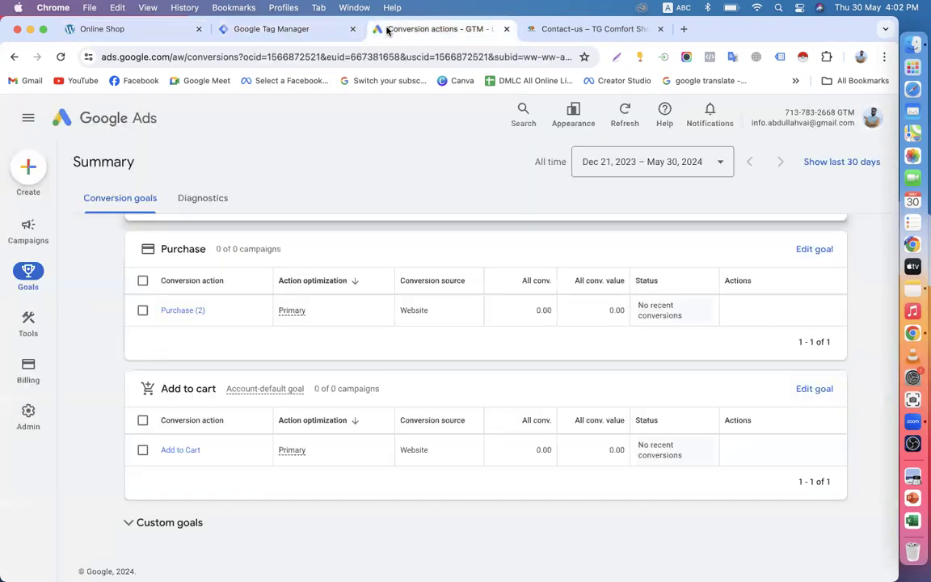
click(143, 449)
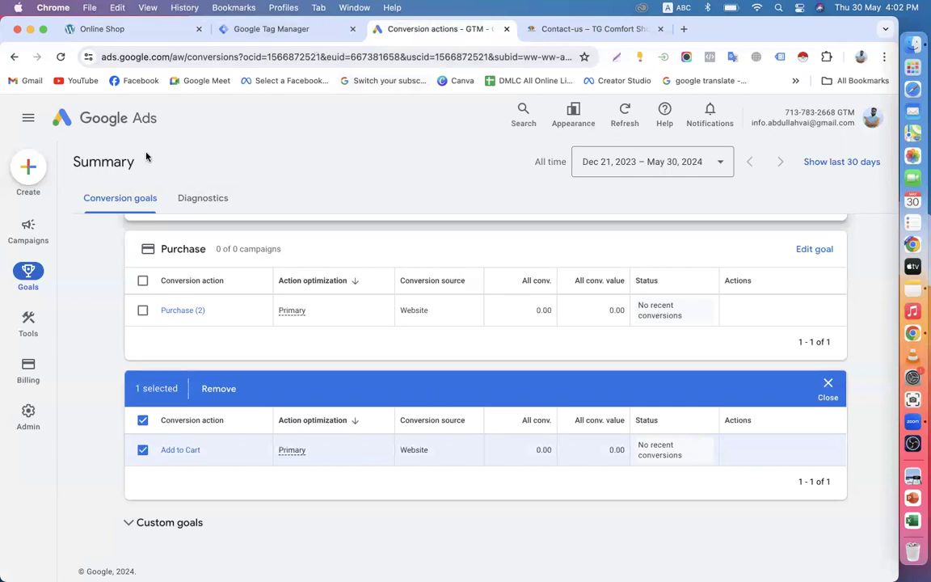
click(14, 58)
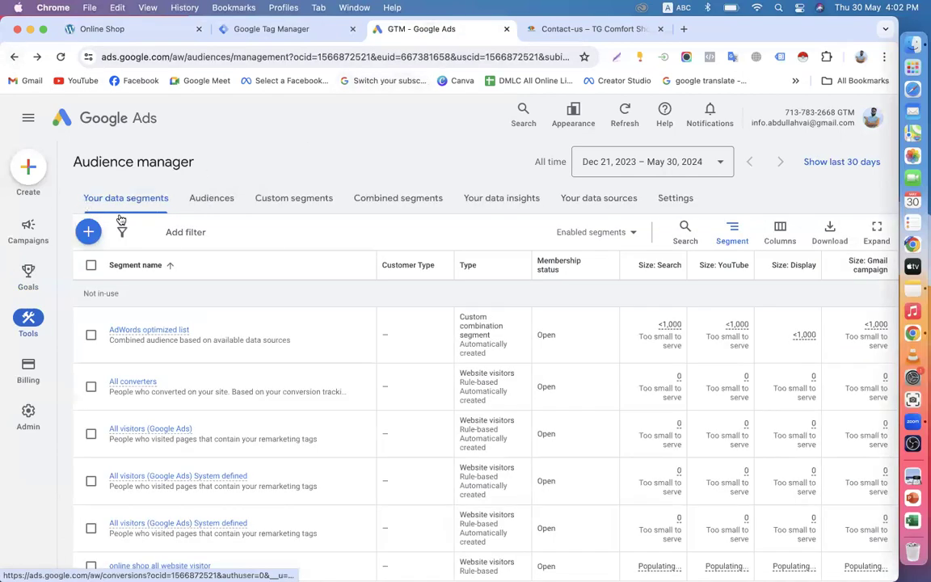
scroll(153, 351, down, 3)
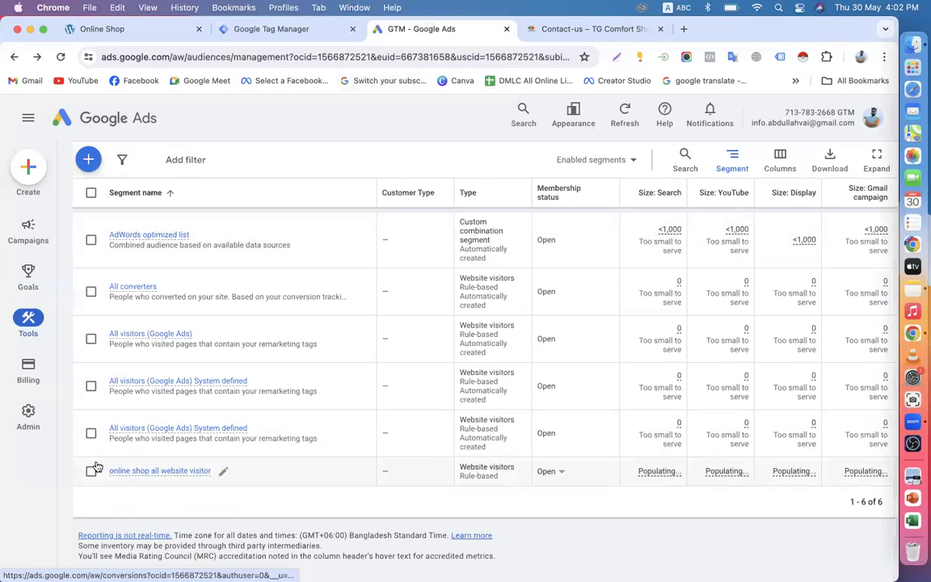
click(91, 472)
click(378, 160)
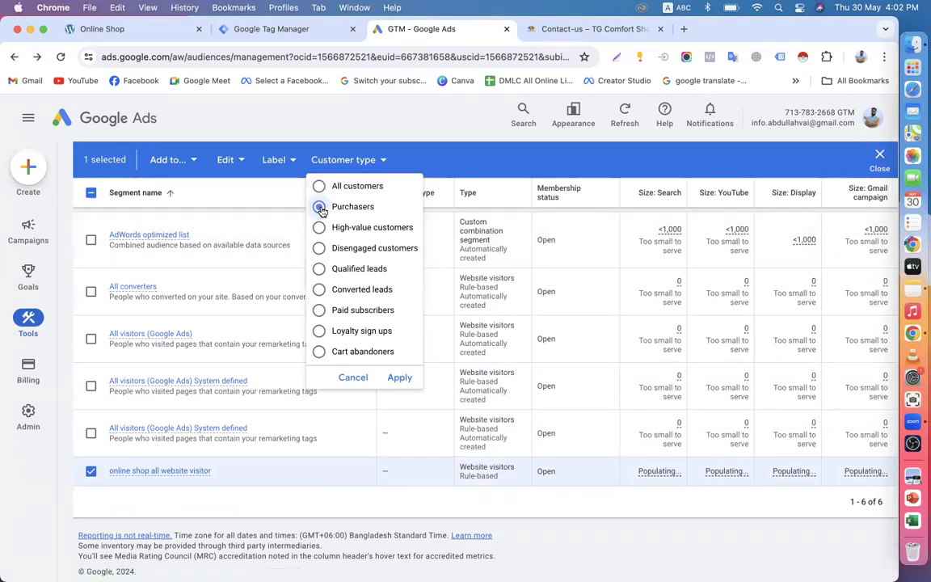
click(319, 230)
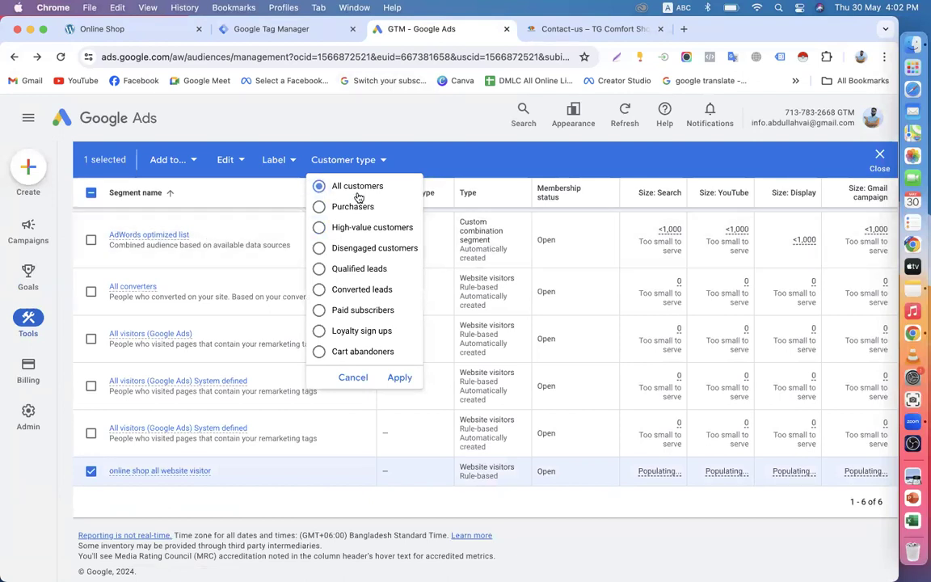
click(91, 470)
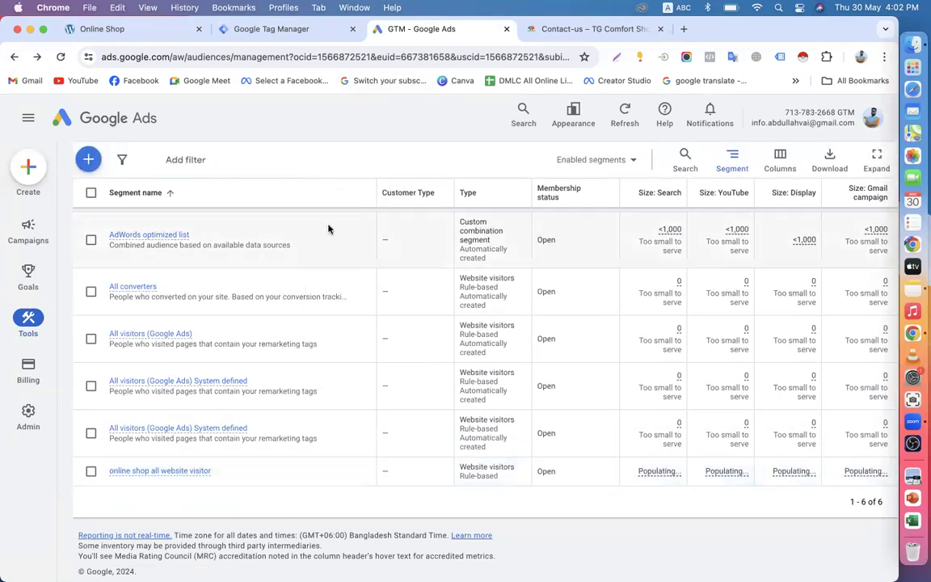
scroll(253, 410, up, 2)
scroll(254, 409, down, 2)
scroll(254, 410, up, 2)
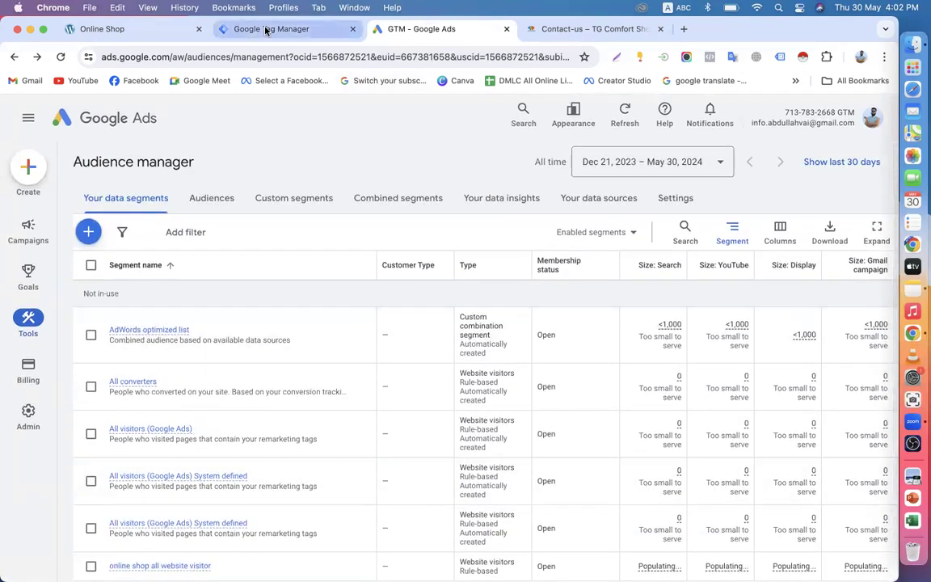
click(266, 31)
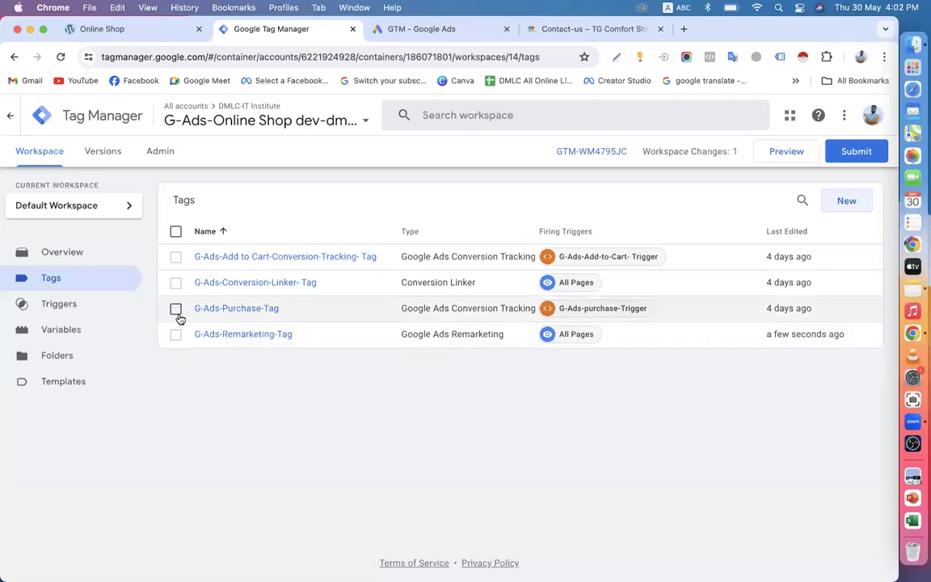
click(176, 258)
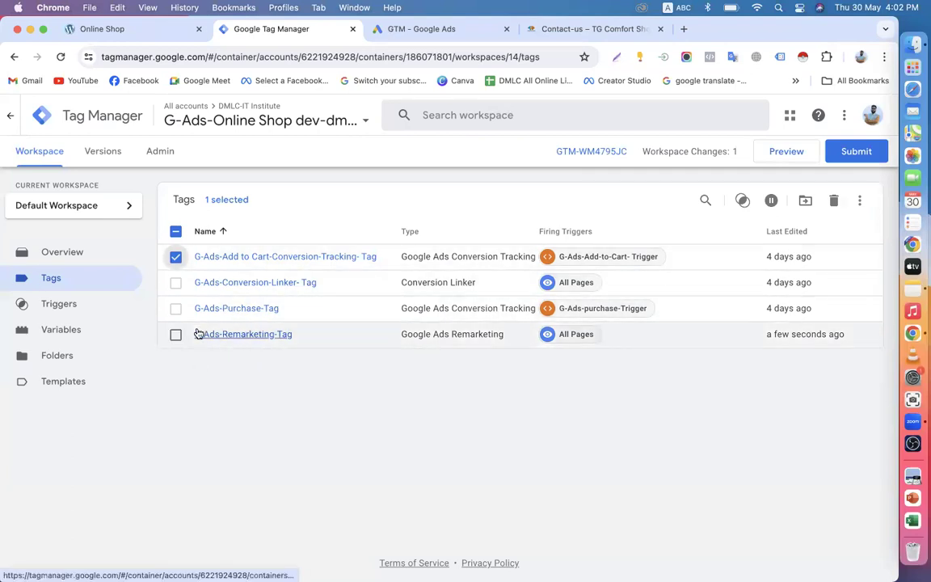
click(175, 257)
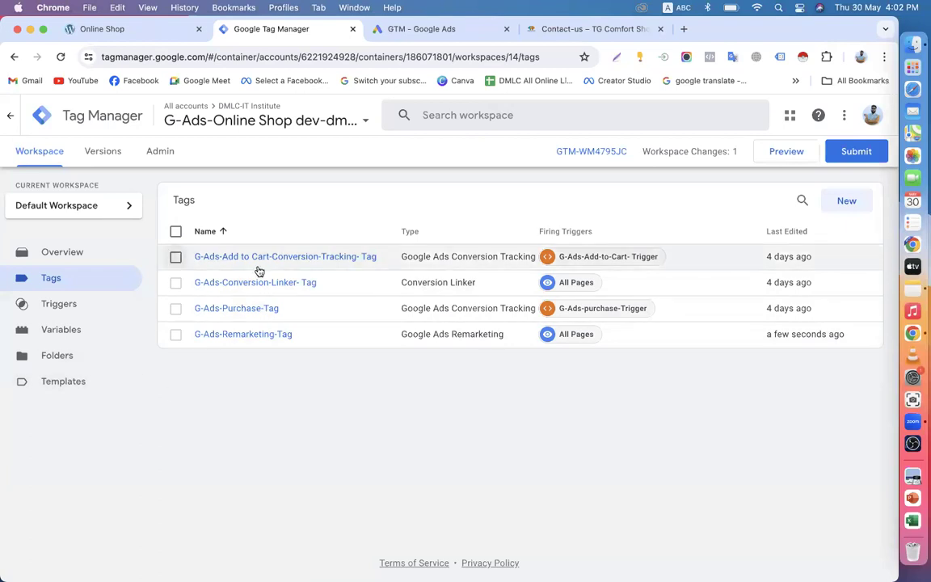
click(409, 28)
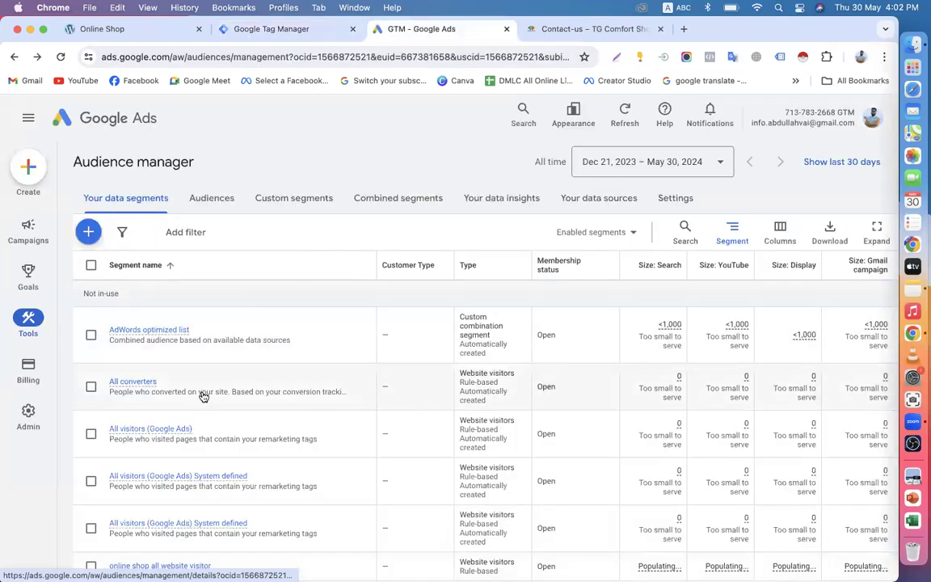
scroll(204, 396, down, 3)
scroll(171, 385, up, 3)
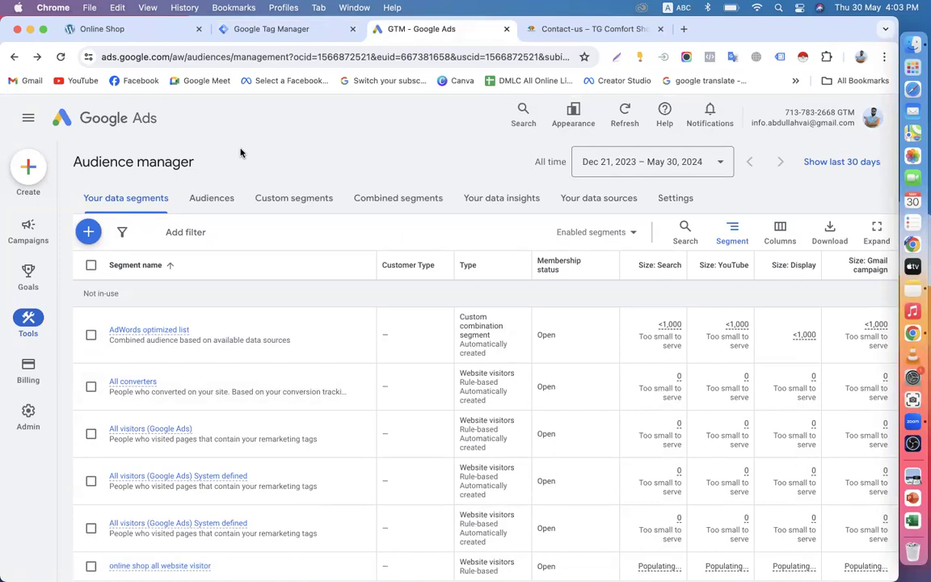
Step: Switch to Tag Manager and back, then open and close a blank browser tab
scroll(240, 152, down, 3)
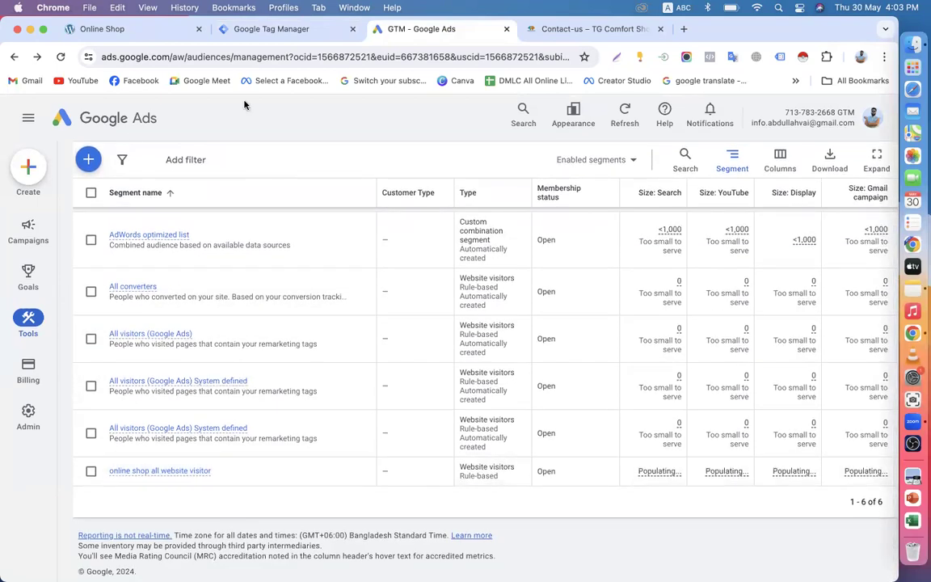
scroll(186, 331, up, 3)
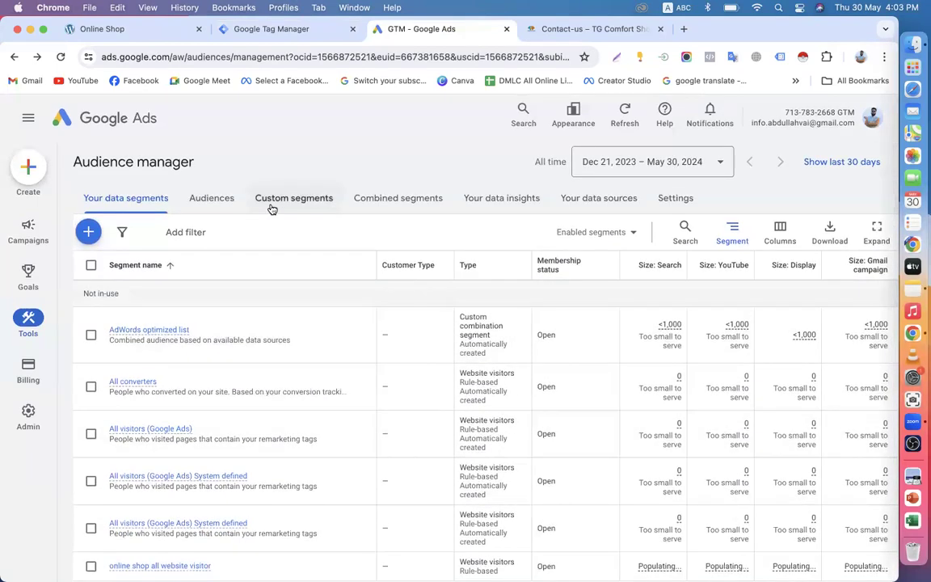
click(224, 31)
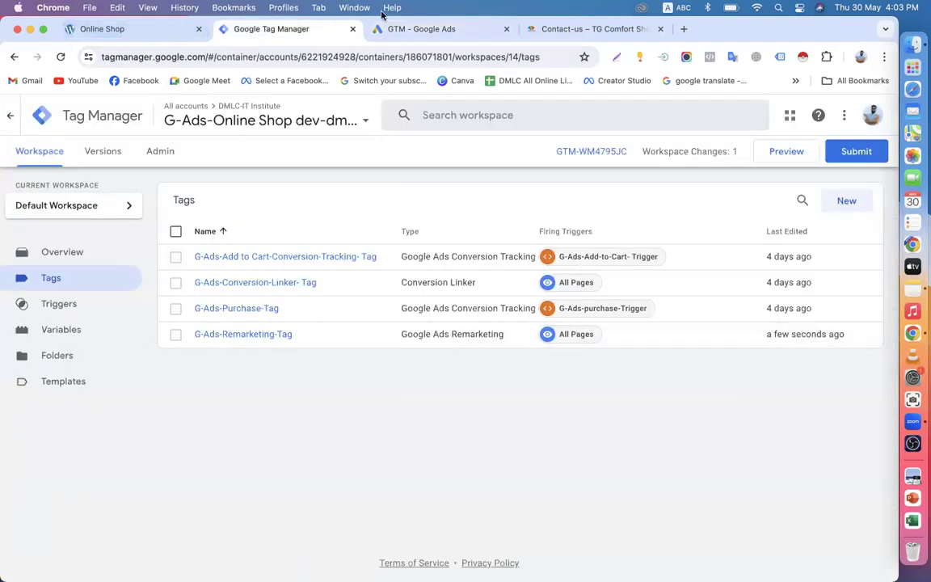
click(418, 30)
mouse_move(135, 386)
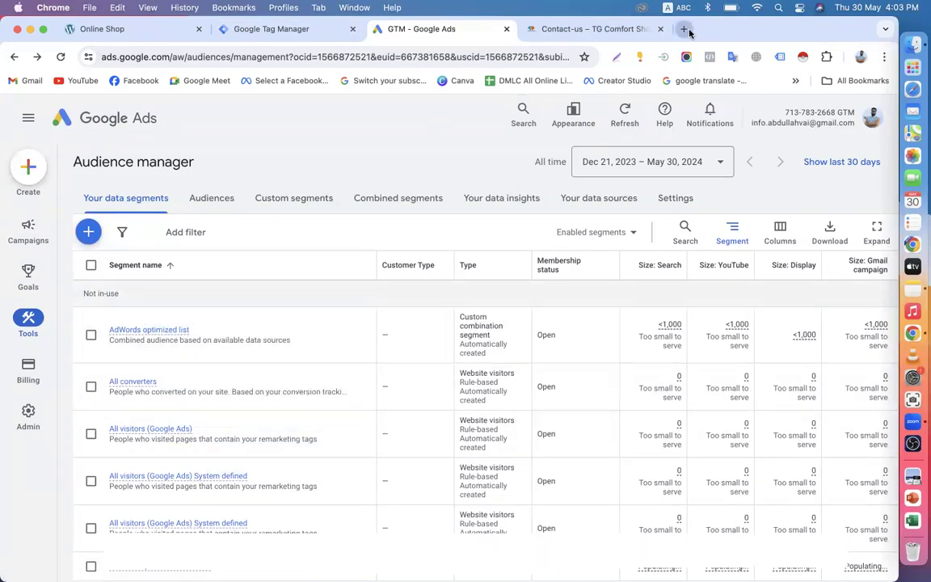
click(684, 28)
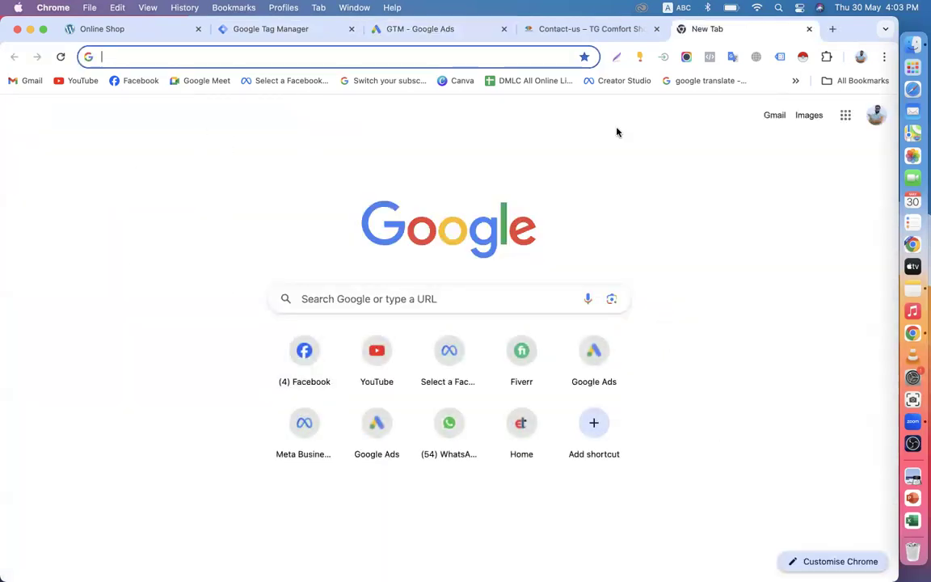
click(809, 28)
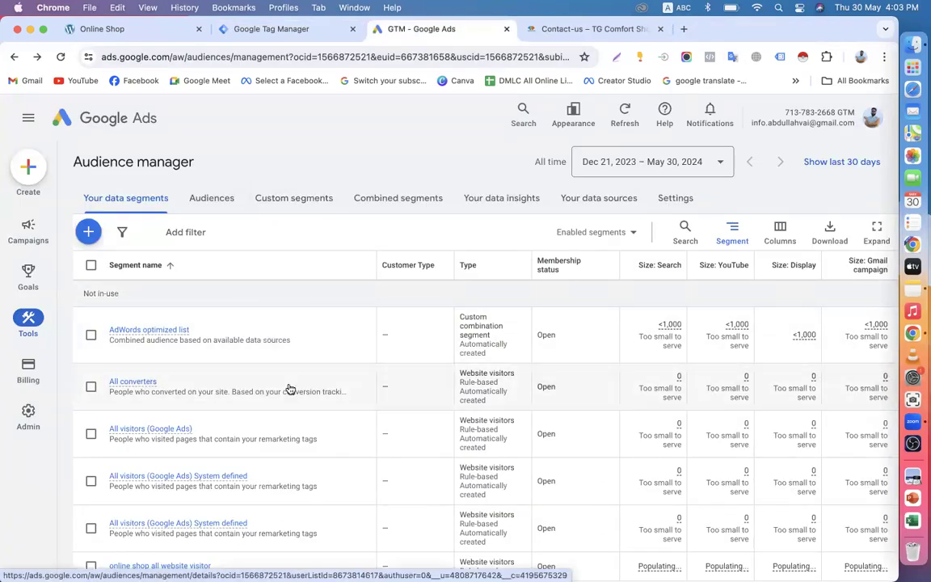
Step: Go back to Audience manager, view the data segments, then the Audiences list
scroll(289, 390, down, 3)
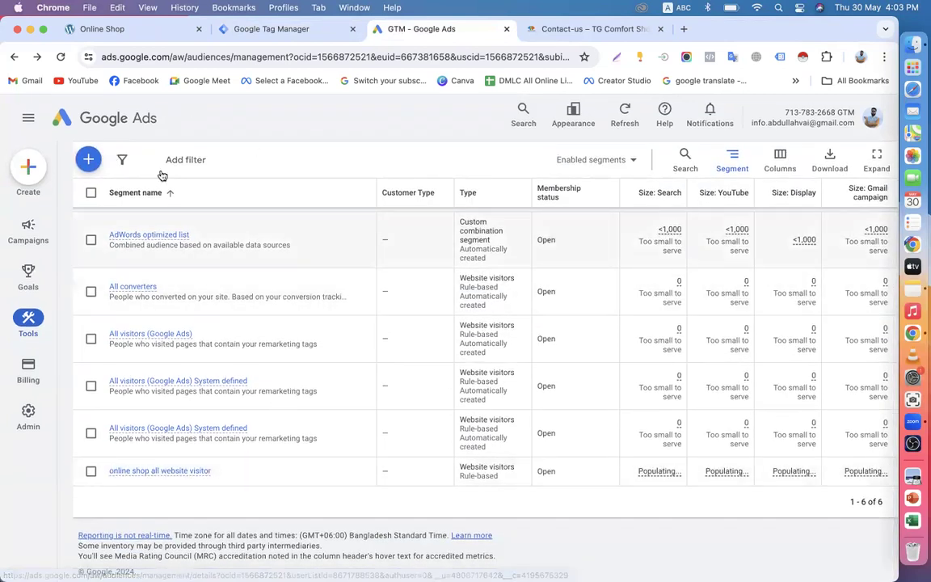
scroll(146, 312, up, 3)
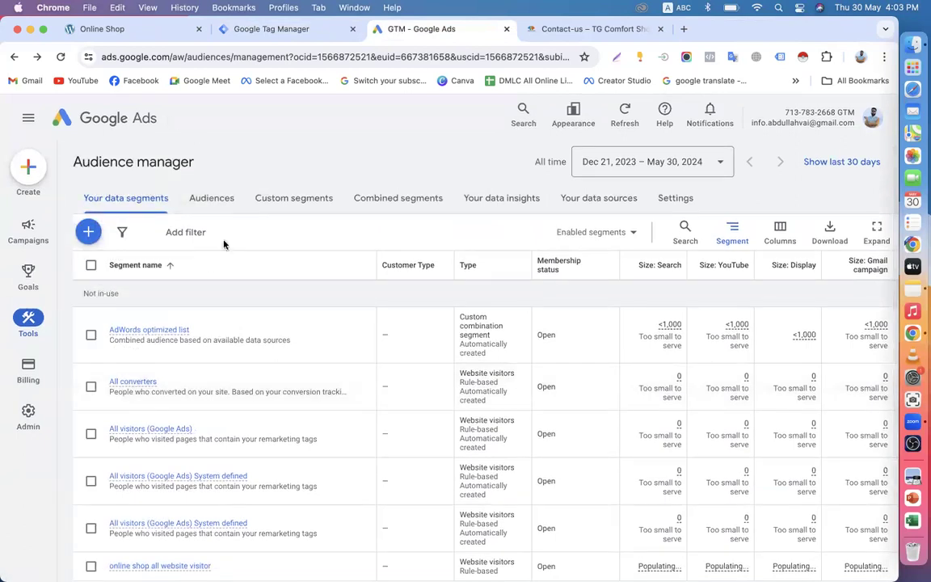
scroll(219, 259, down, 3)
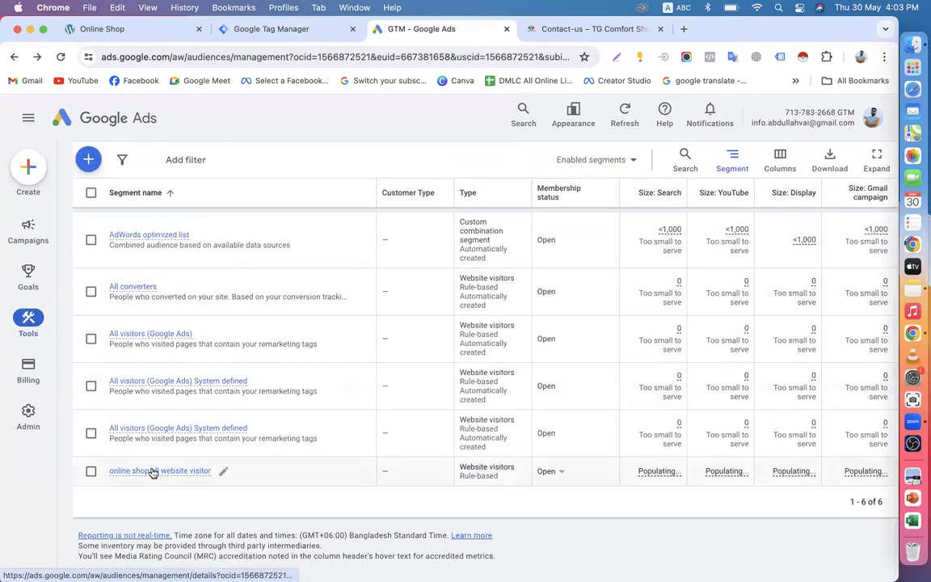
mouse_move(150, 471)
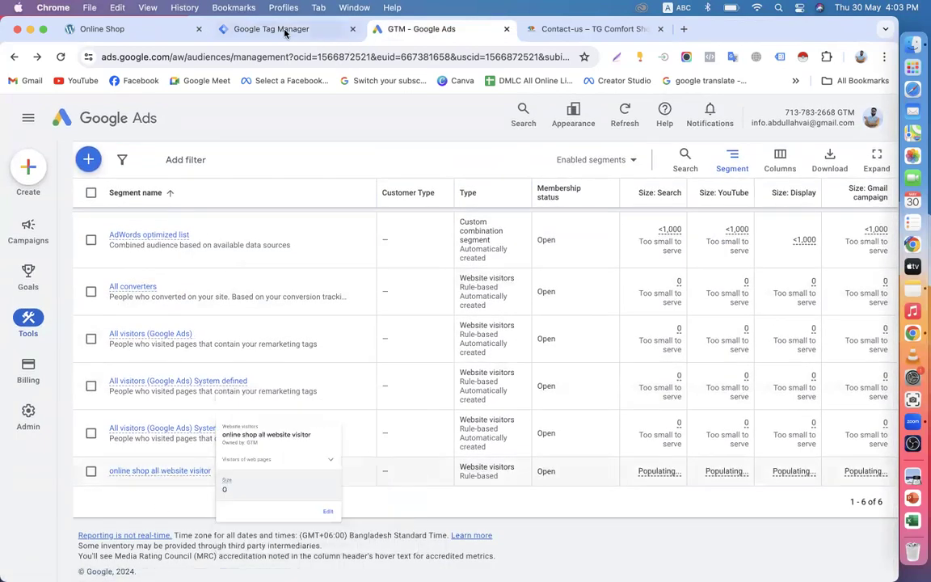
click(14, 58)
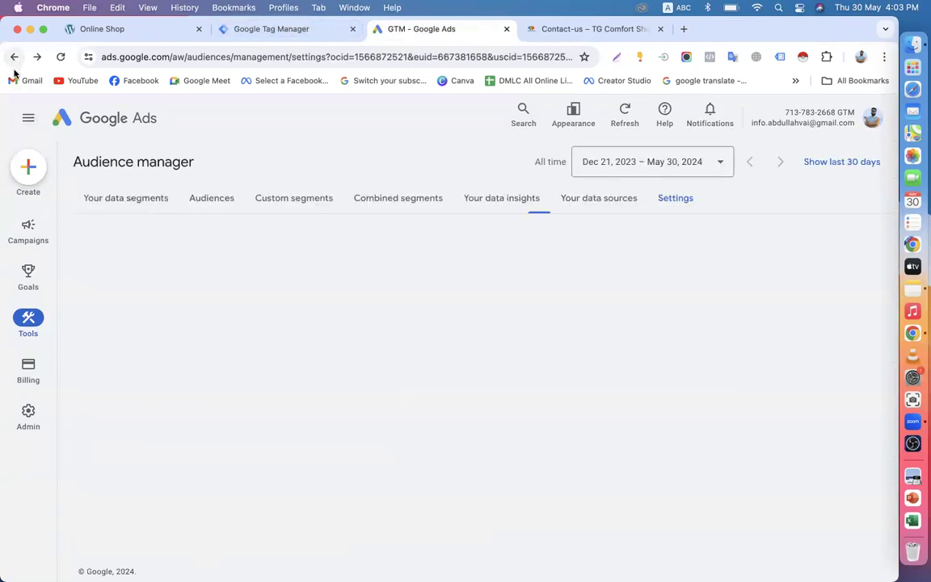
click(144, 209)
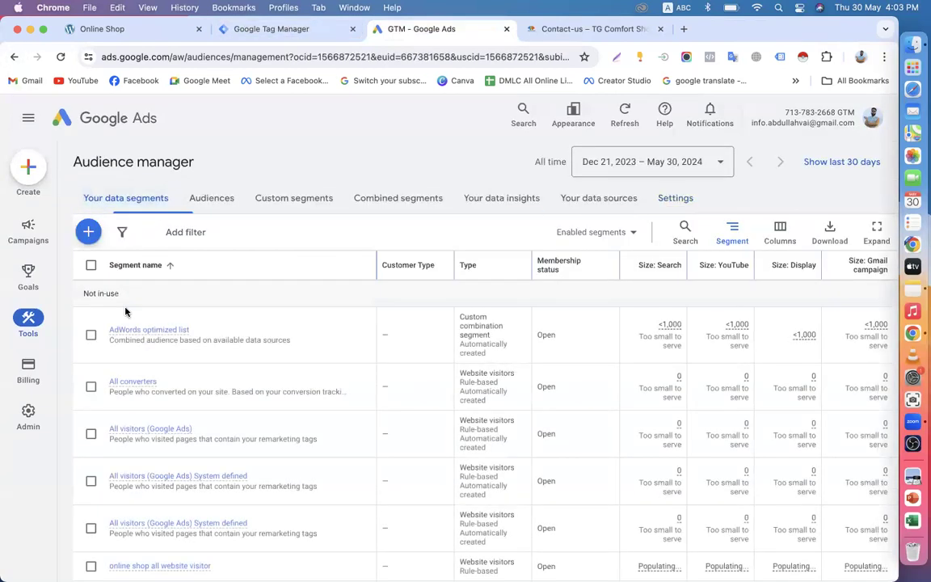
click(210, 202)
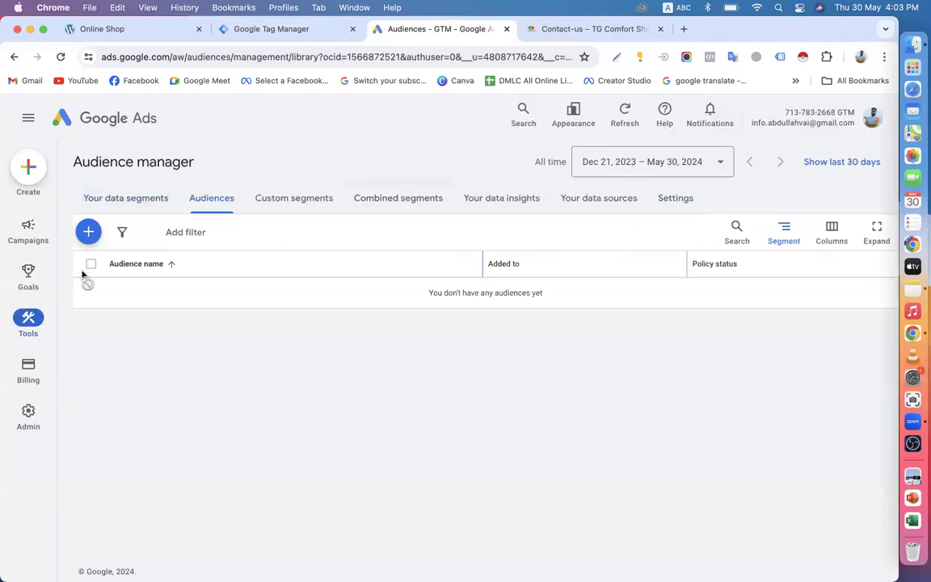
Step: View the Exclusion lists page under Planning, then return to Audience manager
mouse_move(58, 278)
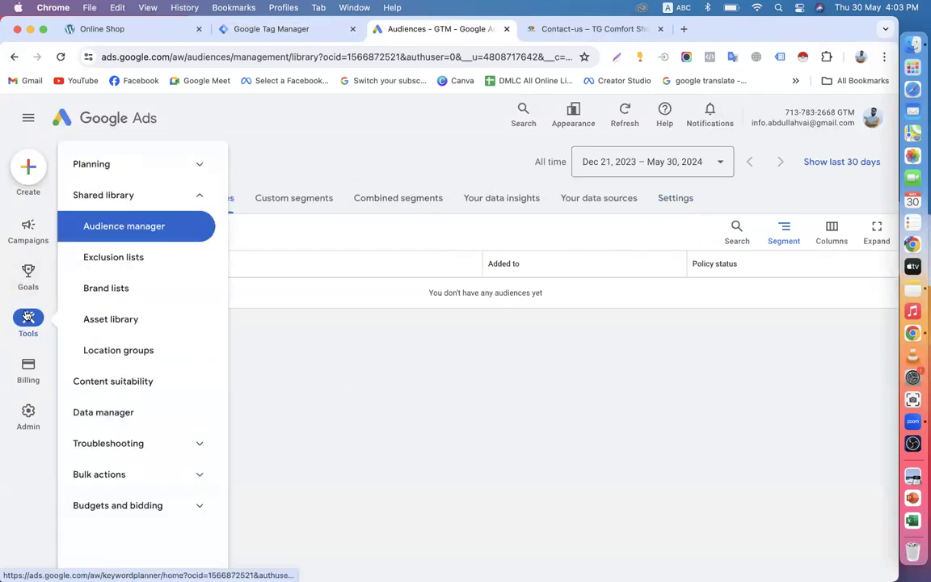
mouse_move(37, 330)
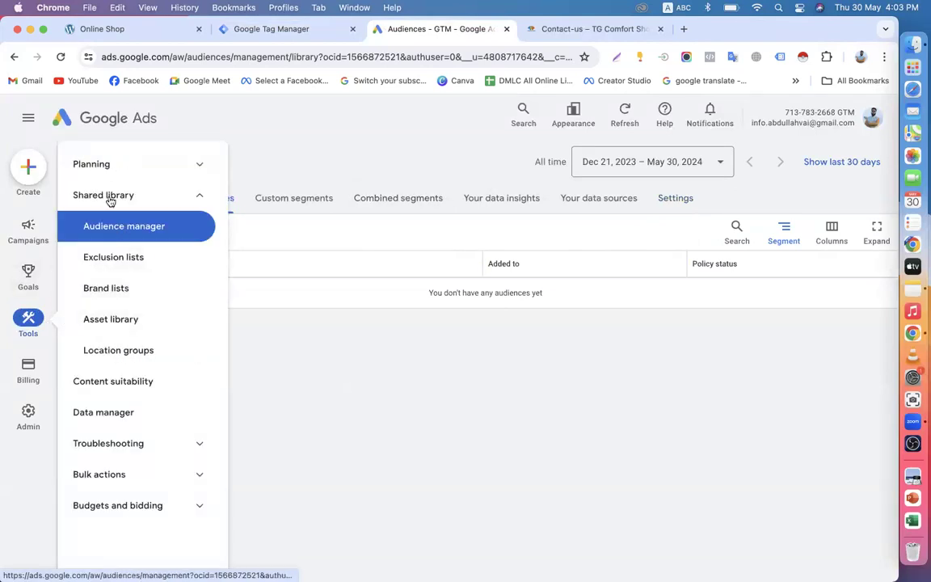
click(107, 165)
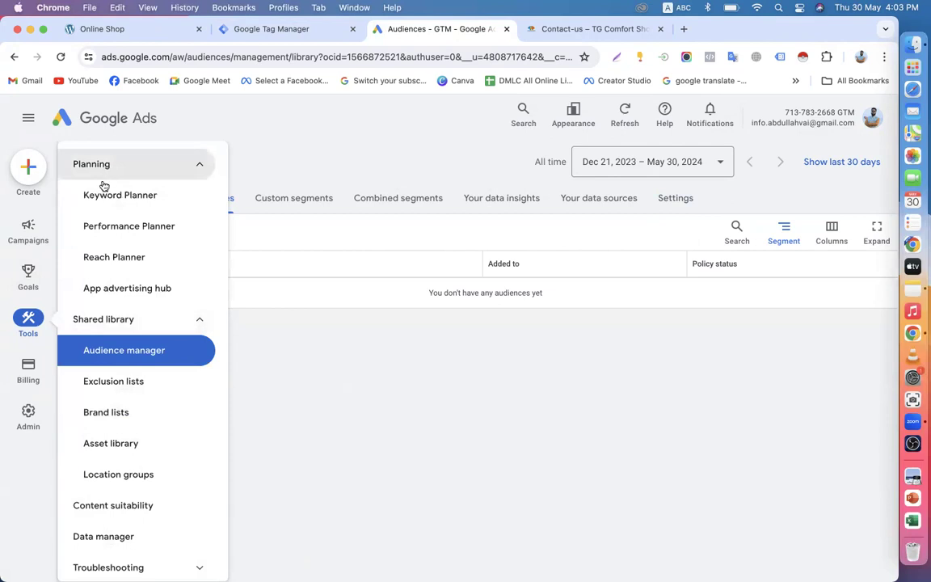
click(117, 380)
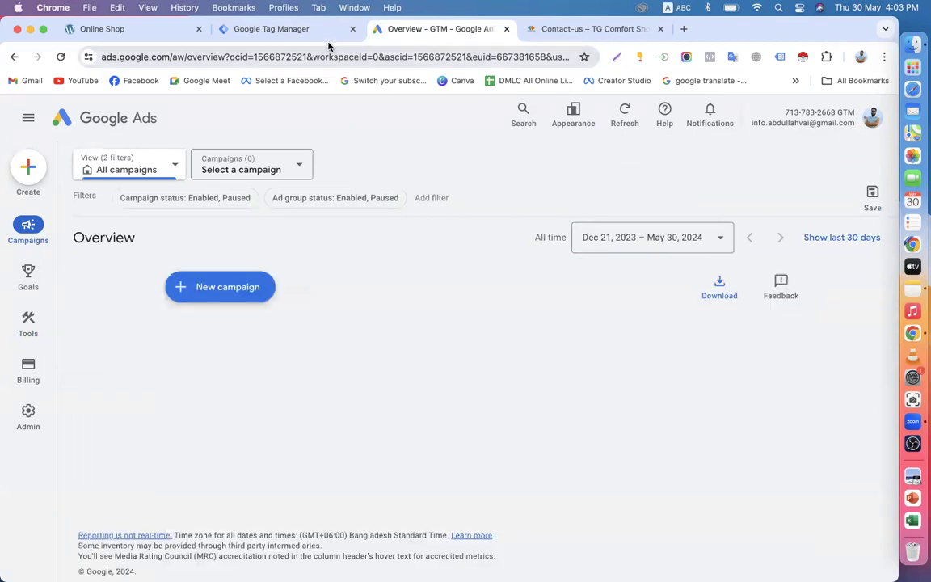
click(14, 57)
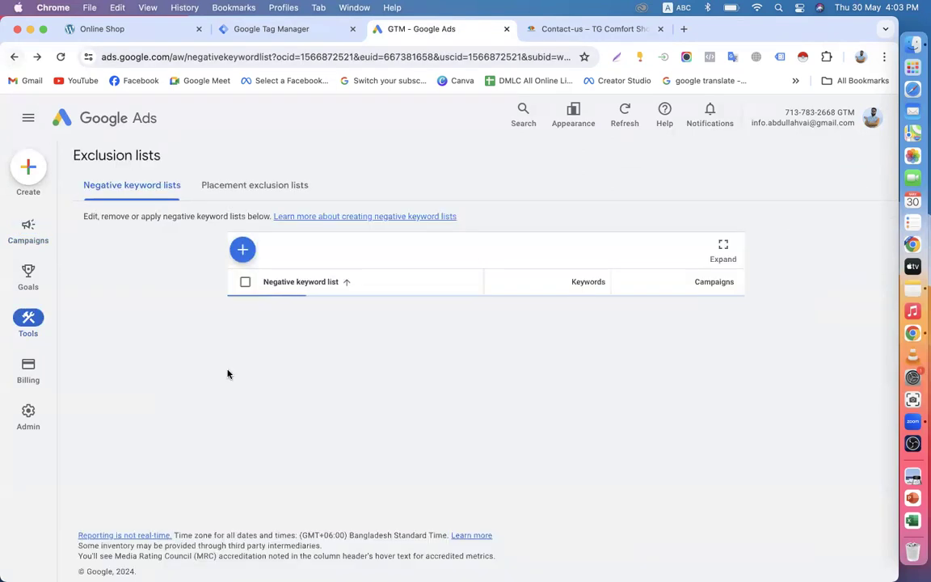
click(13, 57)
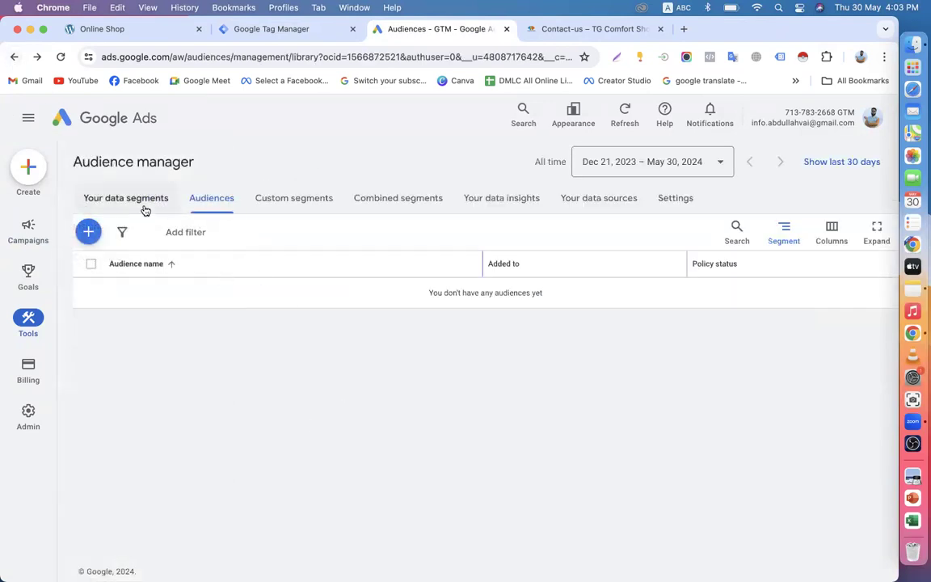
Step: Try adding 'online shop all website visitor' to campaigns, cancel the empty picker, and go to Overview
click(303, 204)
click(148, 202)
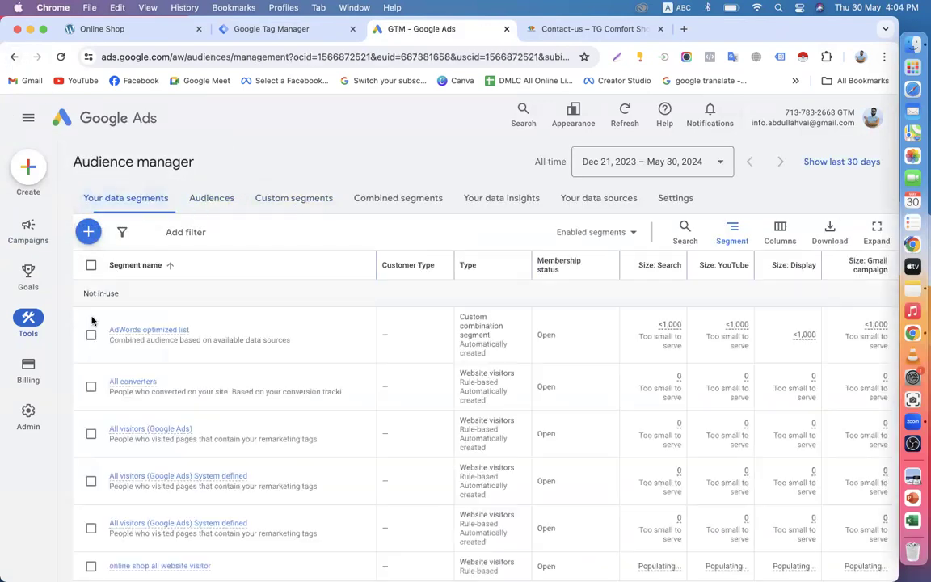
scroll(100, 436, down, 3)
click(90, 474)
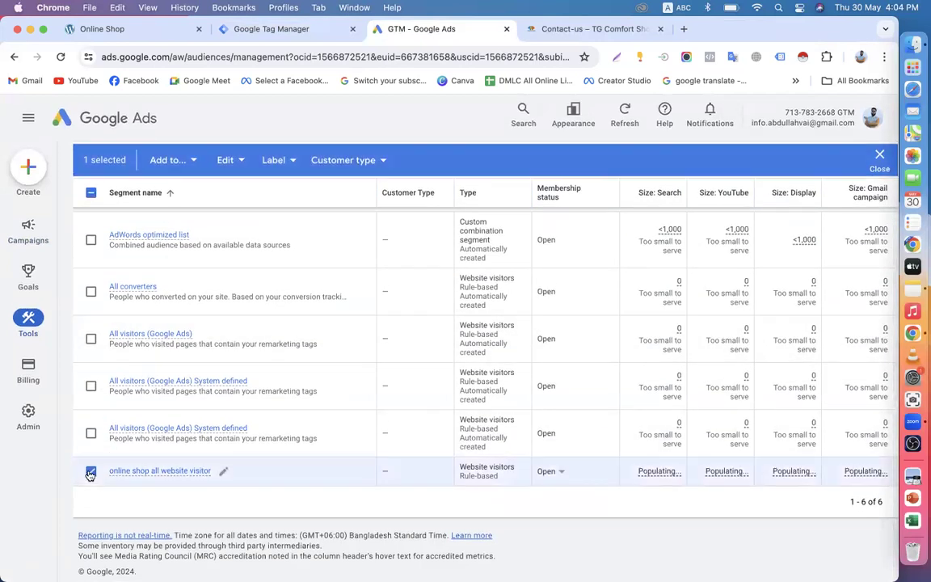
click(243, 161)
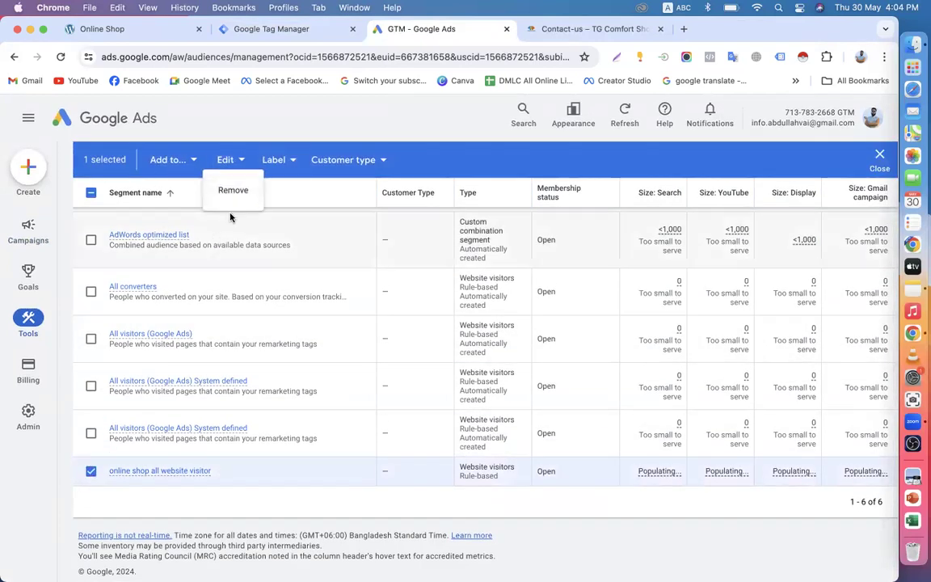
click(193, 160)
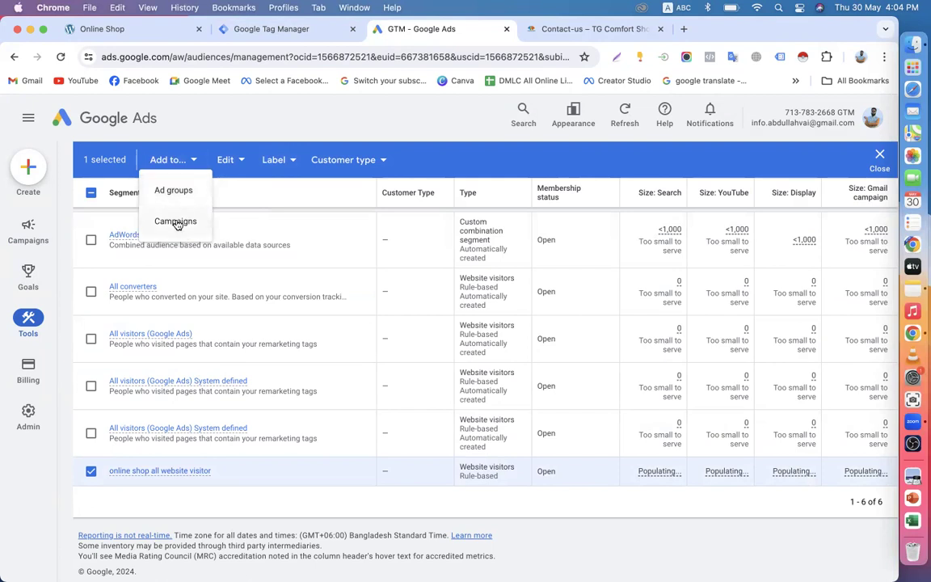
click(176, 223)
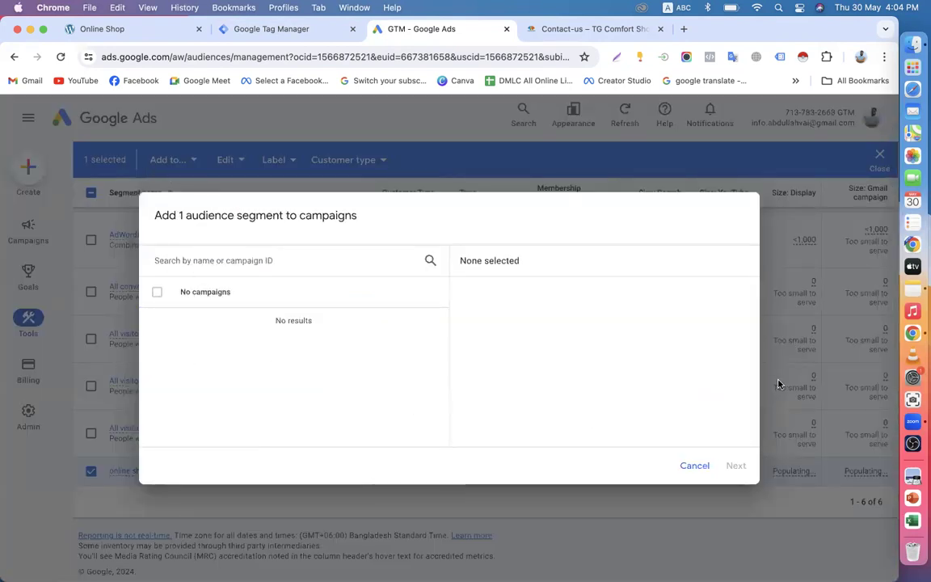
click(695, 465)
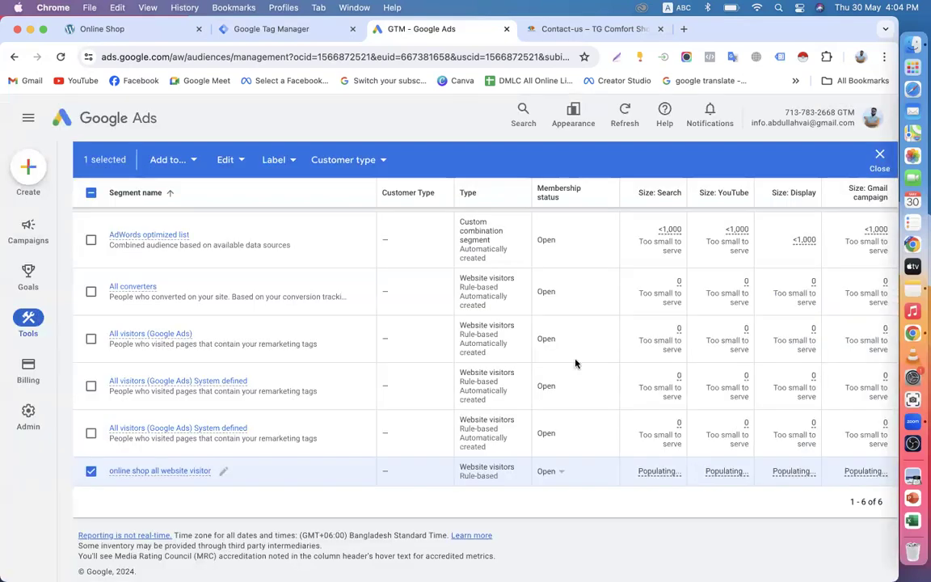
click(116, 119)
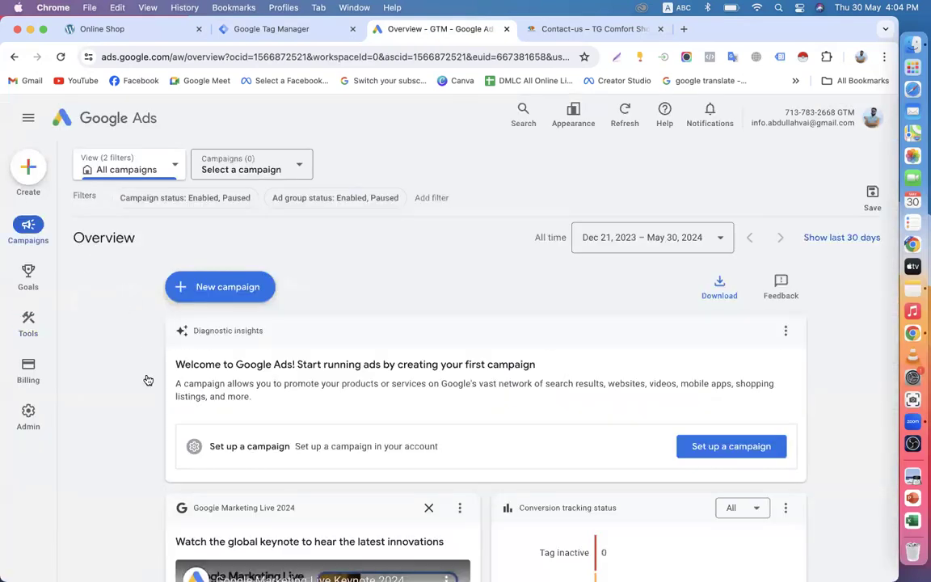
Step: Start a new campaign with the Sales objective
scroll(147, 376, down, 5)
scroll(148, 366, up, 5)
click(217, 287)
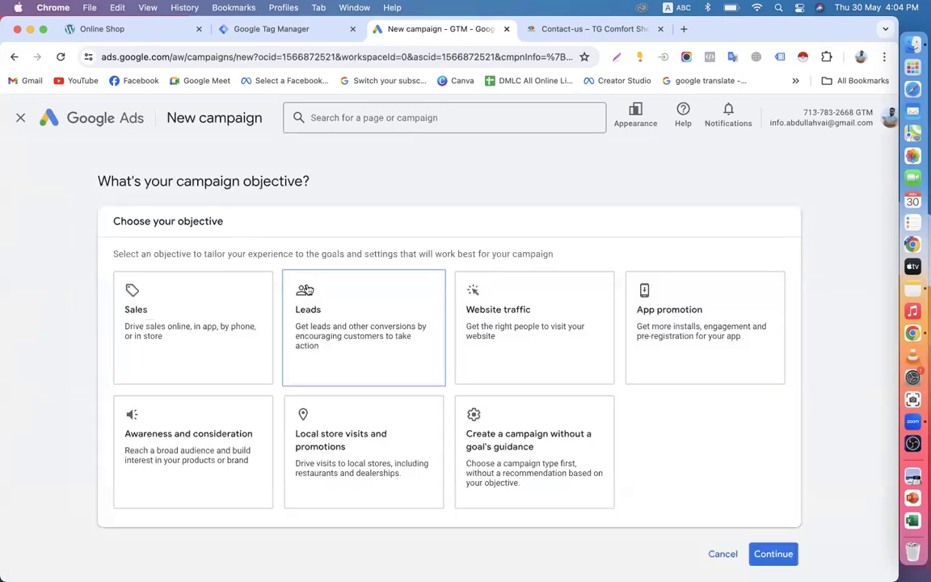
scroll(308, 291, down, 1)
scroll(243, 299, up, 1)
click(194, 307)
scroll(372, 331, down, 5)
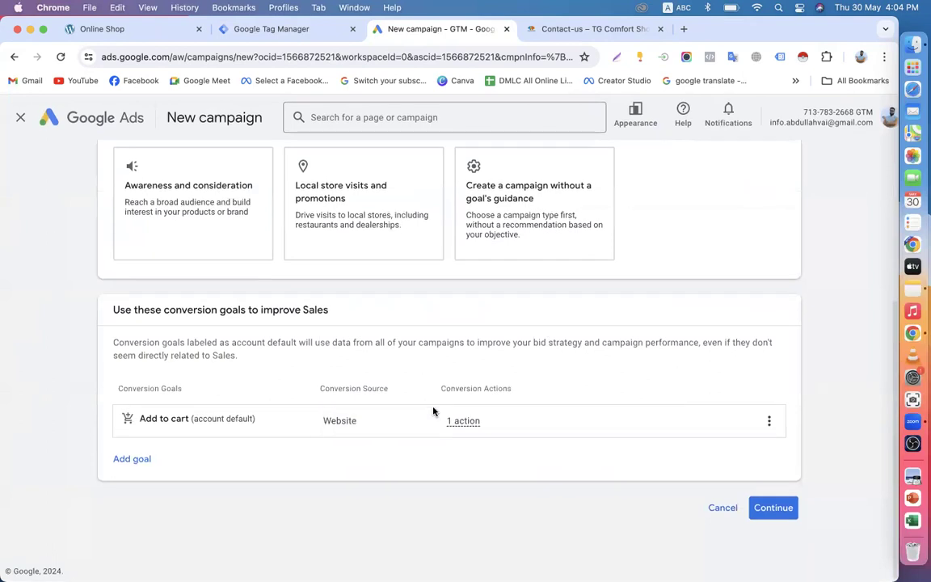
click(775, 508)
Step: Add Purchases as a conversion goal alongside Add to cart
scroll(555, 428, down, 3)
scroll(265, 445, up, 1)
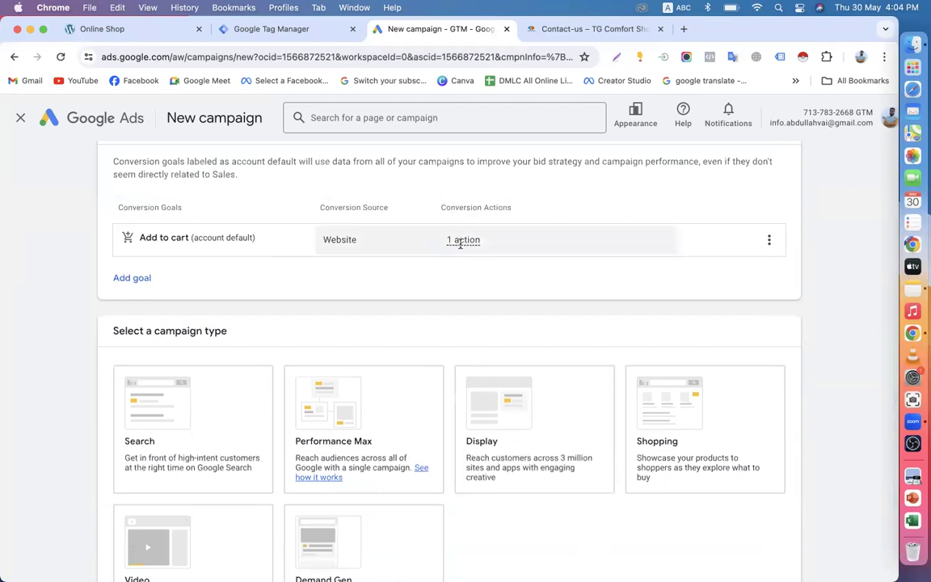
mouse_move(456, 239)
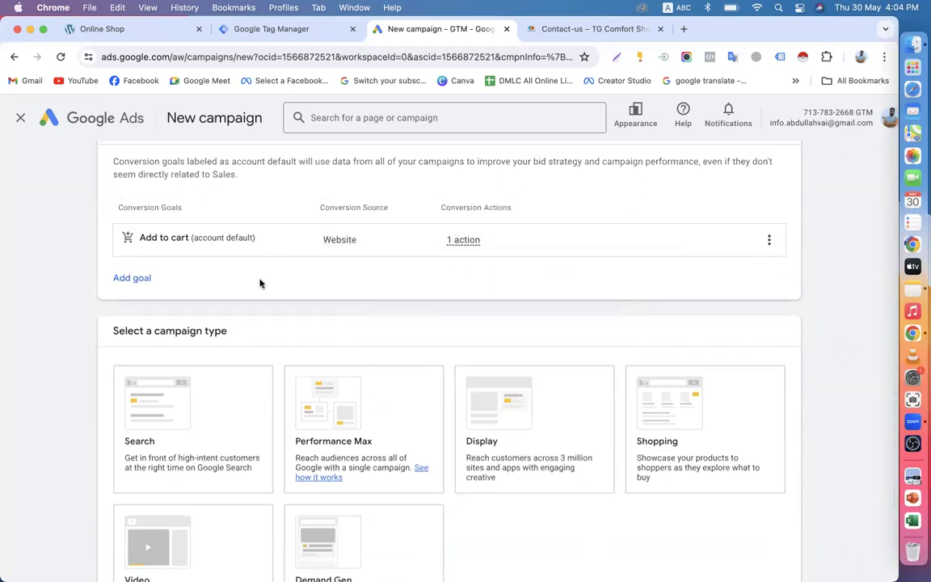
click(142, 279)
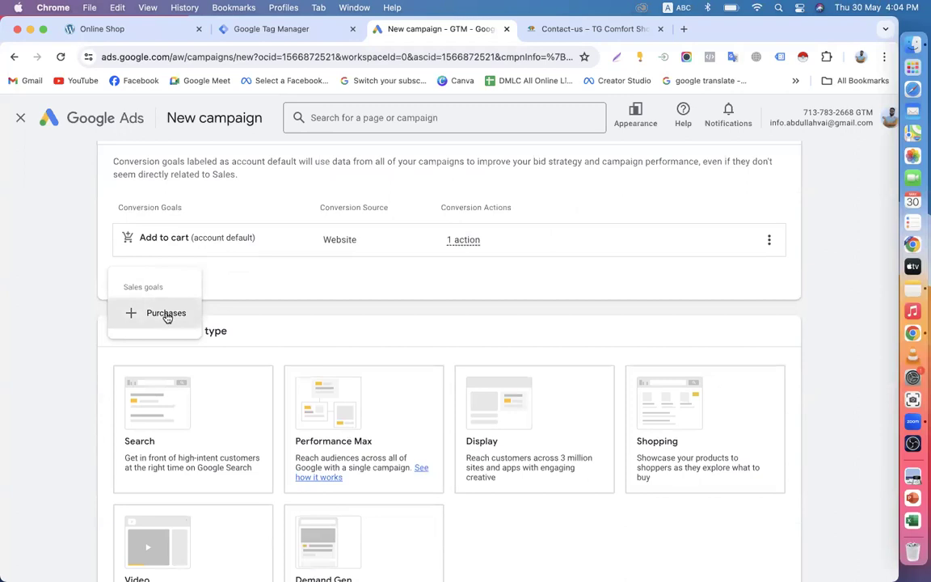
click(163, 312)
scroll(363, 315, down, 5)
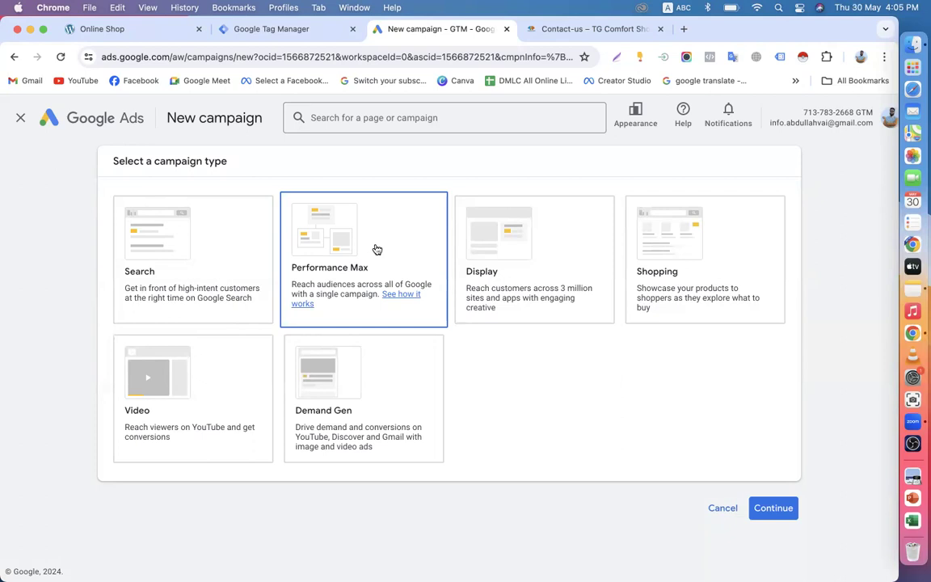
Step: Choose a Search campaign aimed at Website visits
click(180, 274)
scroll(179, 274, down, 5)
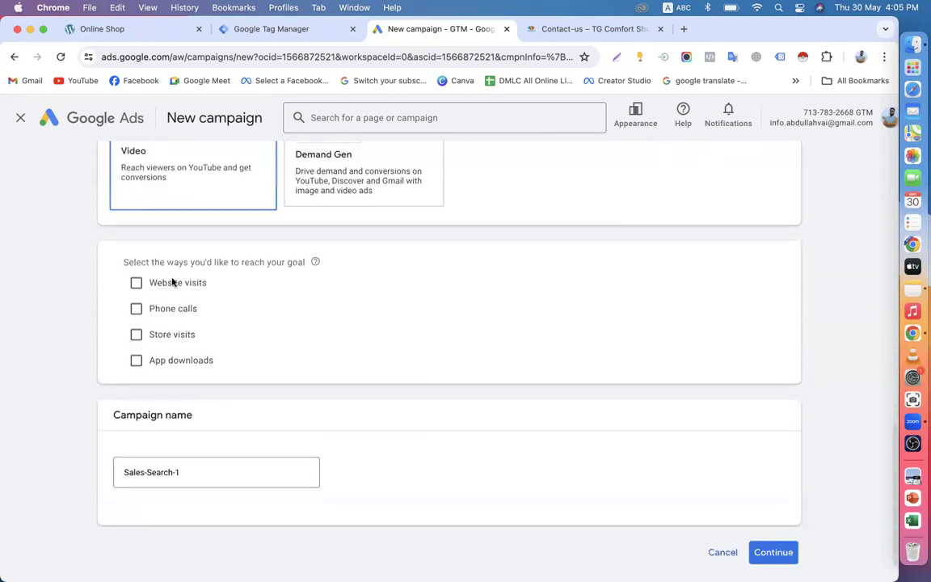
click(136, 238)
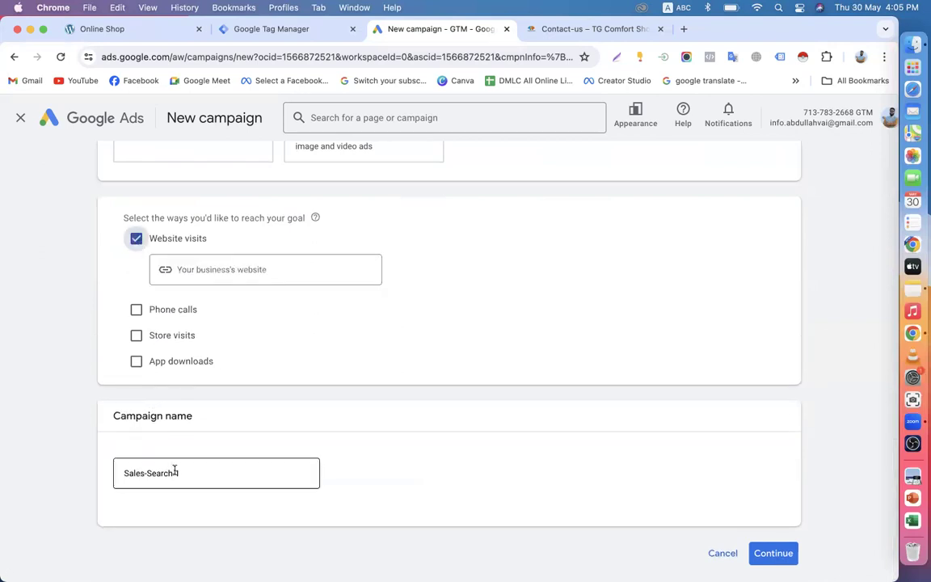
click(225, 278)
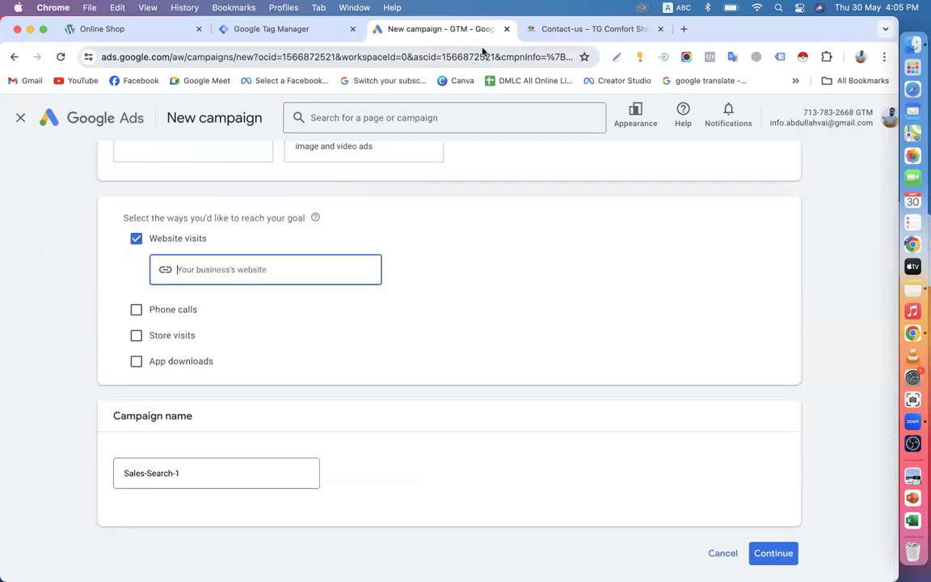
click(95, 33)
click(259, 55)
key(super+c)
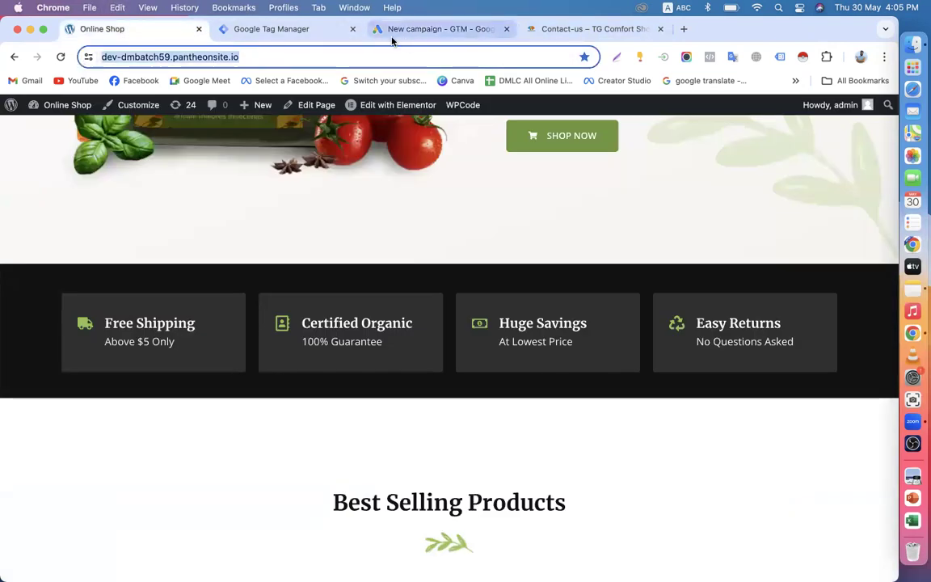
click(404, 31)
click(224, 271)
key(super+v)
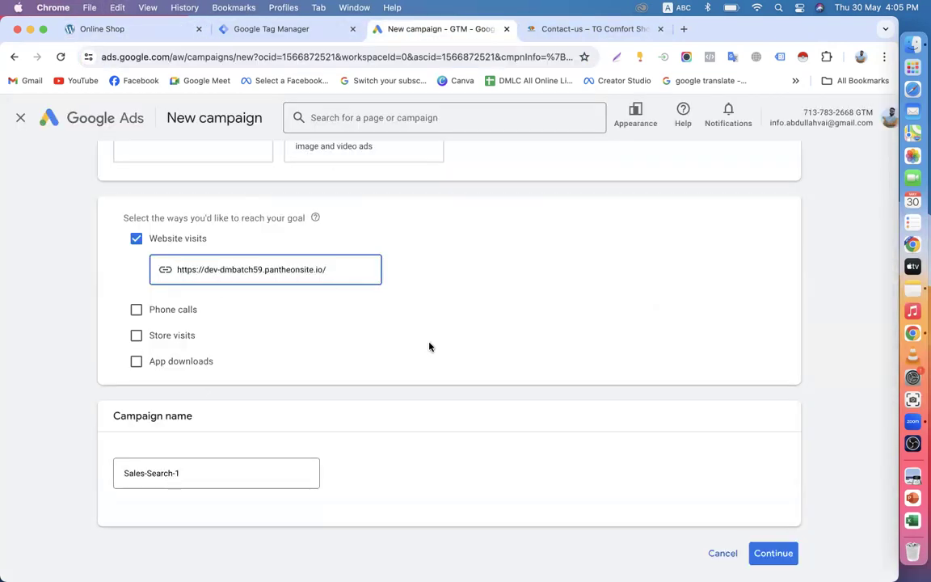
scroll(566, 371, down, 1)
click(770, 511)
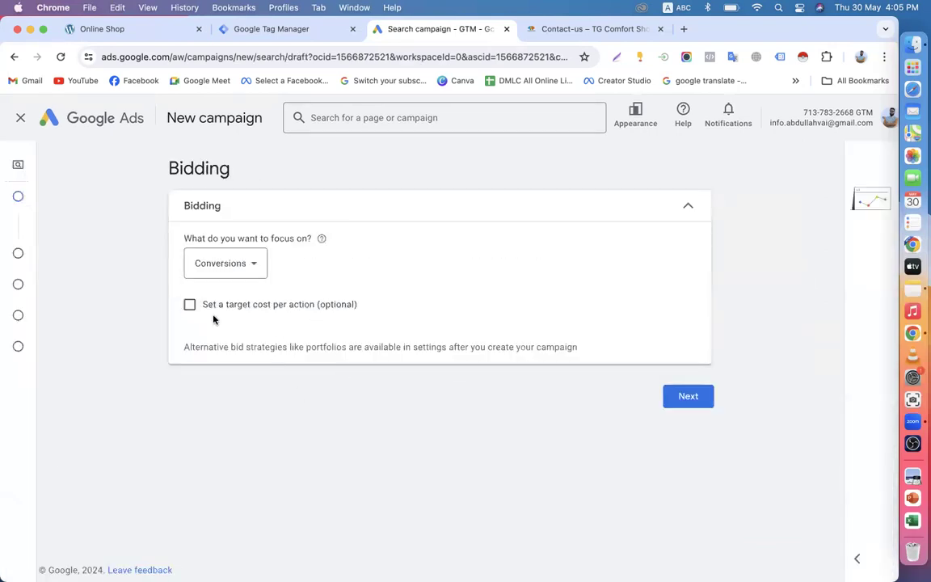
Step: Set the bidding focus to Conversion value
click(238, 265)
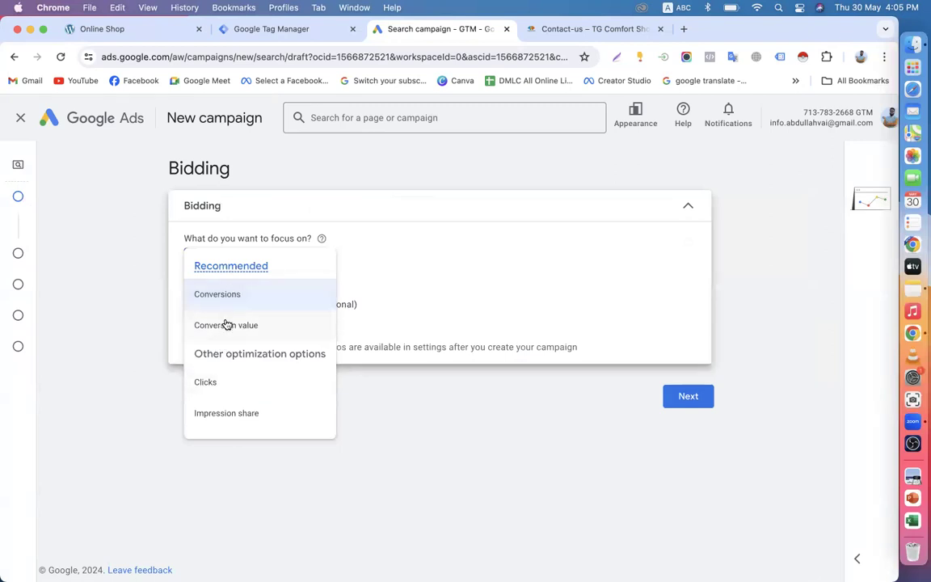
mouse_move(208, 309)
click(221, 327)
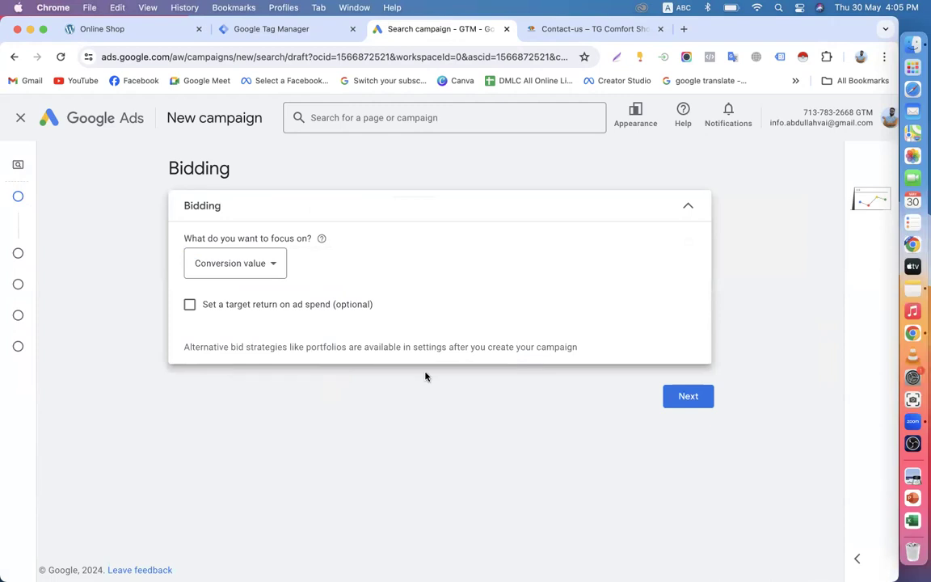
click(236, 263)
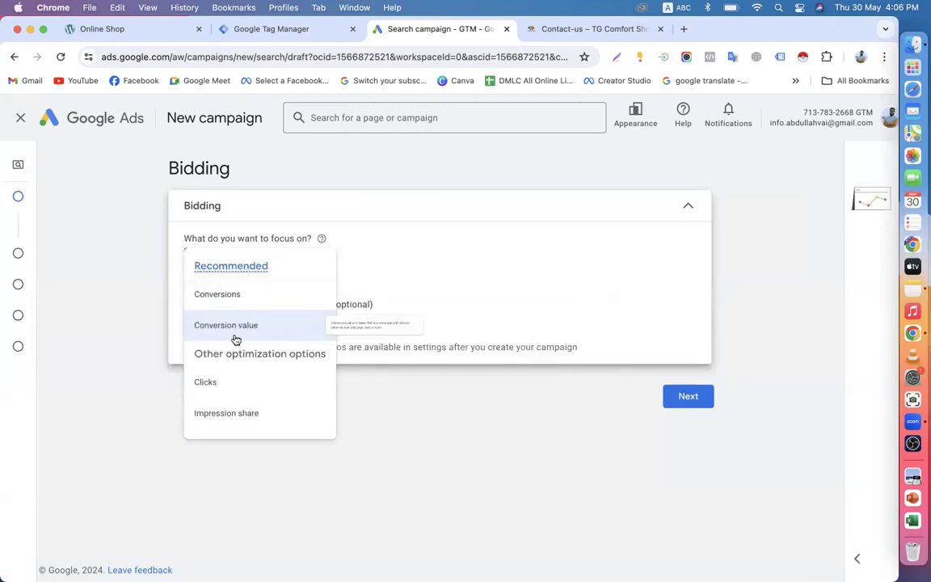
click(235, 327)
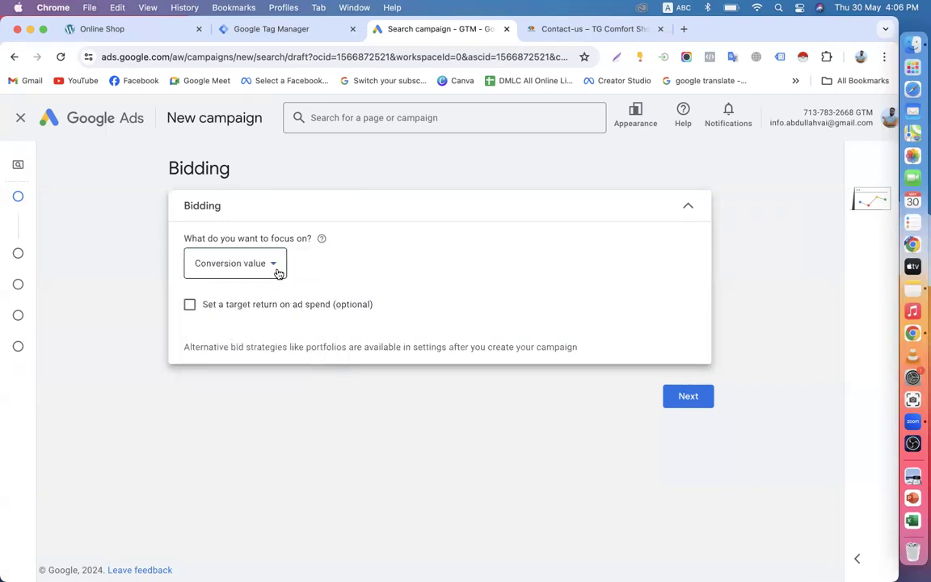
click(277, 273)
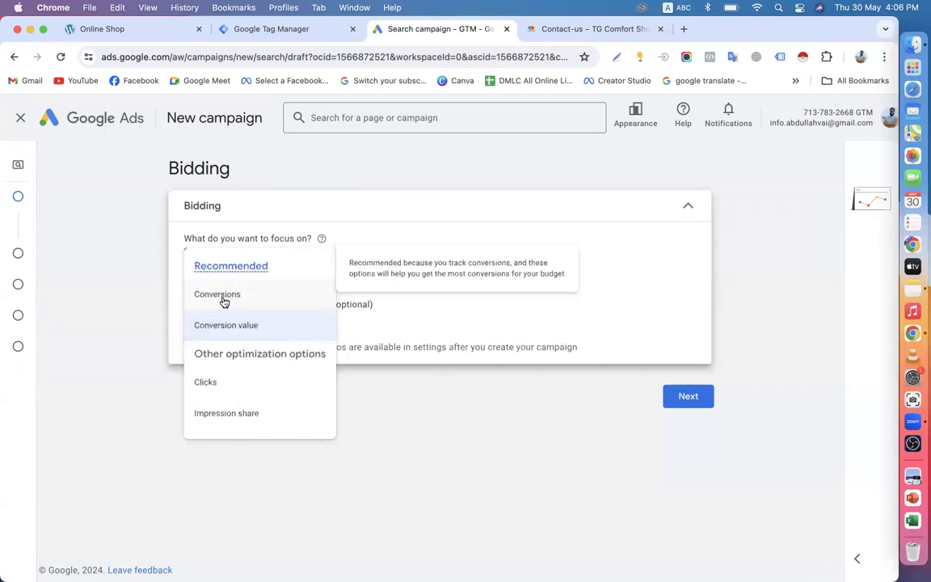
click(235, 330)
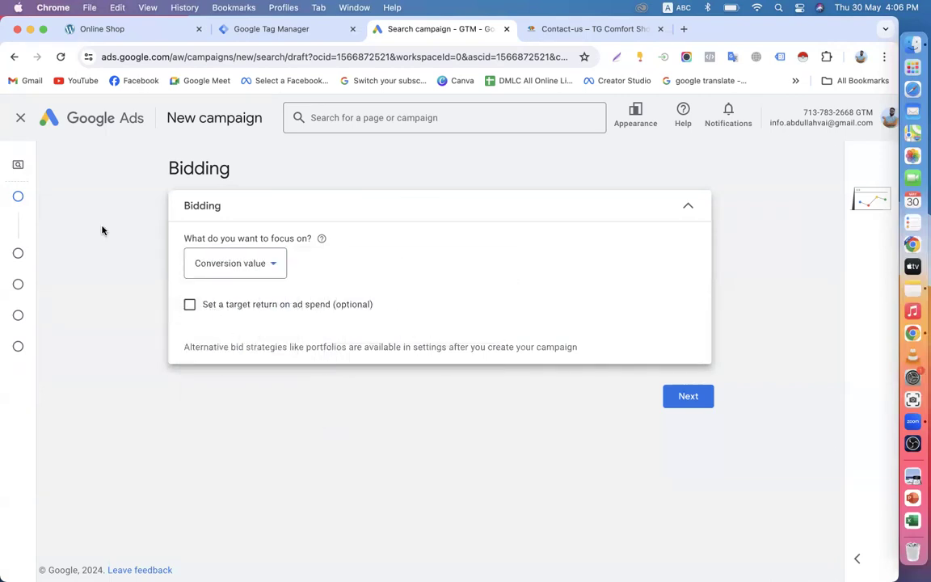
mouse_move(17, 189)
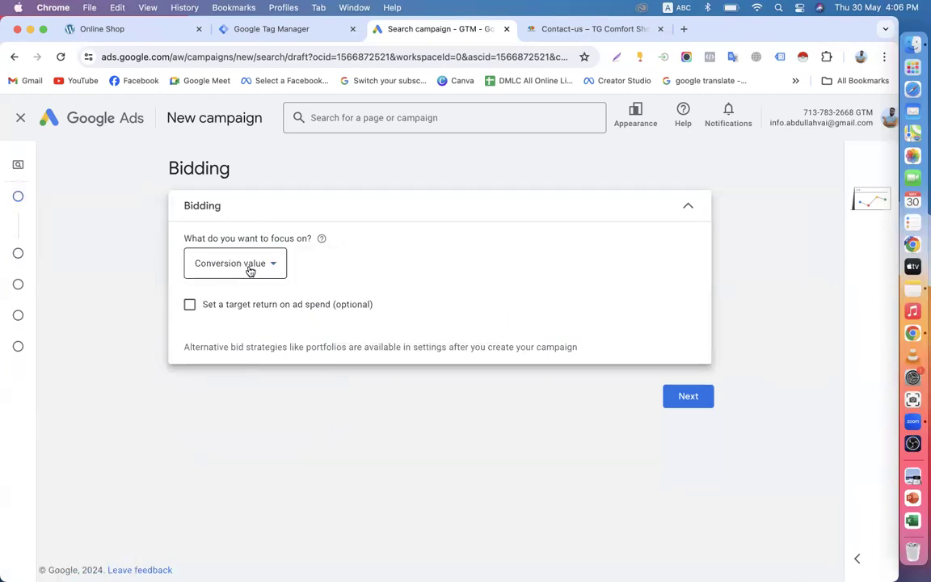
click(690, 208)
click(690, 208)
Step: Confirm Conversion value as the focus and leave Target ROAS unchecked
click(264, 268)
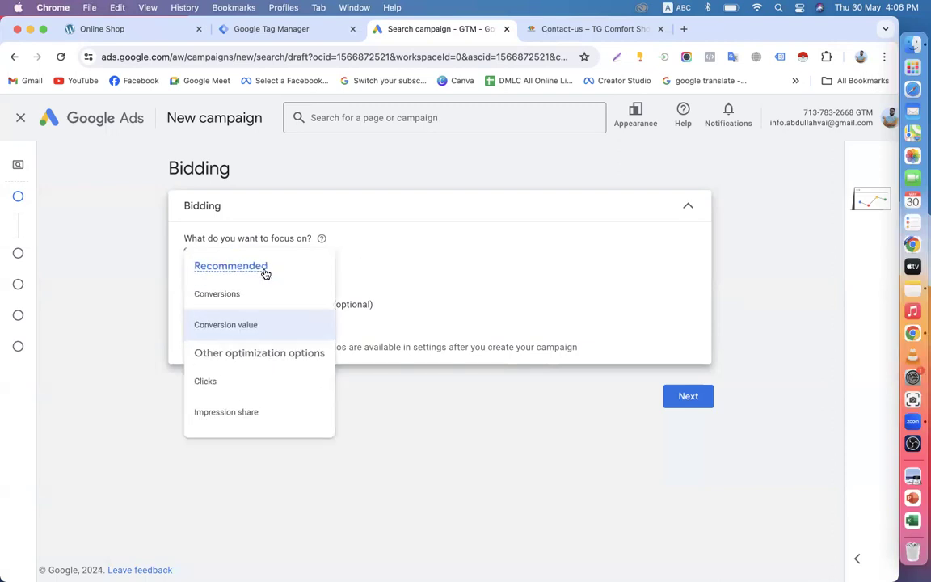
click(234, 331)
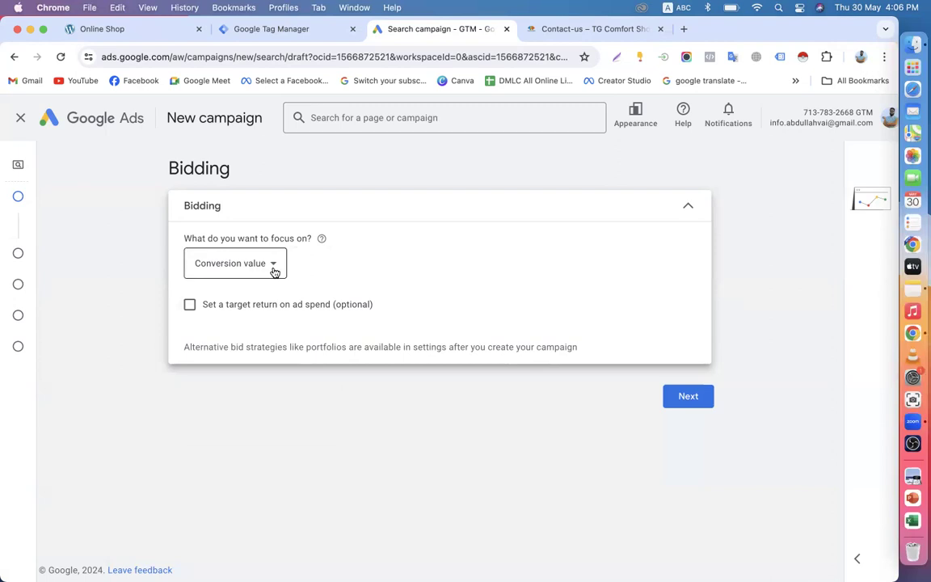
click(190, 305)
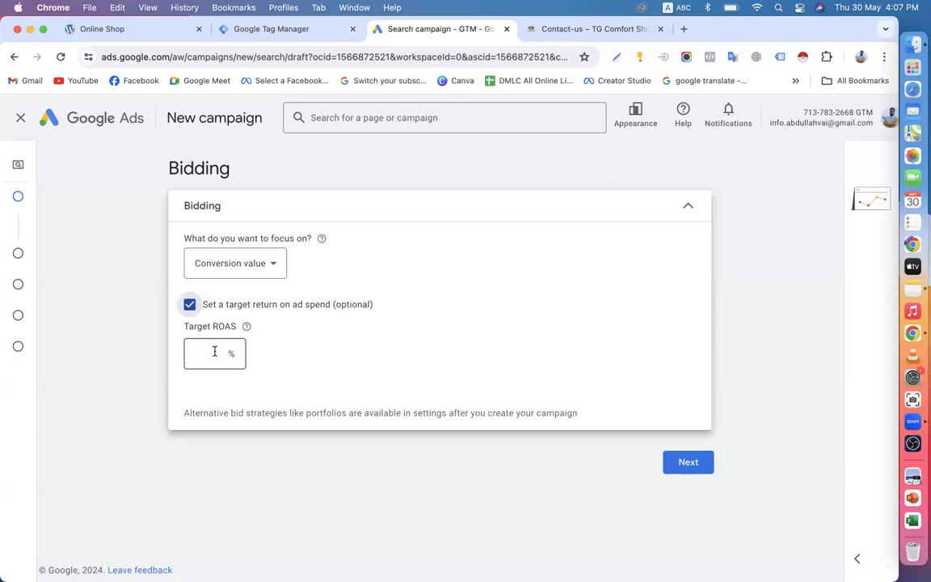
click(189, 305)
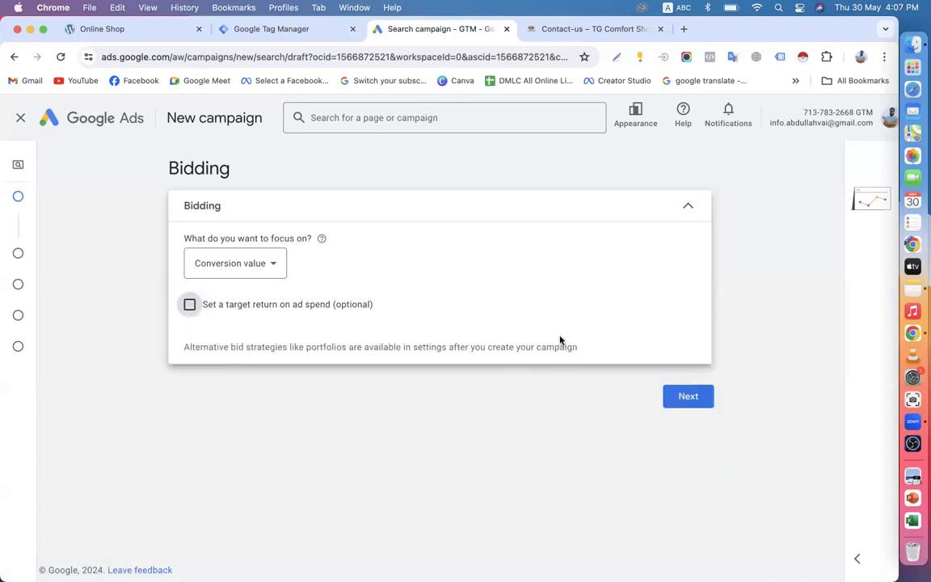
click(691, 398)
Step: Exclude Google search partners from the campaign networks
scroll(135, 336, down, 2)
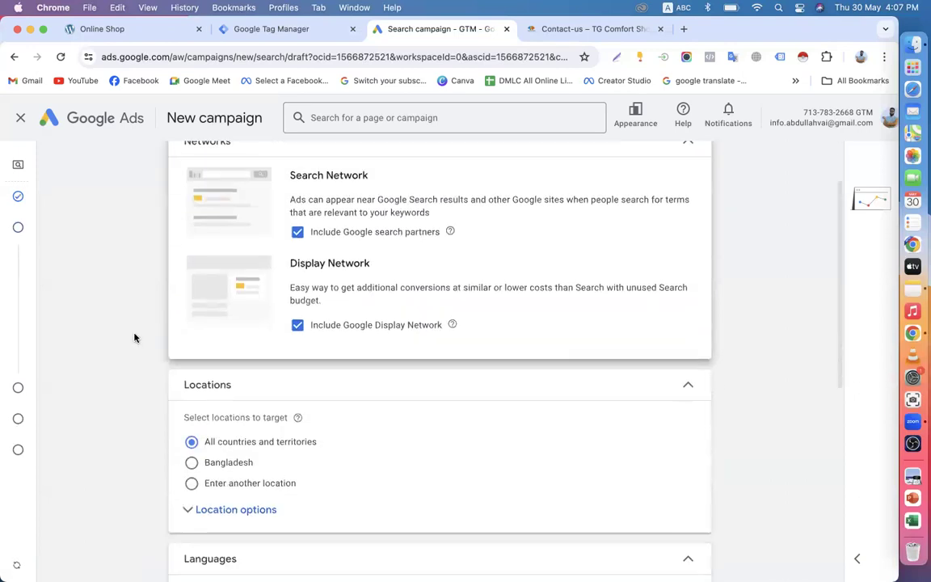
click(297, 233)
scroll(295, 238, down, 2)
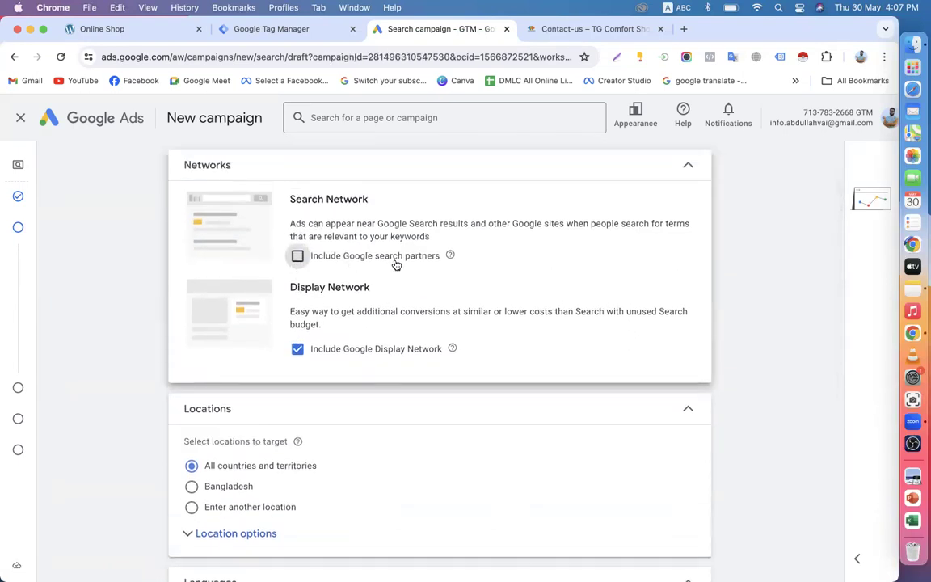
scroll(393, 264, down, 5)
scroll(357, 398, down, 1)
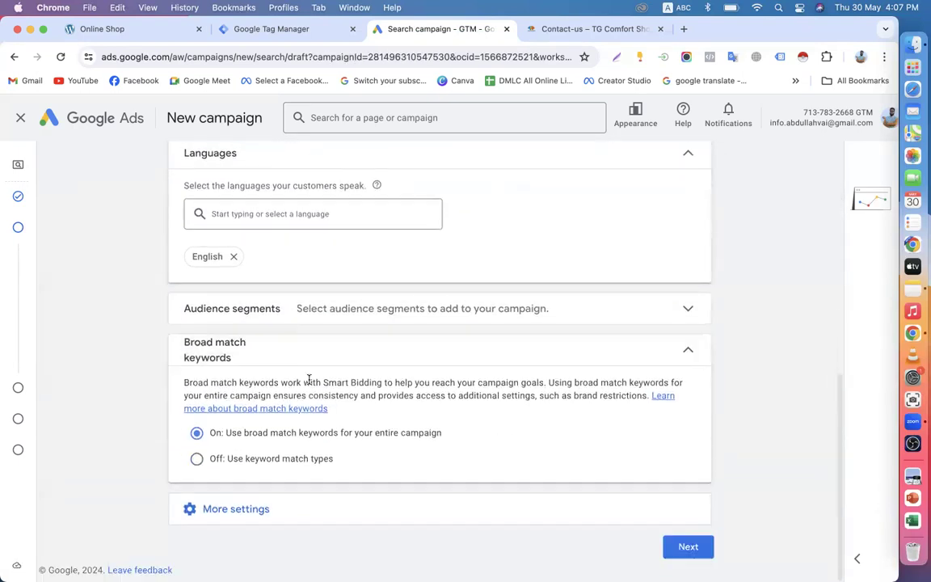
Step: Add 'online shop all website visitor' via Browse > business interactions > Website visitors
click(337, 316)
scroll(337, 316, down, 1)
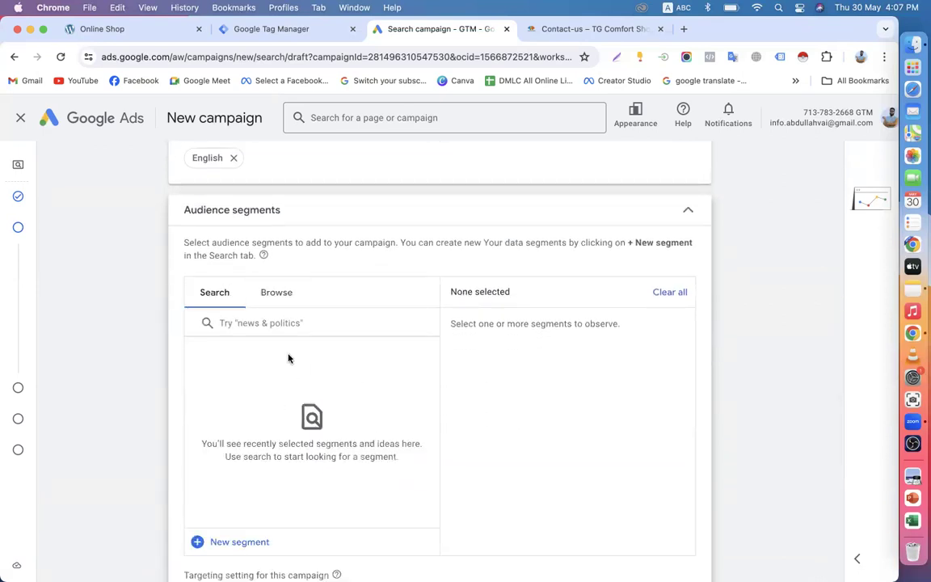
click(276, 300)
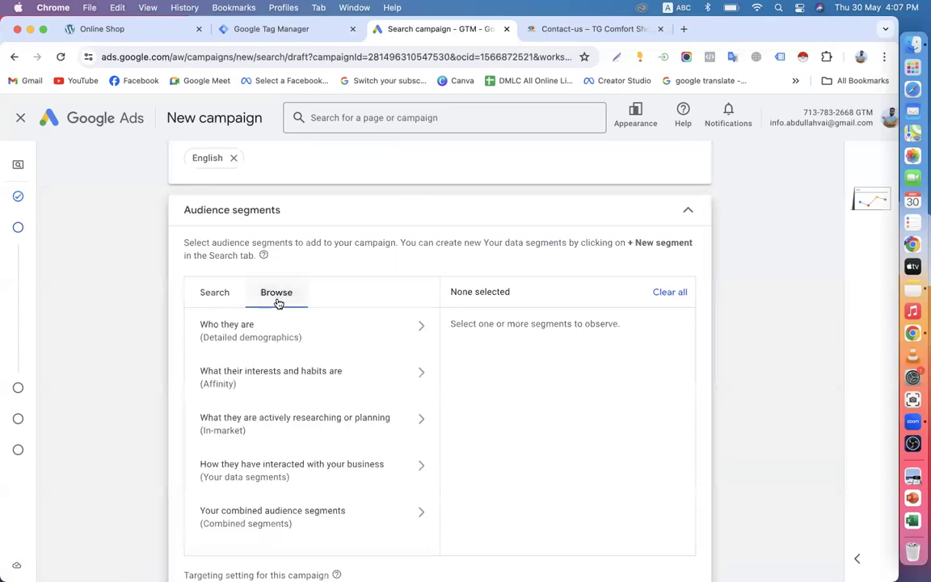
scroll(279, 304, down, 4)
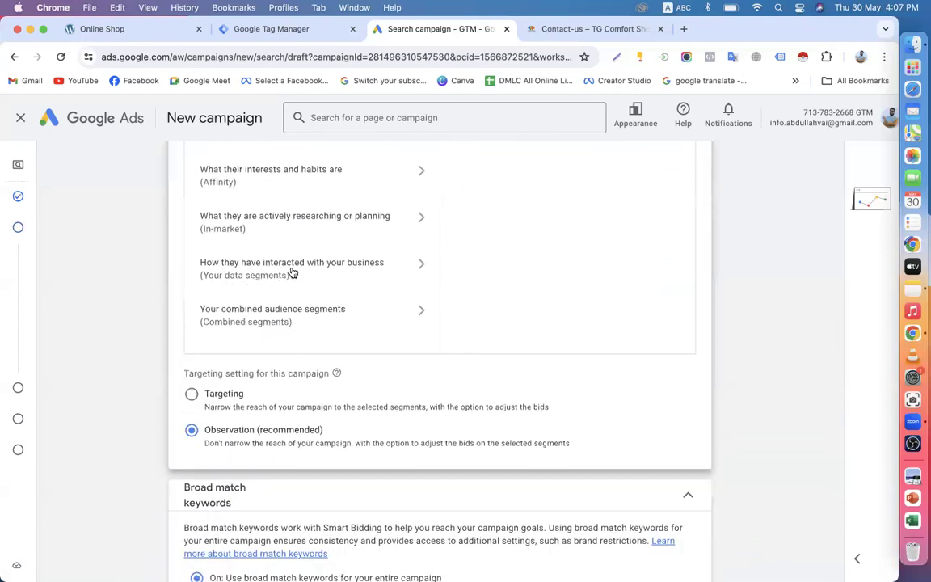
click(415, 264)
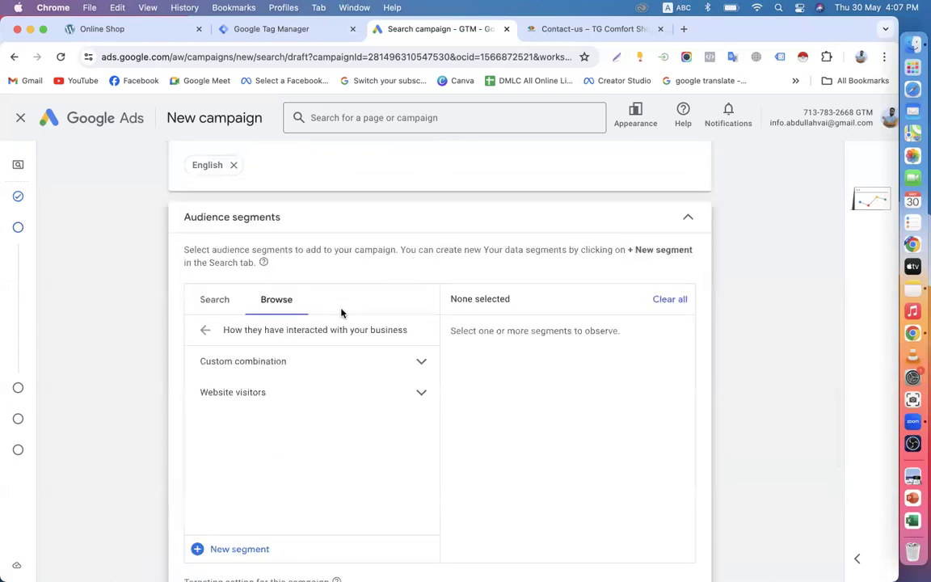
click(388, 392)
scroll(386, 388, down, 5)
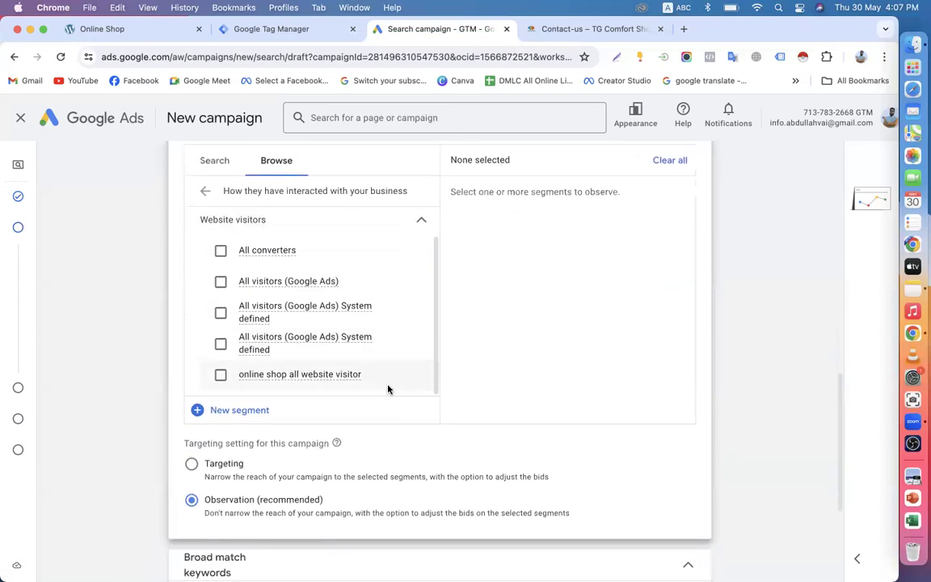
click(221, 327)
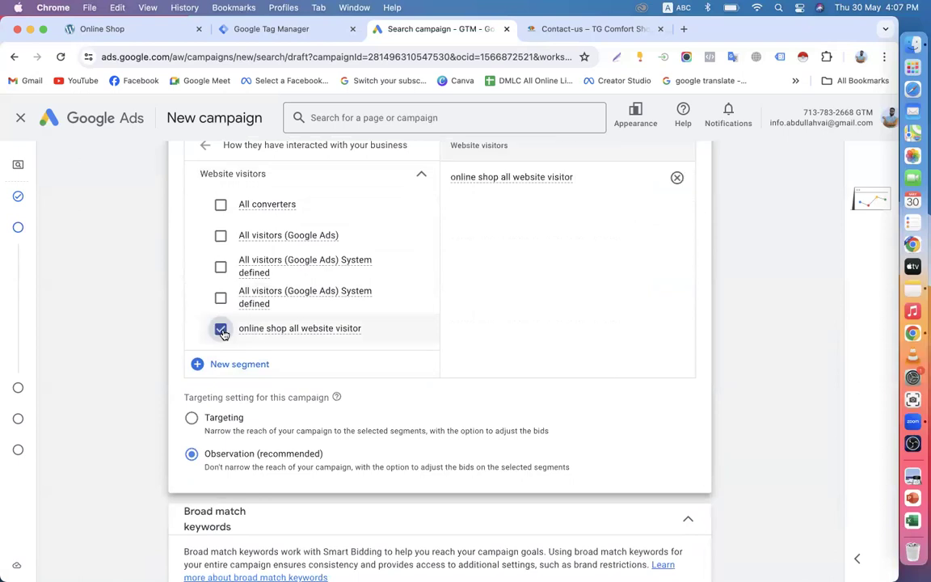
scroll(465, 391, up, 5)
scroll(465, 391, up, 3)
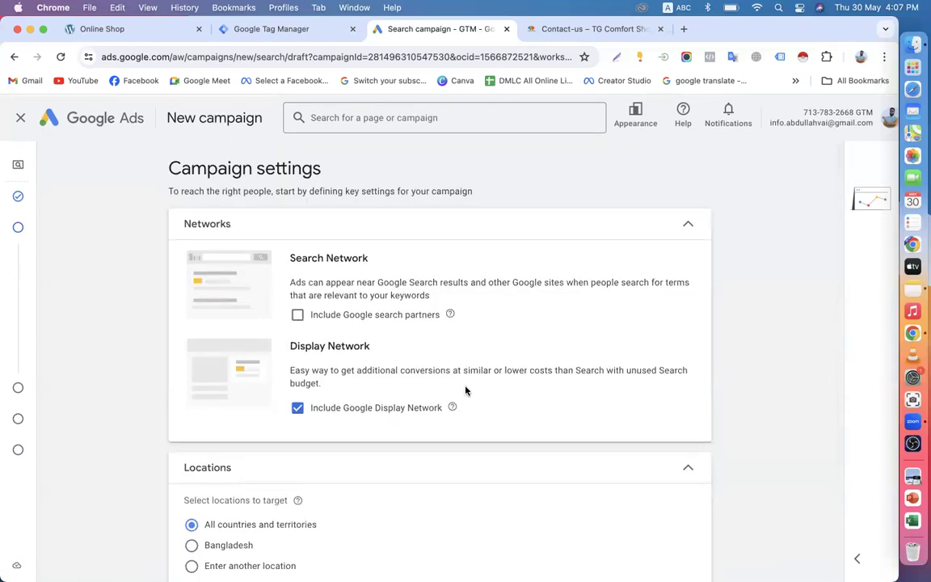
scroll(466, 392, down, 8)
scroll(484, 379, down, 3)
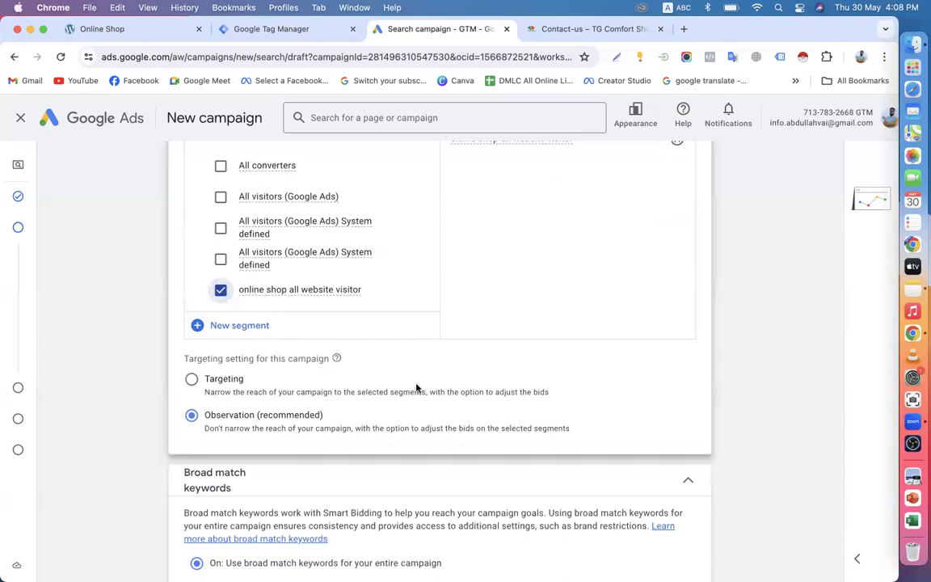
scroll(396, 372, up, 5)
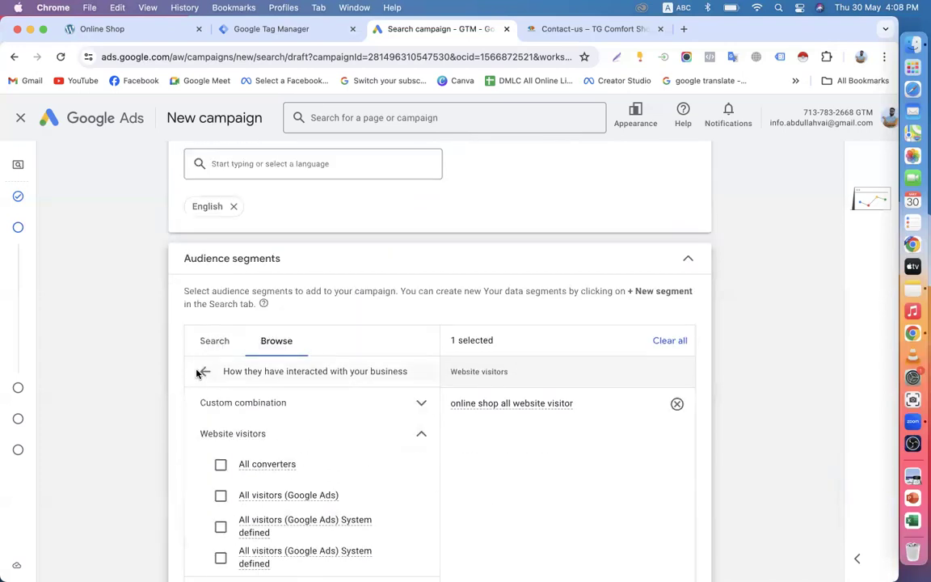
Step: Switch the audience panel to Search, expand additional settings, and highlight the chosen segment's name
click(198, 373)
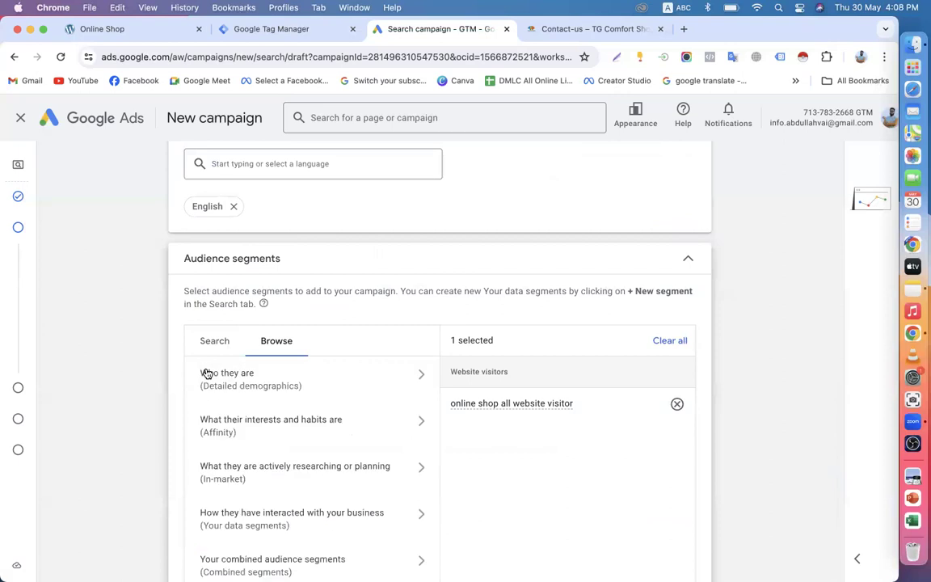
click(211, 341)
scroll(179, 349, down, 6)
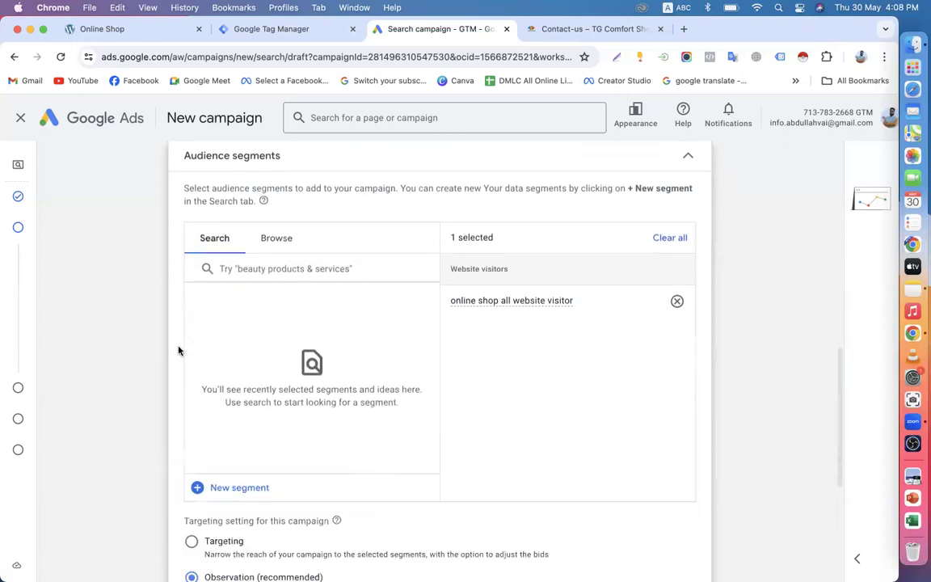
scroll(240, 428, down, 1)
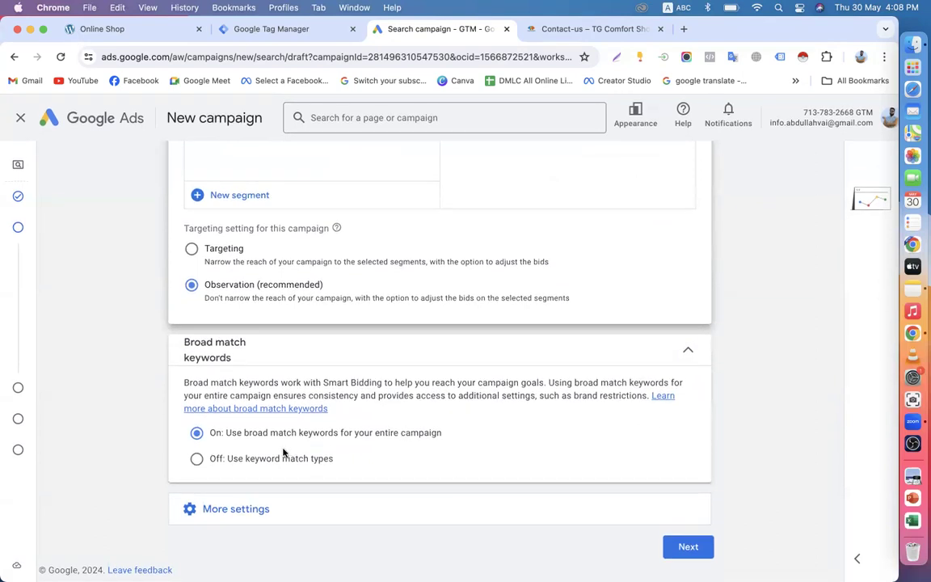
click(220, 511)
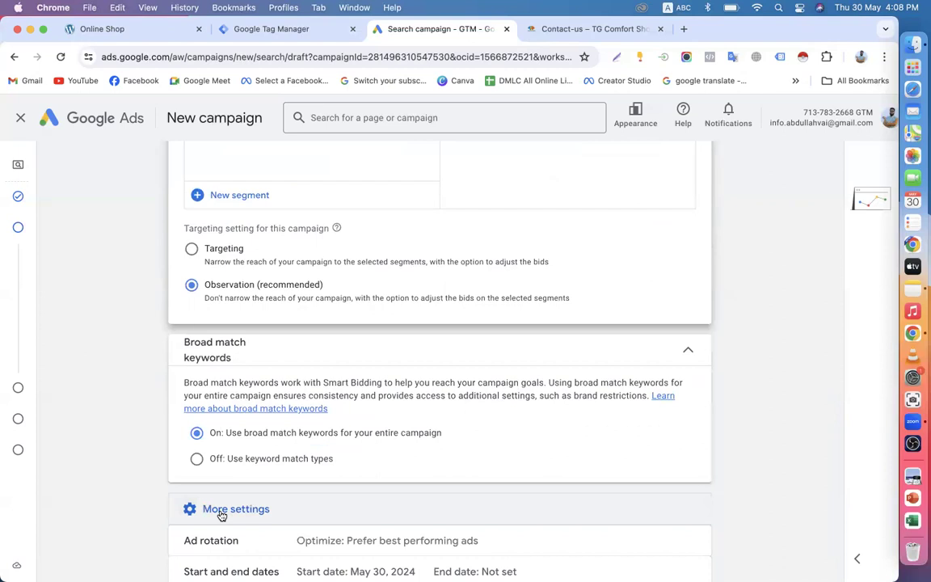
scroll(221, 515, up, 5)
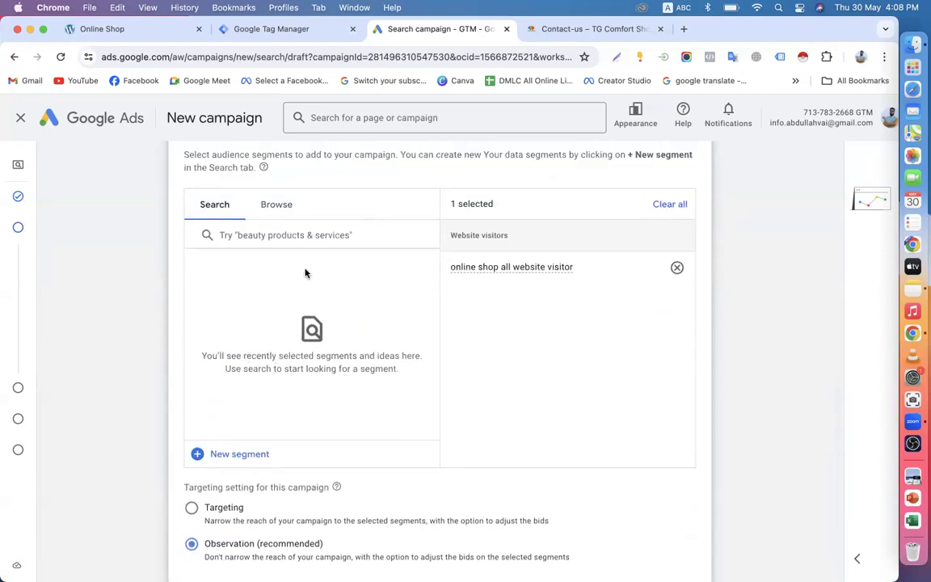
drag(445, 269, 575, 264)
scroll(314, 401, down, 10)
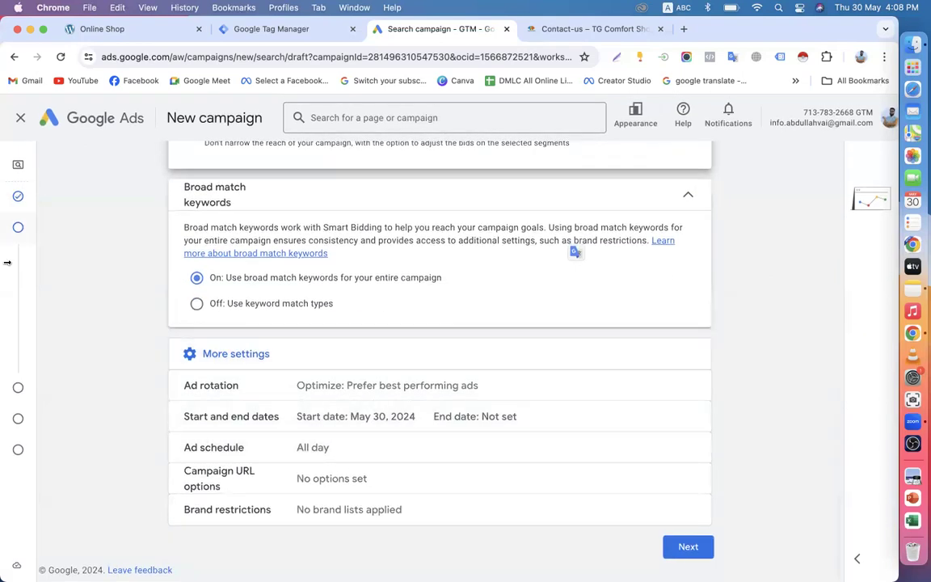
Step: Dismiss the AI ad-help panel, flip between Campaign settings and Keywords and ads, then leave for Overview
mouse_move(8, 262)
click(77, 388)
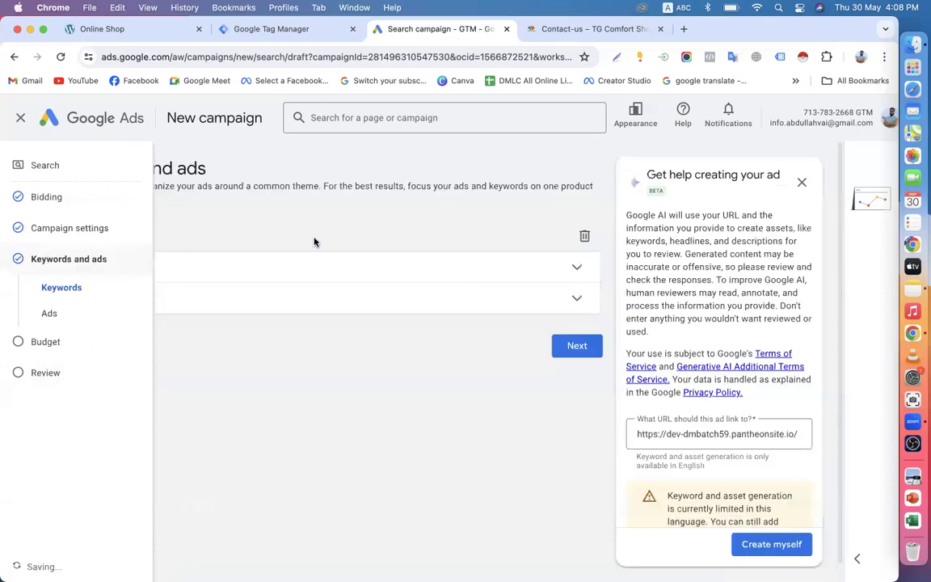
click(201, 273)
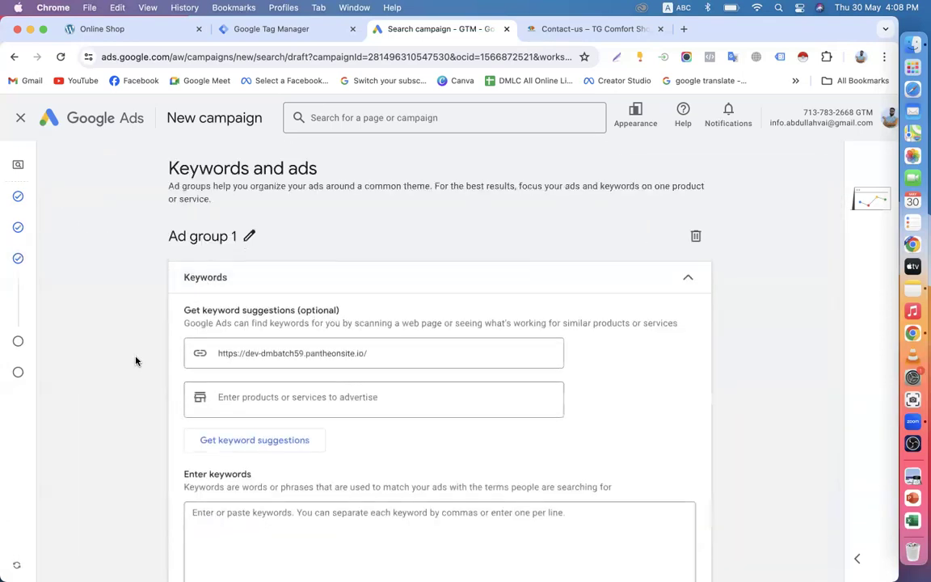
scroll(255, 396, down, 3)
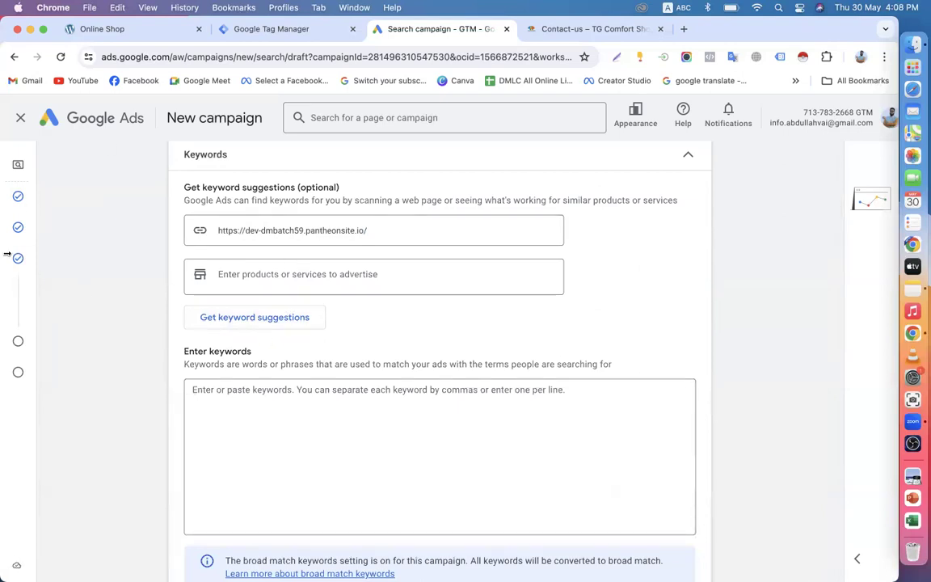
click(69, 226)
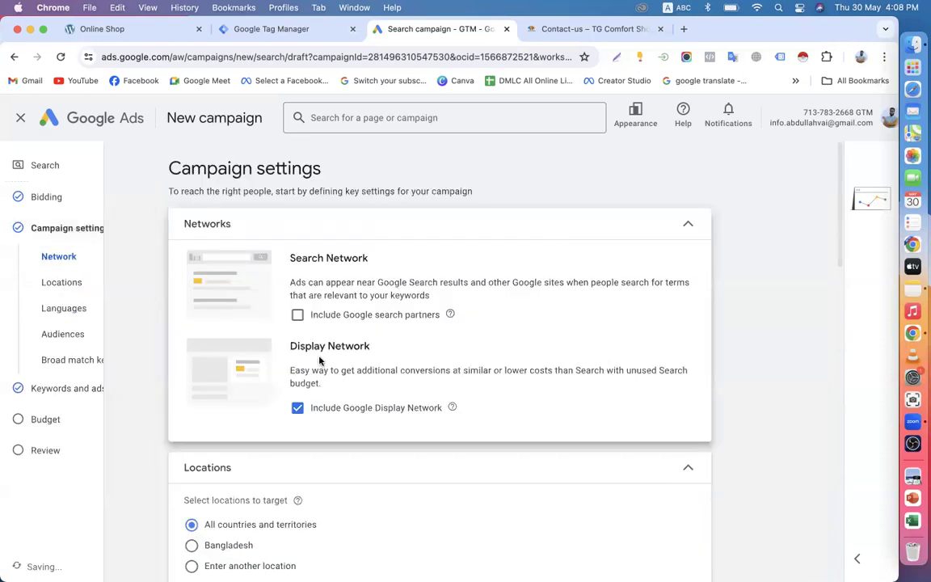
scroll(319, 362, down, 10)
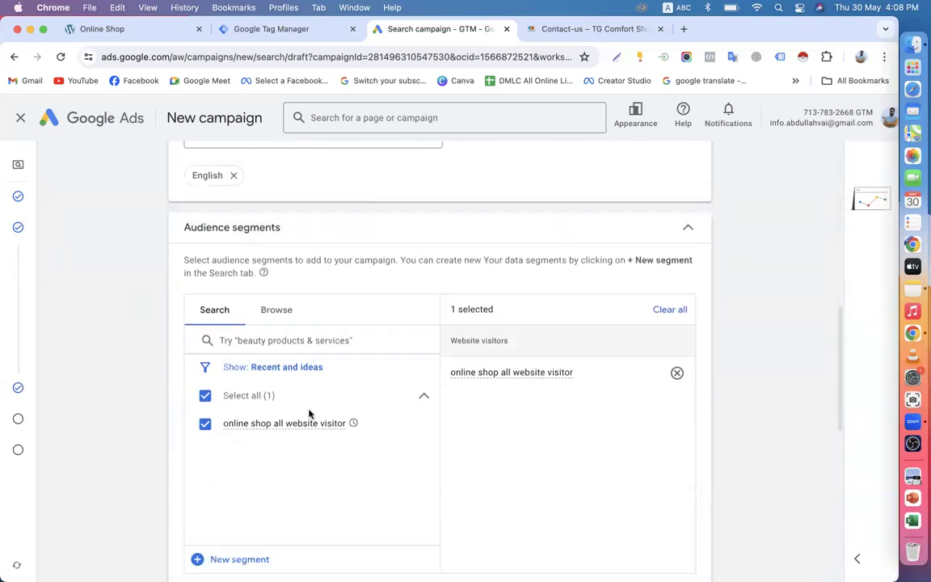
mouse_move(11, 364)
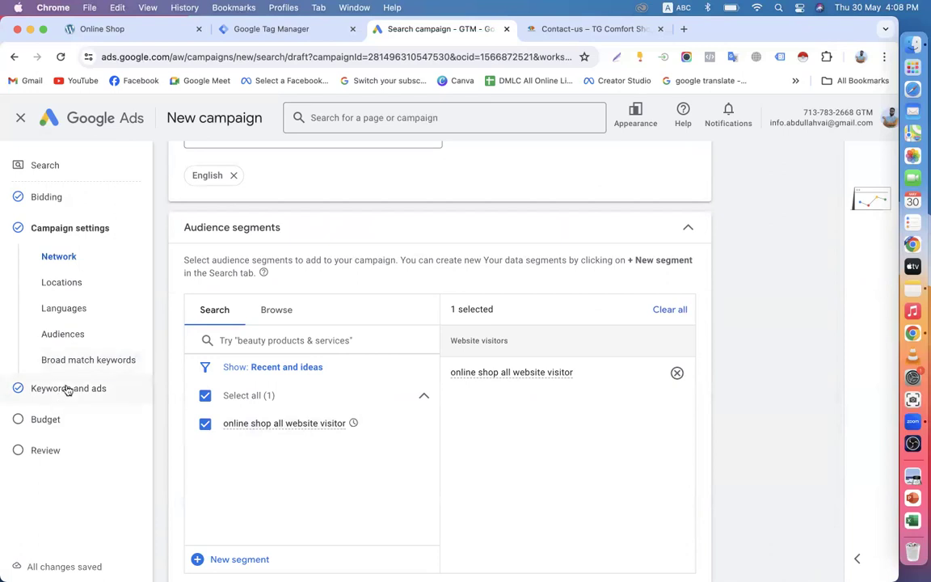
click(68, 389)
scroll(342, 392, down, 3)
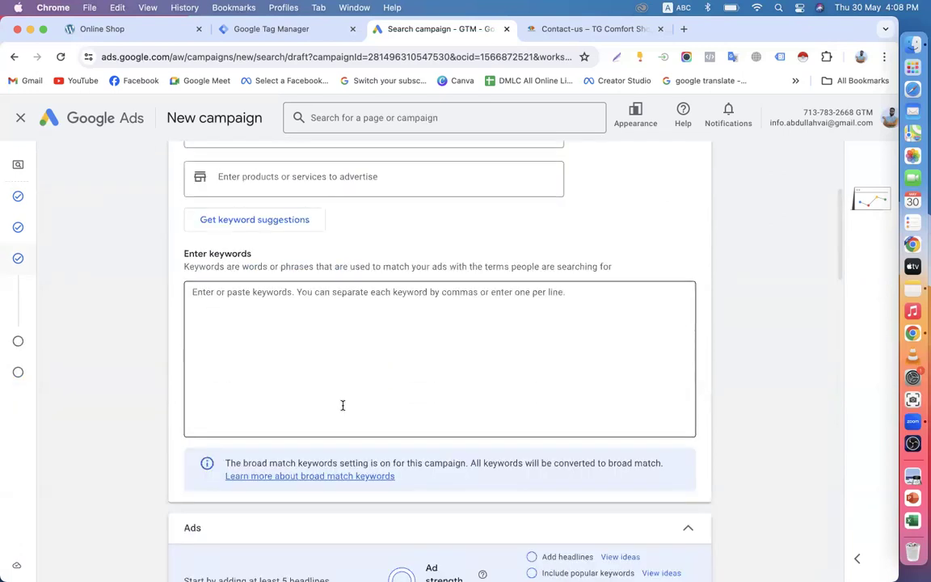
click(80, 118)
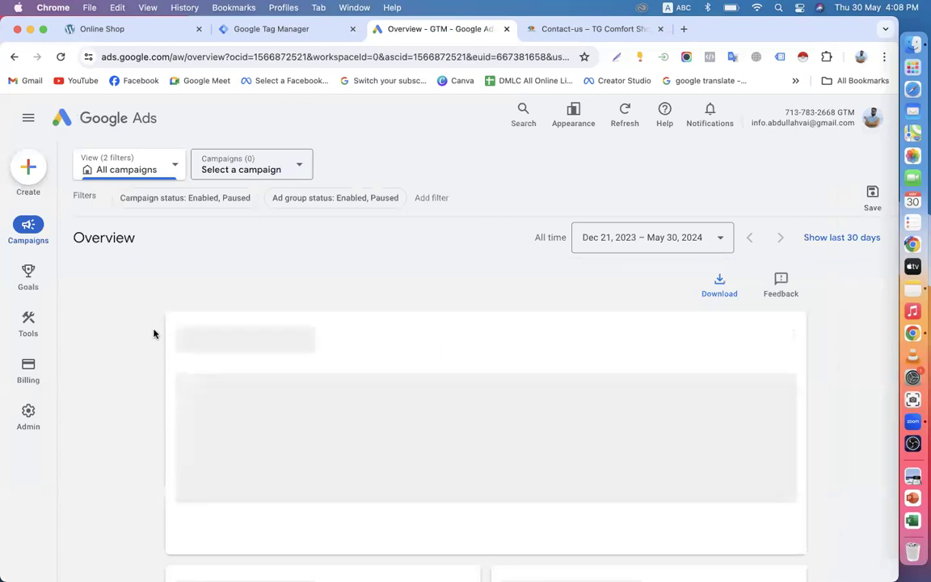
Step: Start a new campaign with Sales as its objective and continue to campaign types
click(219, 291)
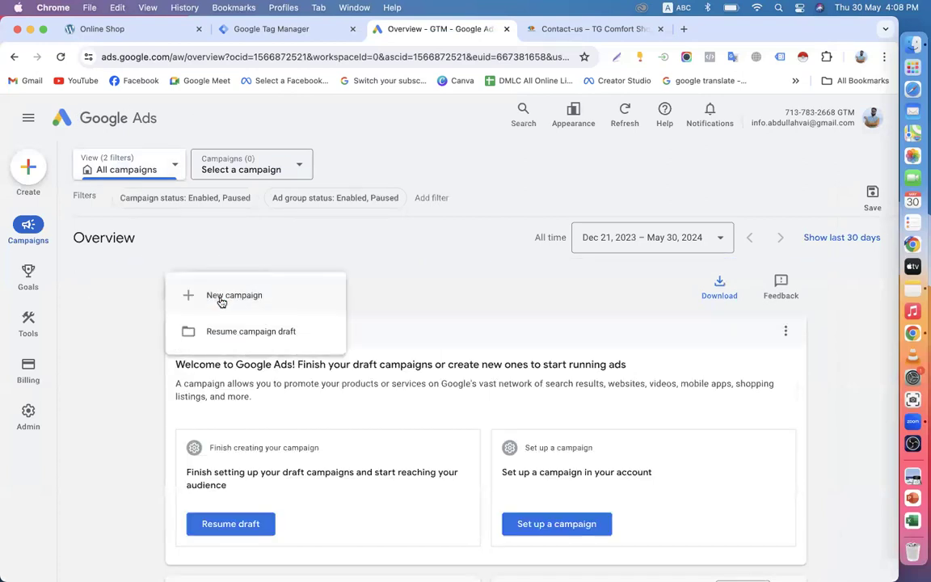
click(221, 299)
scroll(474, 369, down, 1)
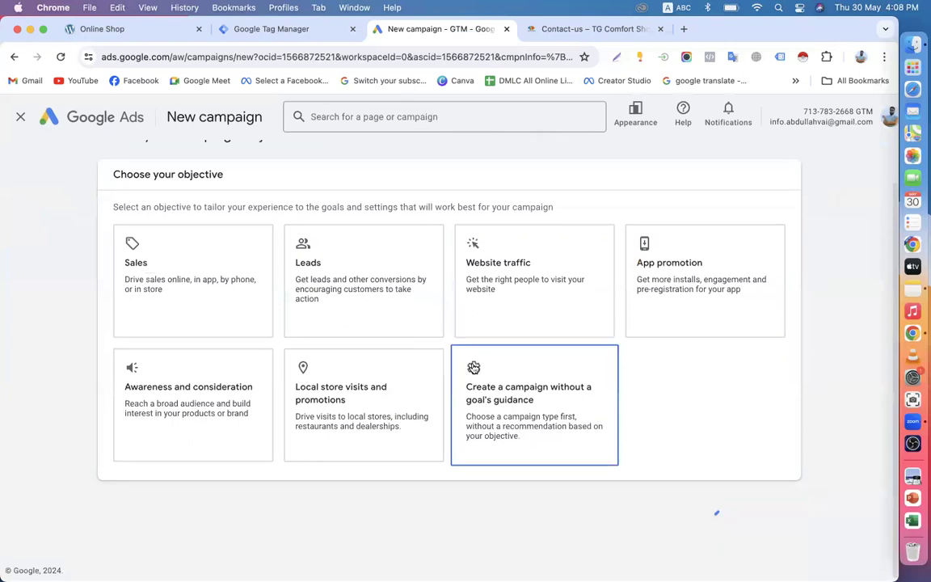
click(202, 304)
scroll(526, 396, down, 5)
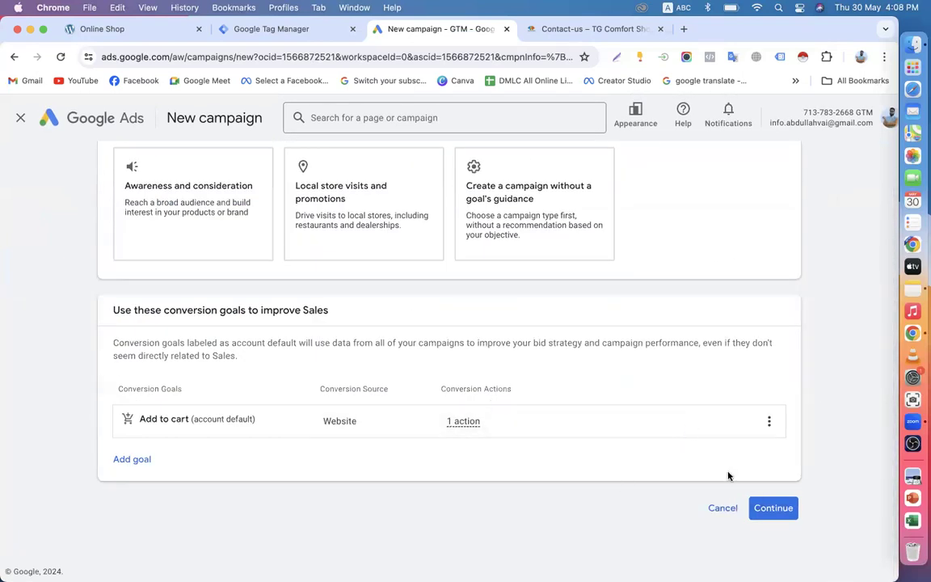
click(773, 507)
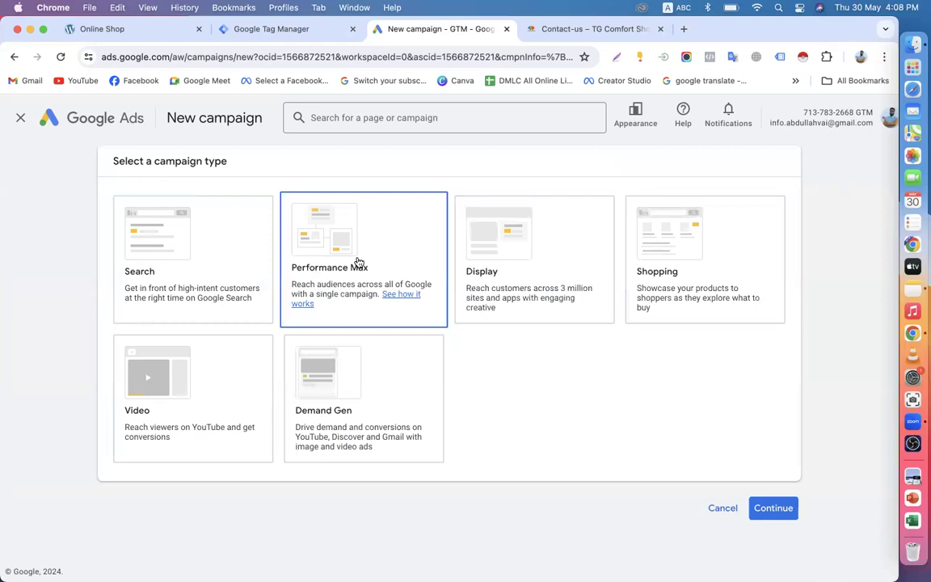
Step: Review the available campaign type cards, then close the new campaign setup
scroll(356, 261, up, 10)
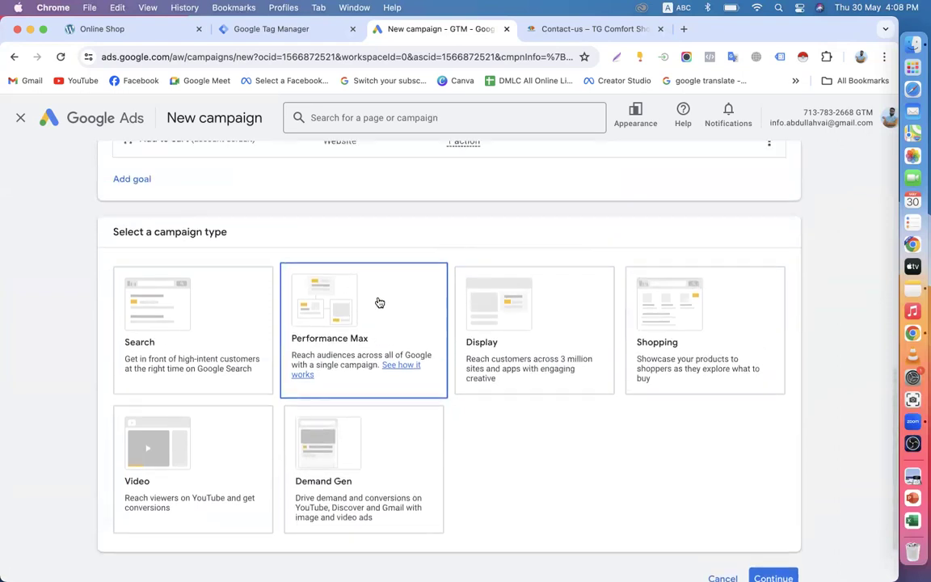
scroll(379, 302, down, 10)
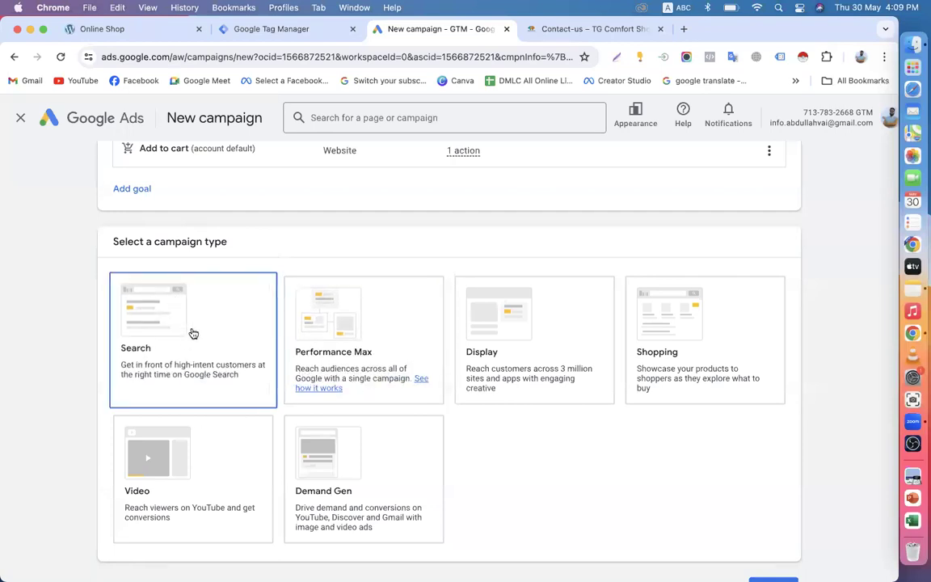
scroll(283, 364, down, 2)
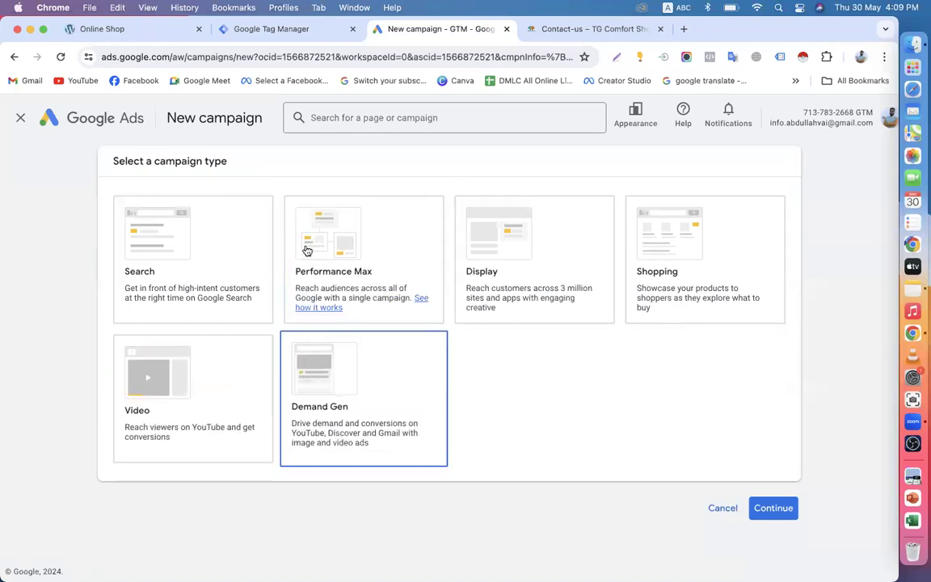
scroll(387, 244, up, 6)
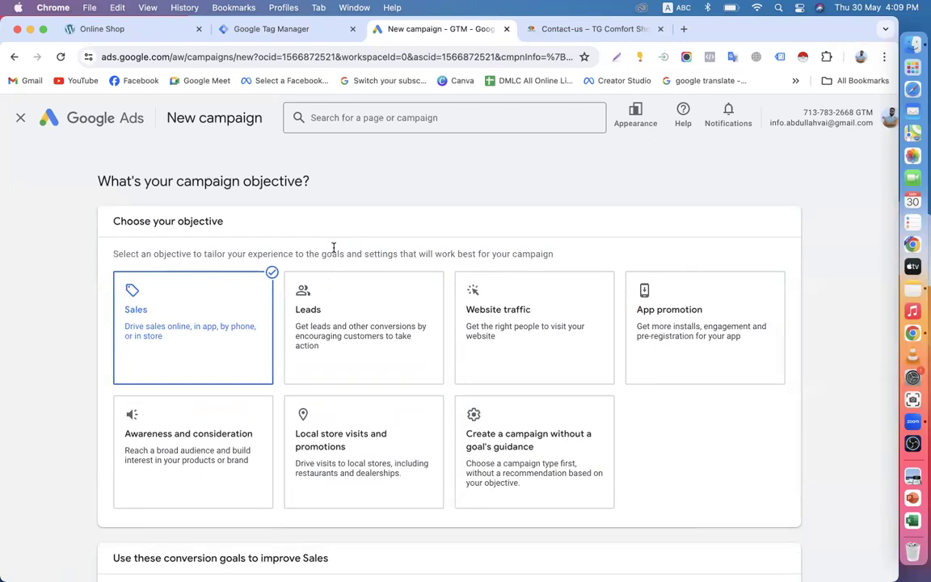
click(21, 120)
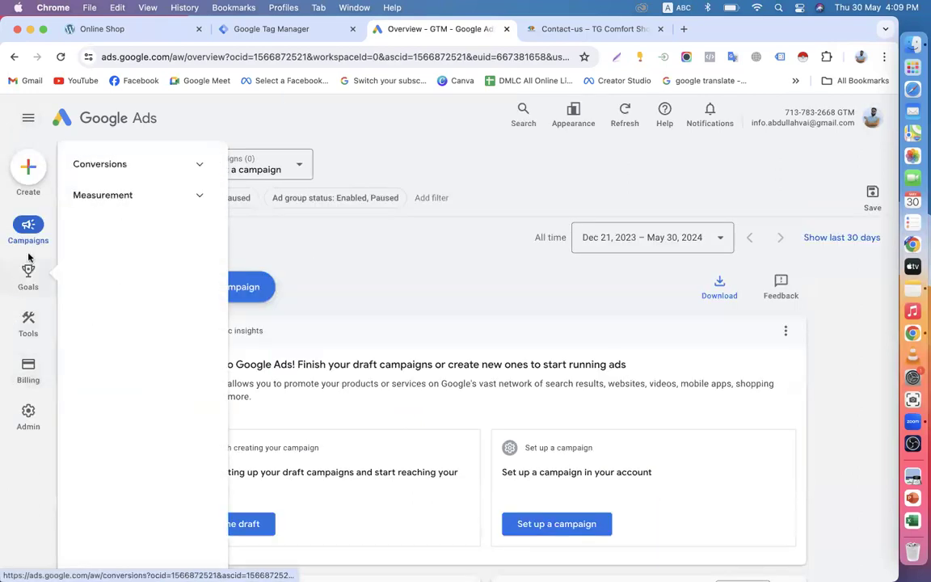
Step: Go to Goals > Conversions > Summary and start a new conversion action
mouse_move(36, 232)
mouse_move(32, 336)
mouse_move(36, 279)
click(97, 166)
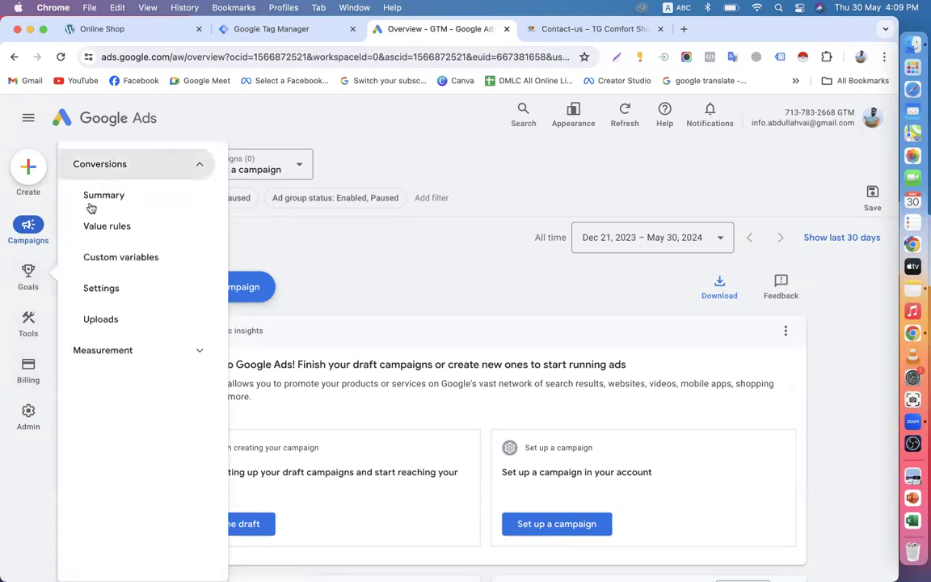
click(104, 198)
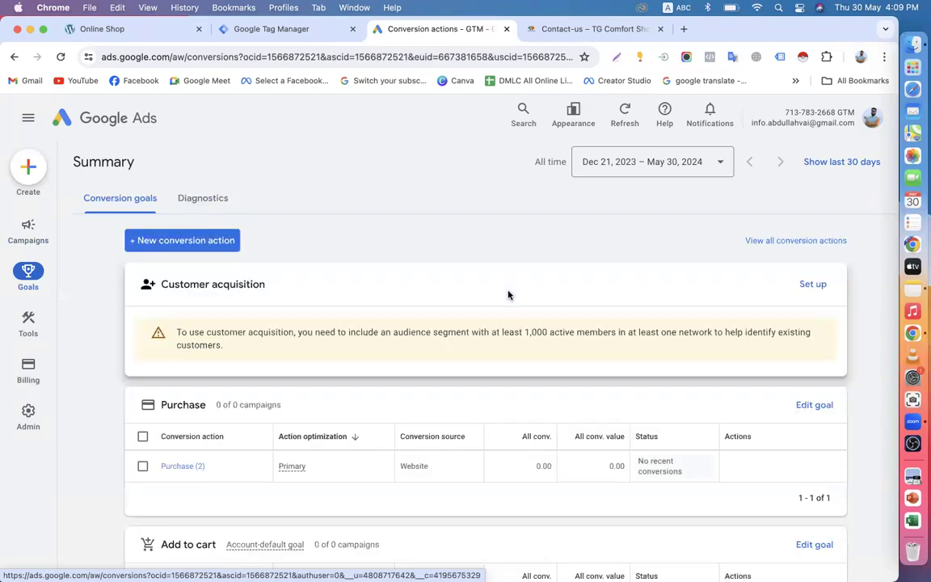
scroll(508, 294, down, 2)
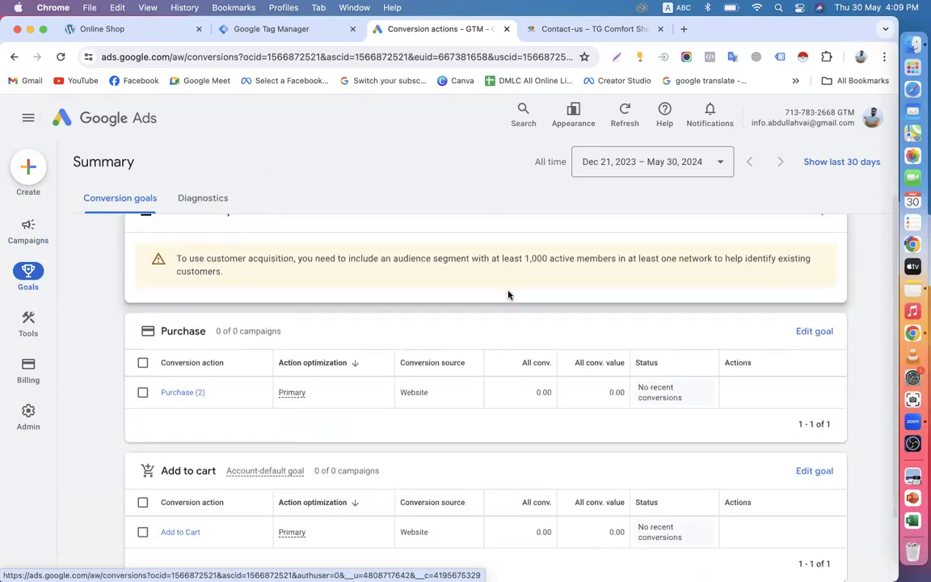
scroll(350, 368, up, 2)
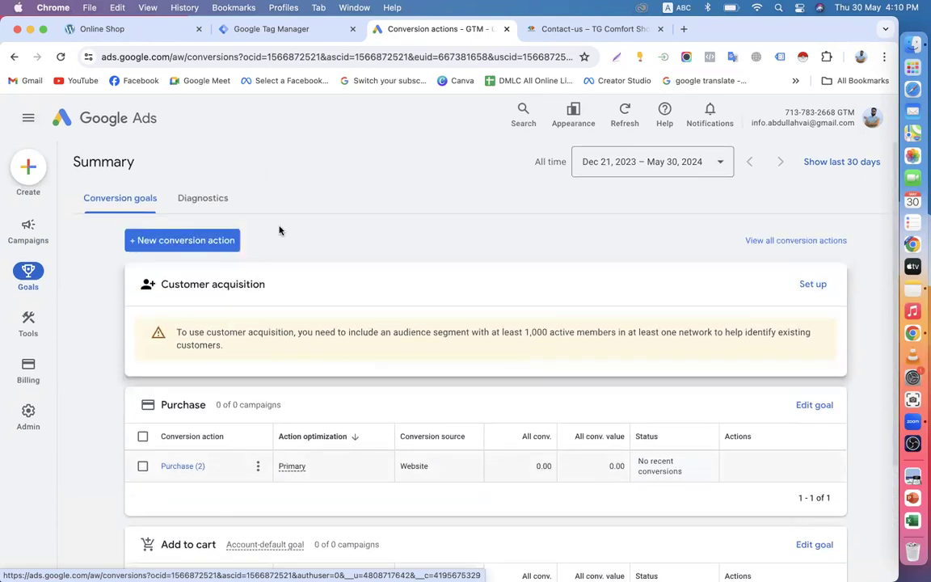
click(181, 249)
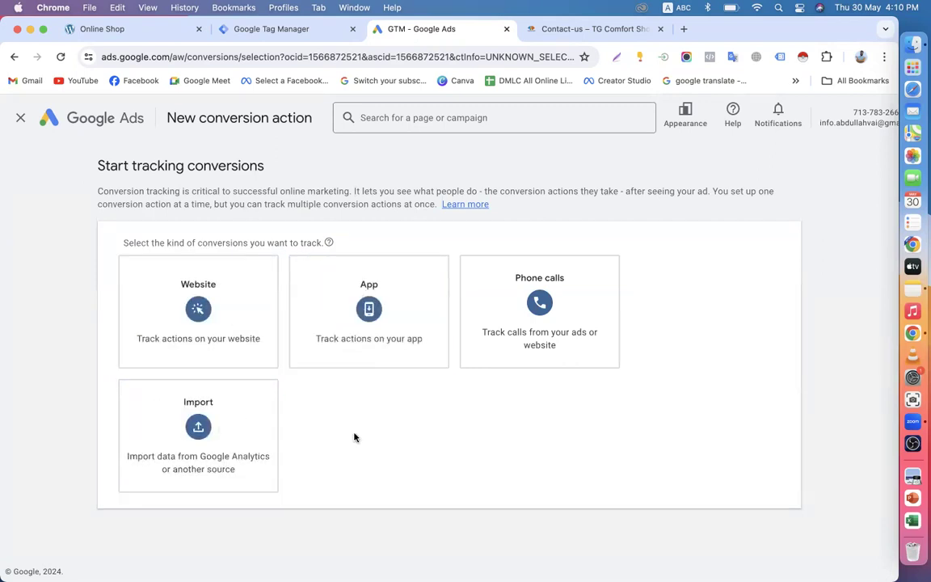
Step: Track phone calls, comparing call sources and settling on clicks on your number on your mobile website
click(536, 323)
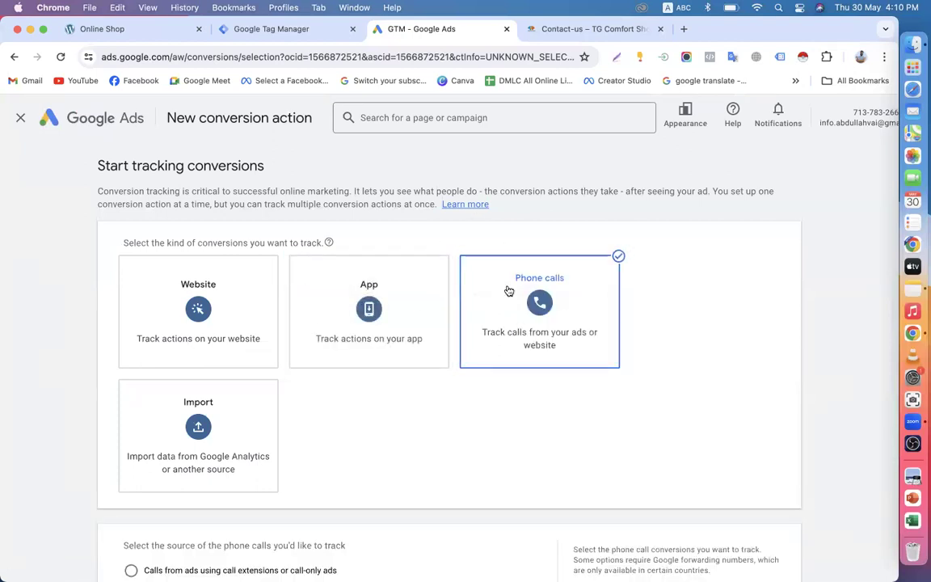
scroll(724, 312, down, 3)
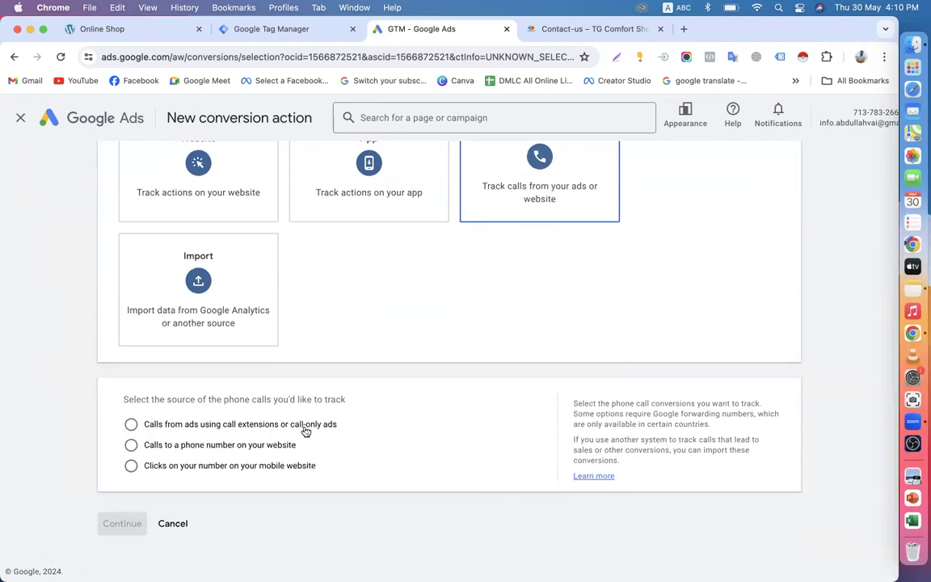
click(132, 446)
click(133, 469)
click(150, 446)
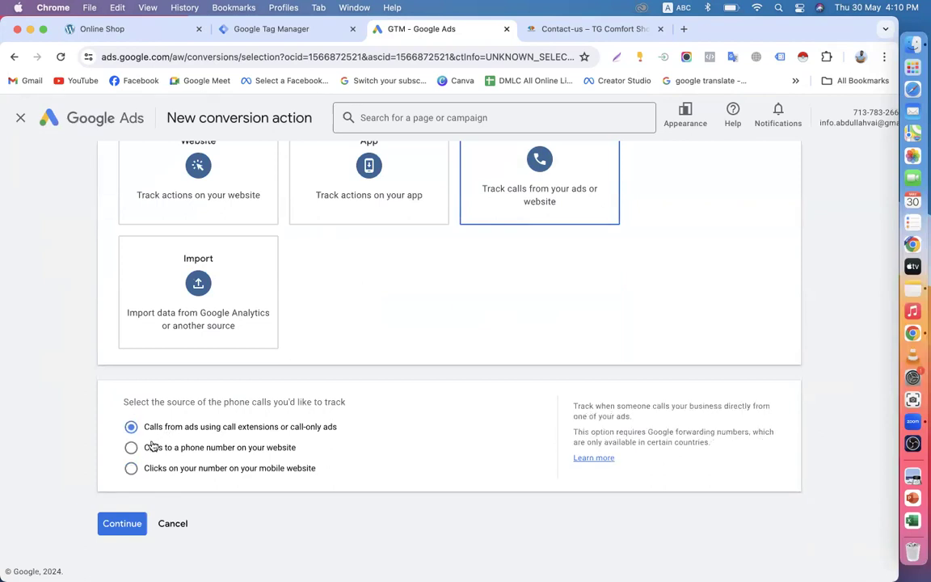
click(131, 427)
click(130, 447)
click(139, 468)
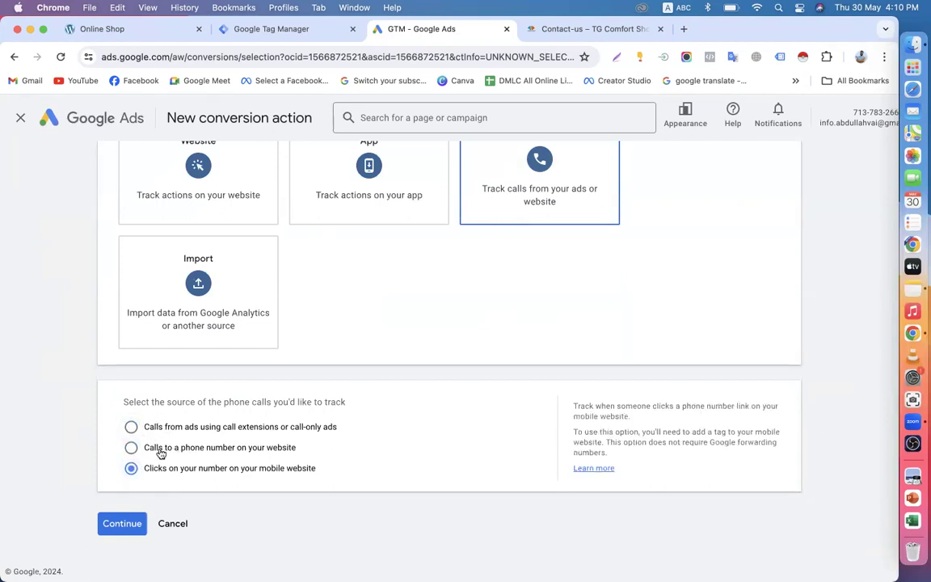
drag(269, 452, 351, 454)
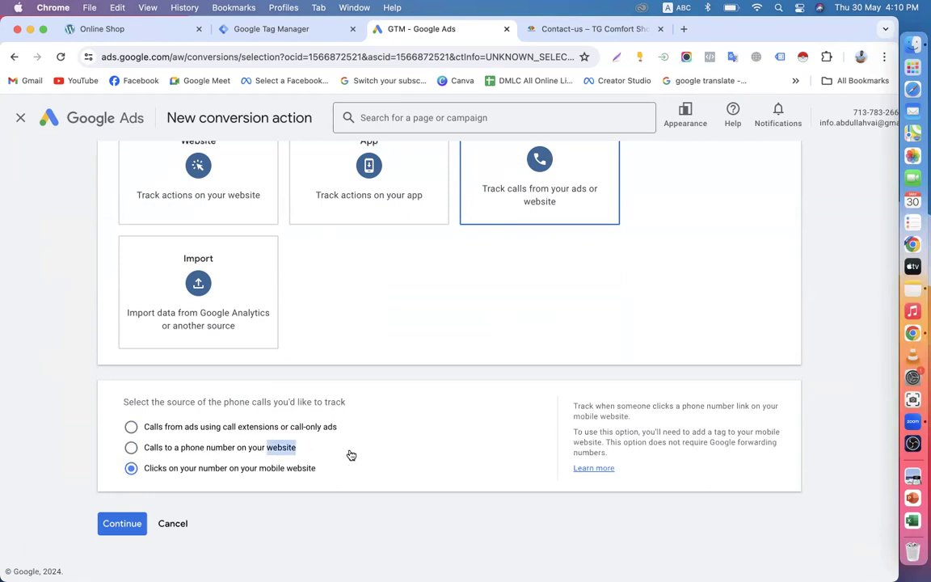
click(142, 470)
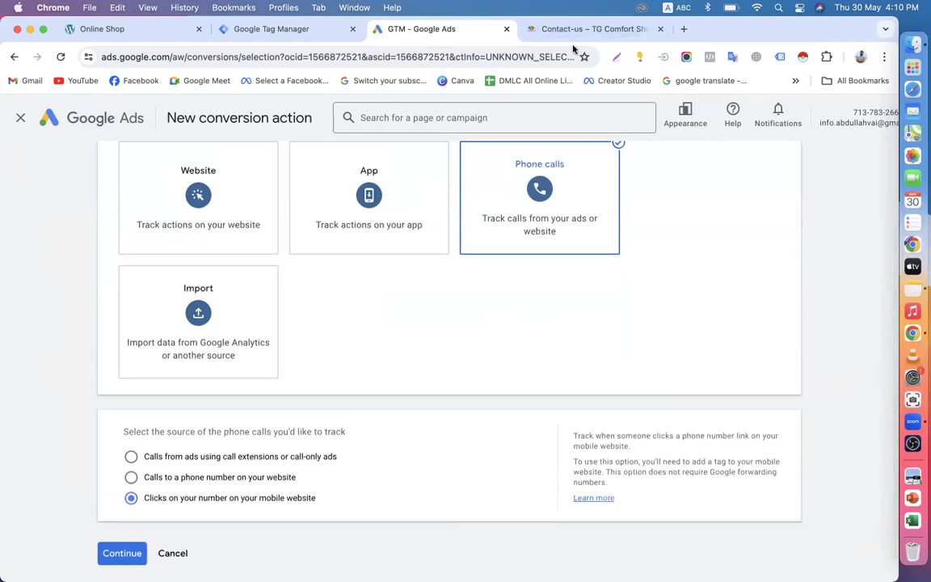
click(549, 32)
Step: Find and highlight the shop's phone number in the storefront footer, then return to Google Ads
scroll(357, 382, down, 10)
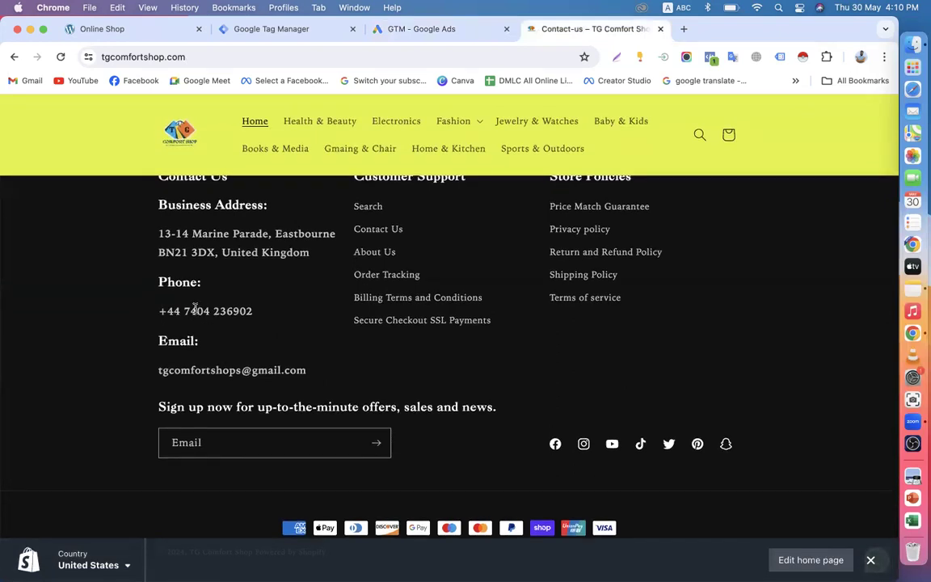
drag(157, 311, 322, 313)
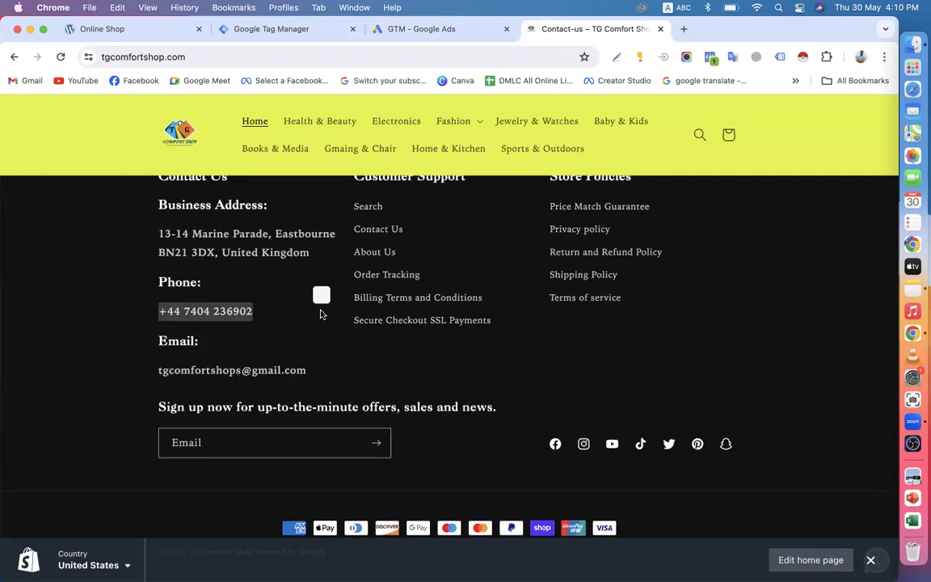
scroll(320, 314, up, 10)
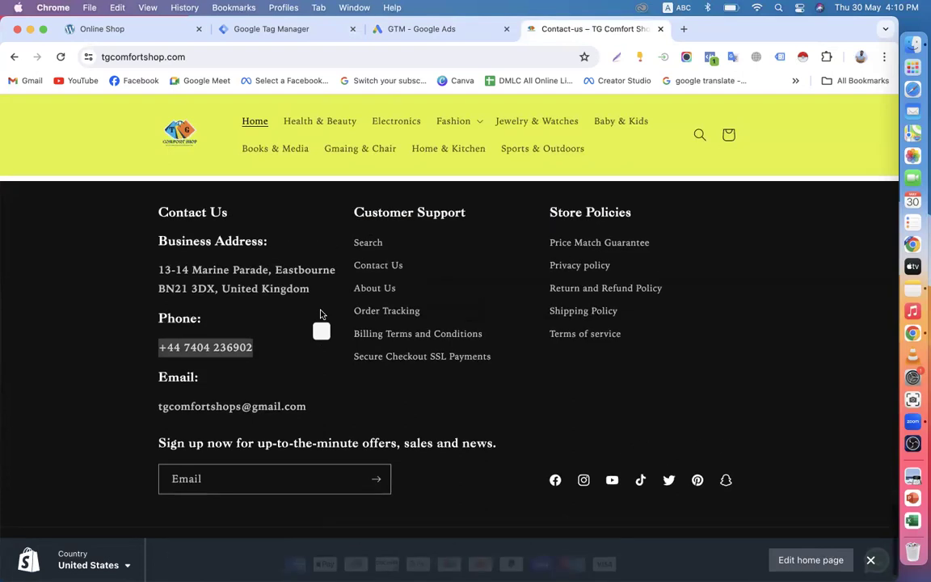
scroll(320, 314, down, 10)
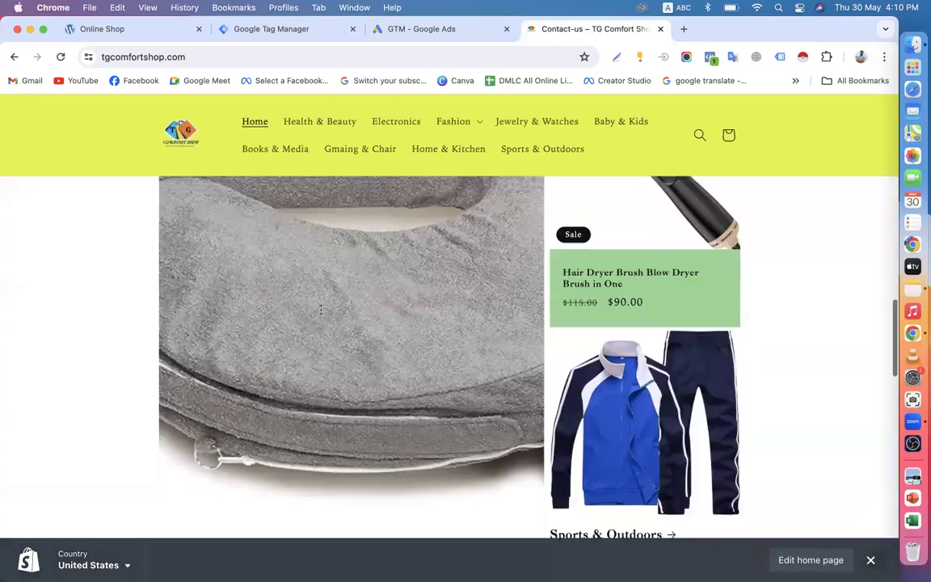
click(59, 331)
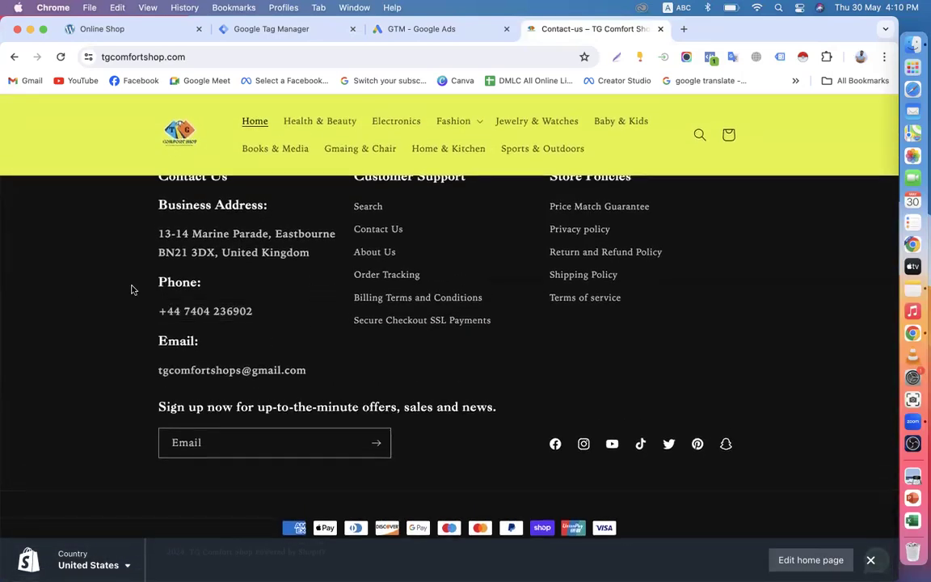
drag(158, 312, 323, 312)
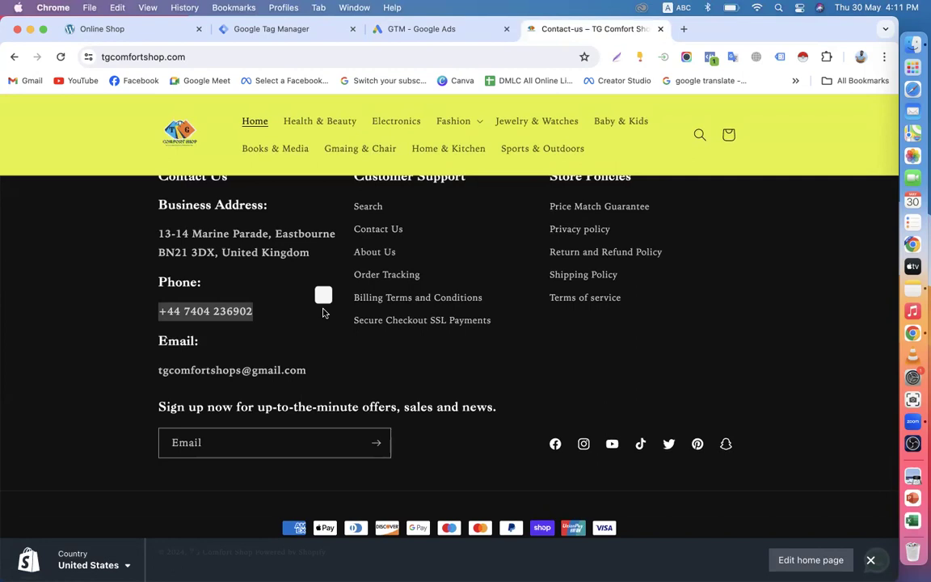
click(287, 316)
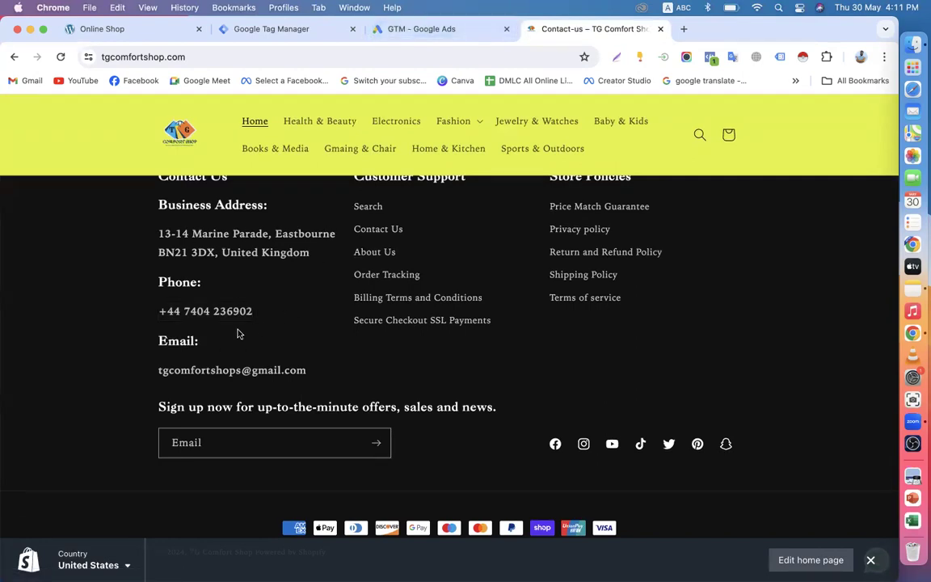
scroll(315, 334, up, 5)
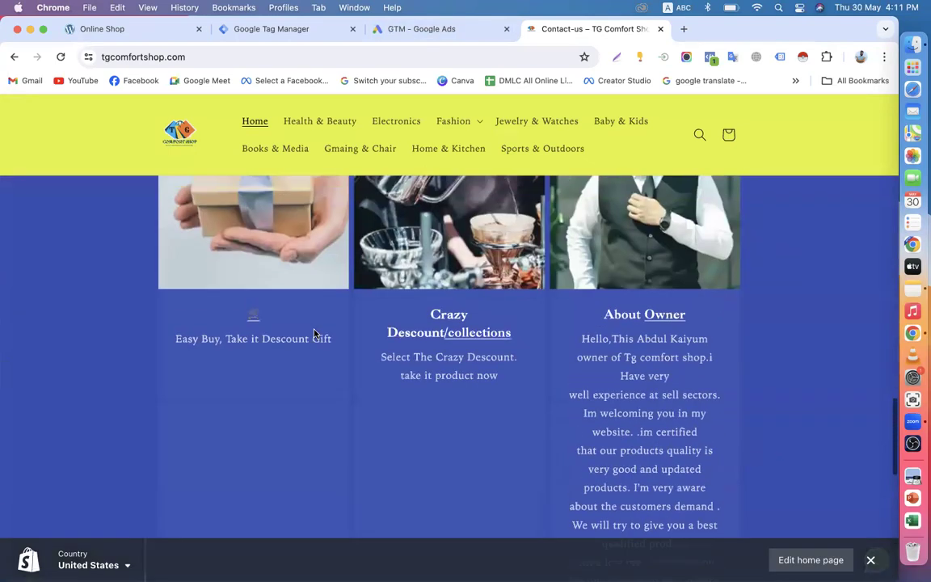
scroll(315, 332, down, 5)
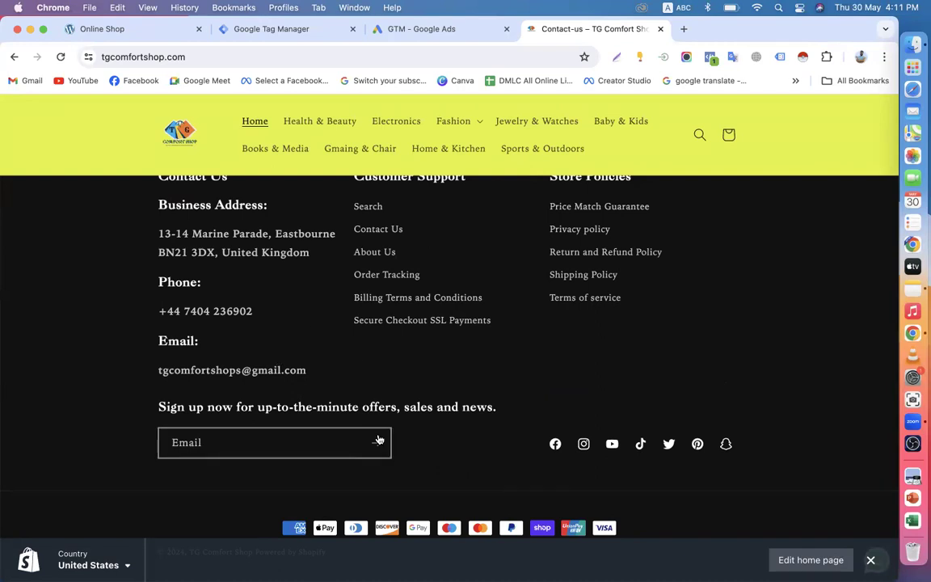
drag(159, 317, 285, 322)
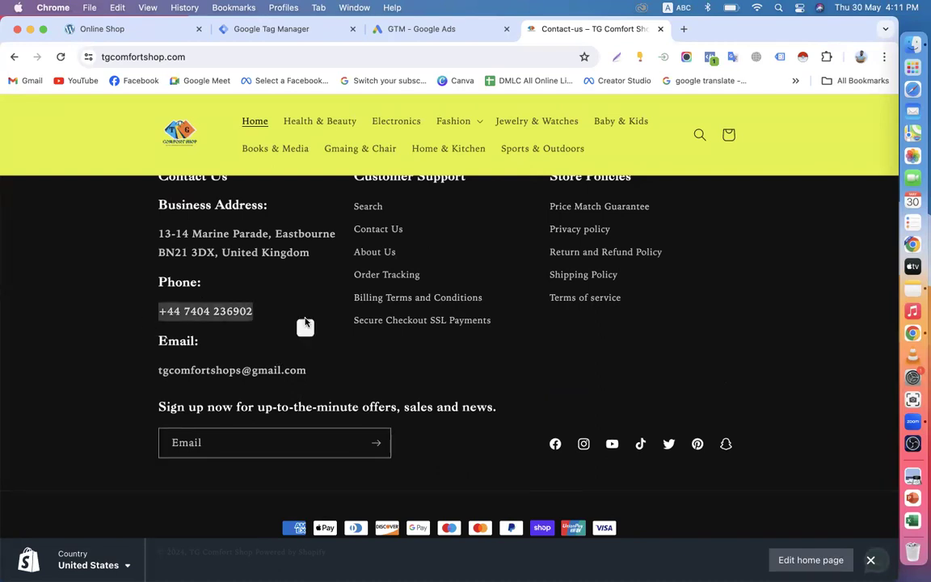
click(447, 29)
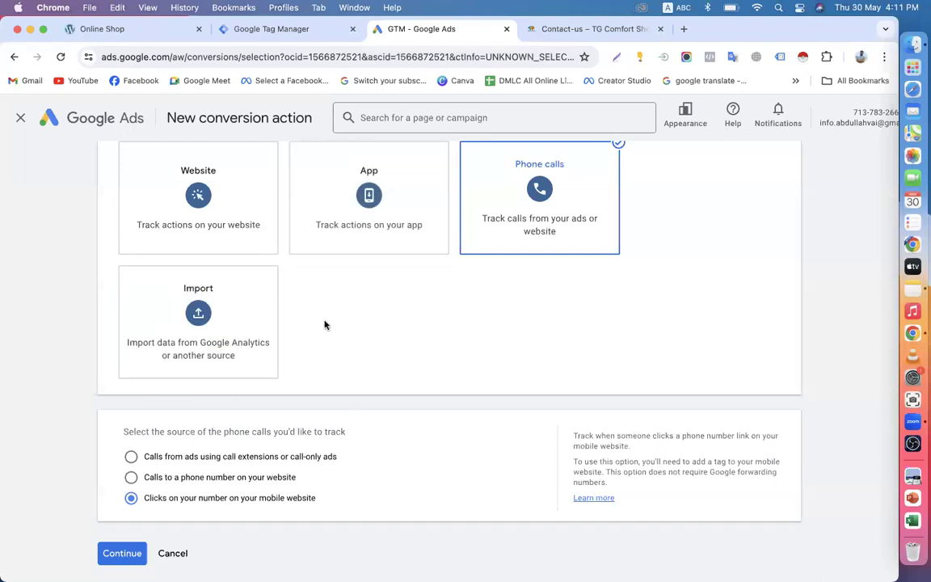
Step: Choose 'Calls to a phone number on your website' as the source and continue to the details form
scroll(223, 432, down, 1)
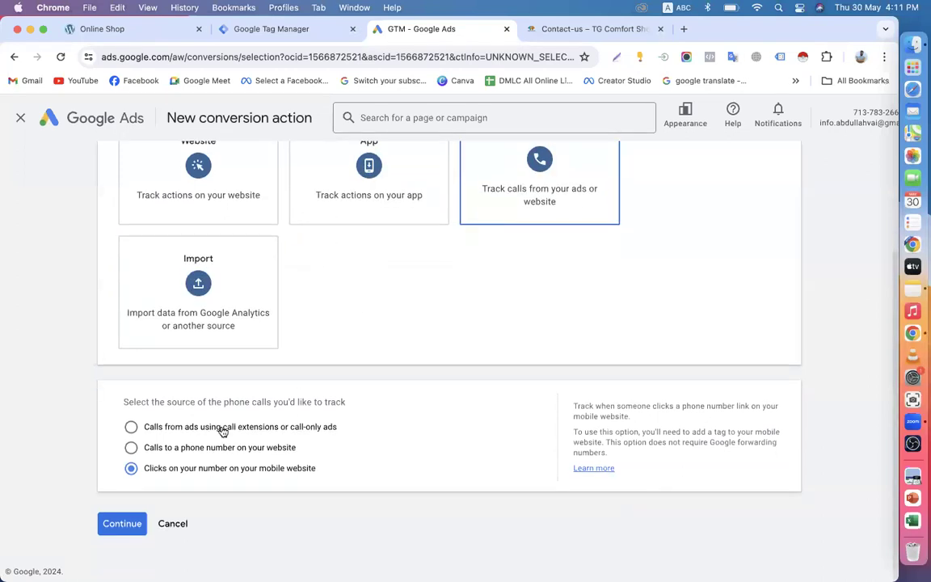
click(132, 446)
click(136, 468)
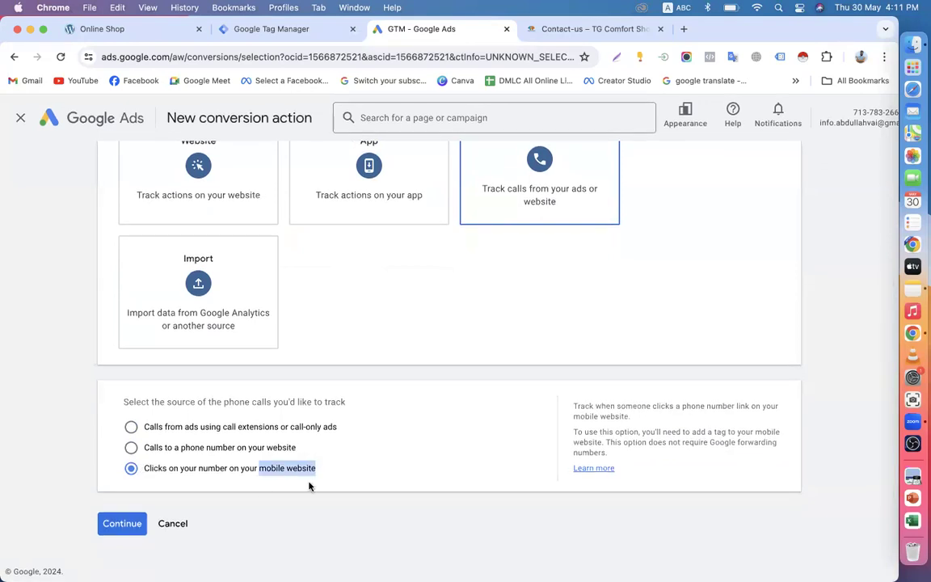
drag(172, 453, 312, 449)
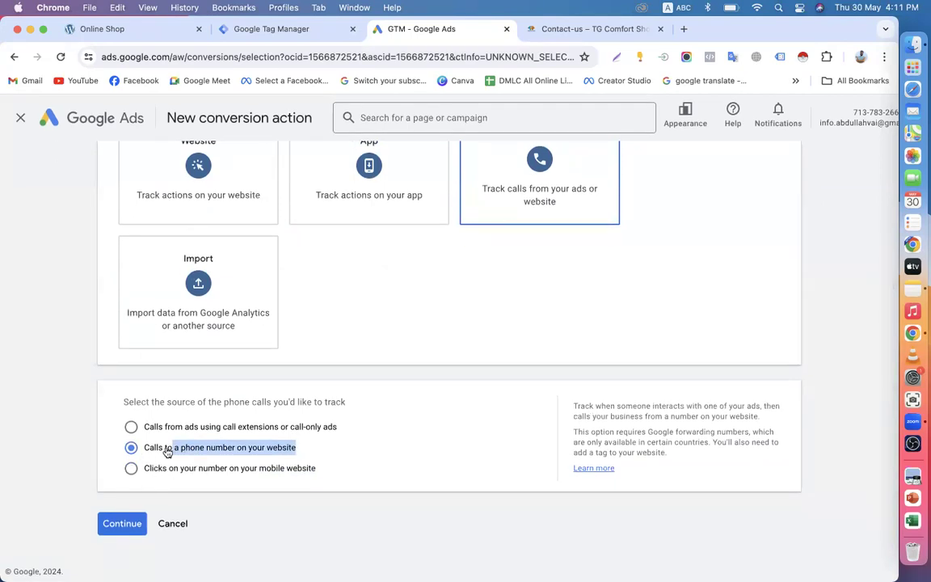
click(142, 449)
click(119, 523)
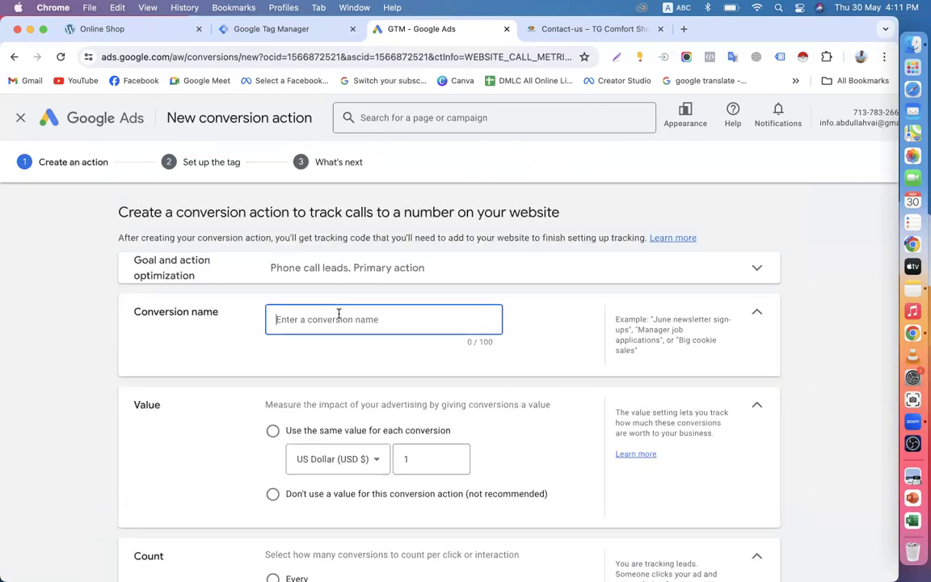
Step: Keep goal category Phone call lead as Primary and name the conversion 'Computer Website Call'
scroll(338, 315, down, 2)
scroll(330, 294, up, 2)
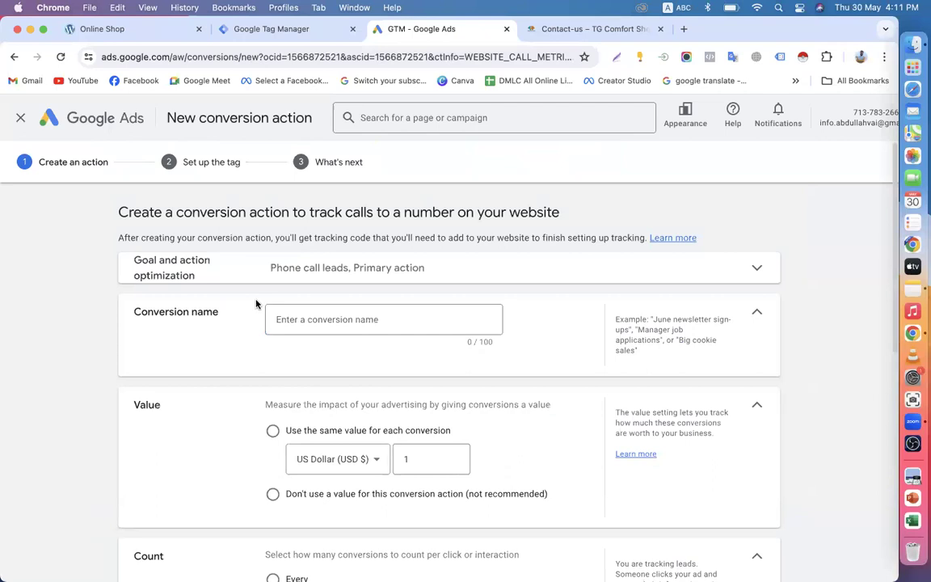
click(341, 270)
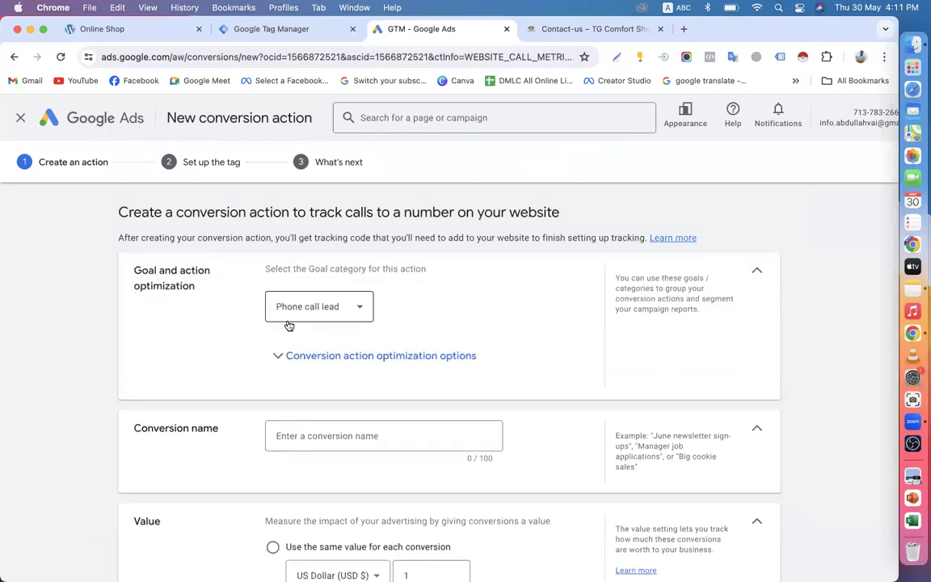
click(353, 311)
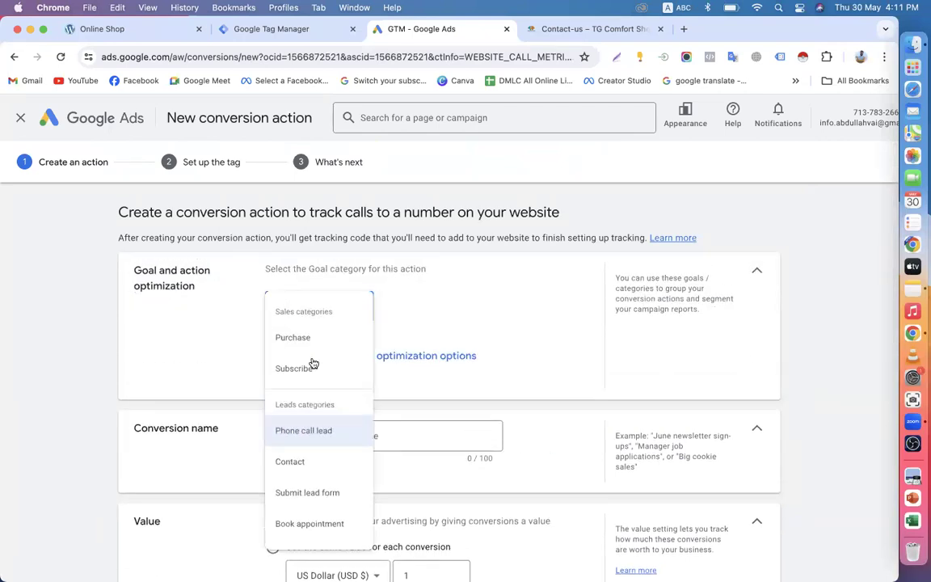
click(305, 433)
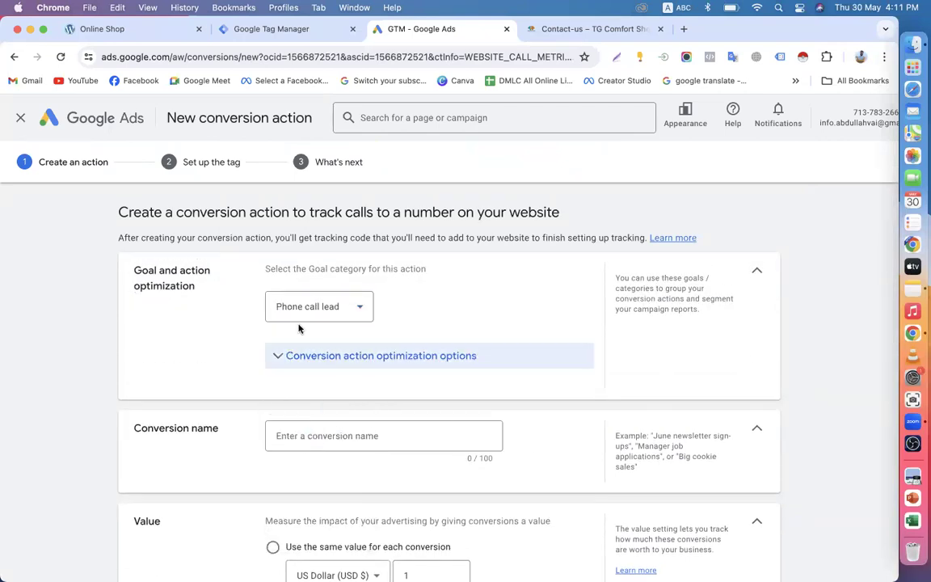
click(755, 275)
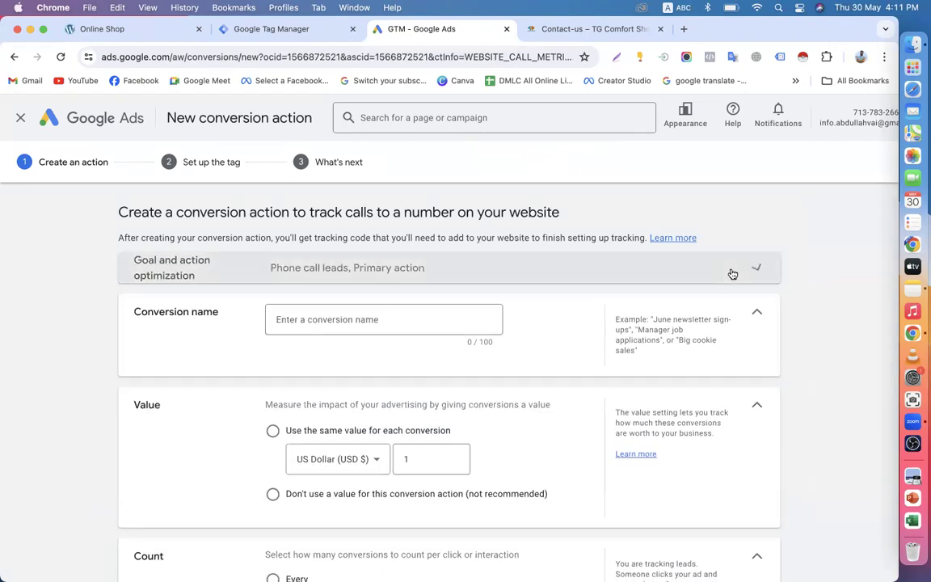
click(297, 318)
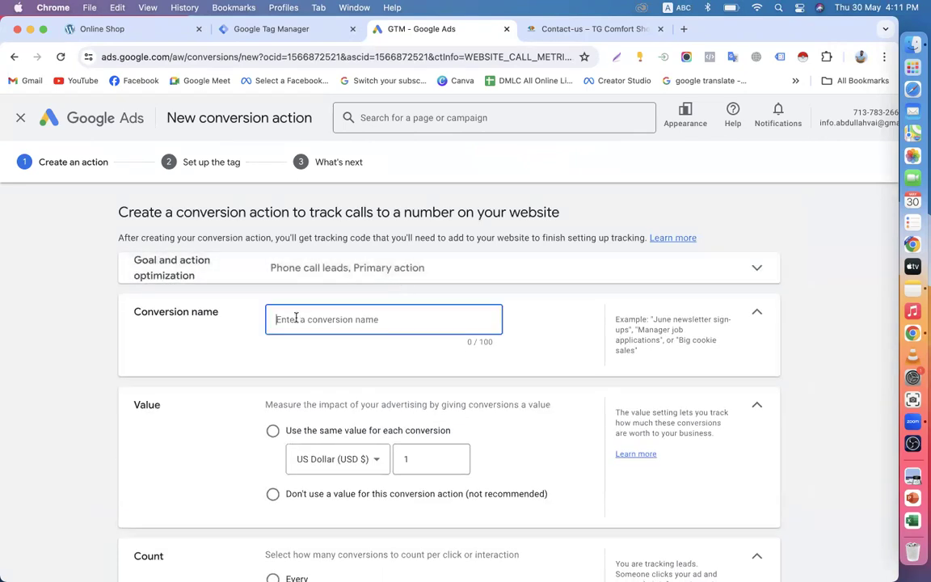
text(Computer Website Call)
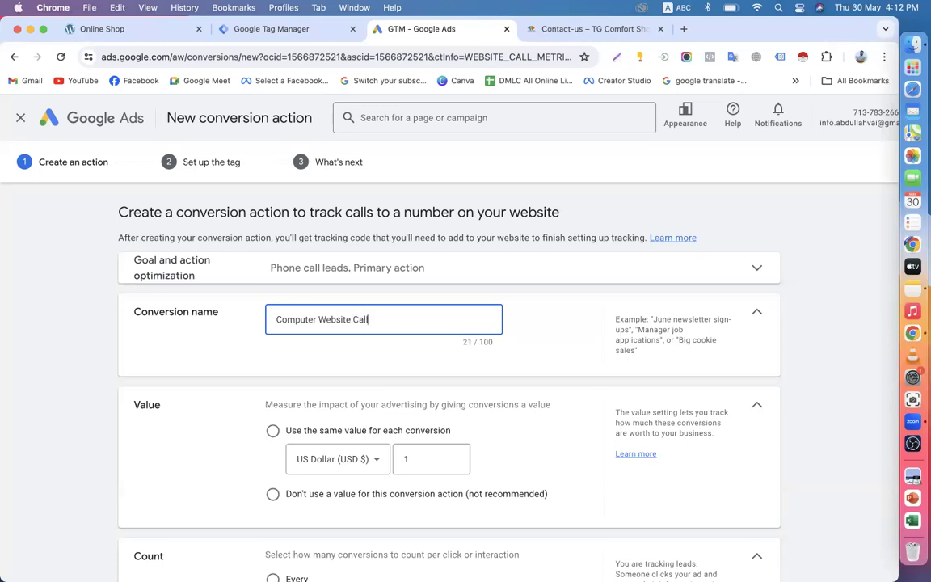
scroll(357, 255, down, 3)
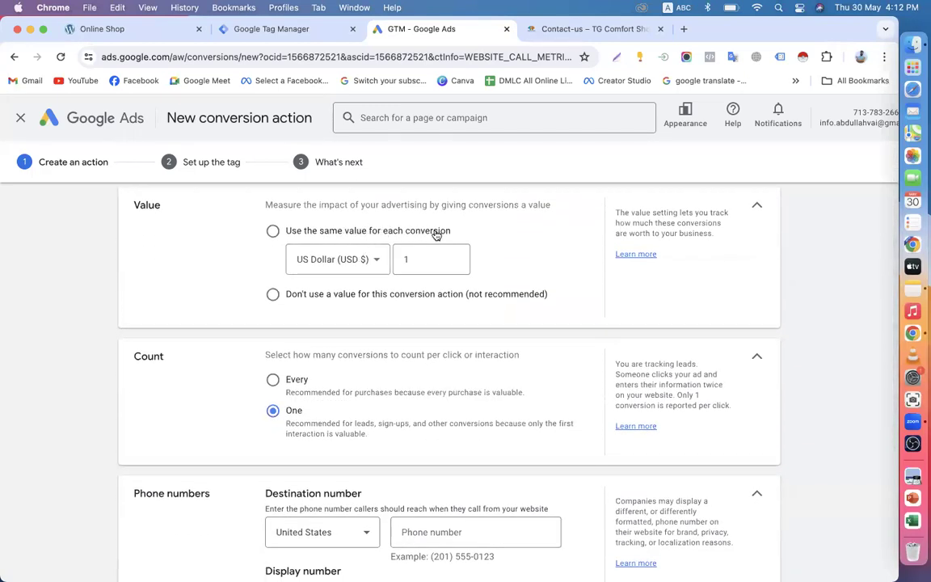
Step: Select 'Don't use a value for this conversion action', keeping Count at One
click(272, 294)
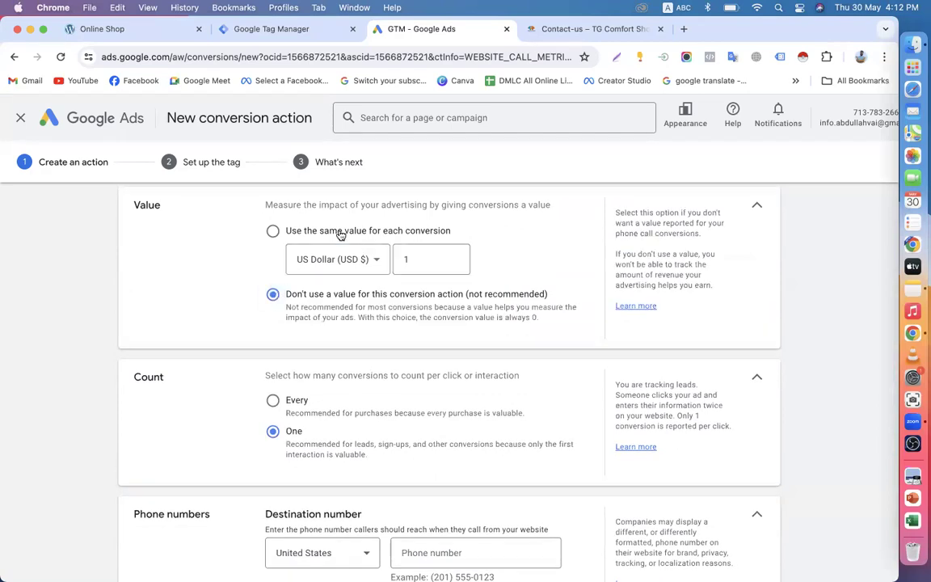
click(274, 231)
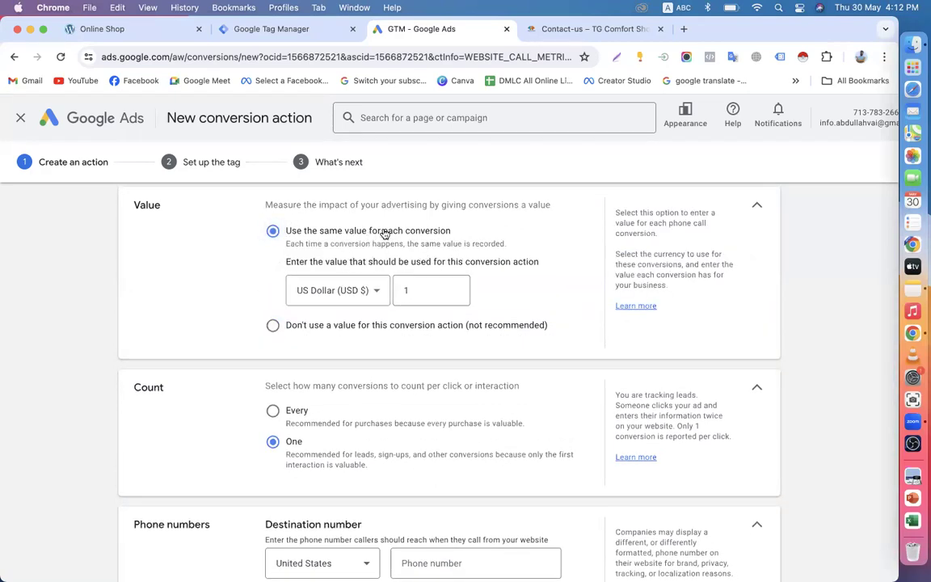
click(273, 327)
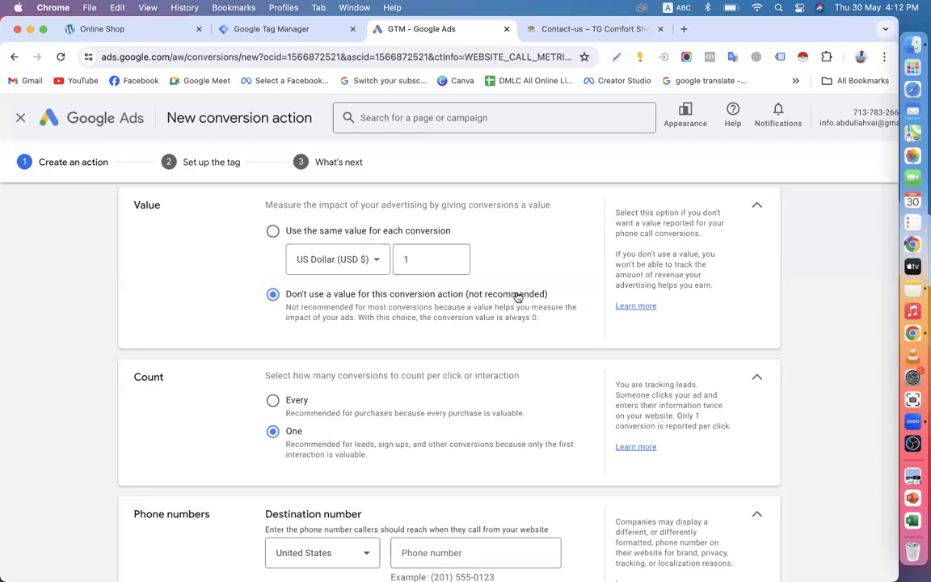
scroll(517, 297, up, 1)
click(273, 252)
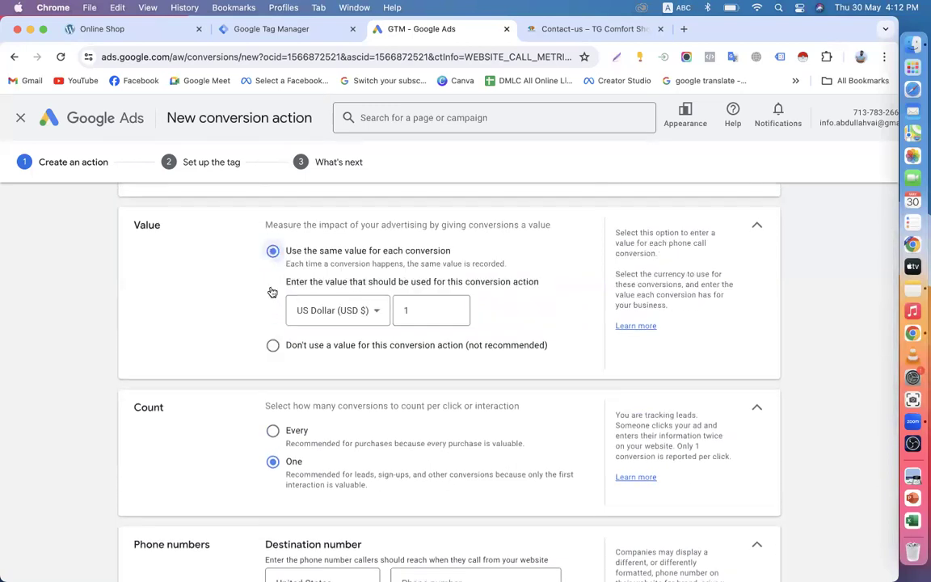
click(273, 346)
scroll(141, 277, down, 3)
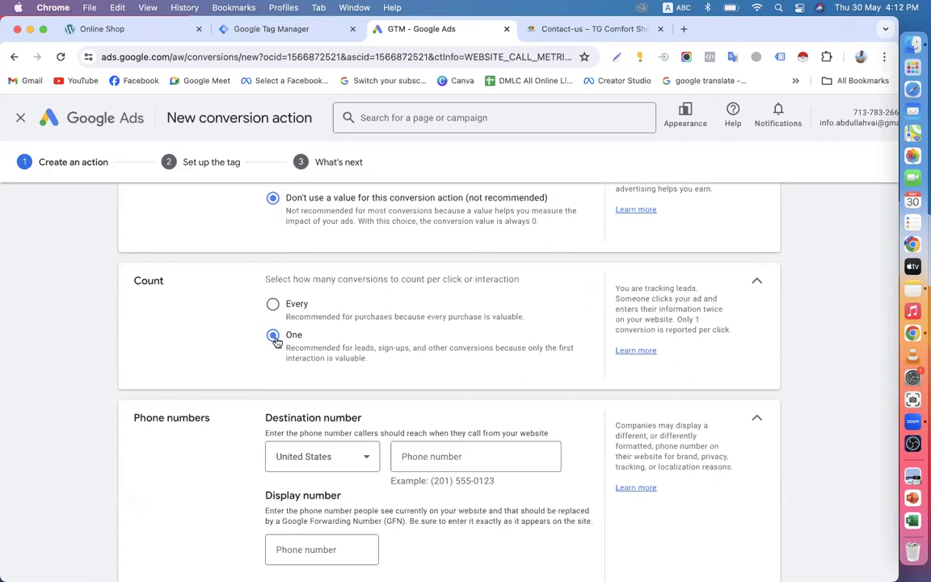
scroll(276, 341, down, 1)
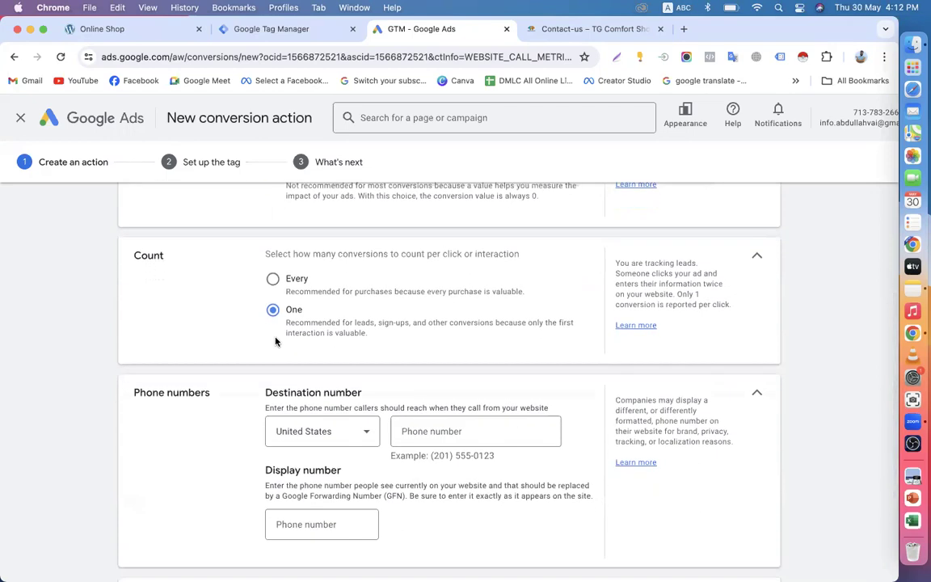
scroll(276, 341, down, 5)
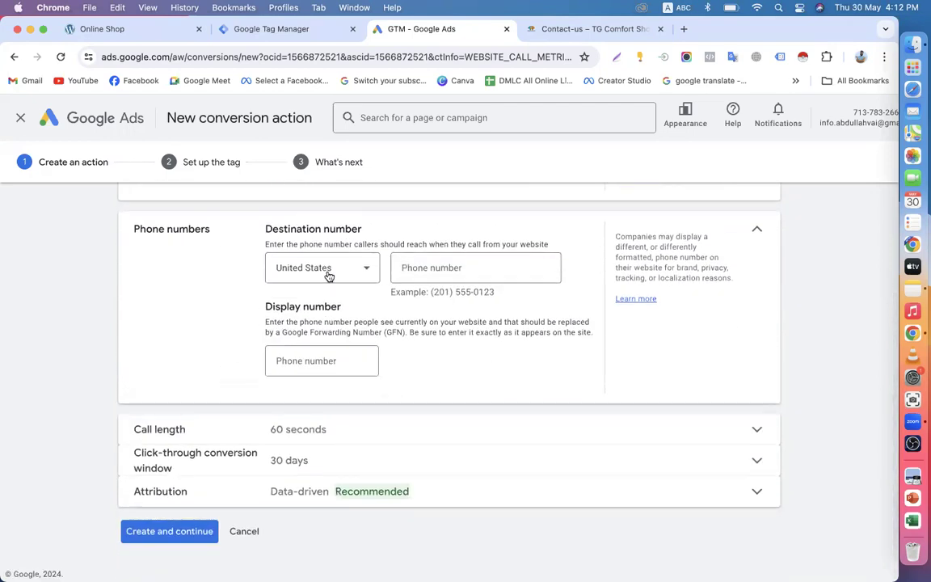
Step: Change the destination number country from United States to United Kingdom and focus the phone field
click(357, 270)
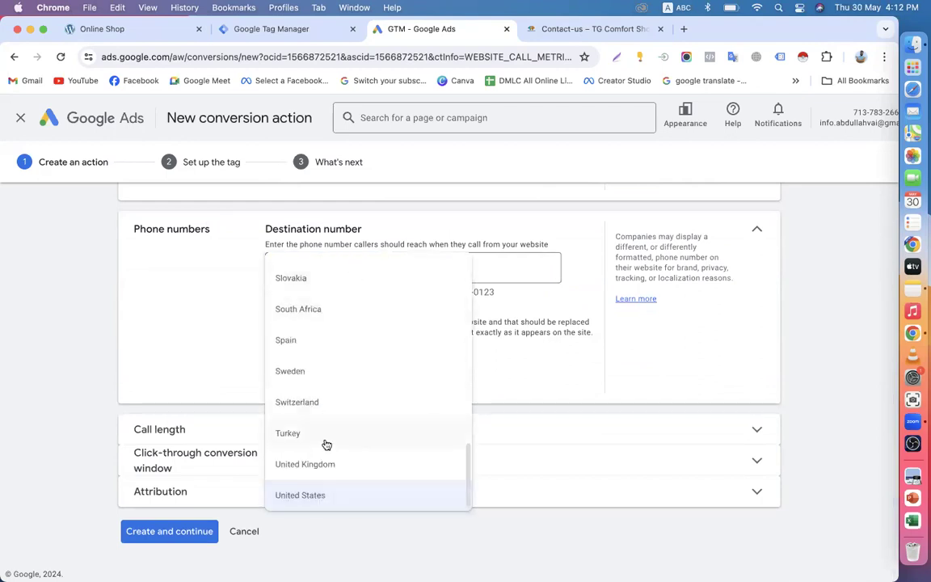
scroll(324, 448, up, 10)
scroll(352, 396, down, 3)
scroll(351, 428, down, 10)
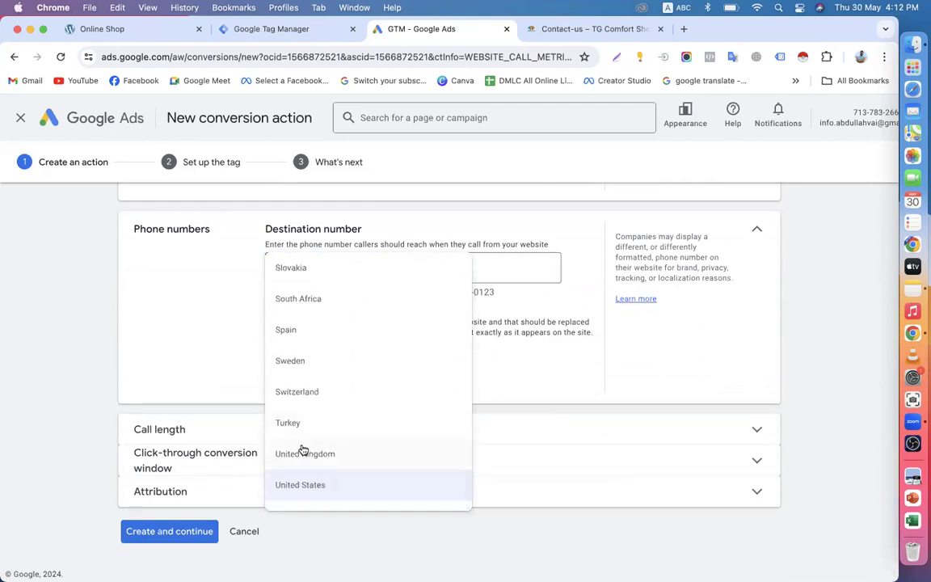
scroll(301, 391, up, 8)
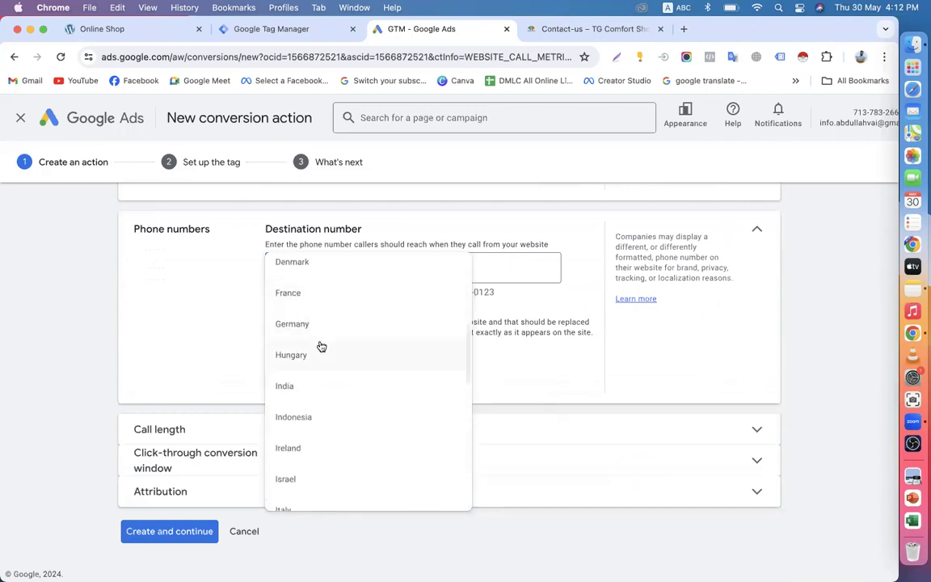
scroll(320, 347, up, 3)
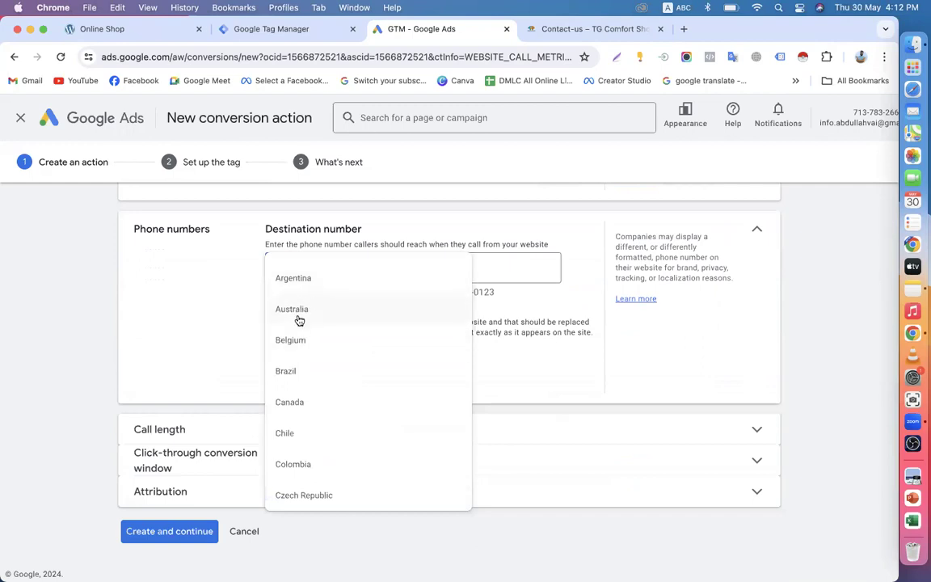
scroll(320, 361, down, 5)
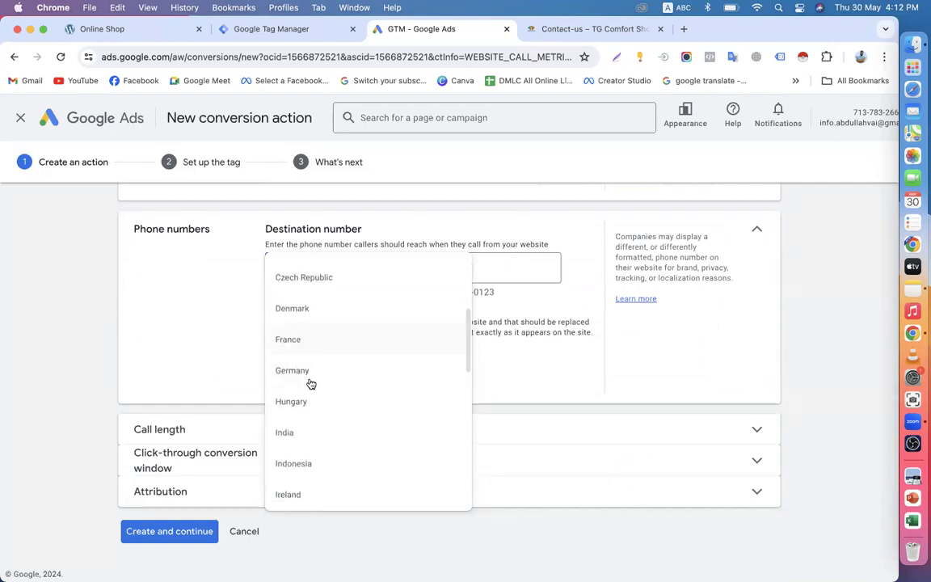
scroll(319, 368, down, 10)
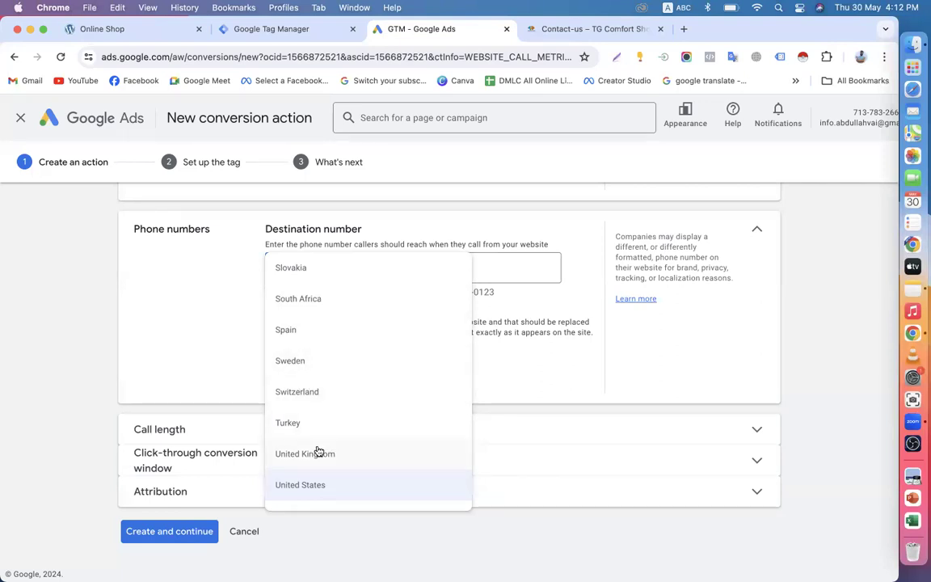
click(328, 494)
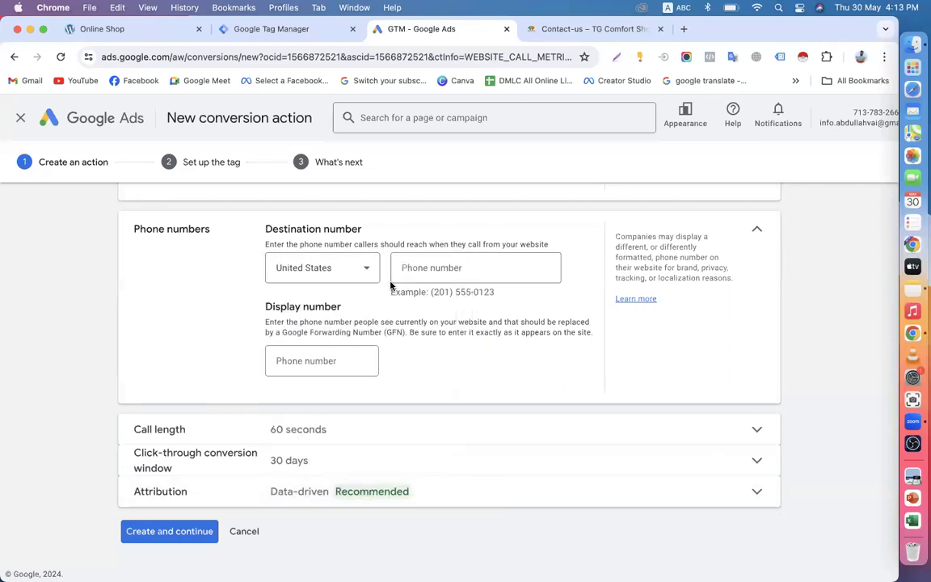
click(431, 267)
click(353, 269)
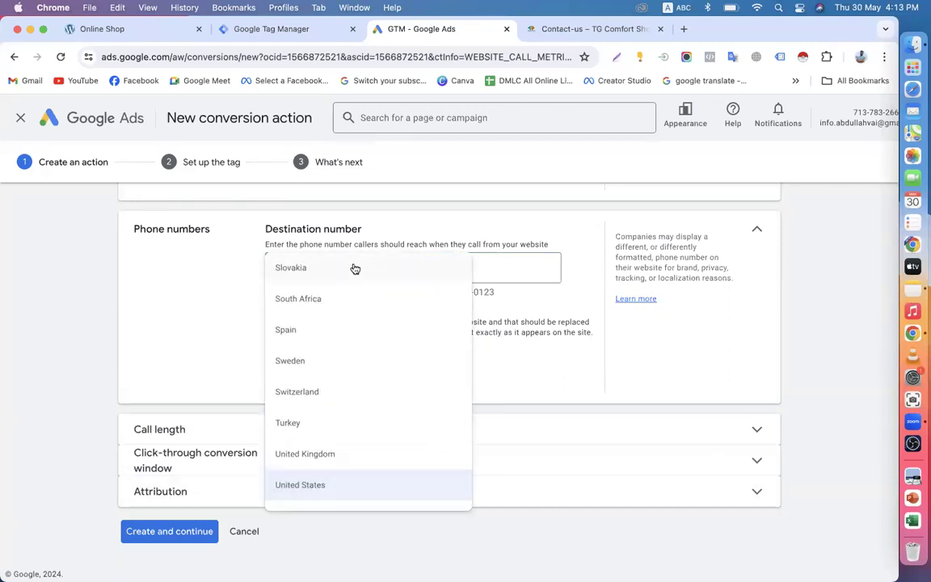
click(305, 454)
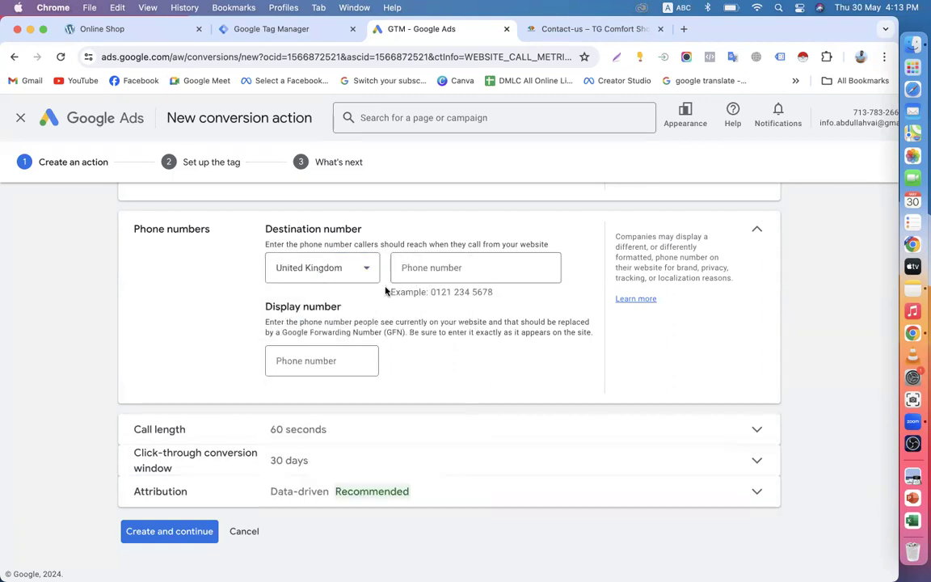
click(433, 264)
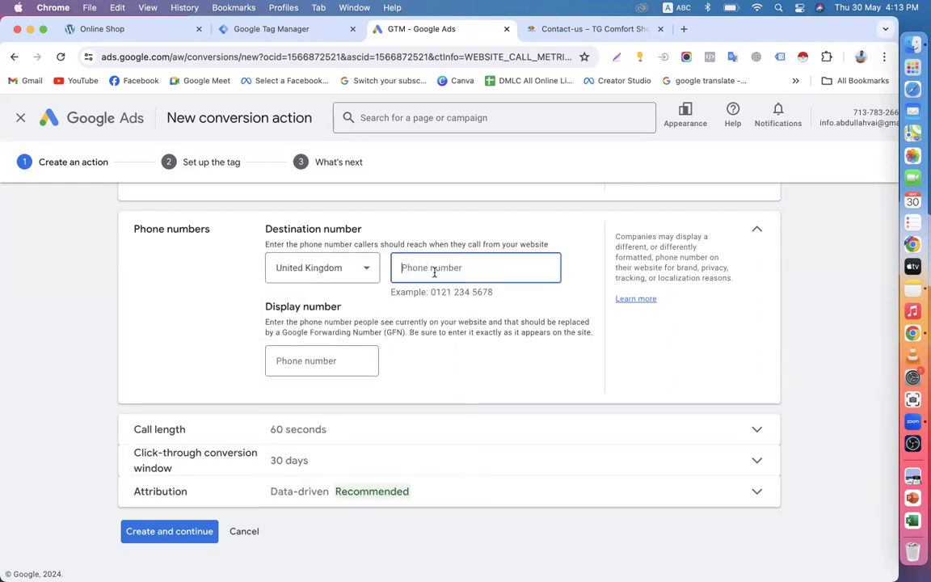
Step: Copy the shop's phone number and paste it into the Destination and Display number fields
click(562, 34)
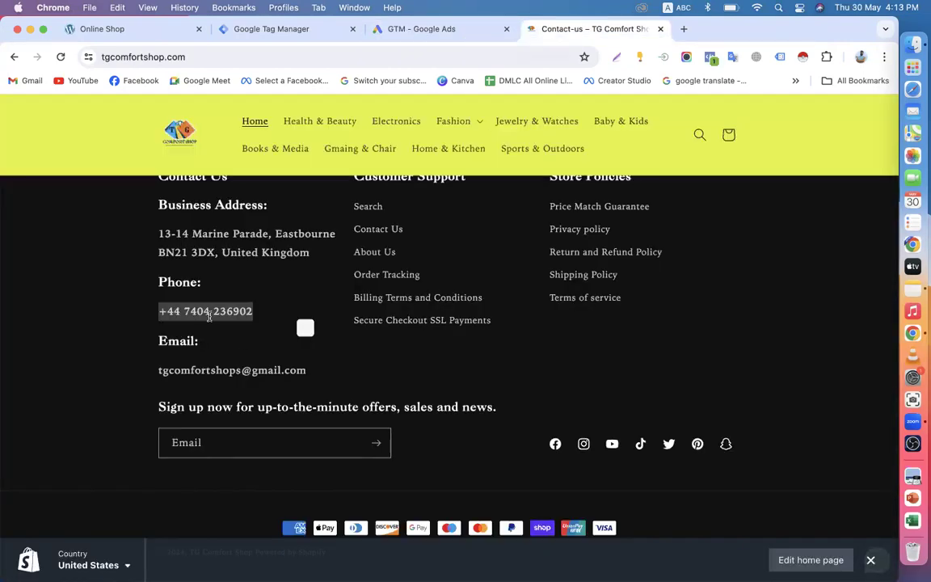
drag(185, 307, 248, 311)
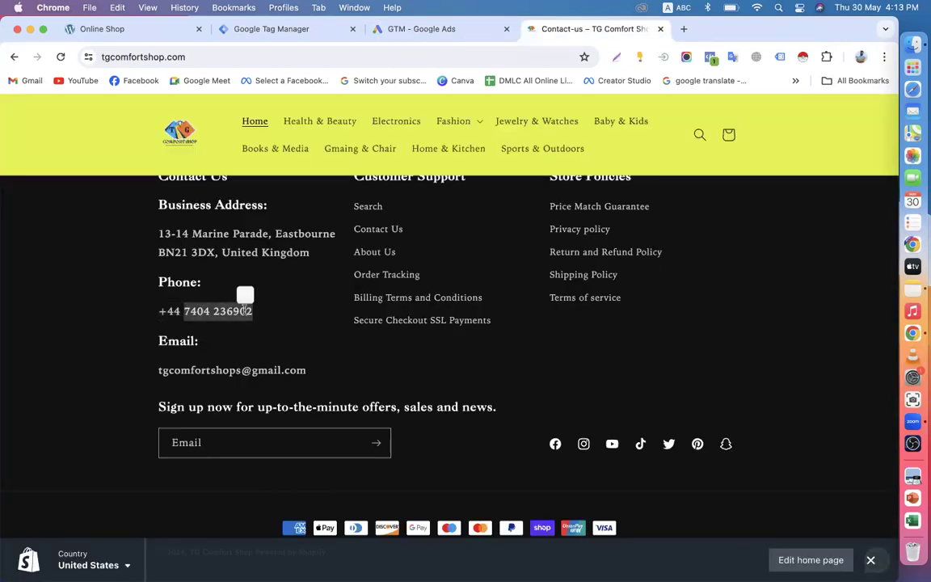
right_click(247, 310)
click(259, 340)
click(421, 32)
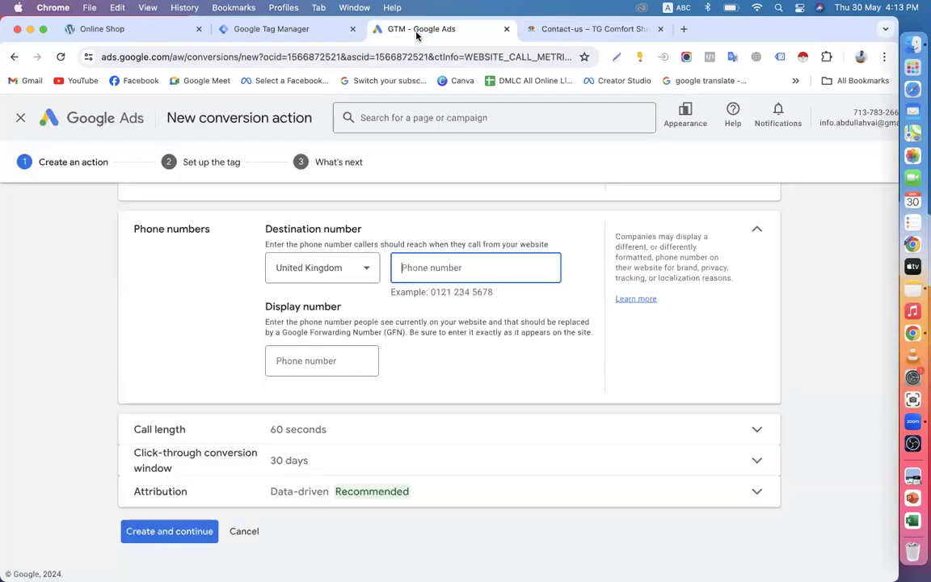
key(super+v)
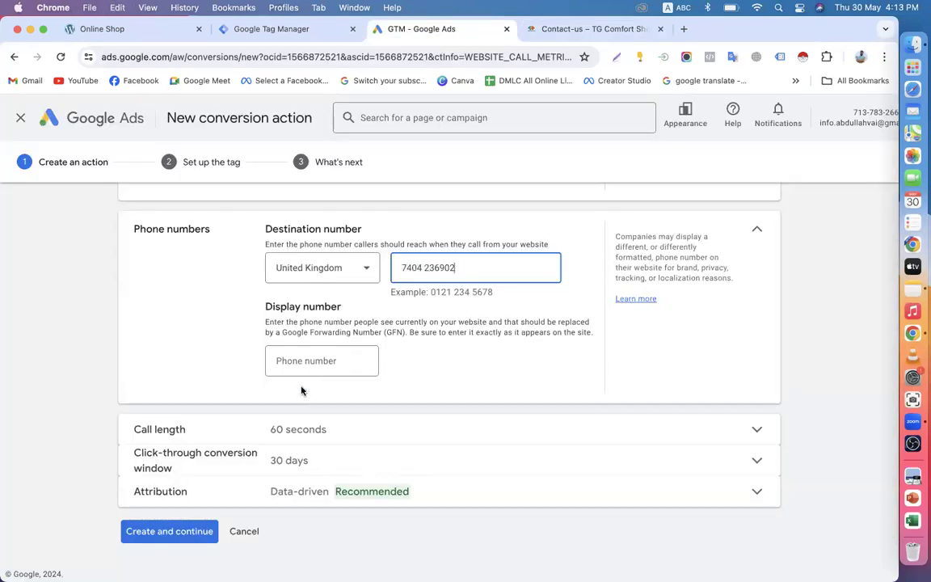
click(311, 361)
key(super+v)
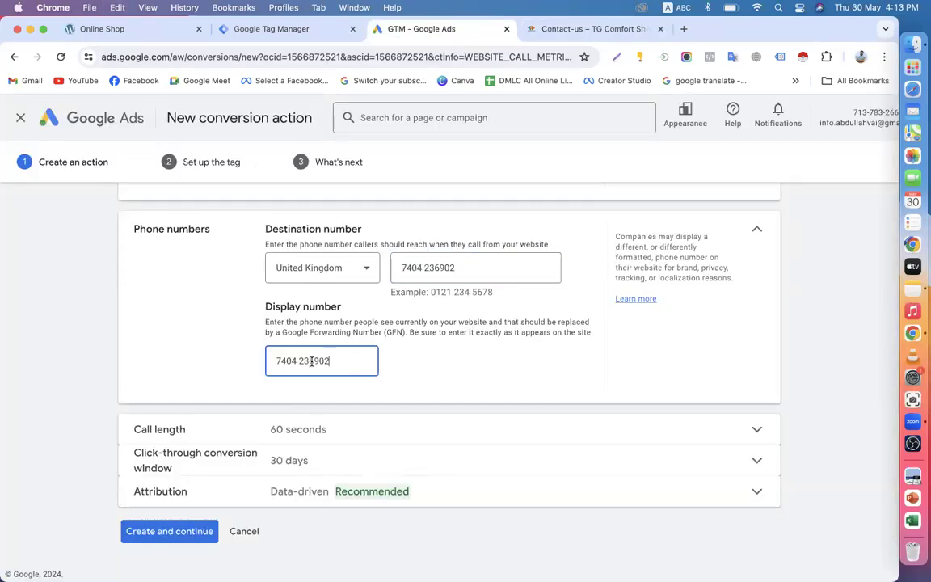
Step: Prefix the display number with +44 and set the call length to 30 seconds
click(276, 361)
text(+44)
click(287, 434)
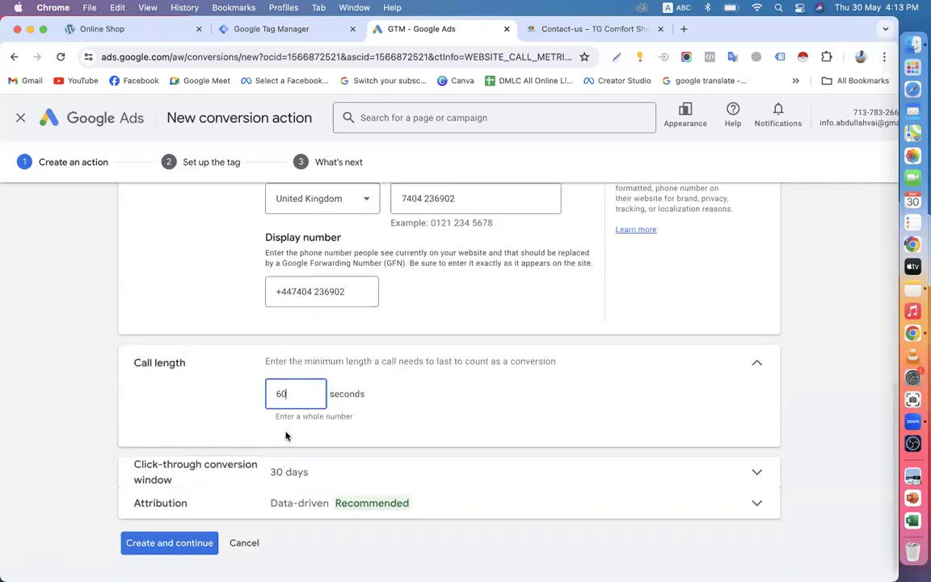
key(BackSpace)
key(BackSpace)
text(30)
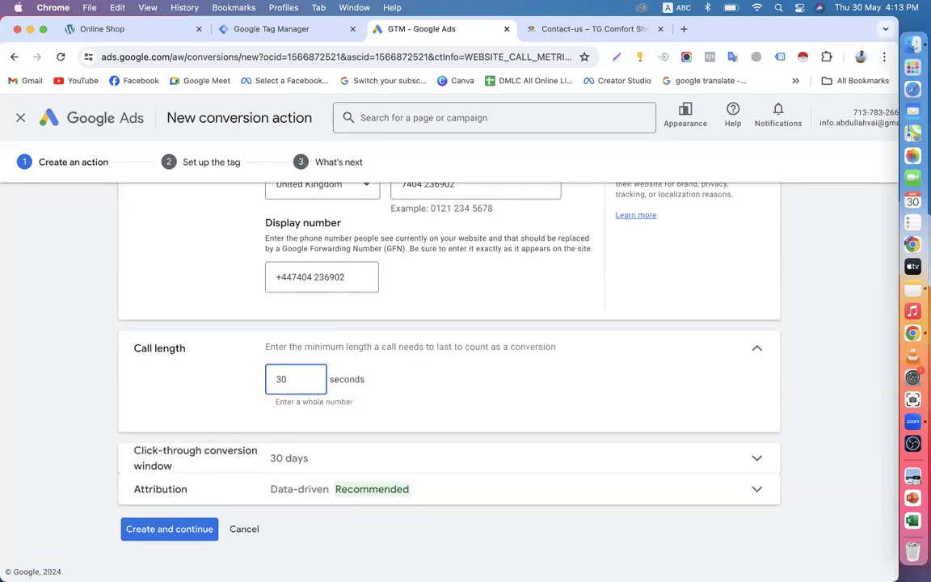
click(756, 350)
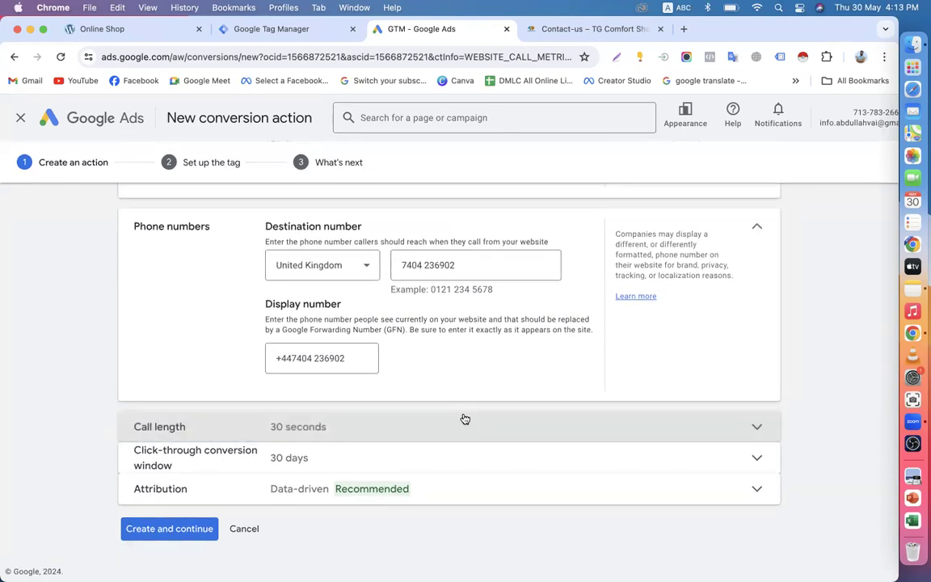
click(296, 461)
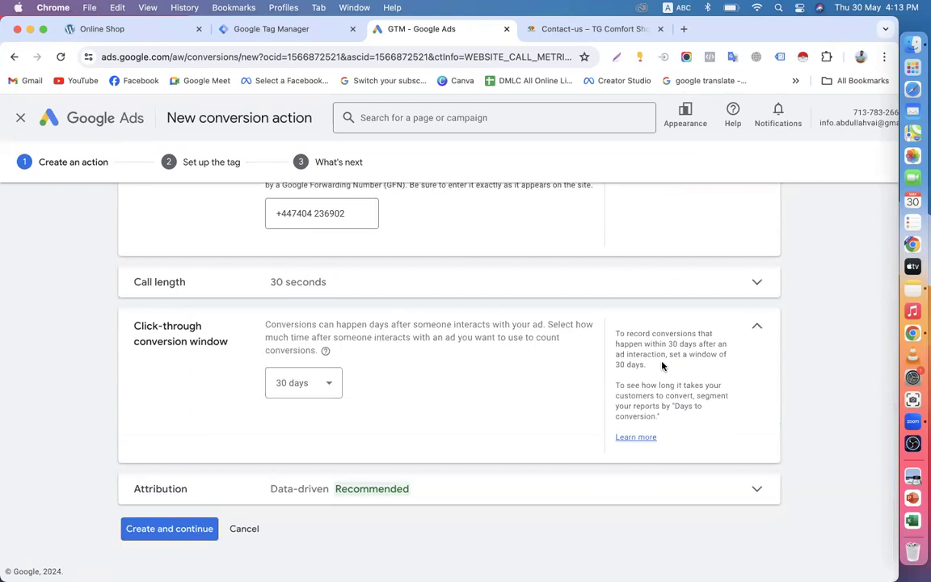
click(755, 331)
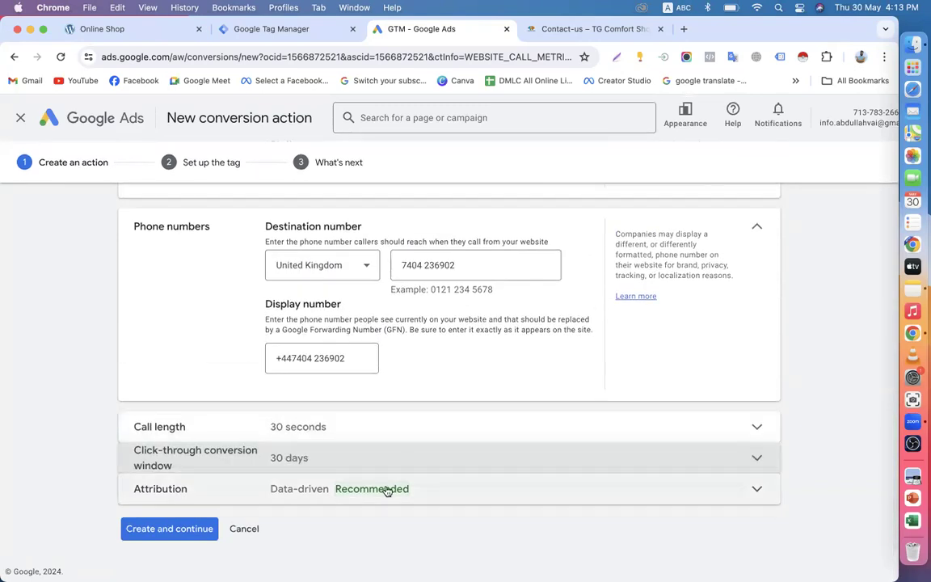
Step: Create the conversion action, choose Google Tag Manager install, and select the conversion ID and label
click(177, 524)
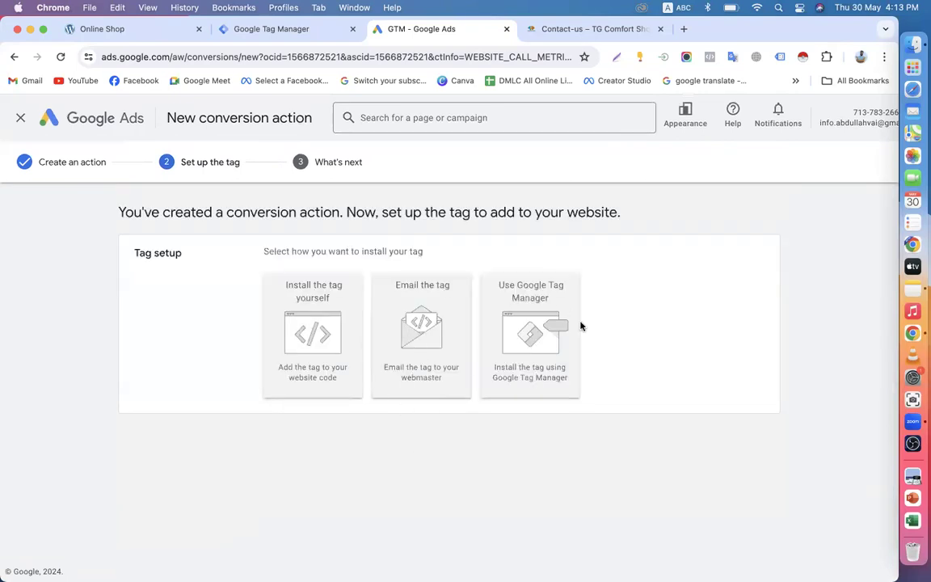
click(564, 344)
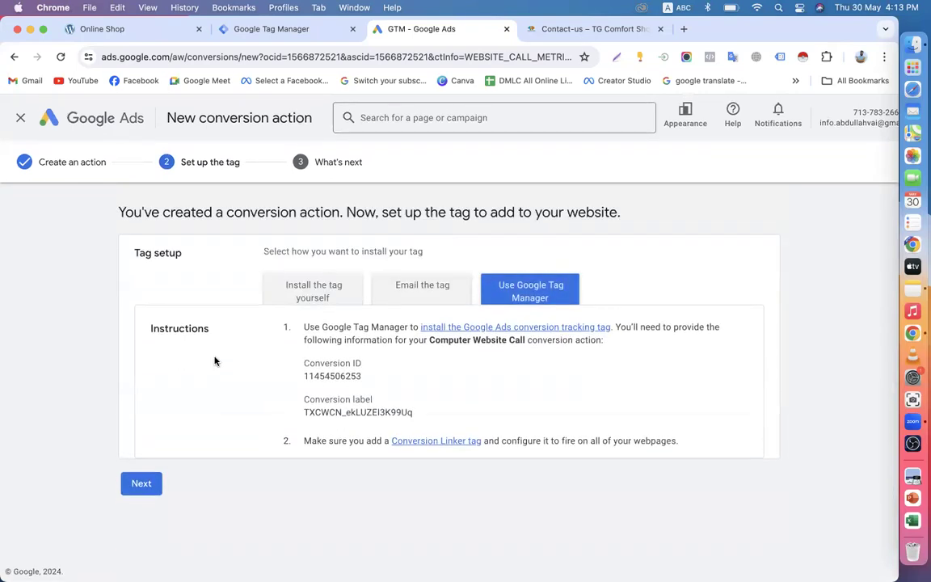
drag(295, 386, 382, 381)
drag(296, 423, 426, 415)
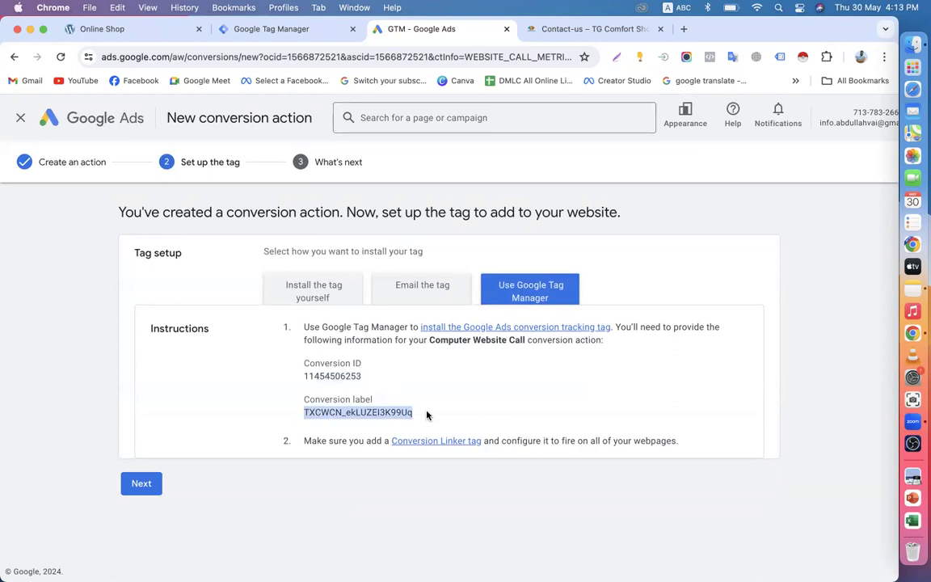
Step: Create a new Tag Manager tag and name it Google-Call-Tag
click(272, 29)
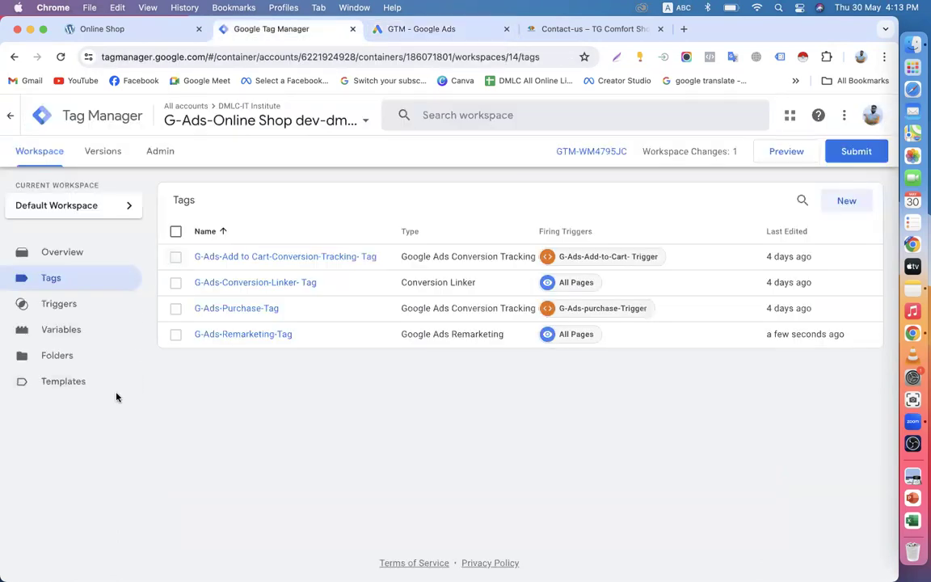
click(845, 200)
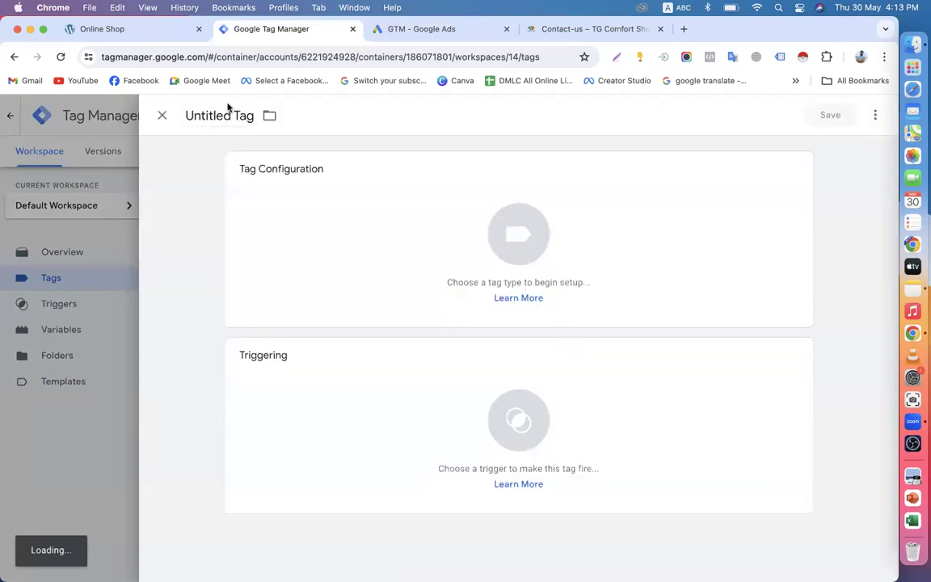
drag(233, 116, 150, 118)
text(G)
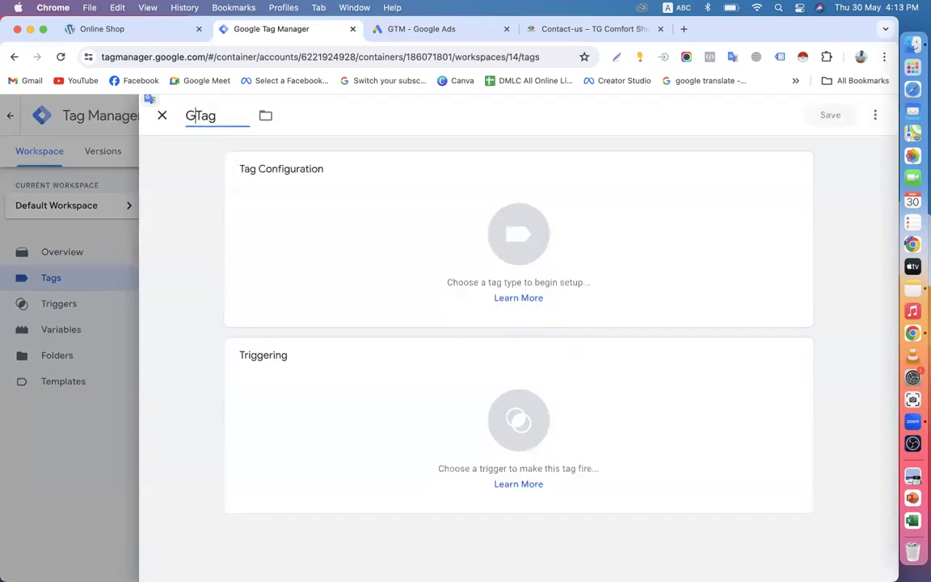
text(oogle Ca)
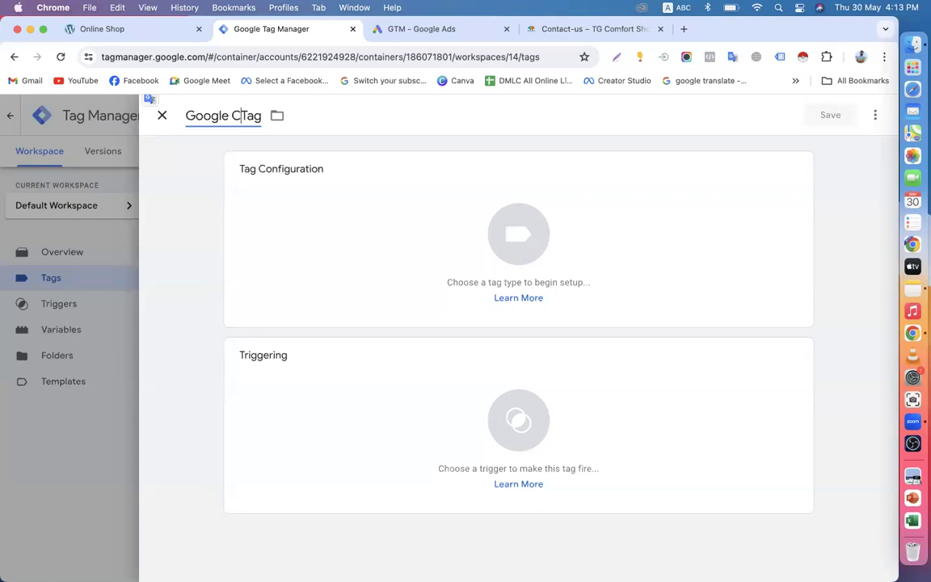
text(ll)
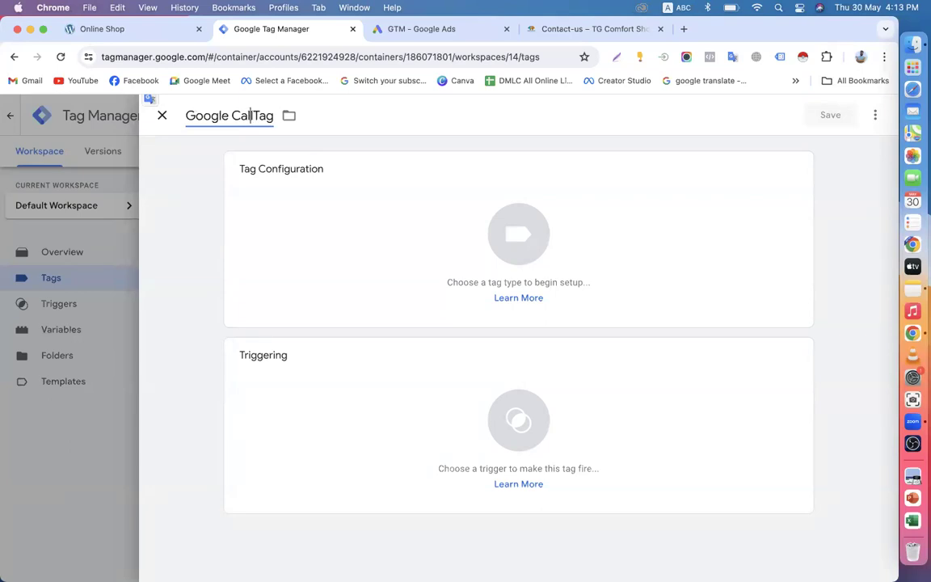
key(BackSpace)
text(-)
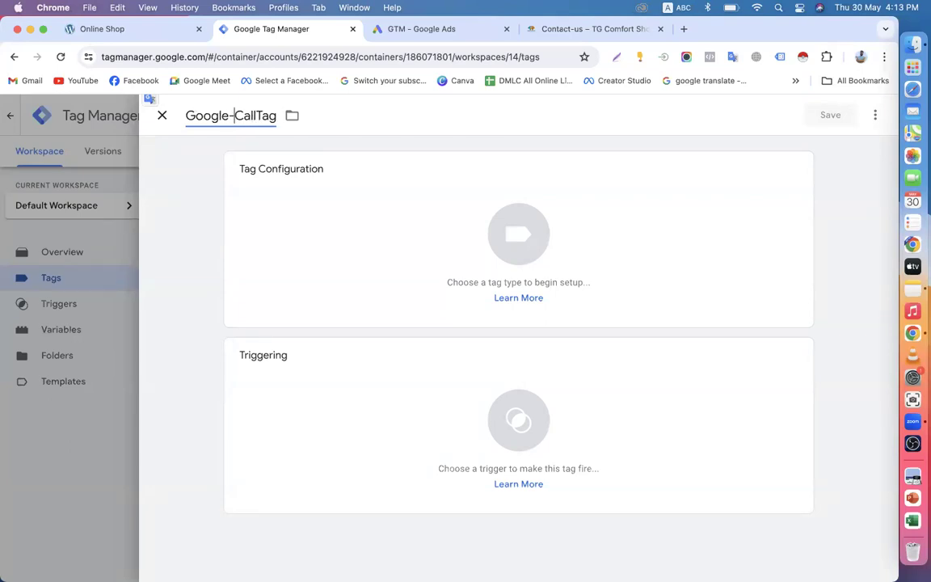
click(258, 115)
text(-)
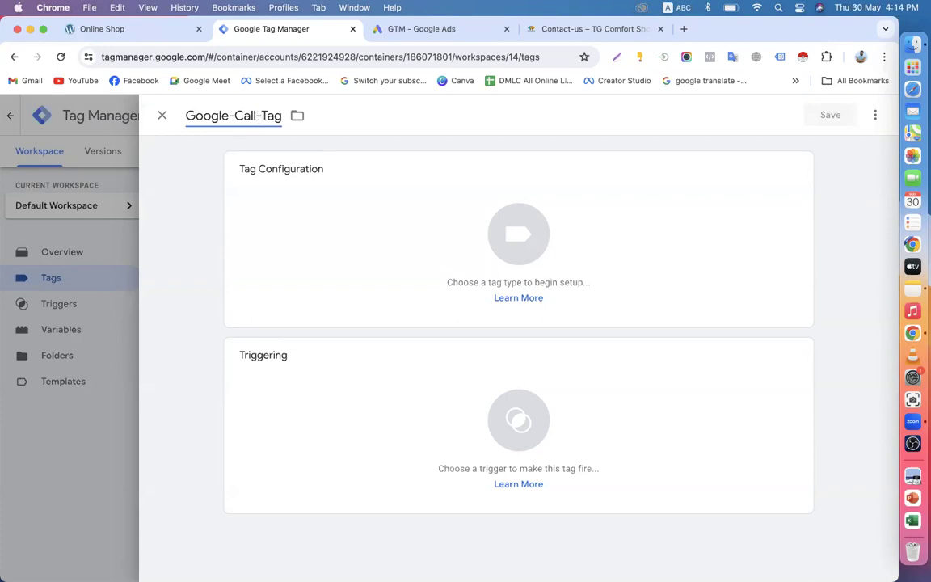
Step: Set the tag type to Google Ads Calls from Website Conversion, found by searching 'call'
click(482, 288)
click(869, 114)
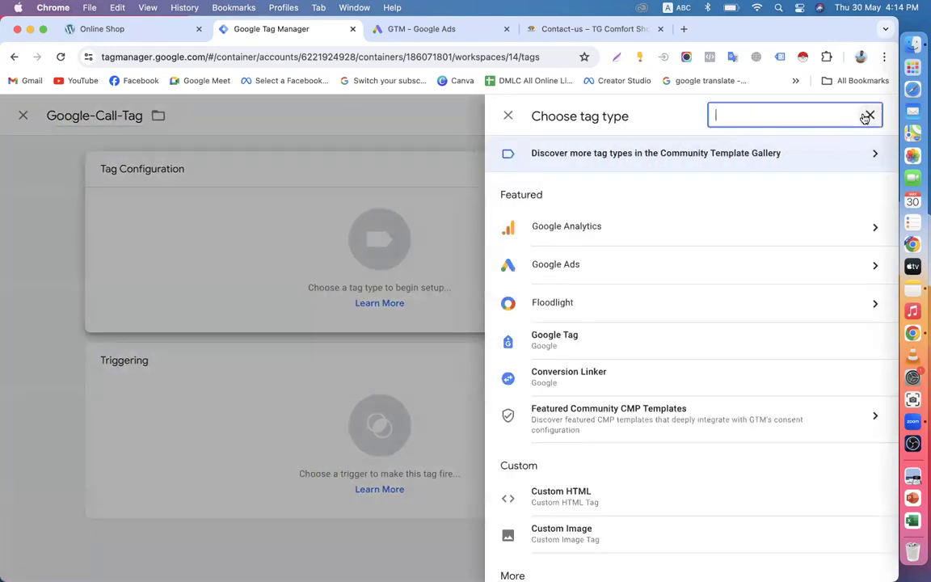
text(call)
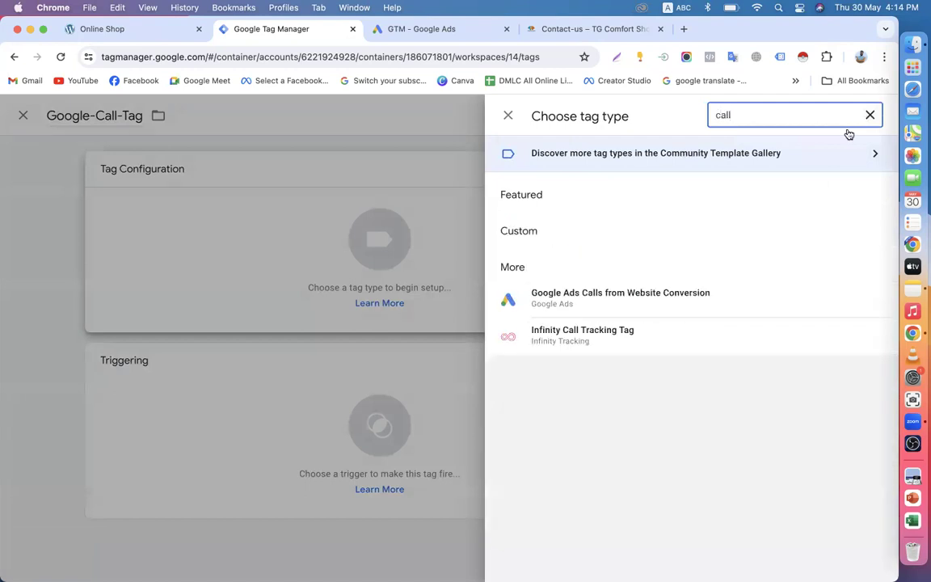
click(676, 300)
click(275, 300)
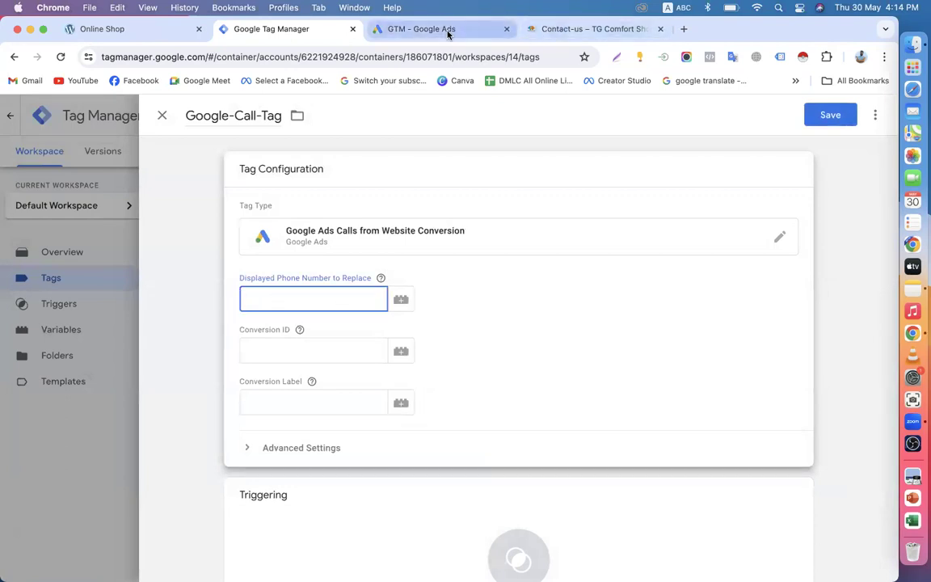
Step: Copy the shop's phone number from its contact page into the tag's phone number field
click(537, 26)
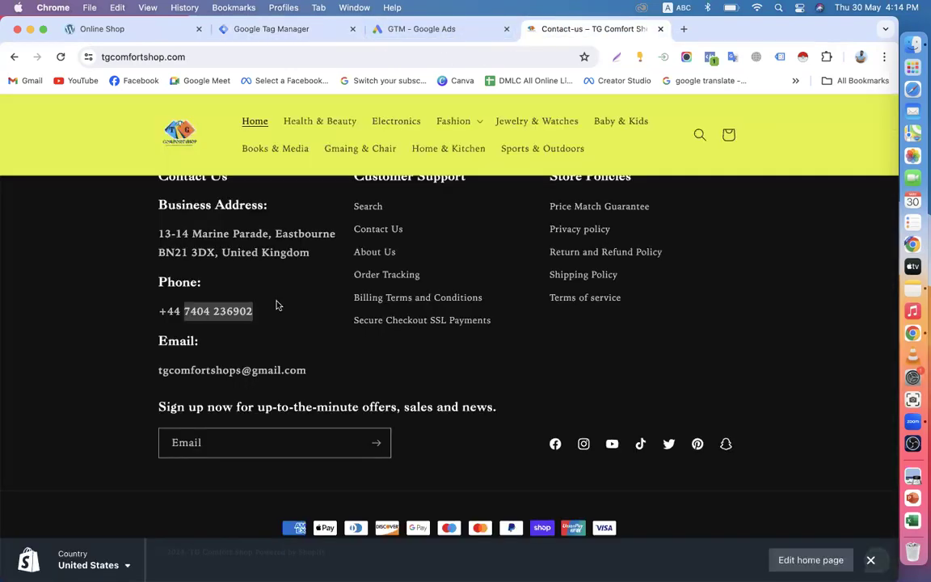
click(164, 312)
drag(161, 311, 260, 312)
key(super+c)
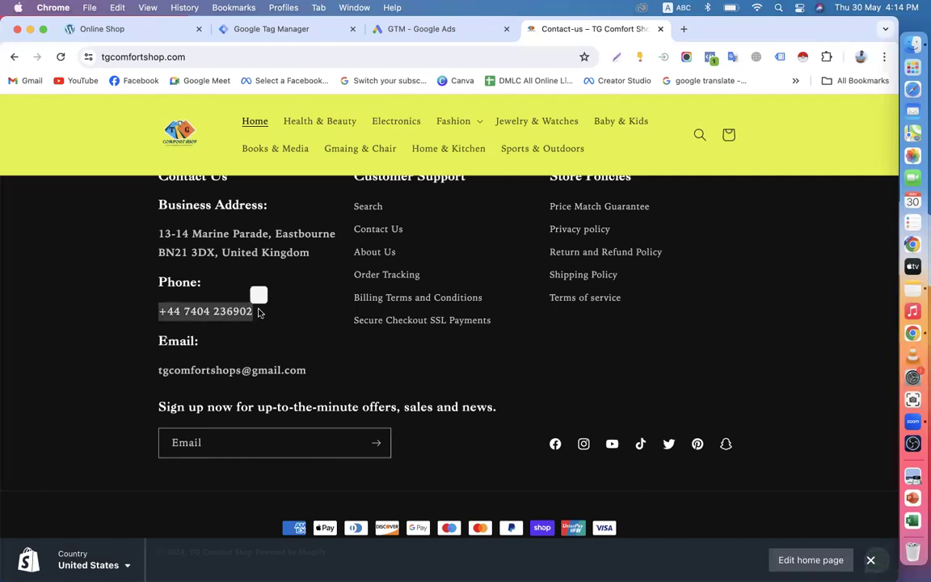
click(274, 30)
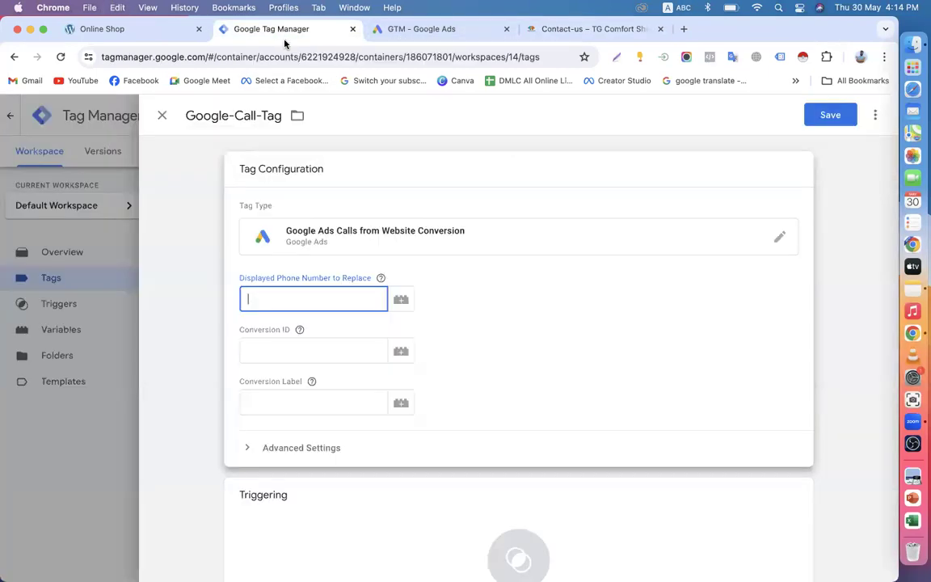
click(302, 299)
key(super+v)
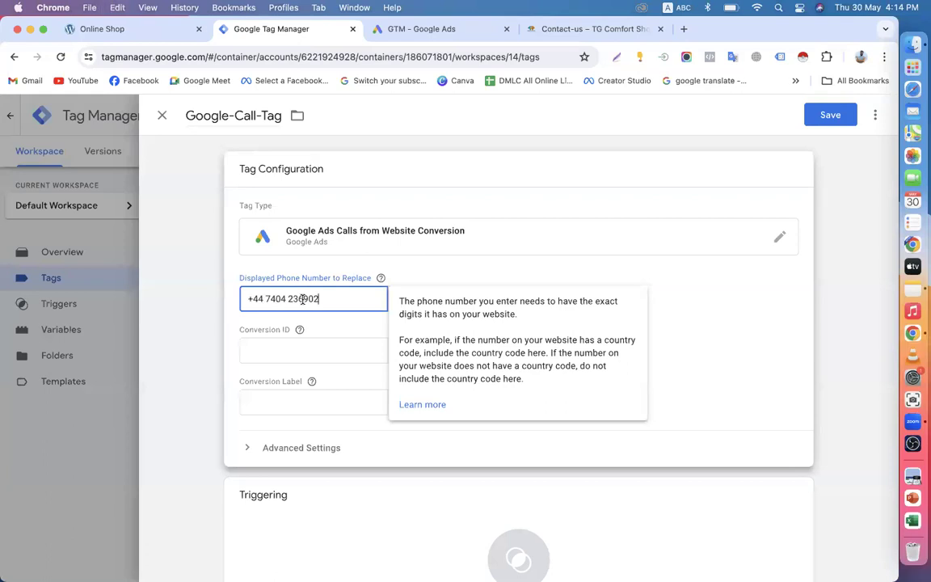
Step: Paste the Google Ads Conversion ID and Conversion Label into the tag's fields
click(280, 350)
click(422, 33)
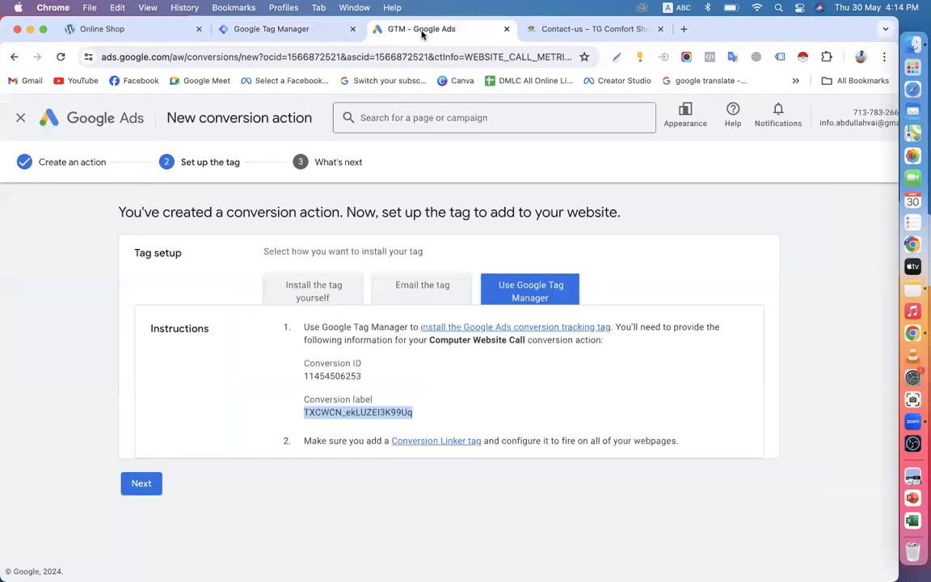
drag(305, 376, 364, 376)
key(super+c)
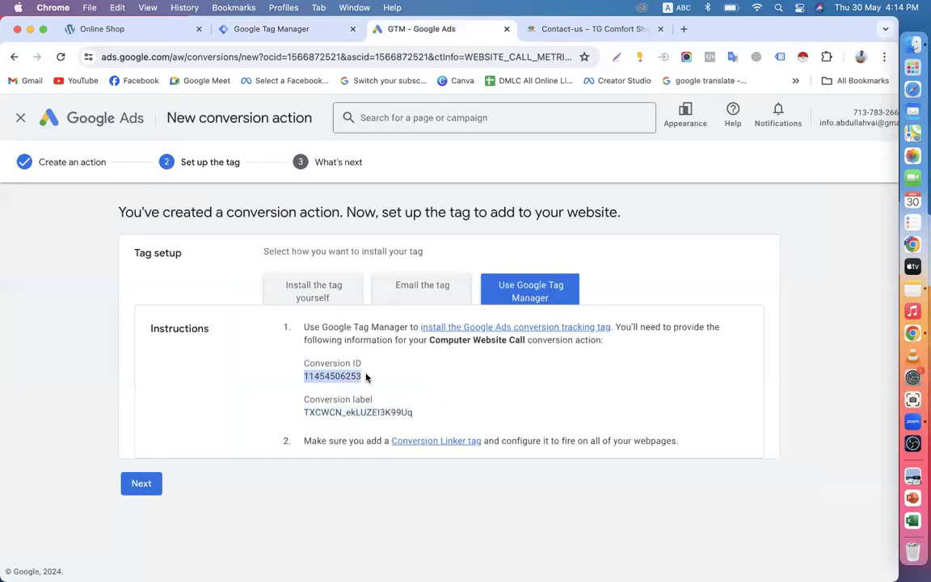
click(291, 30)
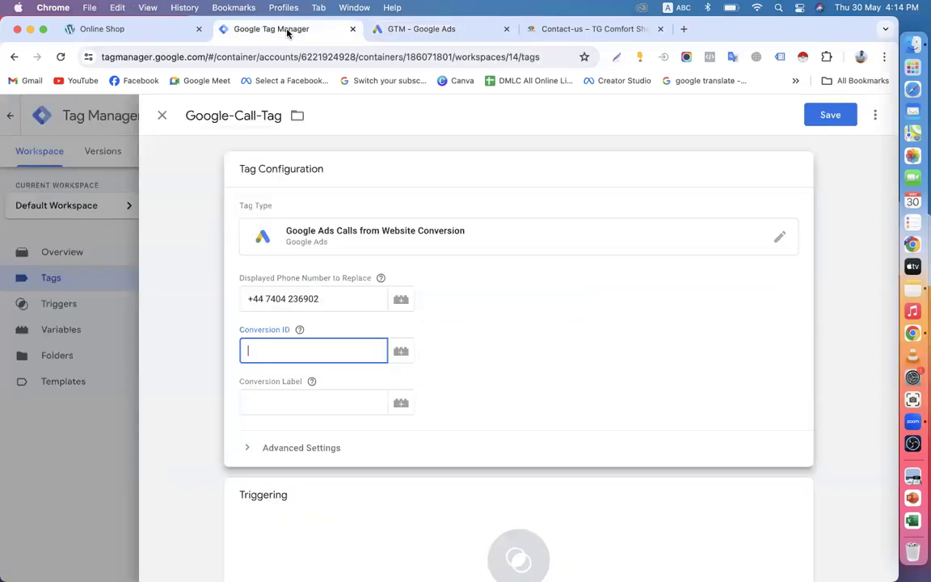
key(super+v)
click(288, 402)
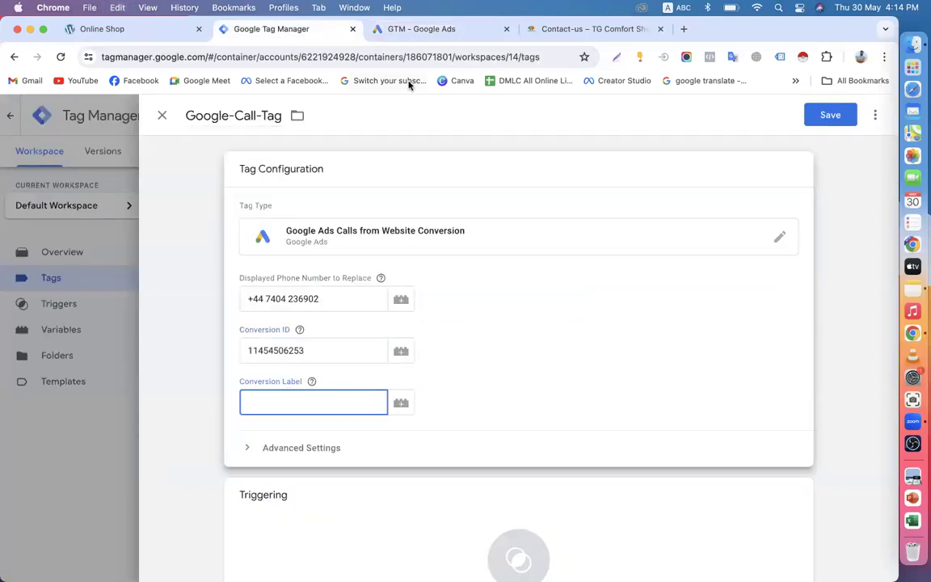
click(421, 30)
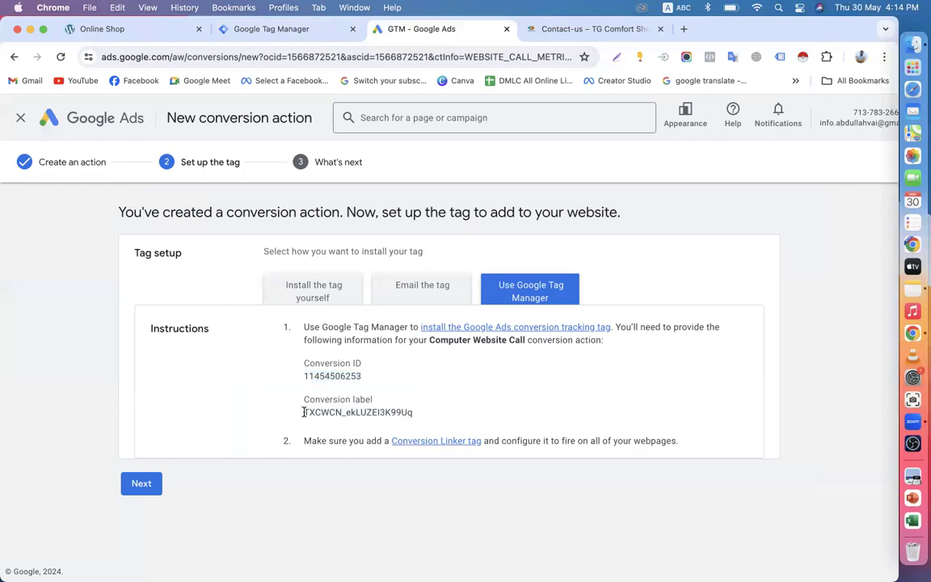
drag(305, 412, 440, 416)
key(super+c)
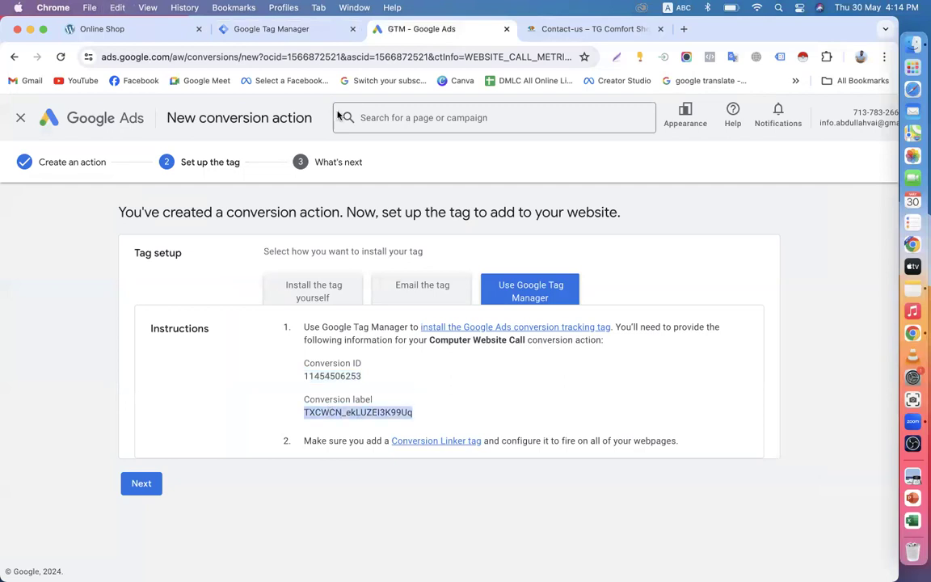
click(278, 33)
key(super+v)
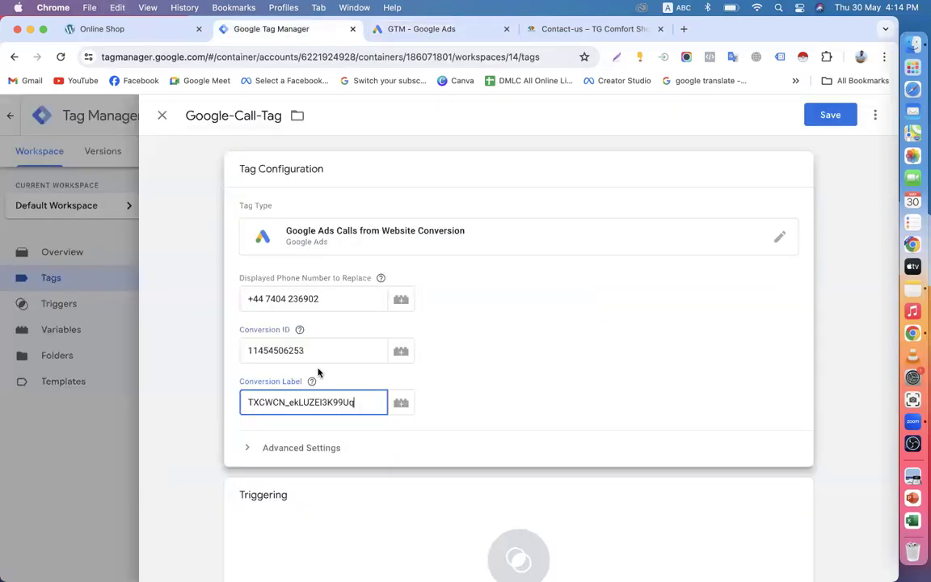
Step: Set the tag's trigger to All Pages
scroll(318, 372, down, 2)
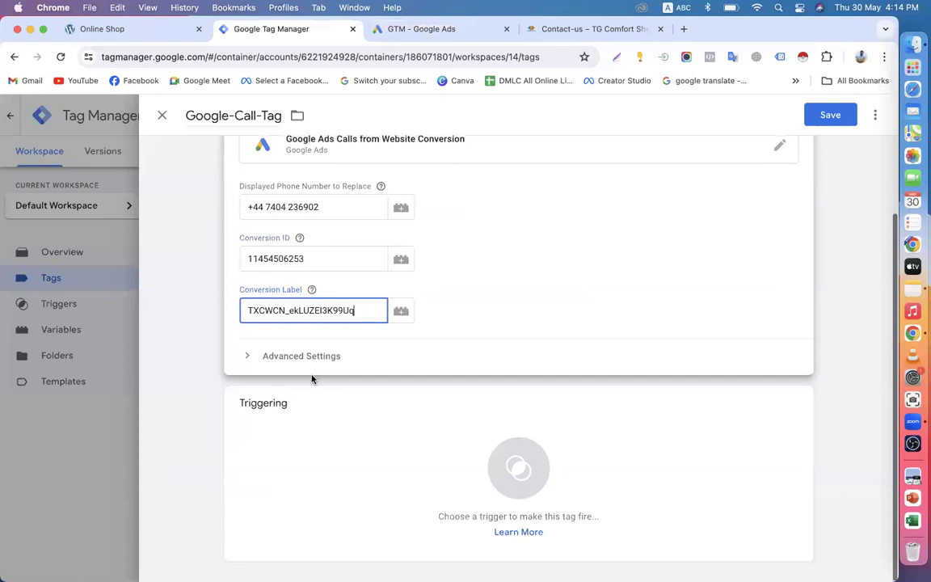
click(322, 437)
click(201, 175)
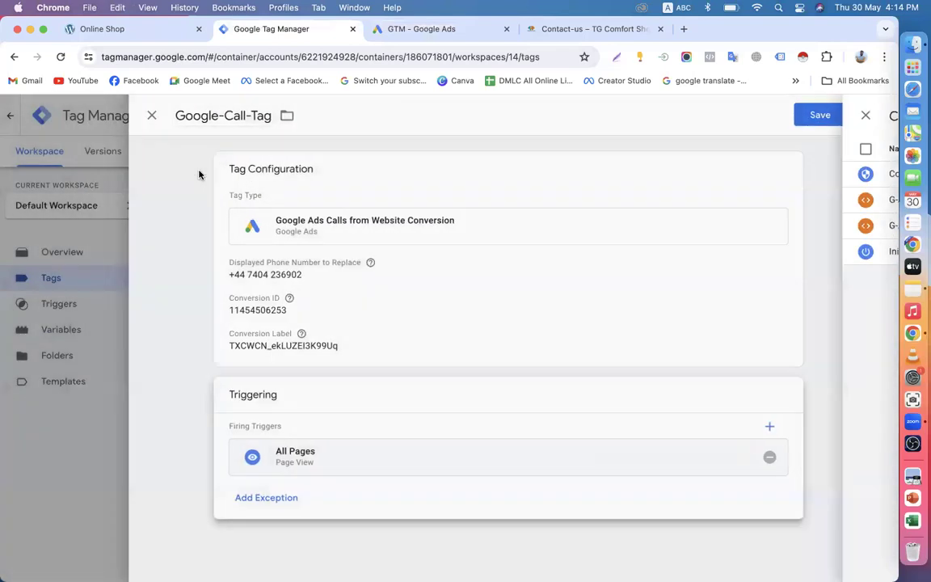
click(557, 29)
Step: Reload the shop's home page
scroll(286, 222, up, 15)
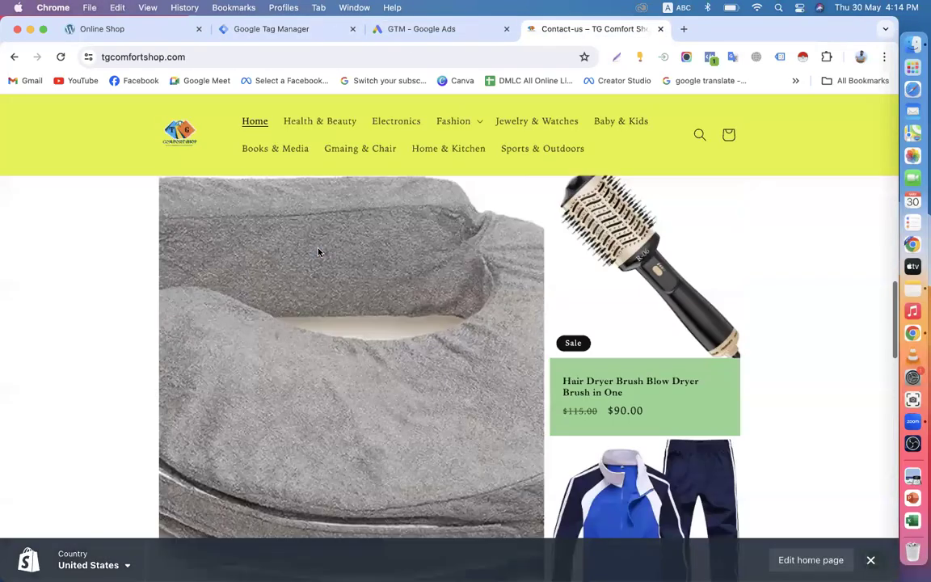
scroll(171, 224, up, 5)
click(174, 214)
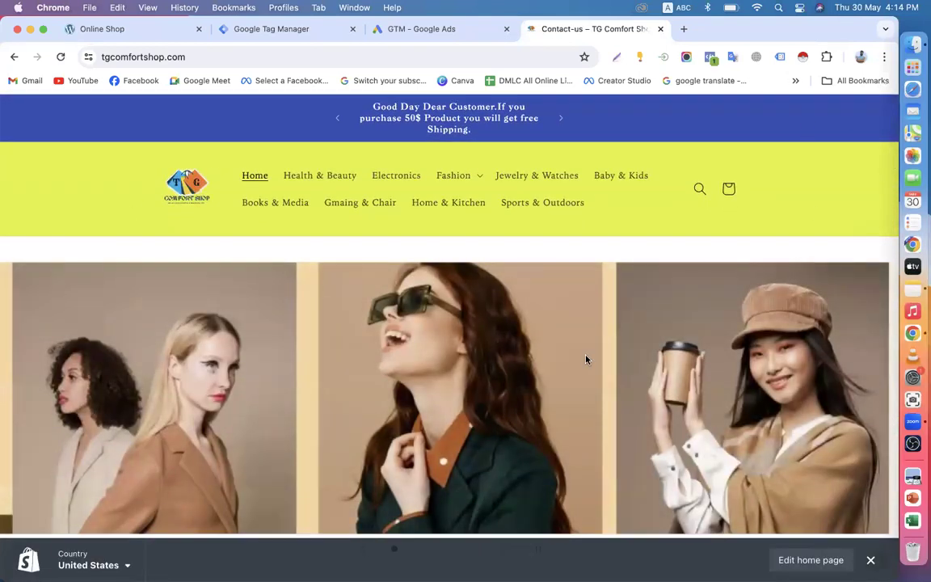
scroll(602, 246, down, 5)
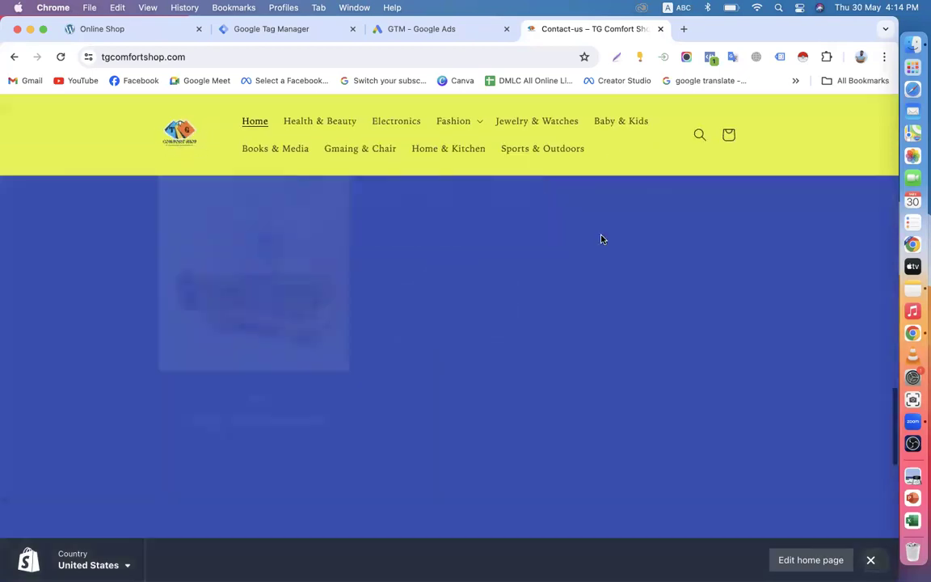
Step: Save Google-Call-Tag in Tag Manager and return to the Google Ads setup
click(274, 29)
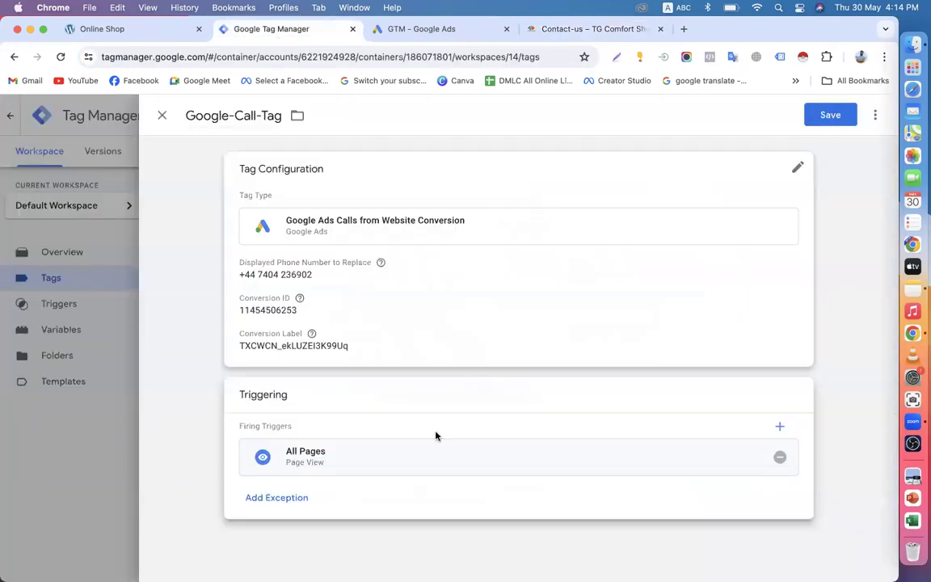
click(828, 116)
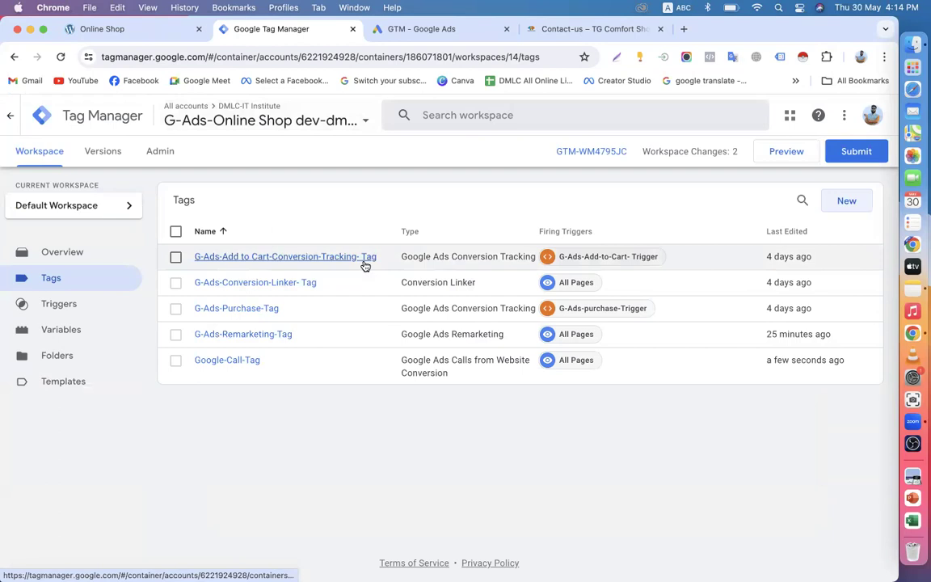
click(371, 30)
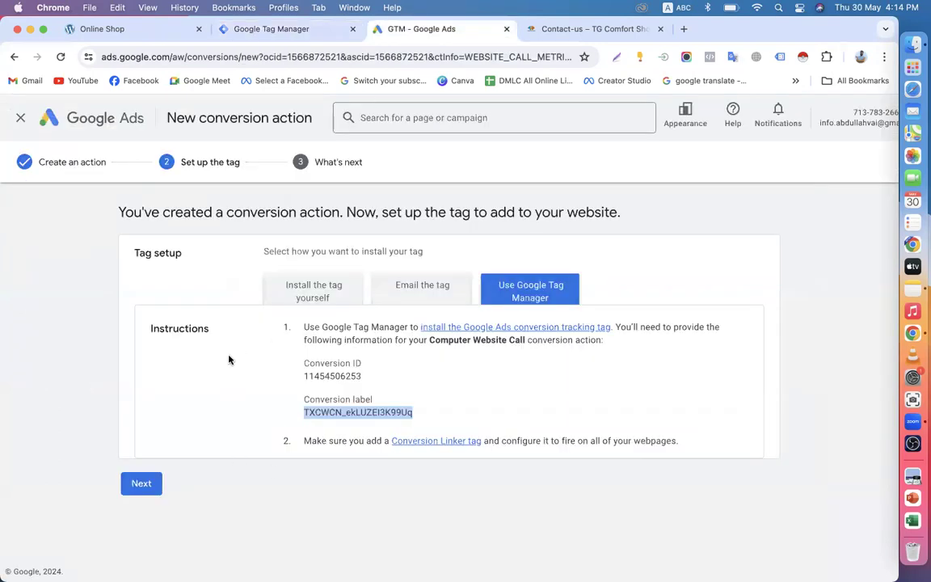
Step: Finish the Computer Website Call action, then start a Phone calls action for mobile-site number clicks
click(143, 494)
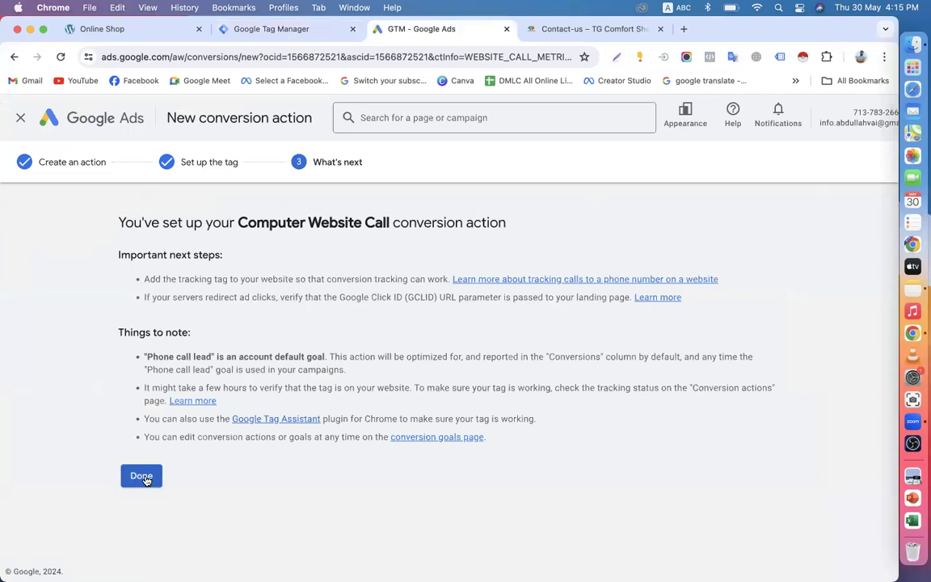
click(145, 476)
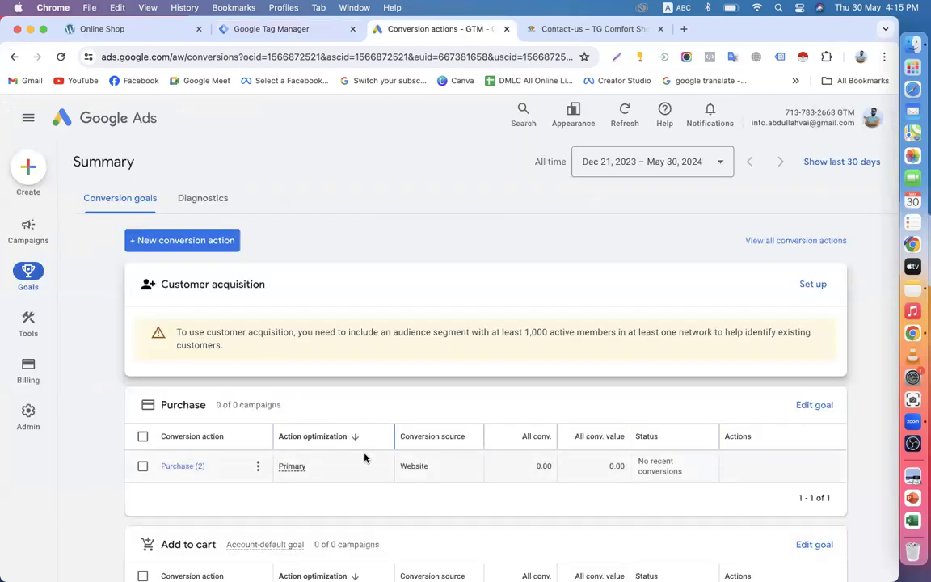
click(183, 239)
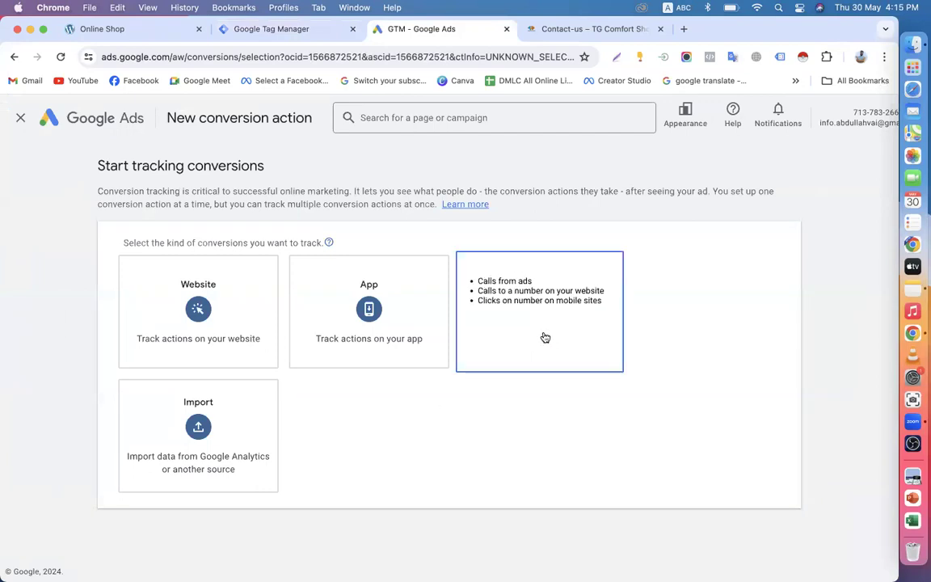
click(504, 312)
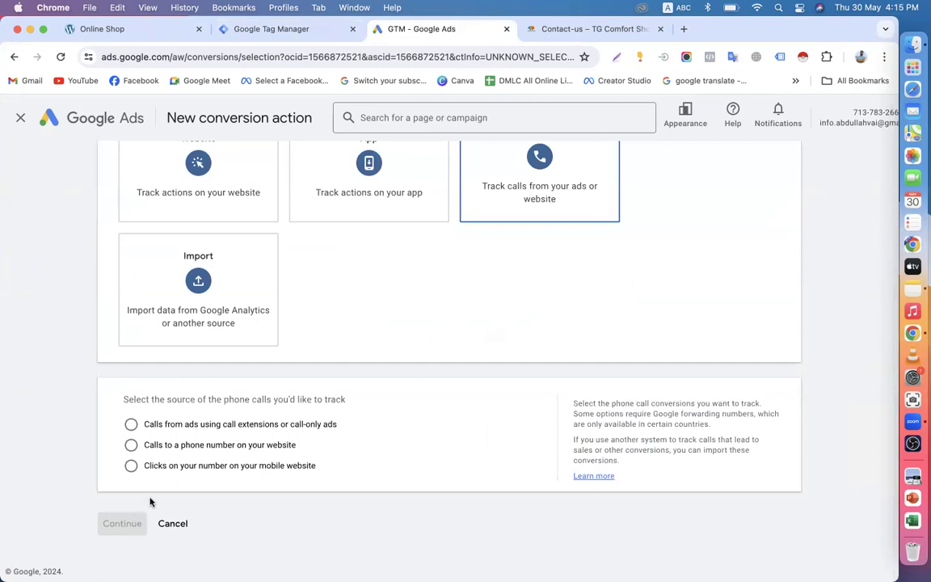
click(183, 467)
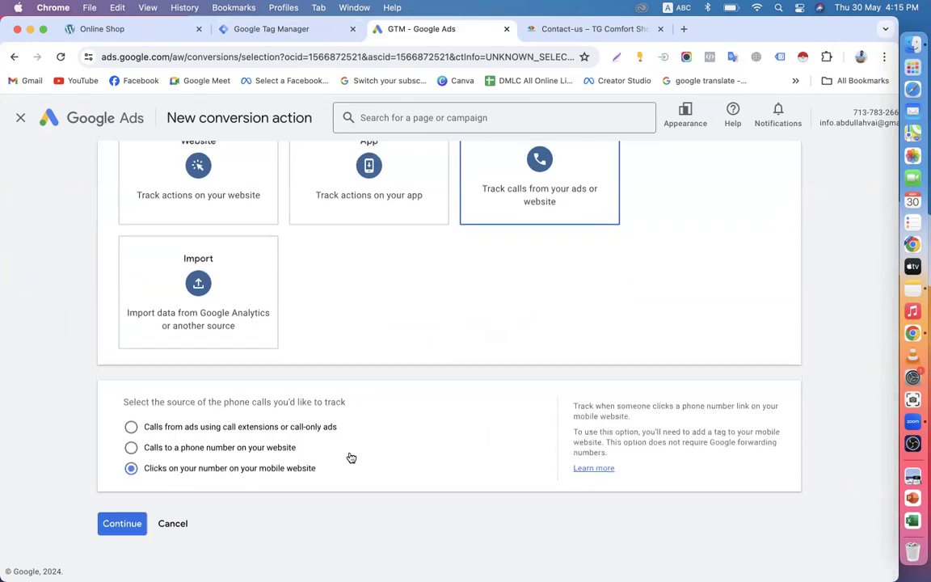
scroll(330, 469, up, 1)
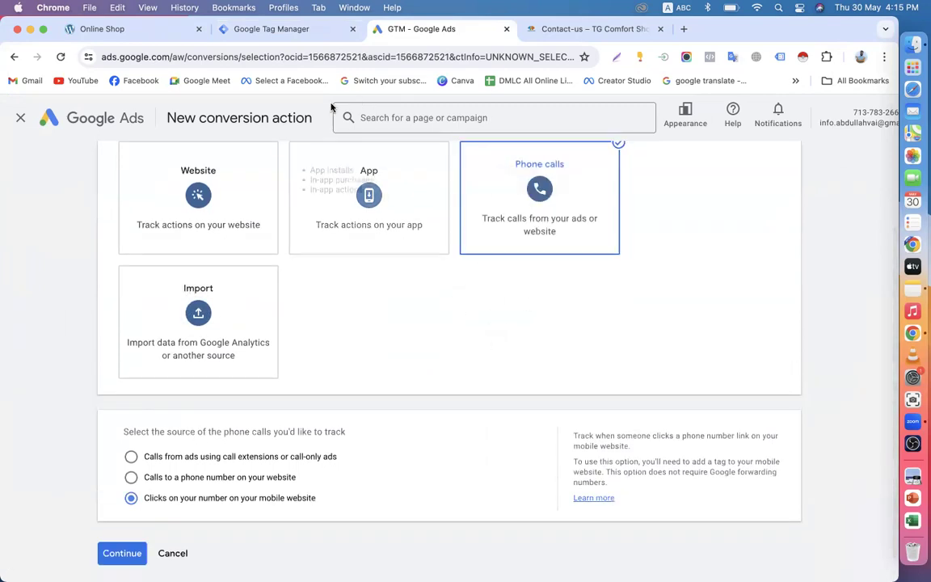
Step: Look through the Tag Manager workspace's triggers, variables, folders and templates, ending on the tags list
click(246, 29)
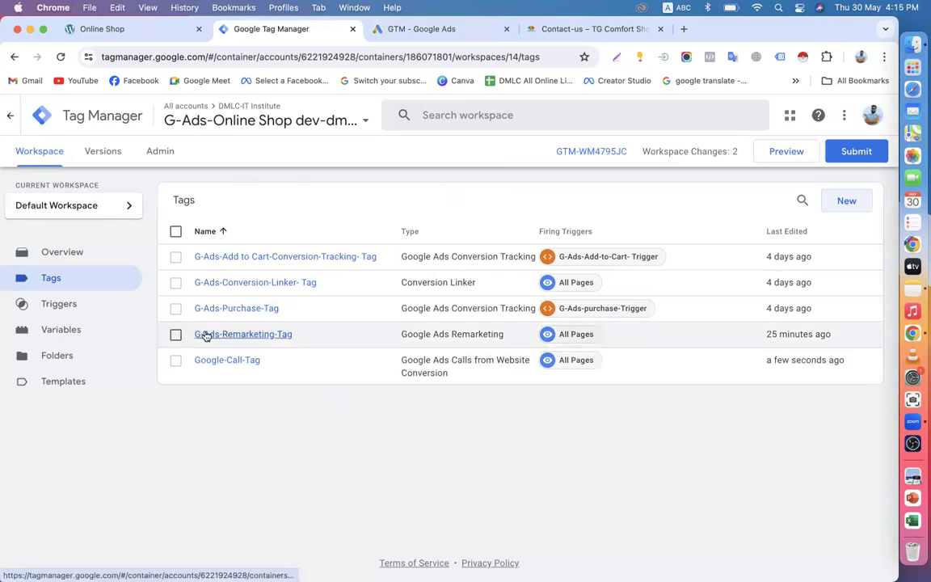
click(76, 331)
click(77, 304)
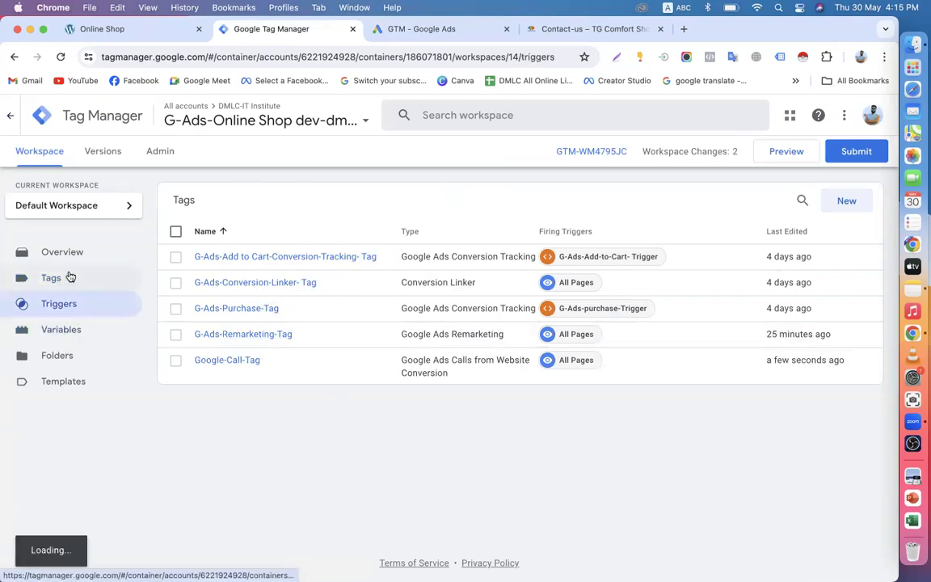
click(70, 277)
click(71, 306)
click(71, 331)
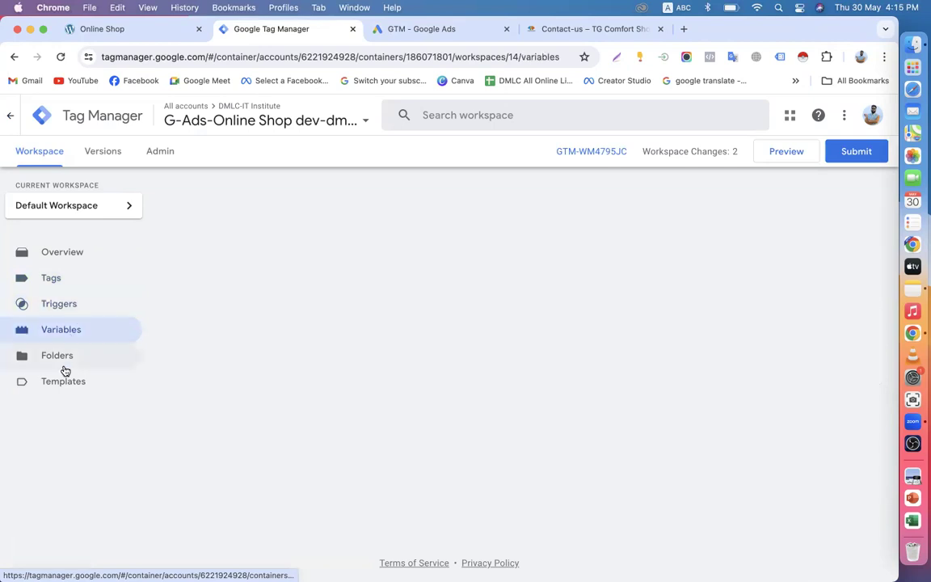
click(64, 365)
click(68, 383)
click(63, 357)
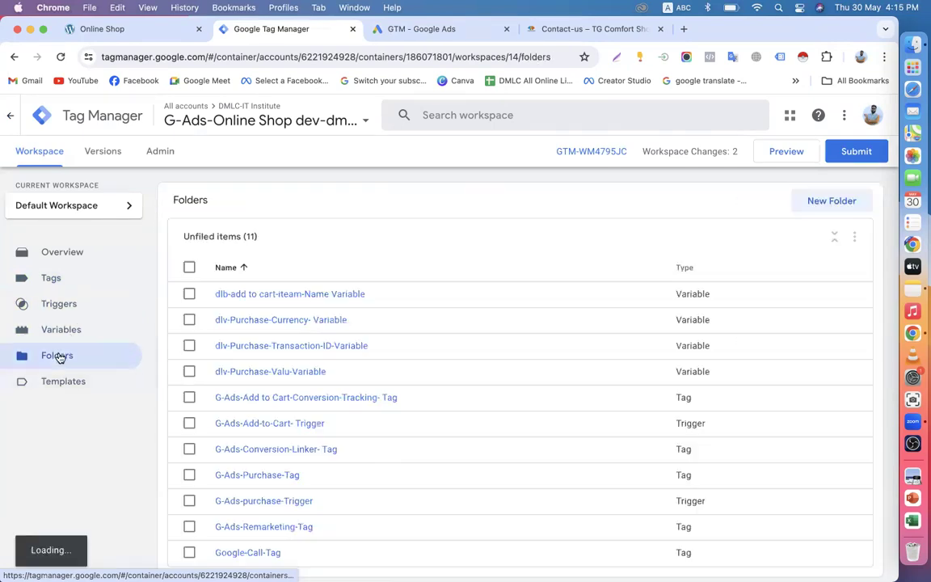
click(69, 307)
click(62, 257)
click(58, 276)
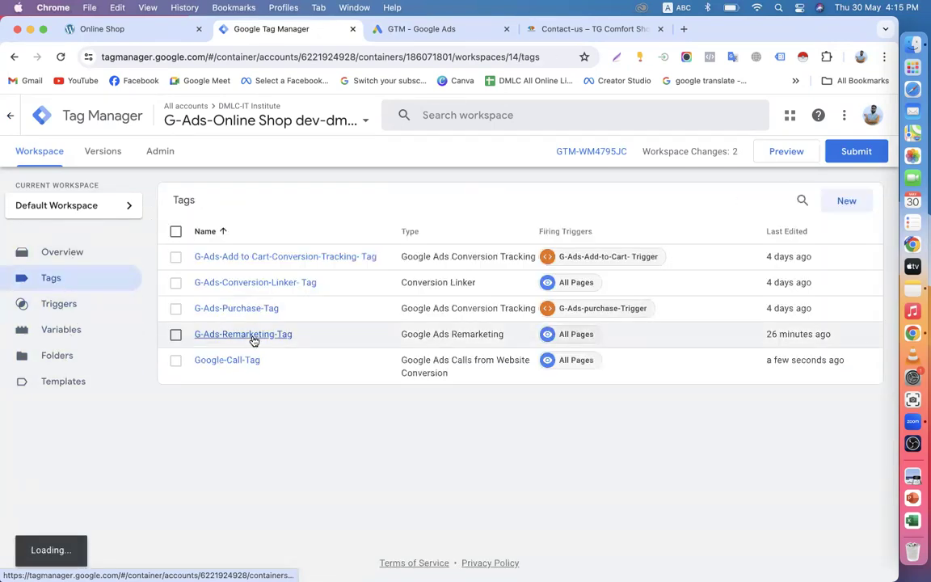
Step: Close the new conversion action setup in Google Ads
click(424, 29)
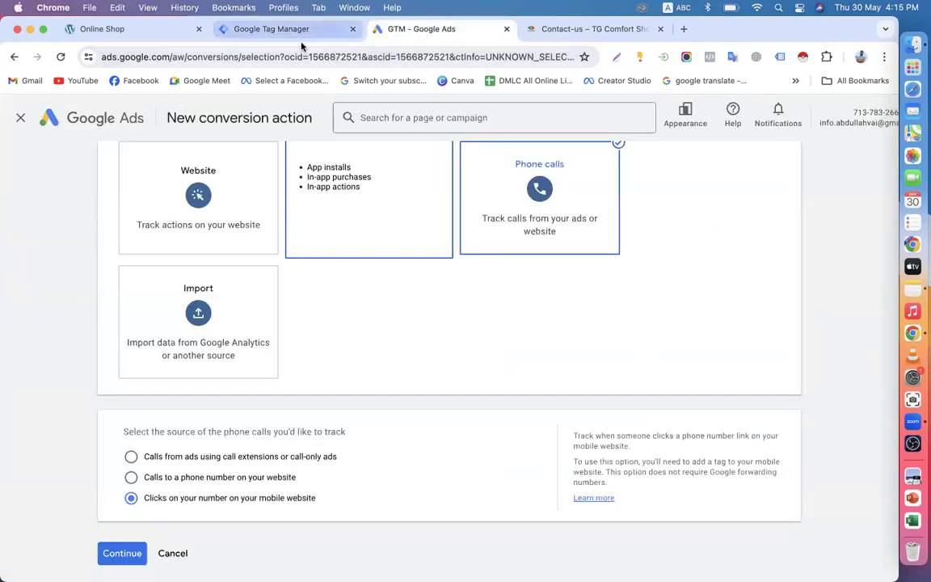
scroll(306, 243, up, 3)
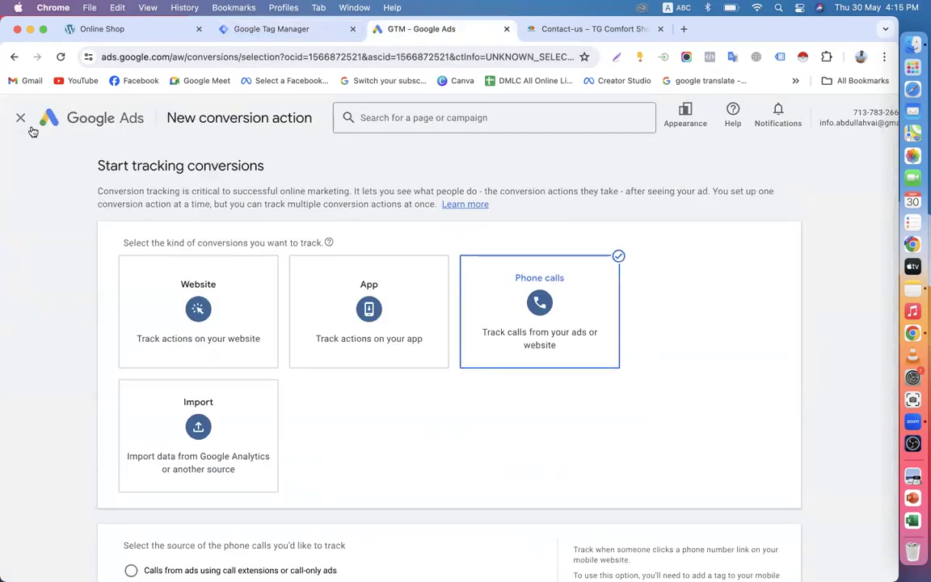
click(21, 117)
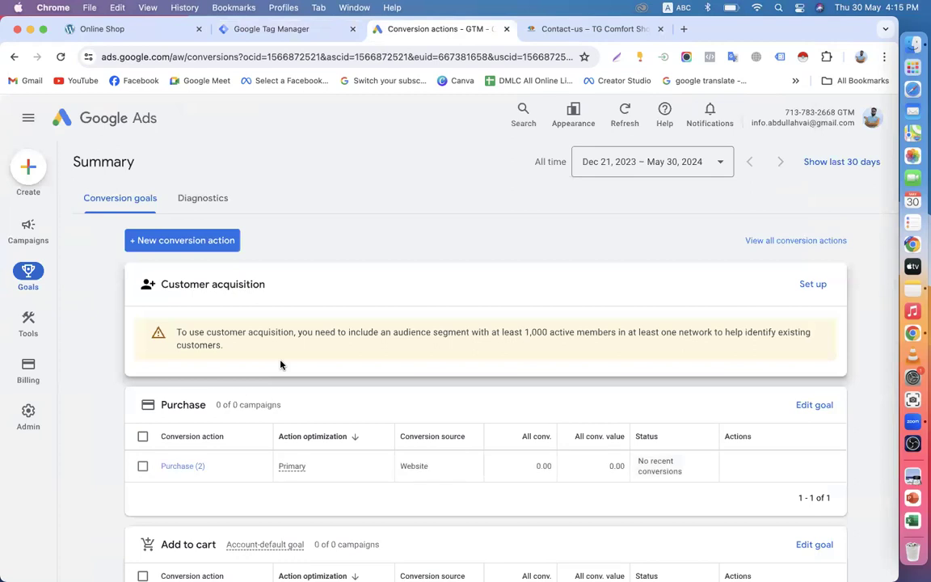
scroll(280, 364, down, 5)
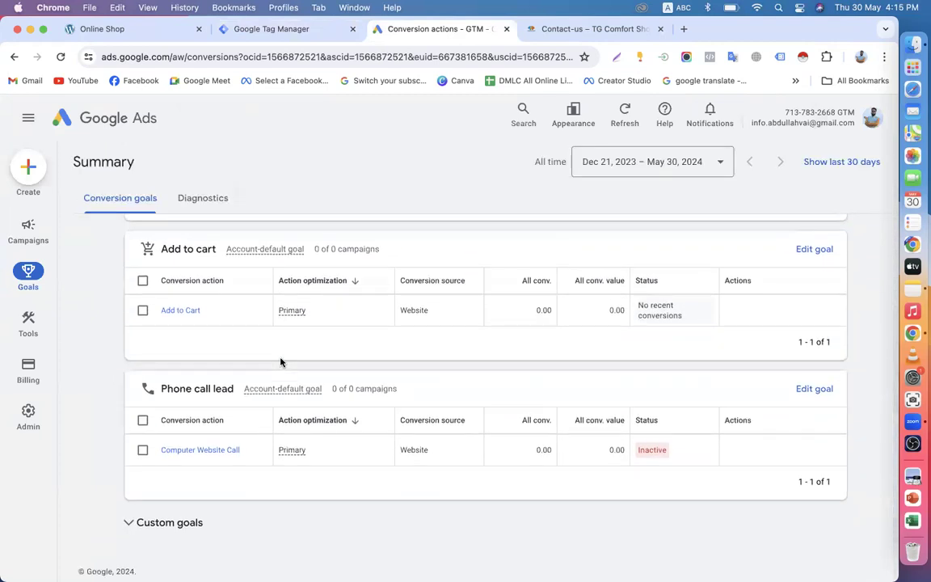
scroll(281, 361, up, 5)
scroll(281, 360, down, 5)
scroll(382, 365, up, 4)
scroll(381, 365, down, 1)
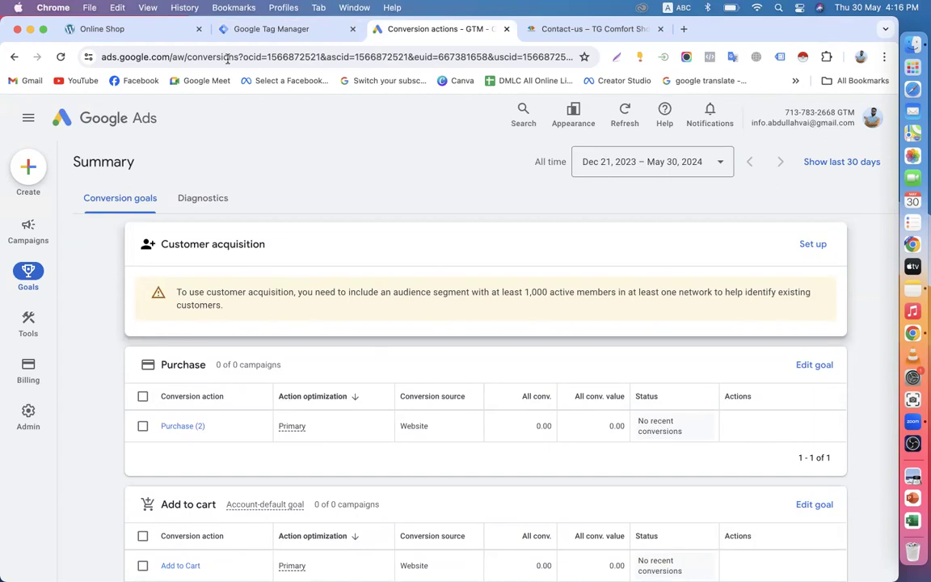
click(251, 29)
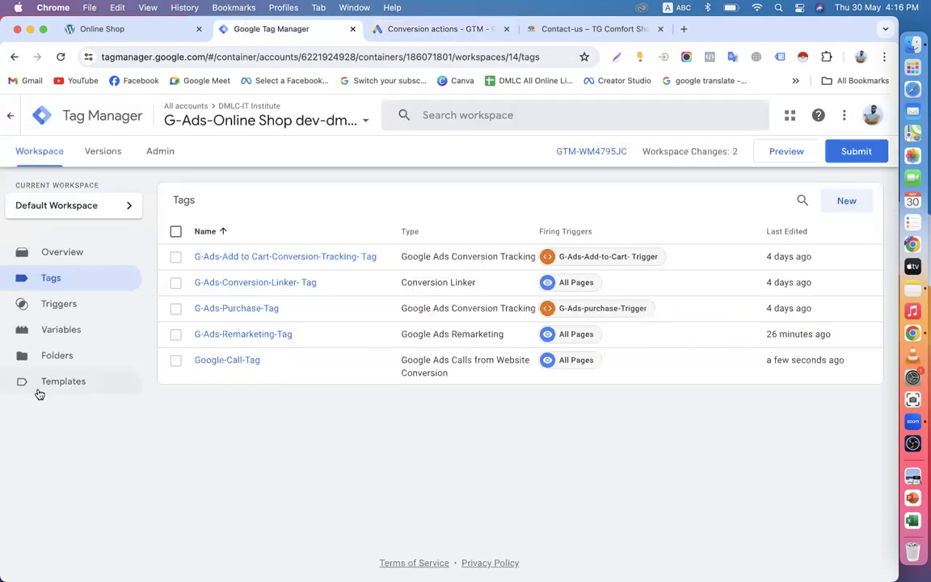
click(65, 307)
click(55, 333)
click(65, 357)
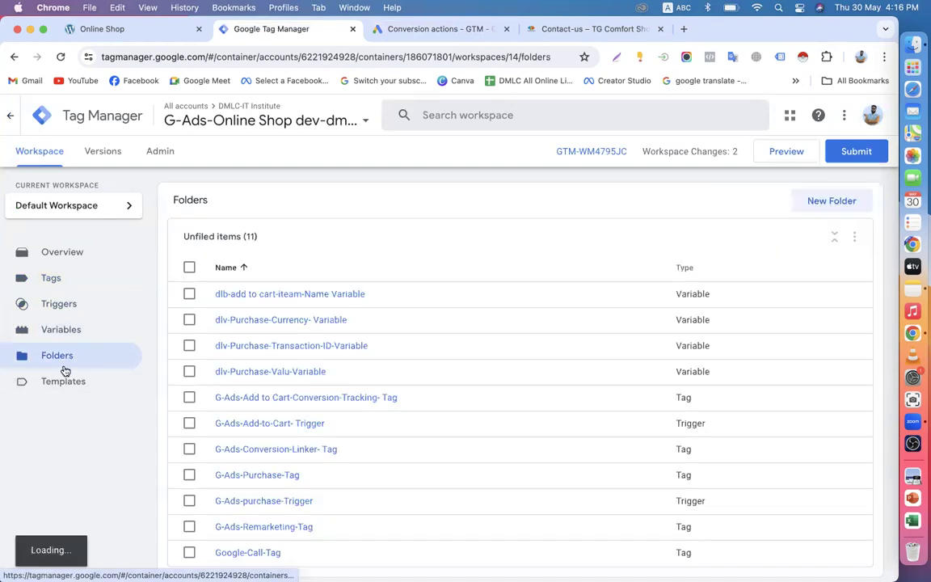
click(56, 285)
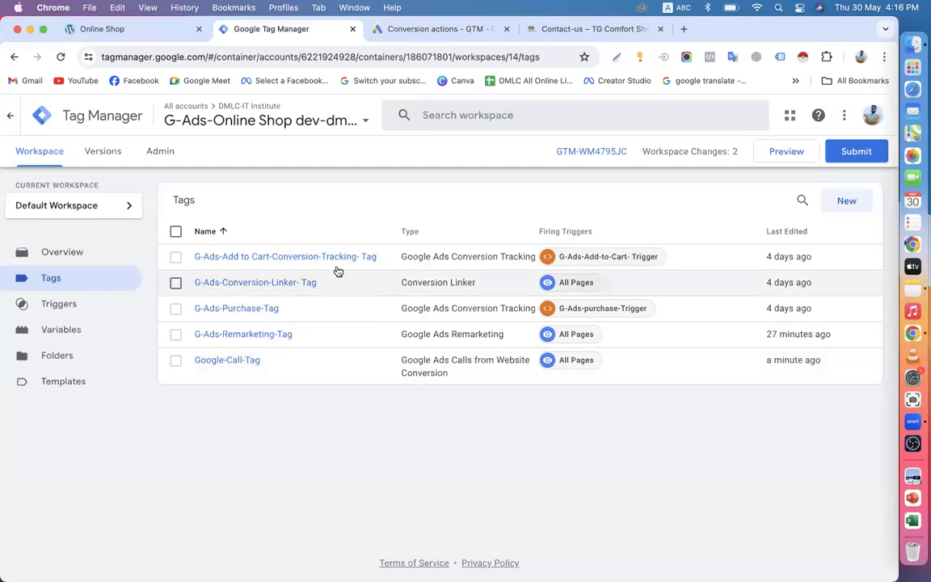
click(55, 307)
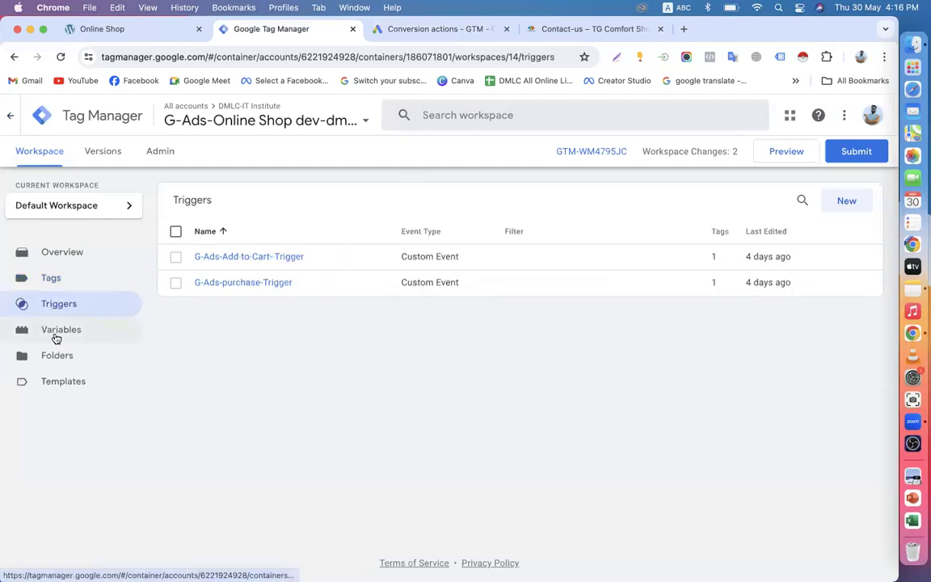
click(59, 333)
click(72, 358)
click(66, 381)
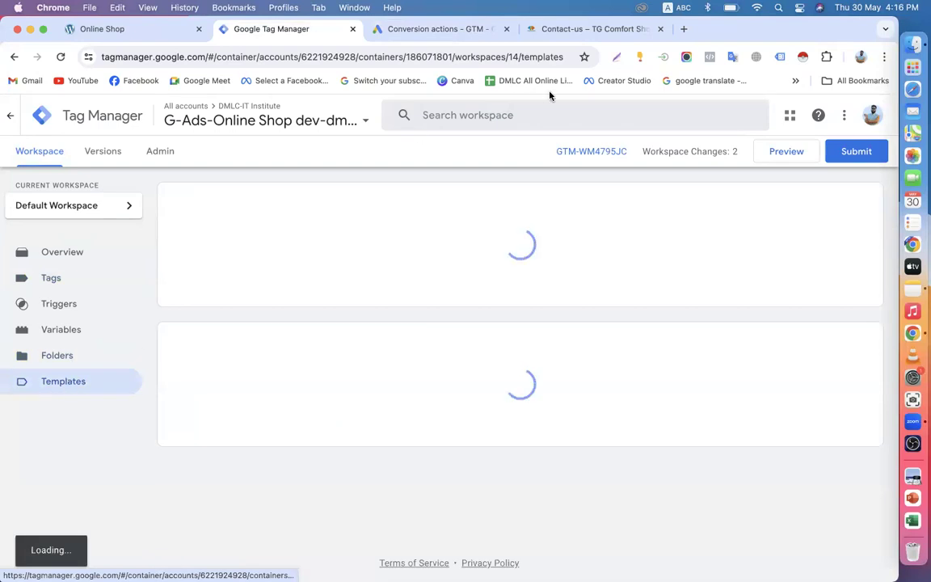
click(684, 29)
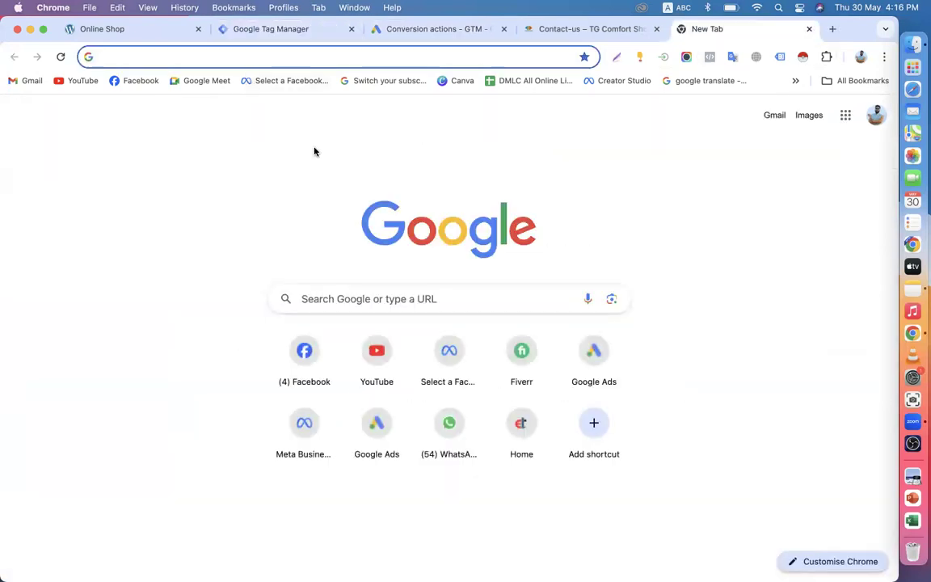
text(a)
key(BackSpace)
key(BackSpace)
click(809, 29)
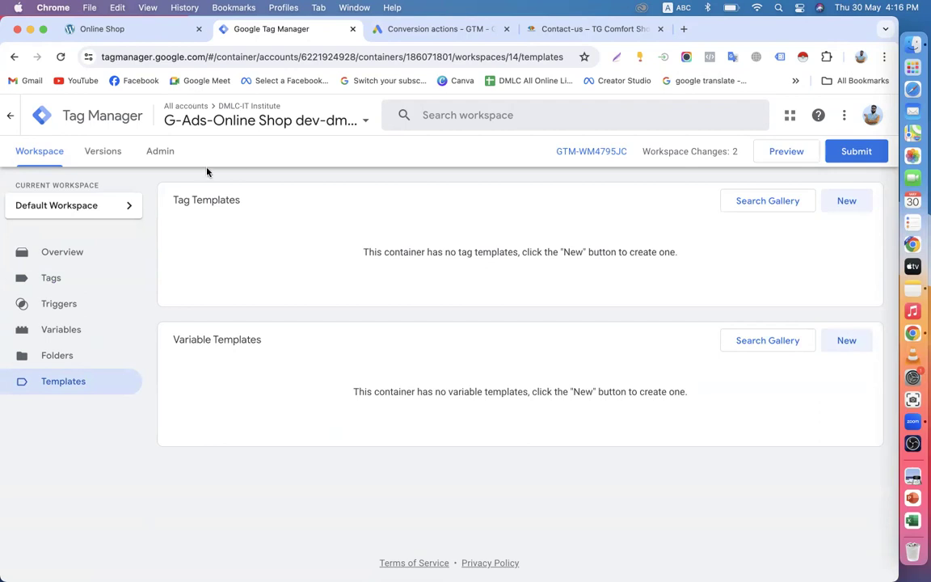
click(10, 119)
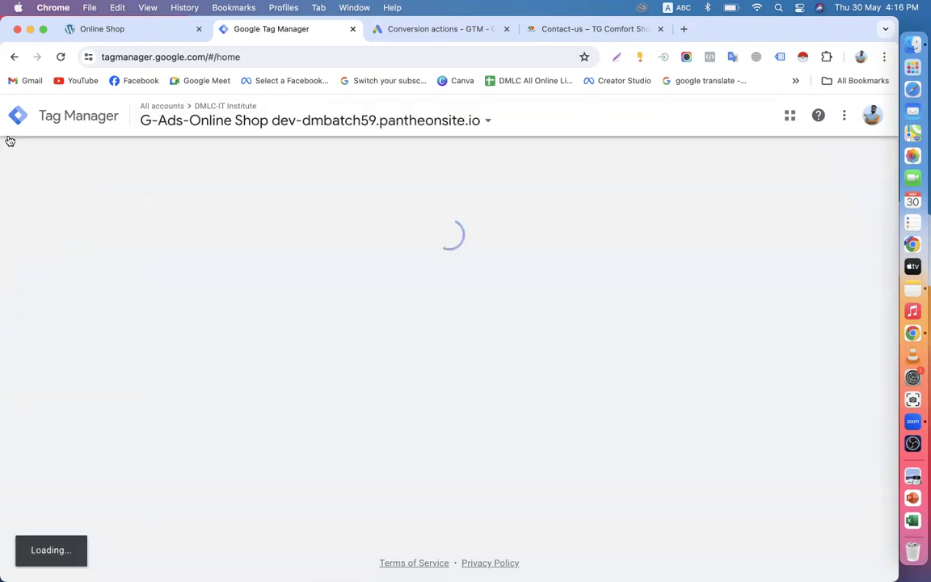
scroll(174, 376, down, 5)
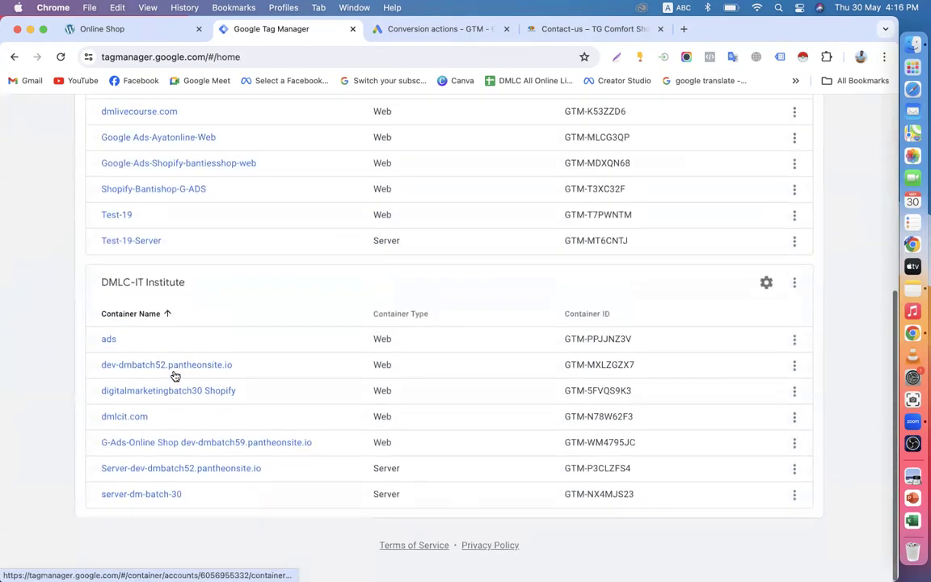
click(127, 465)
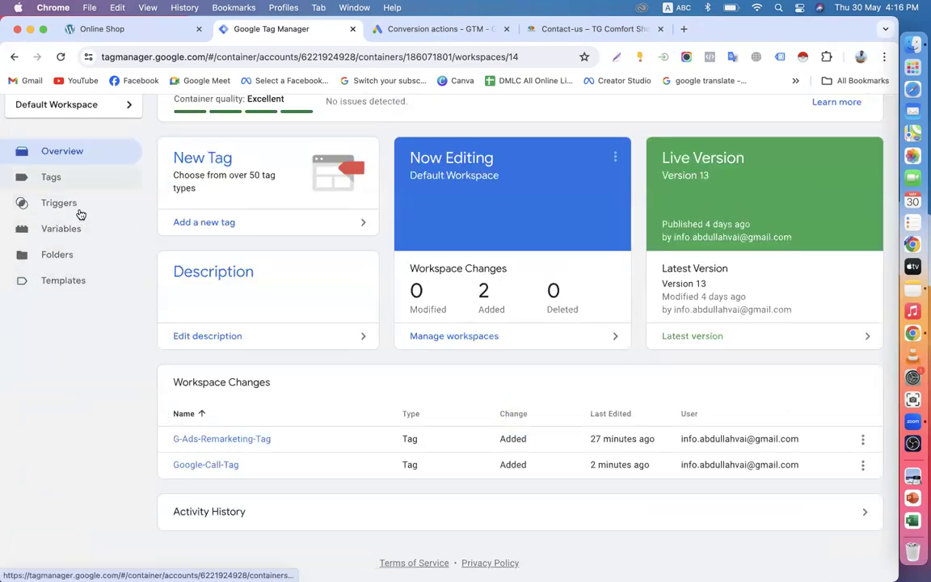
click(60, 178)
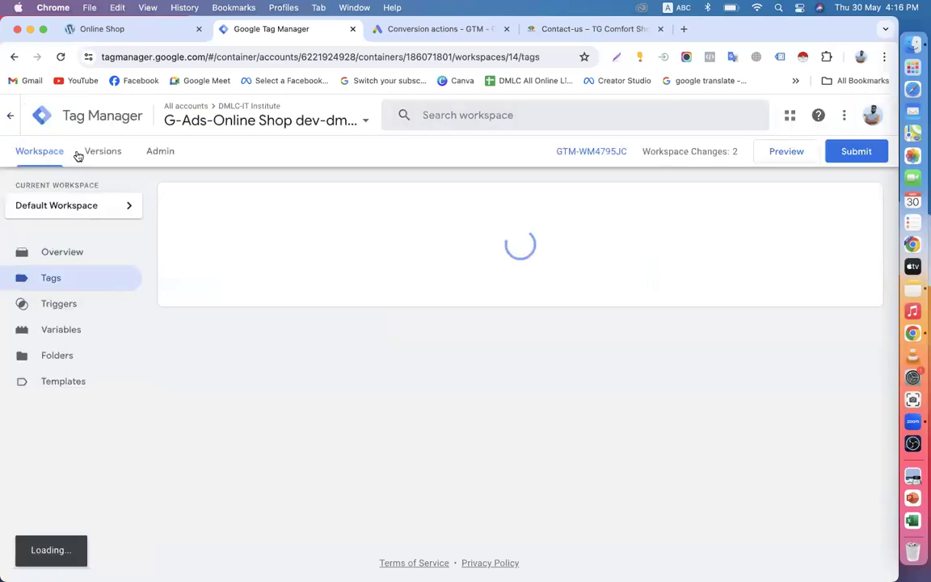
click(418, 32)
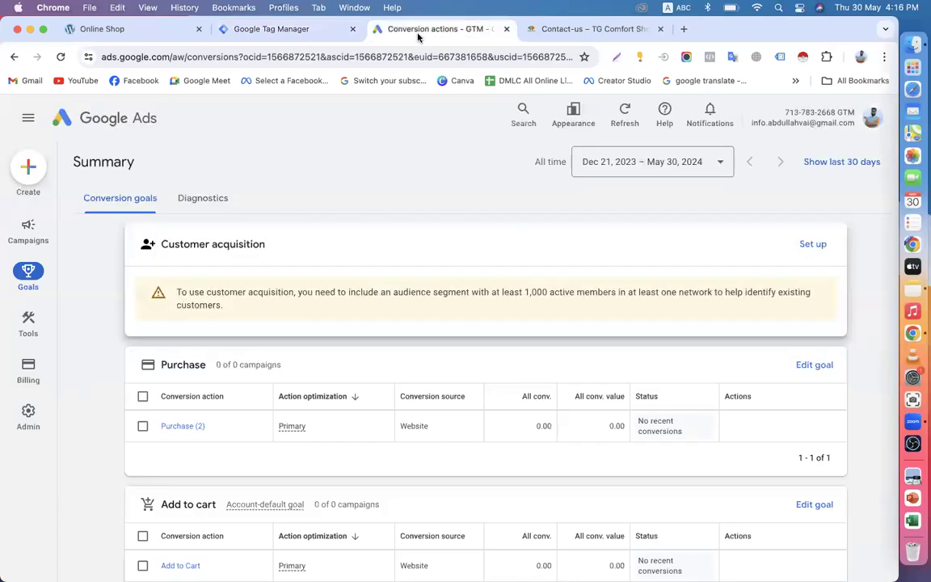
scroll(401, 413, down, 3)
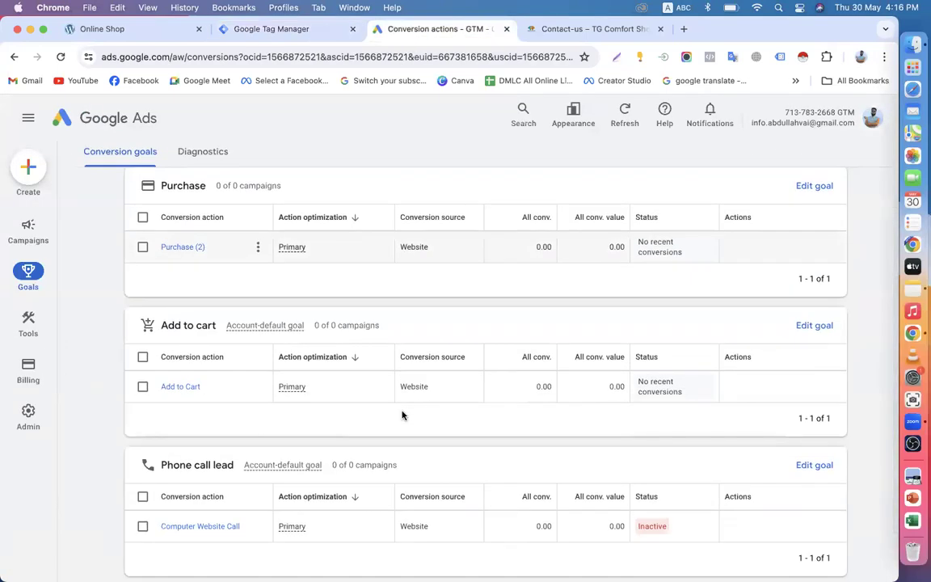
scroll(402, 415, down, 2)
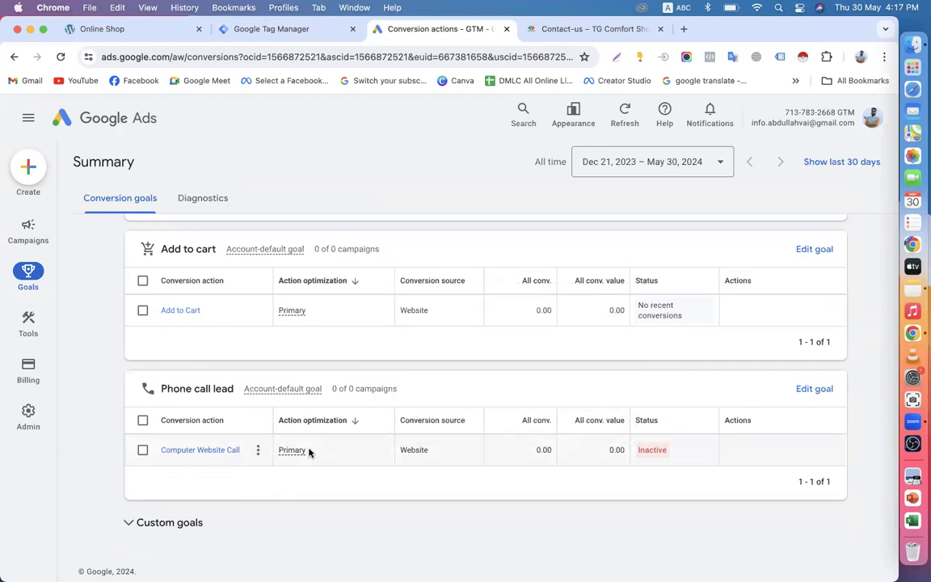
scroll(308, 453, up, 5)
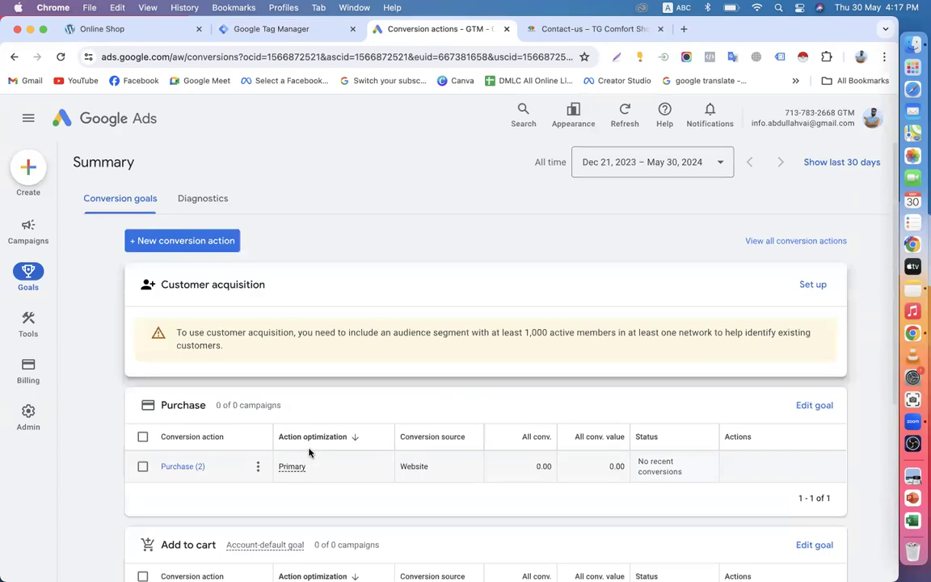
mouse_move(29, 275)
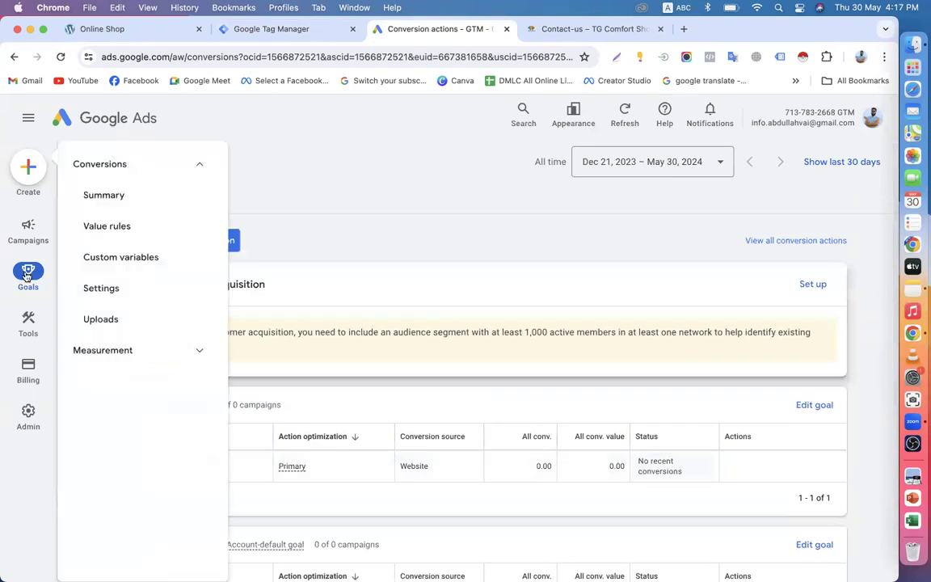
click(102, 196)
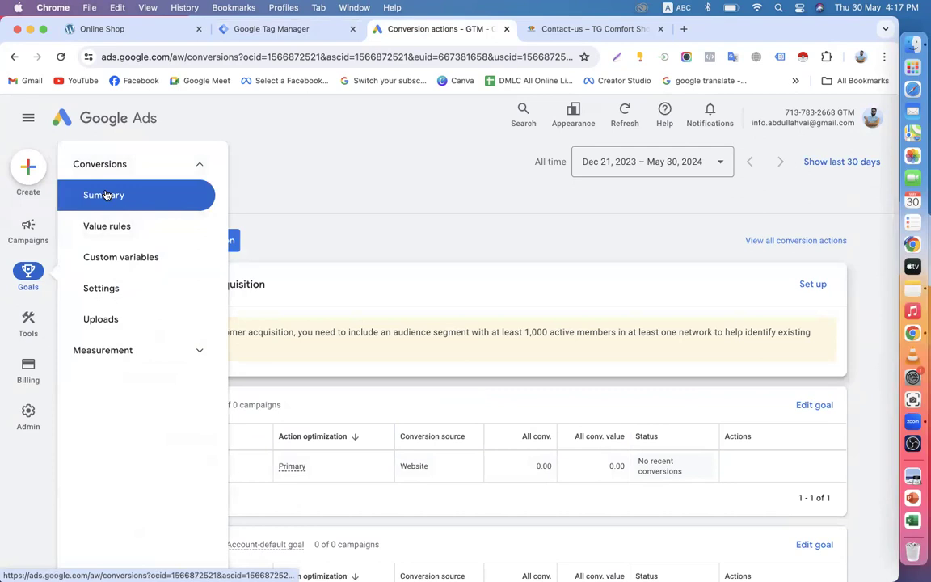
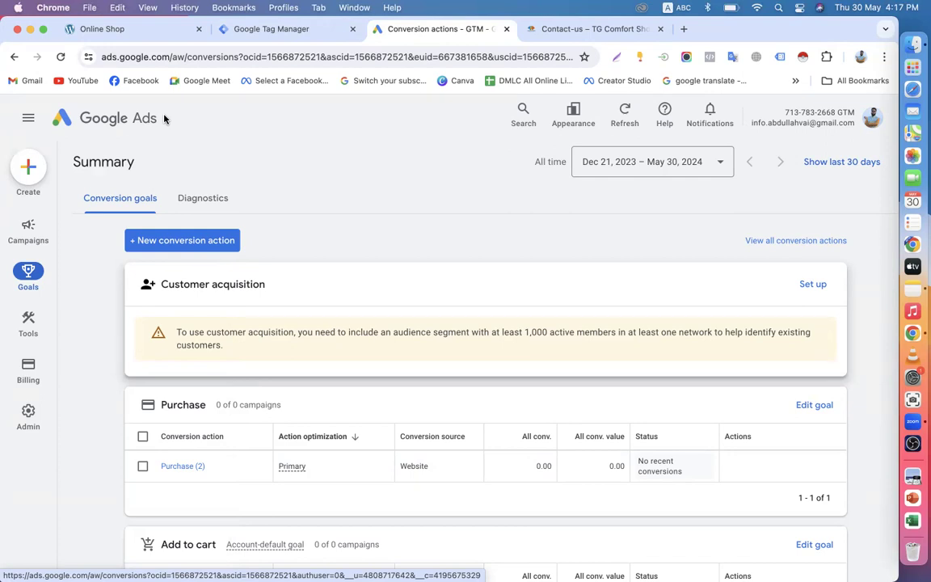
Step: Glance at conversion diagnostics, return to the conversion goals summary, and open Finder
click(192, 207)
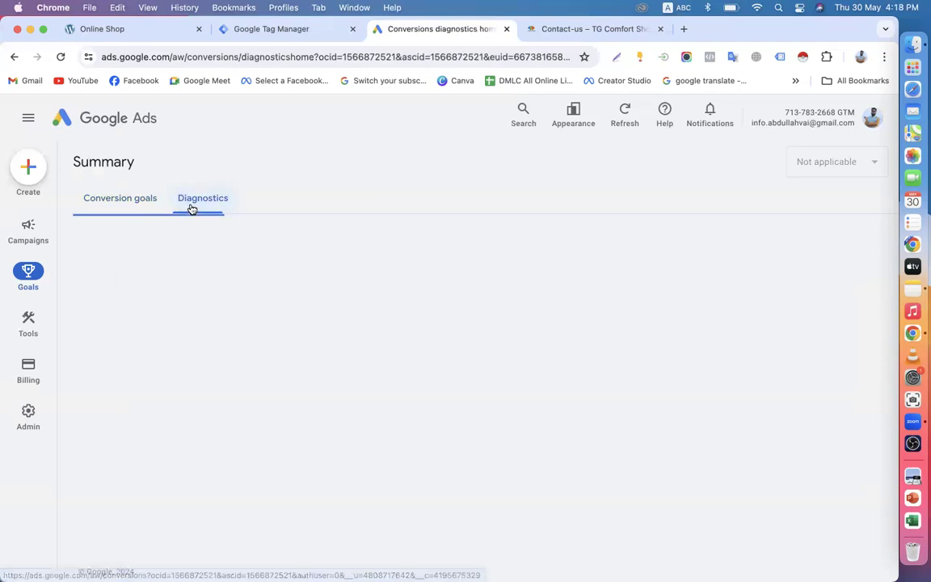
click(128, 202)
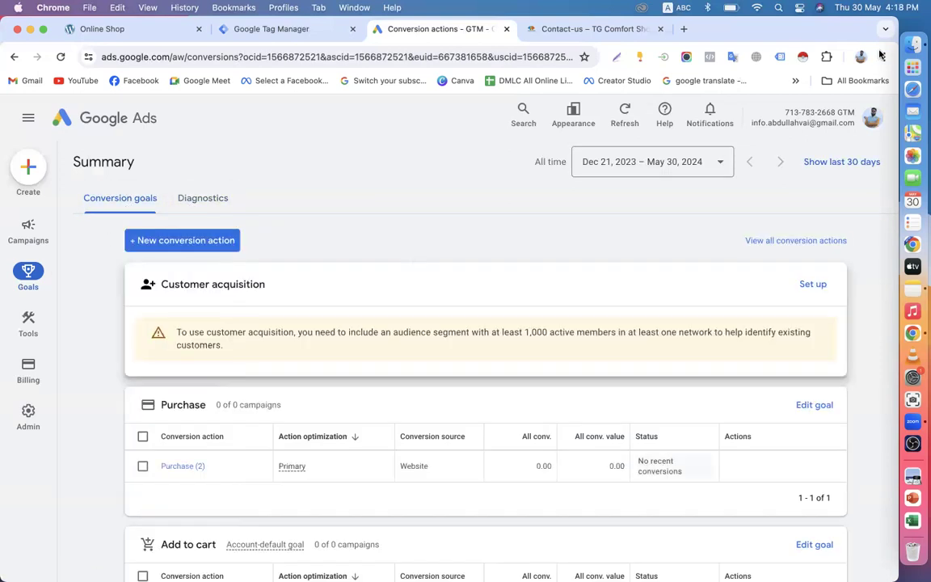
click(913, 45)
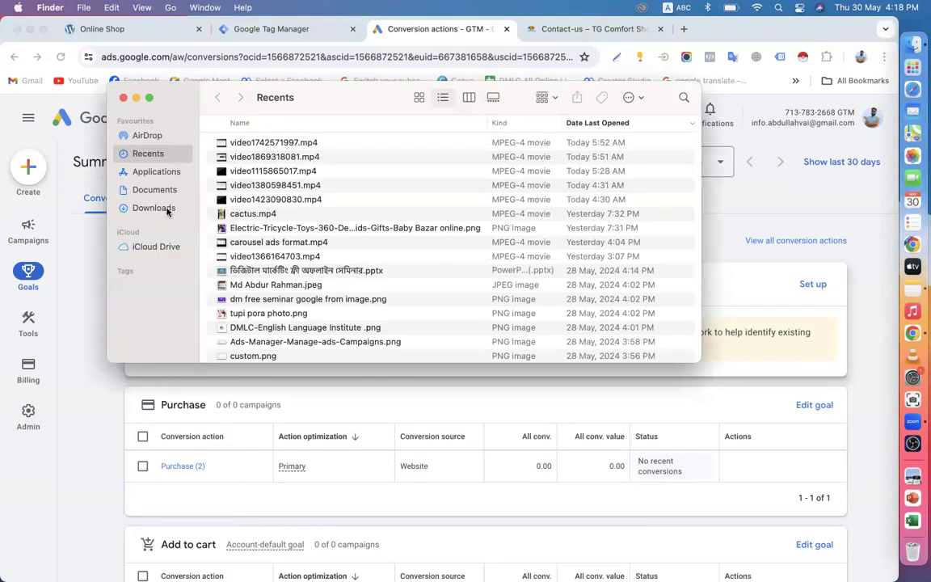
Step: Switch between the Documents and Downloads folders and scroll through the Downloads listing
click(133, 190)
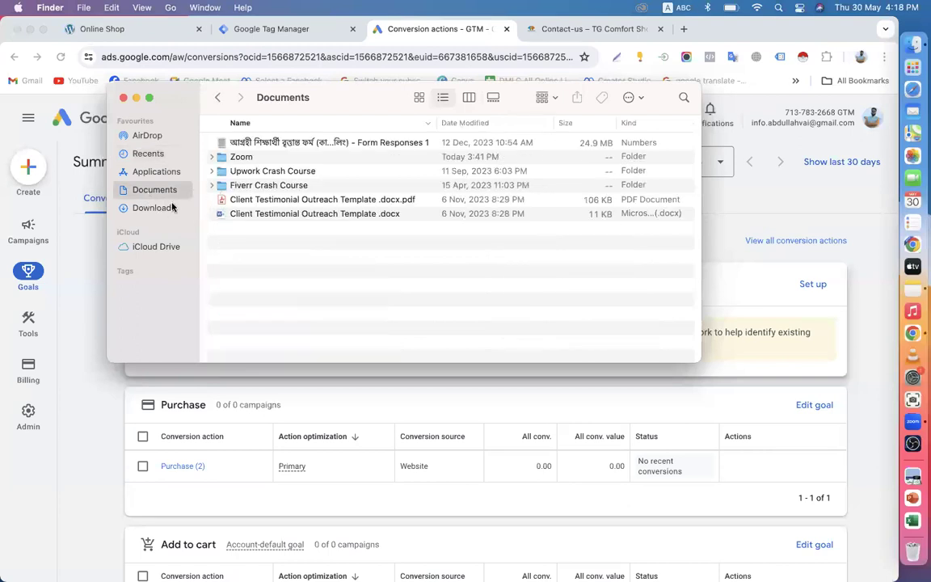
click(165, 209)
click(162, 191)
click(169, 210)
click(171, 192)
click(165, 209)
scroll(312, 242, down, 10)
scroll(313, 252, down, 5)
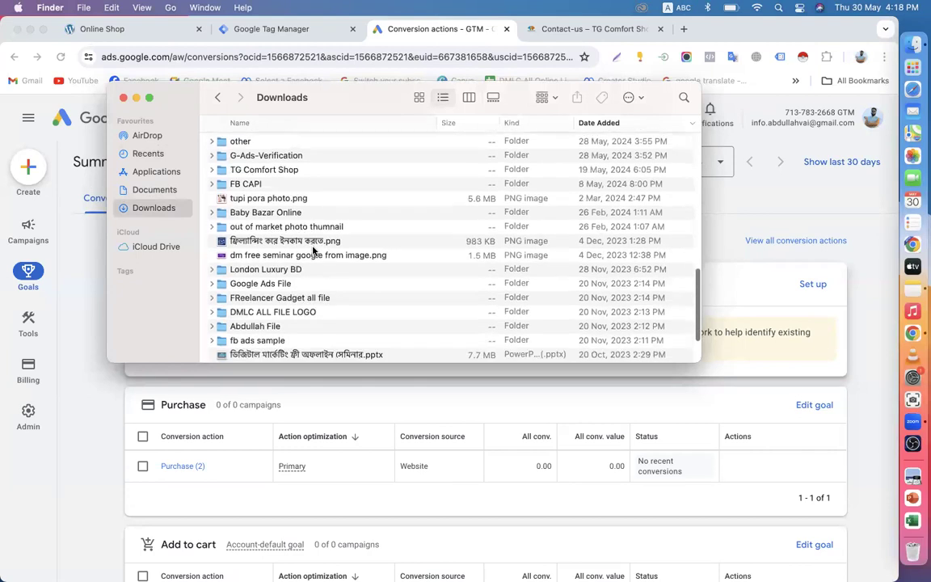
scroll(313, 251, down, 5)
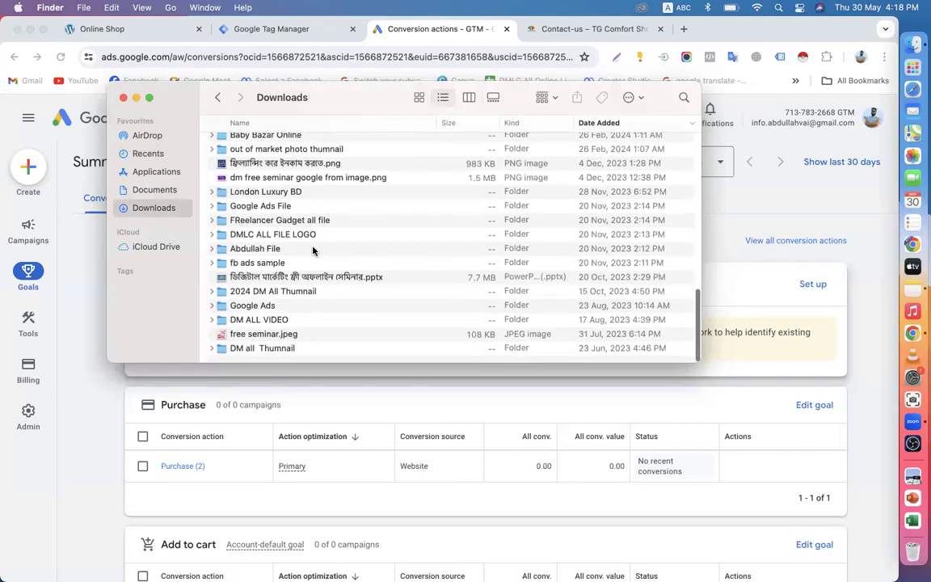
scroll(252, 275, up, 5)
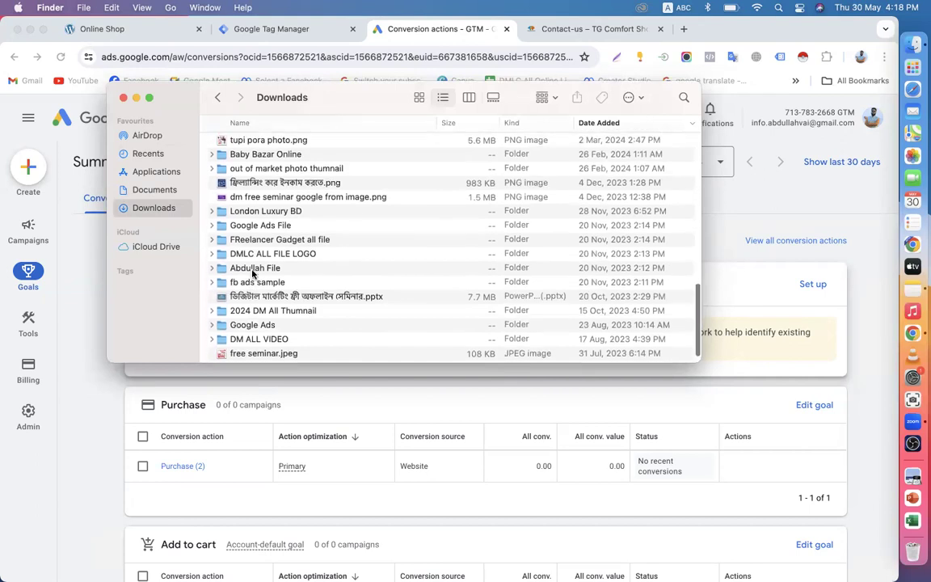
scroll(252, 275, up, 4)
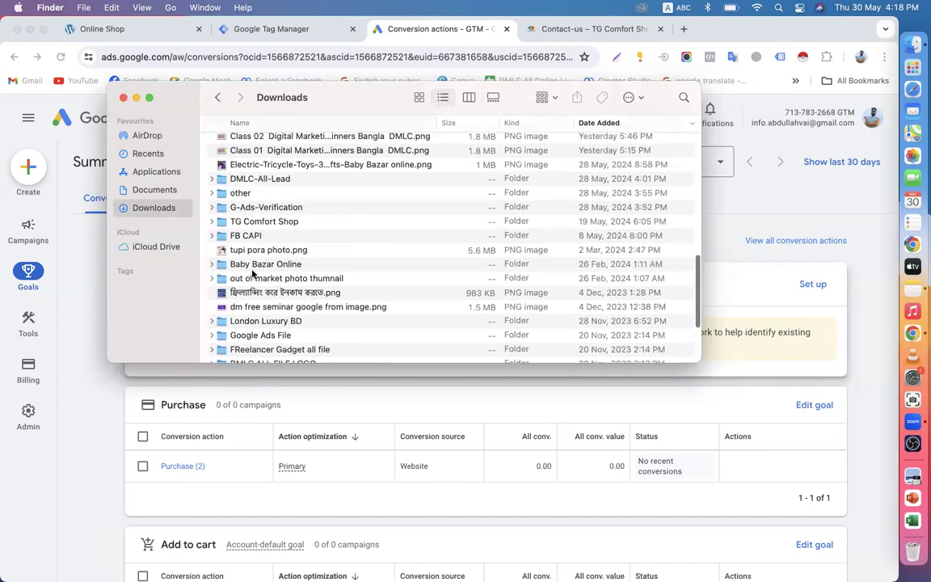
scroll(271, 271, up, 2)
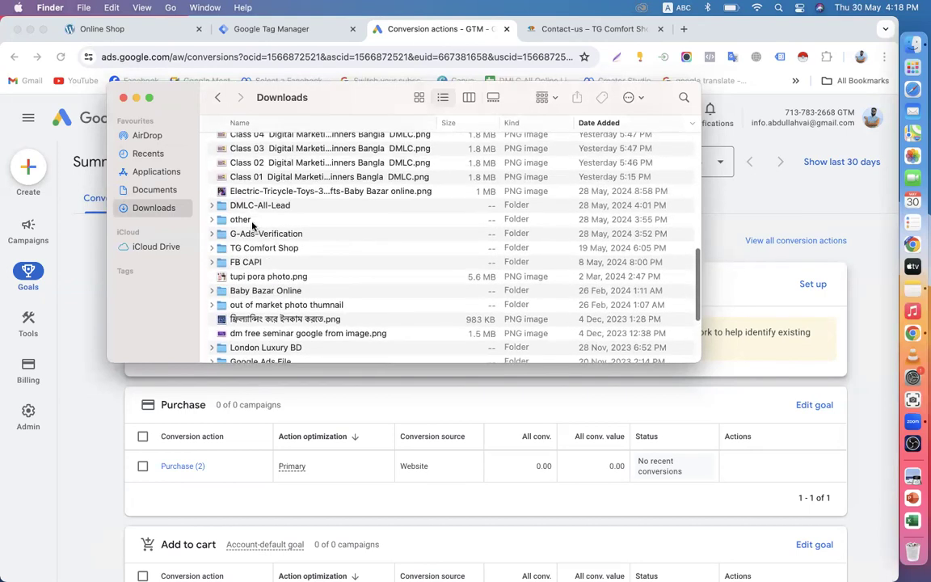
Step: Open the DMLC-All-Lead folder and its sweem ware US .csv file
double_click(257, 205)
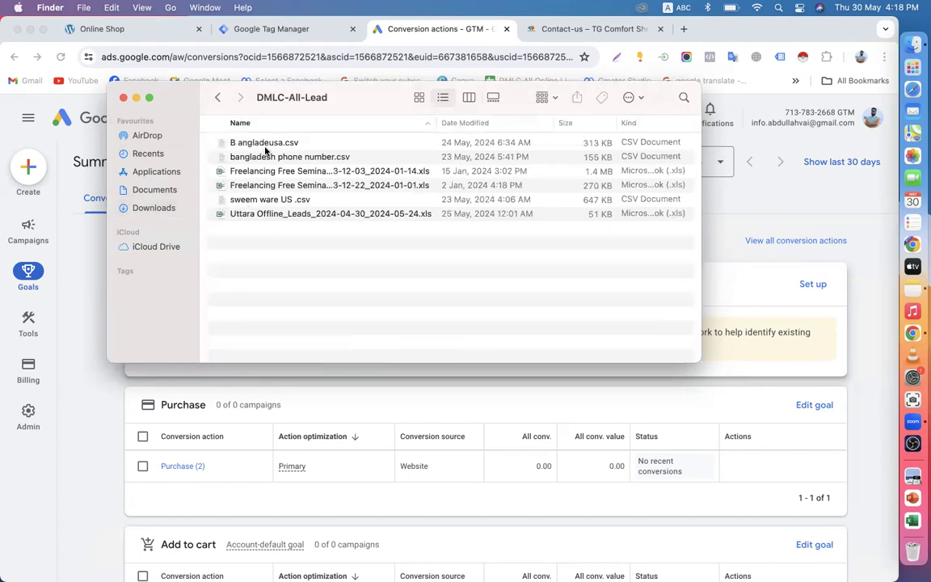
click(260, 203)
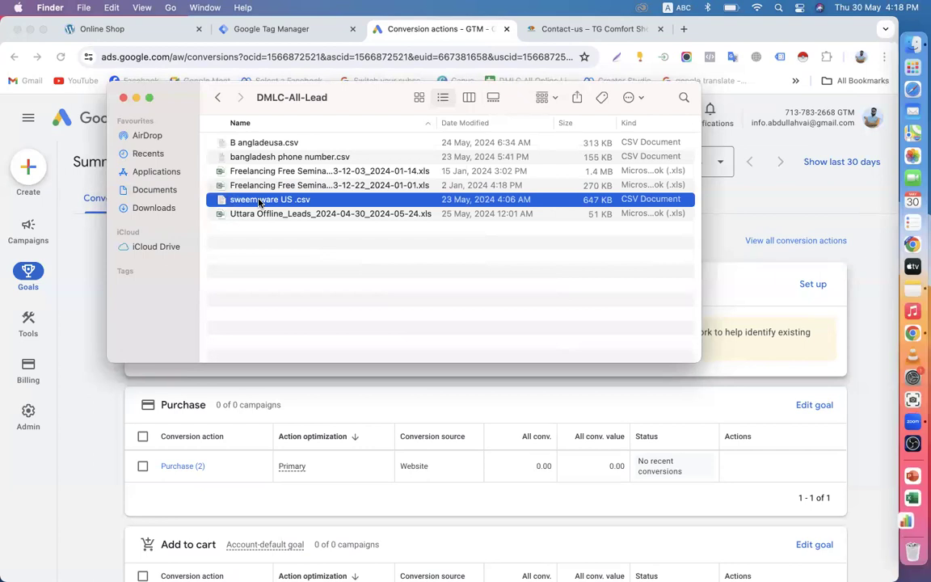
double_click(259, 203)
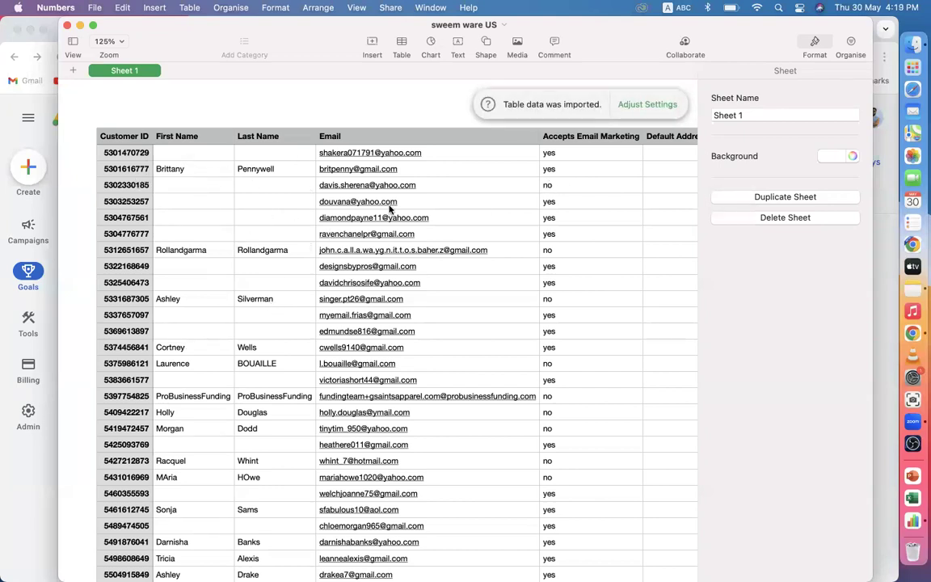
Step: Scroll through the imported sweem ware US customer table and back up to the header row
scroll(429, 337, down, 15)
scroll(429, 337, up, 10)
scroll(429, 337, up, 6)
scroll(417, 368, down, 15)
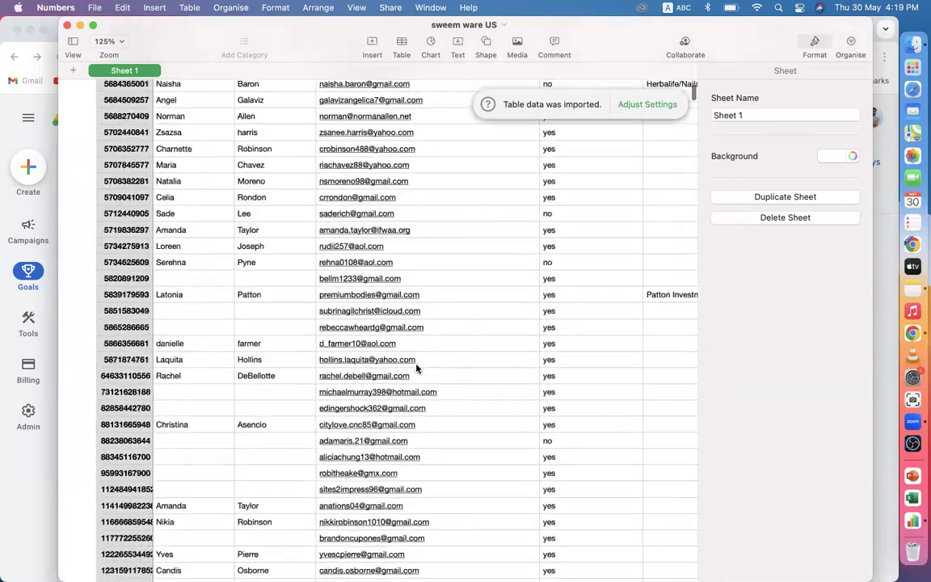
scroll(417, 368, down, 10)
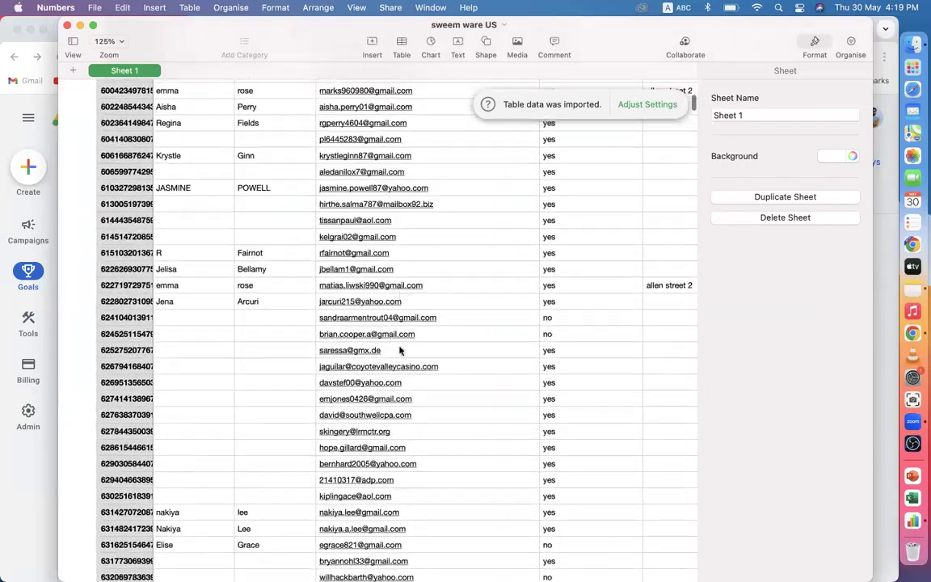
scroll(403, 343, down, 15)
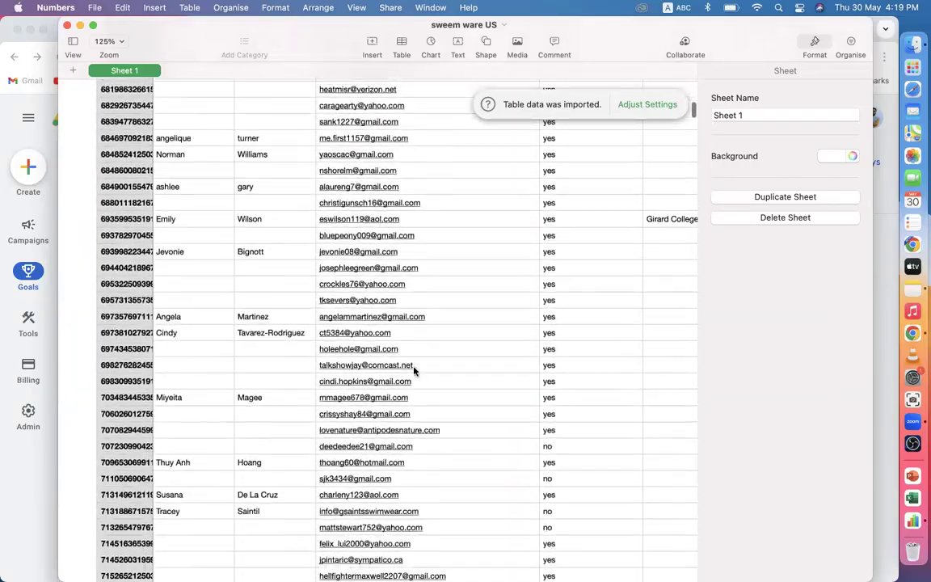
scroll(414, 370, down, 20)
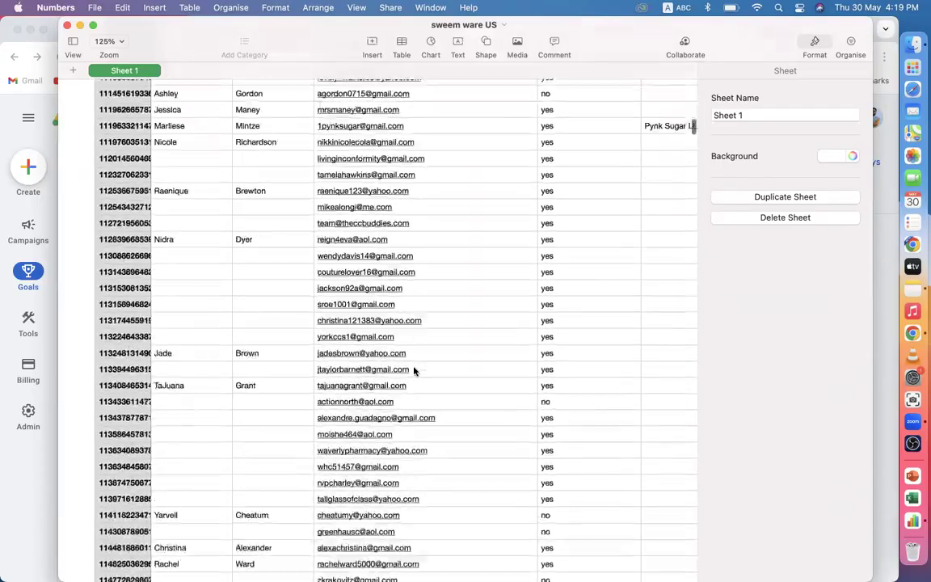
scroll(414, 370, up, 20)
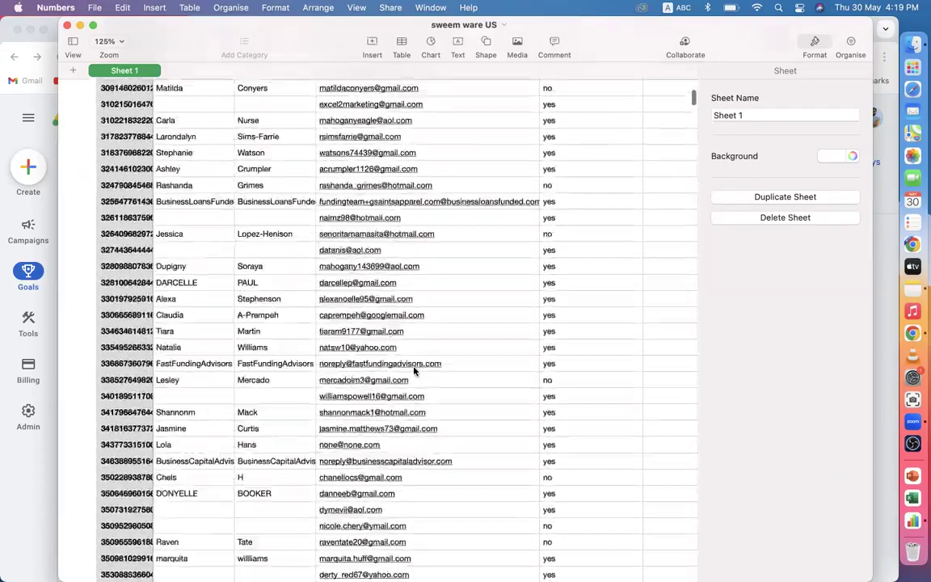
scroll(414, 371, up, 15)
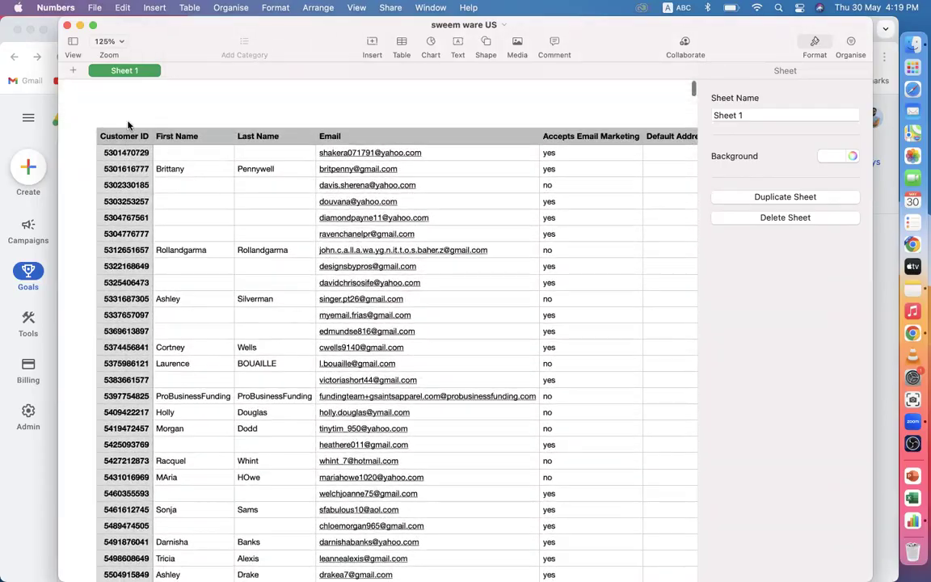
Step: Close the Numbers spreadsheet and the Finder window, bringing Google Ads back to front
click(66, 26)
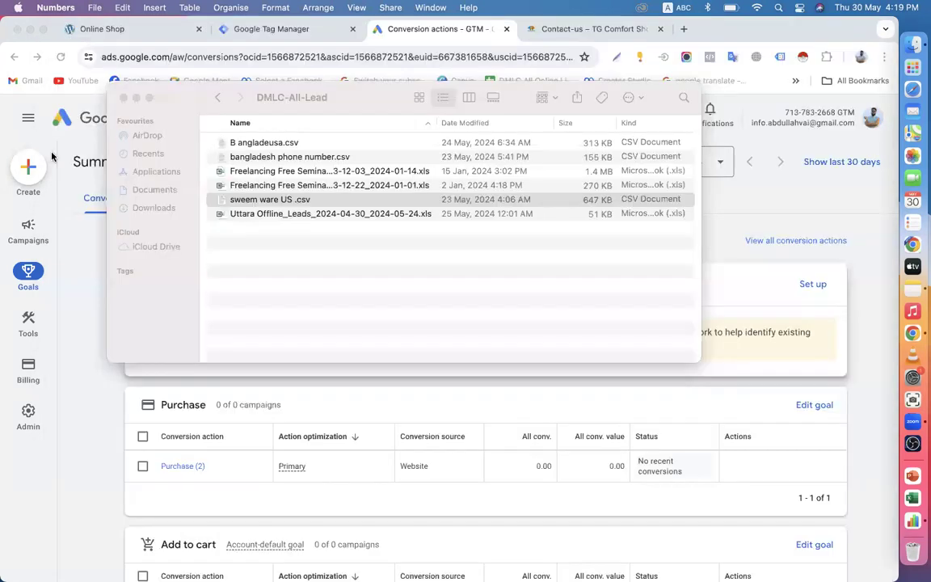
click(122, 98)
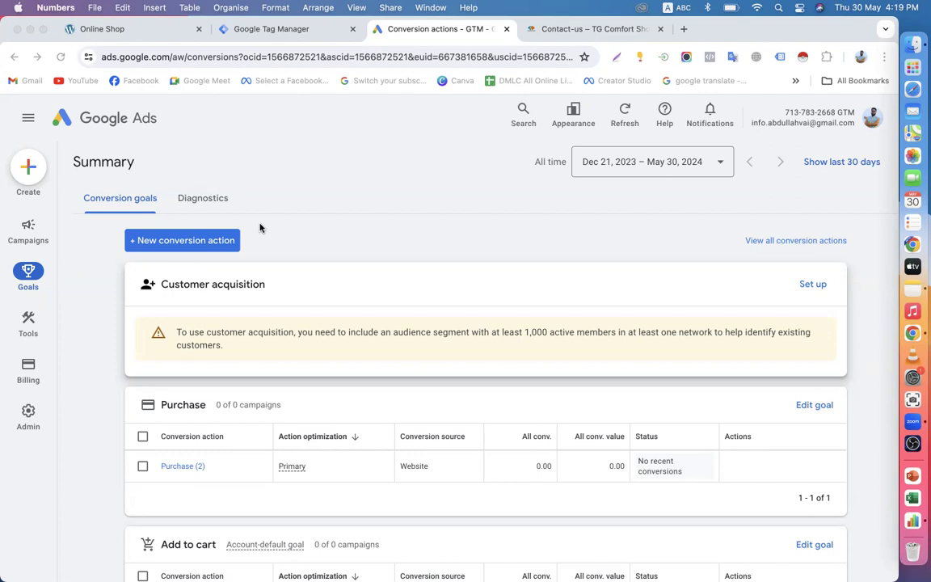
click(203, 202)
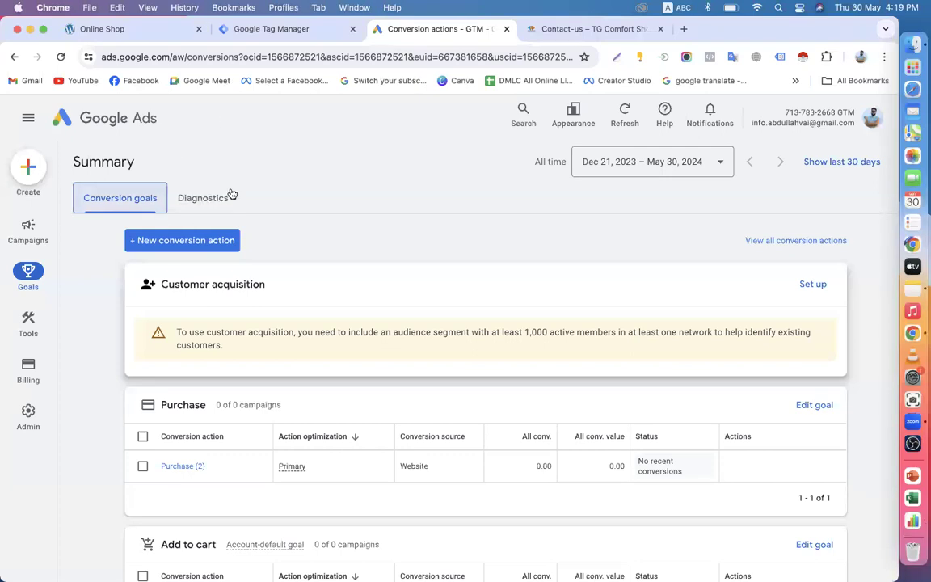
Step: Flip between Diagnostics and Conversion goals, scrolling the goals summary
click(201, 203)
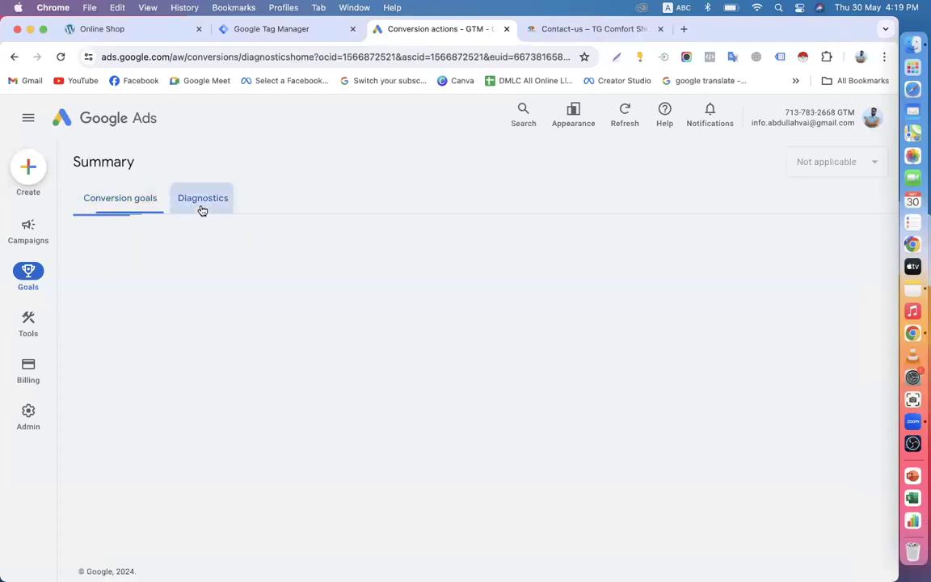
click(151, 208)
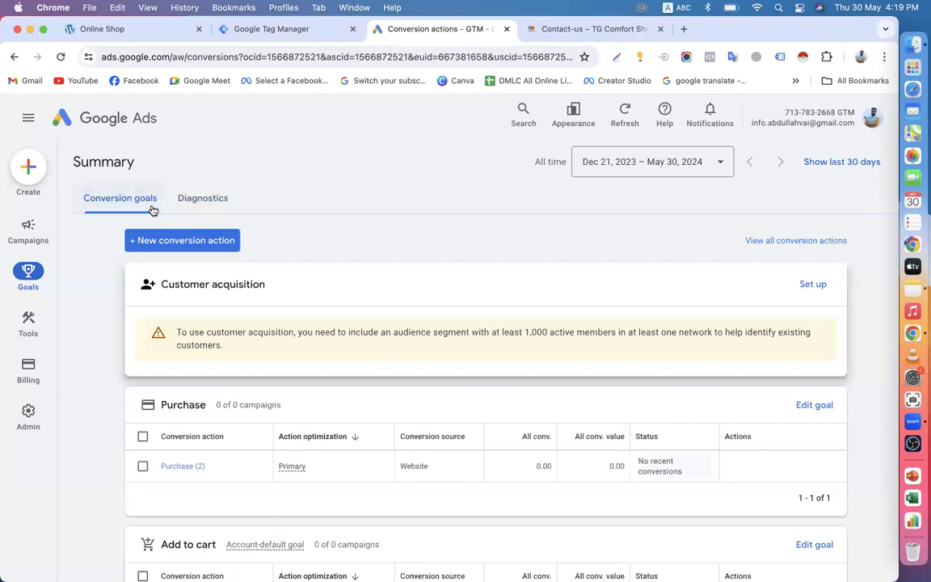
scroll(403, 241, down, 5)
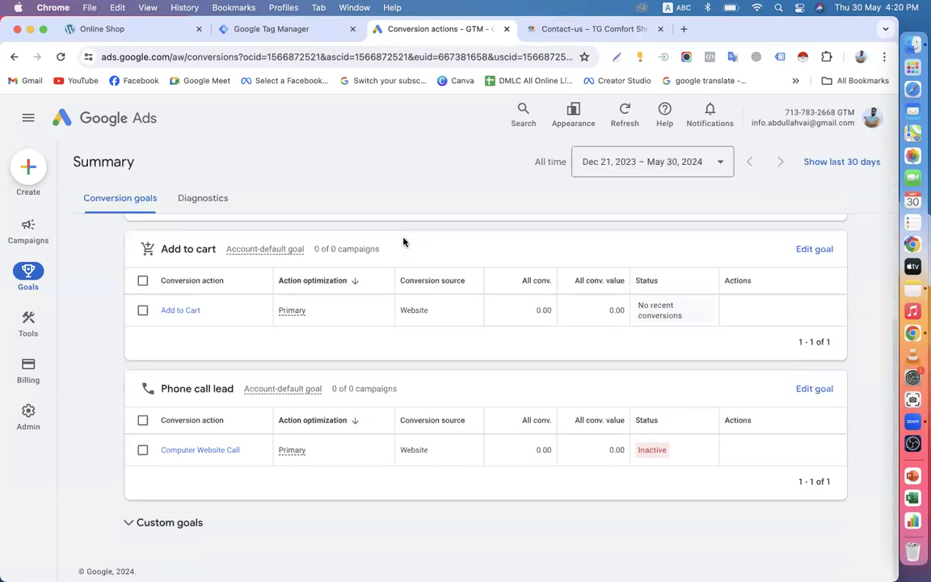
scroll(403, 241, up, 5)
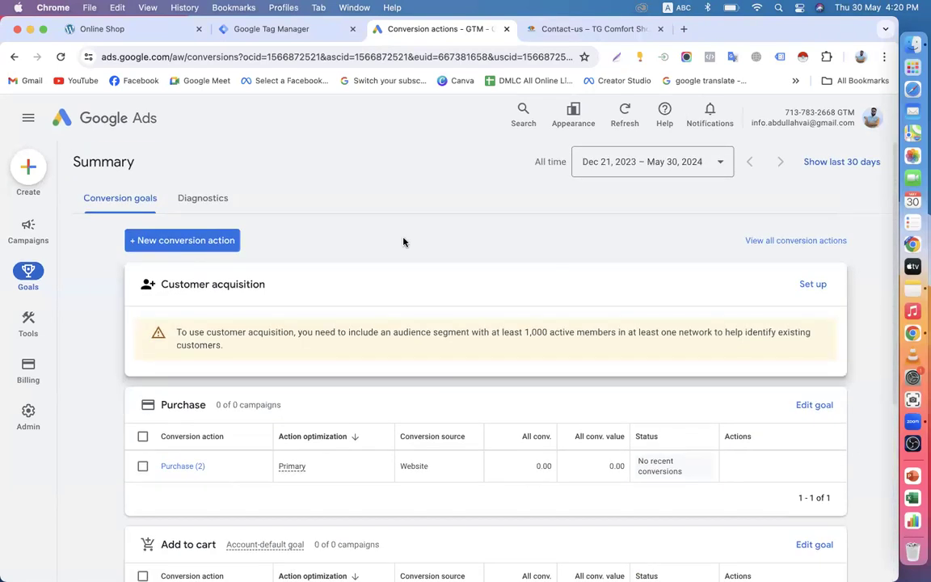
click(189, 203)
click(140, 202)
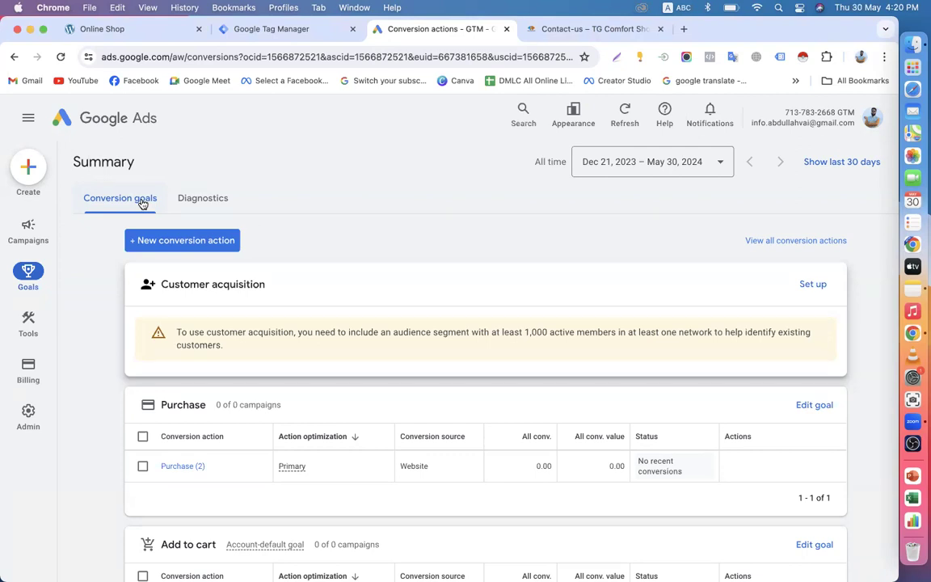
Step: In a new tab, browse the Google apps list and go to Manage your Google Account
click(683, 28)
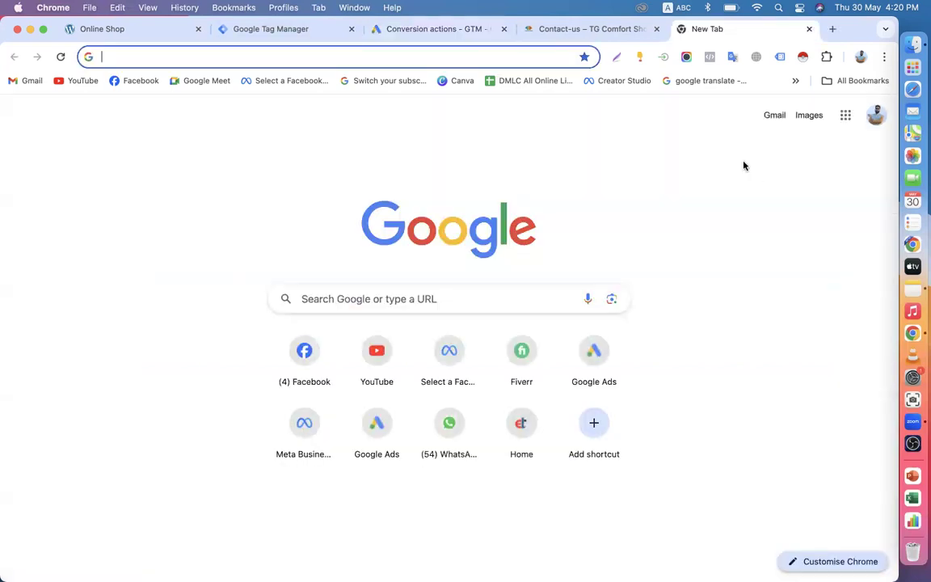
click(845, 115)
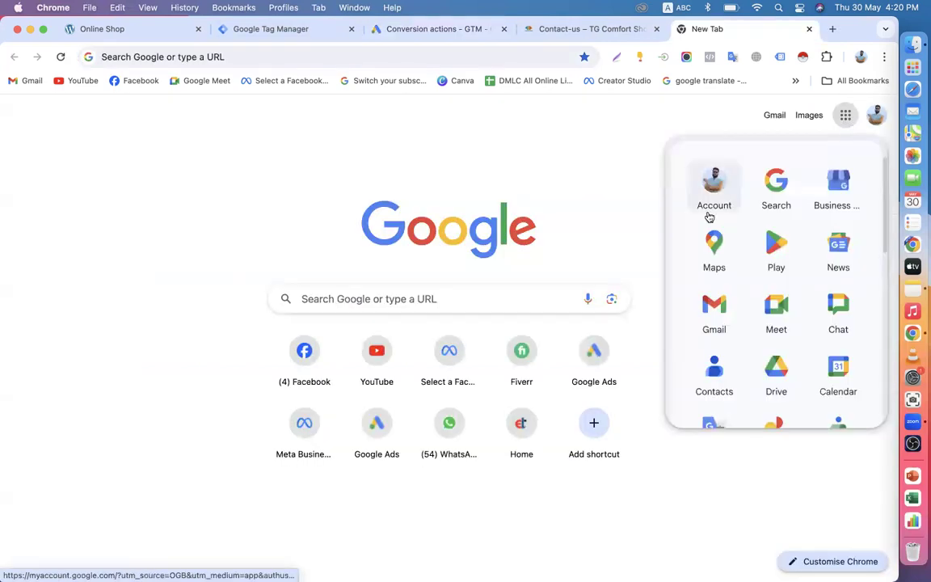
scroll(768, 303, down, 3)
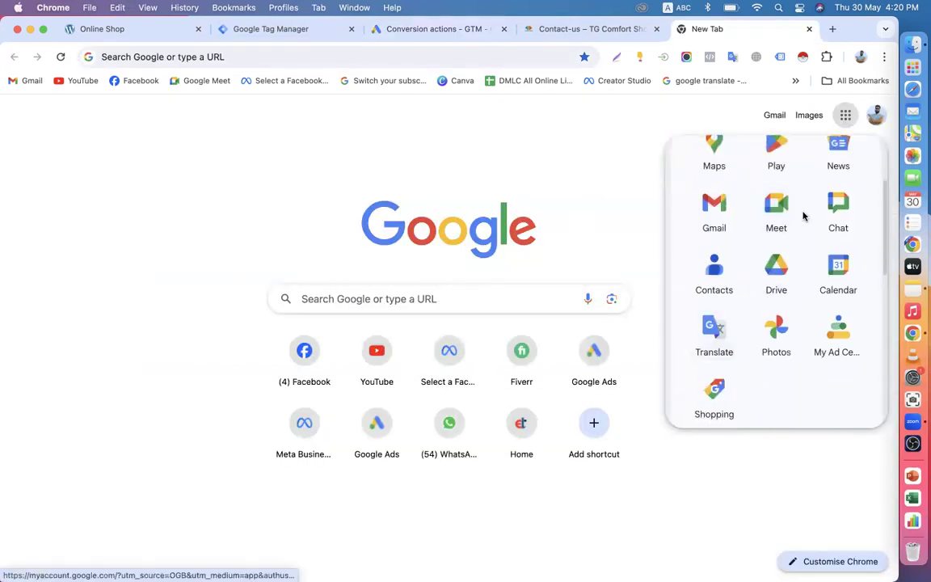
scroll(772, 290, up, 3)
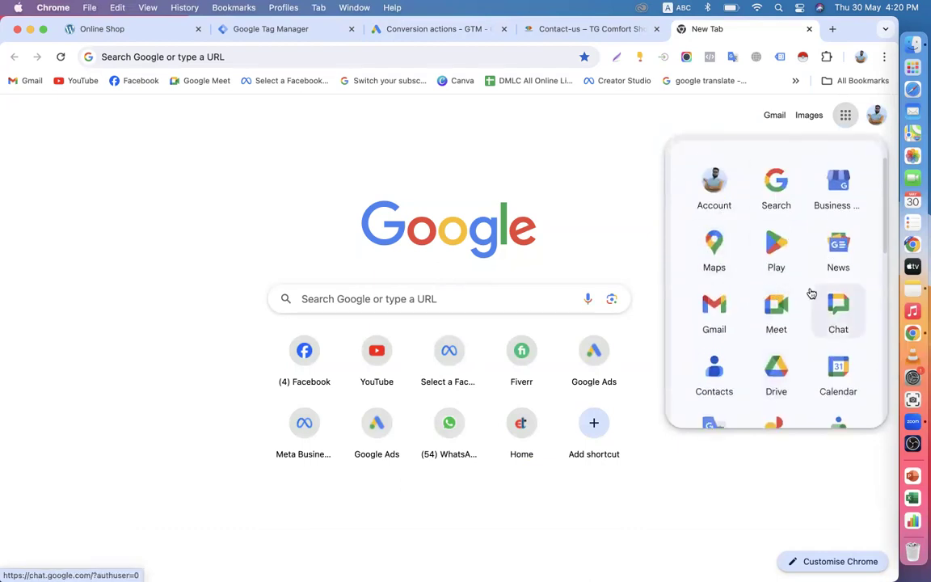
scroll(811, 291, down, 3)
scroll(811, 291, up, 3)
click(865, 120)
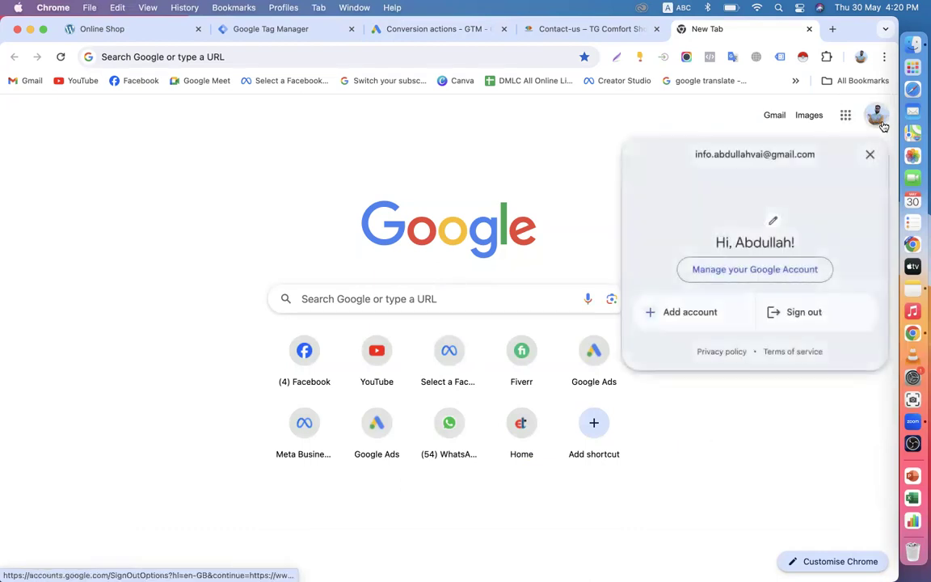
click(731, 271)
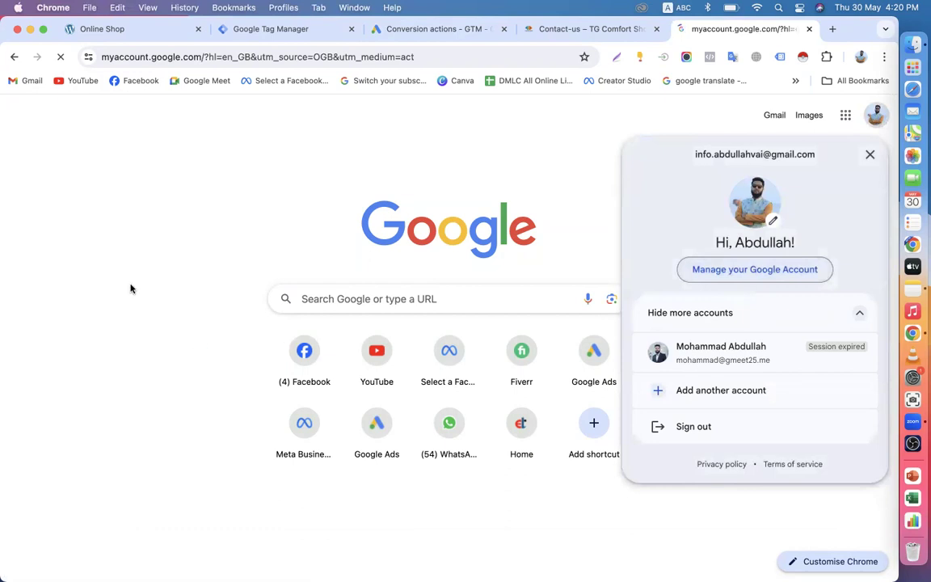
Step: Scroll through the Google Account Personal info page, then move on to Security
click(74, 194)
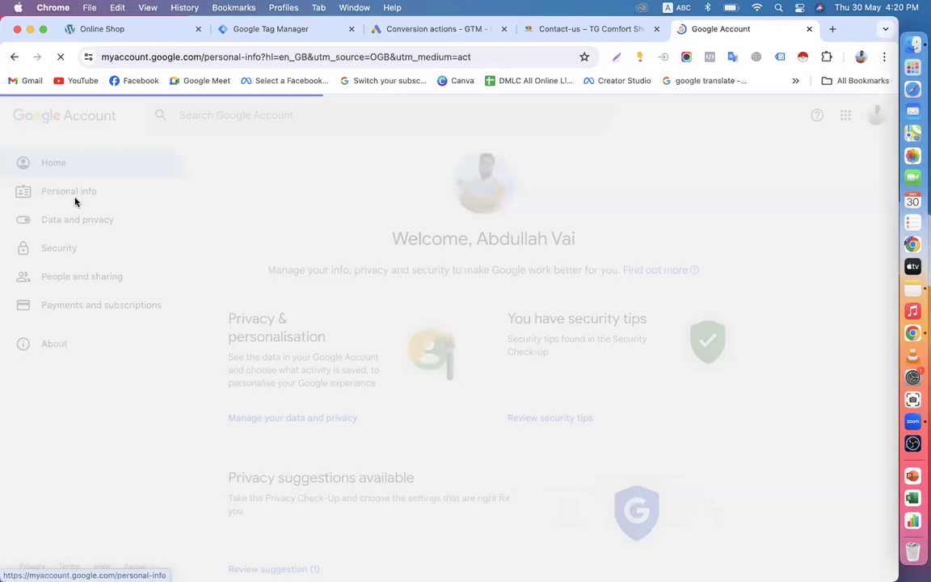
scroll(205, 330, down, 3)
scroll(323, 293, down, 6)
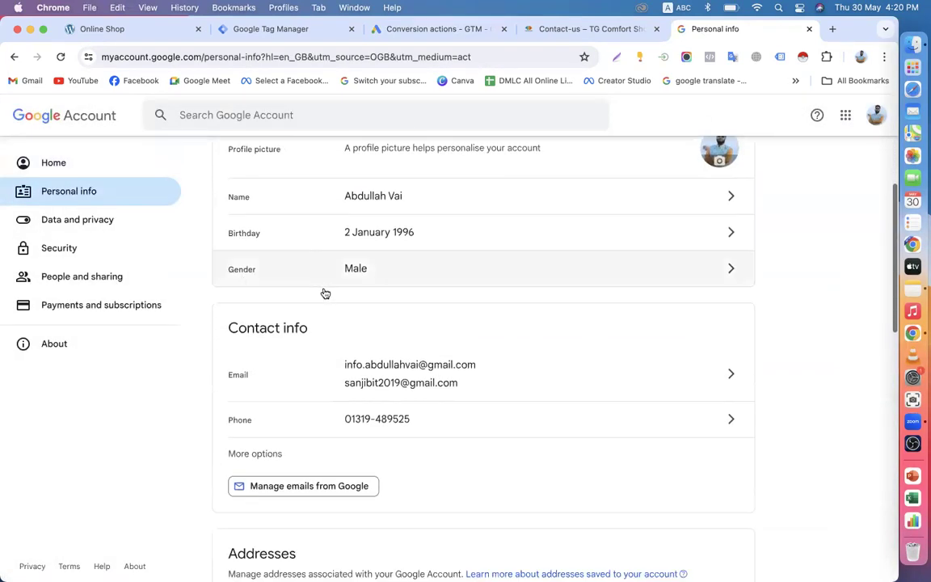
scroll(341, 408, down, 5)
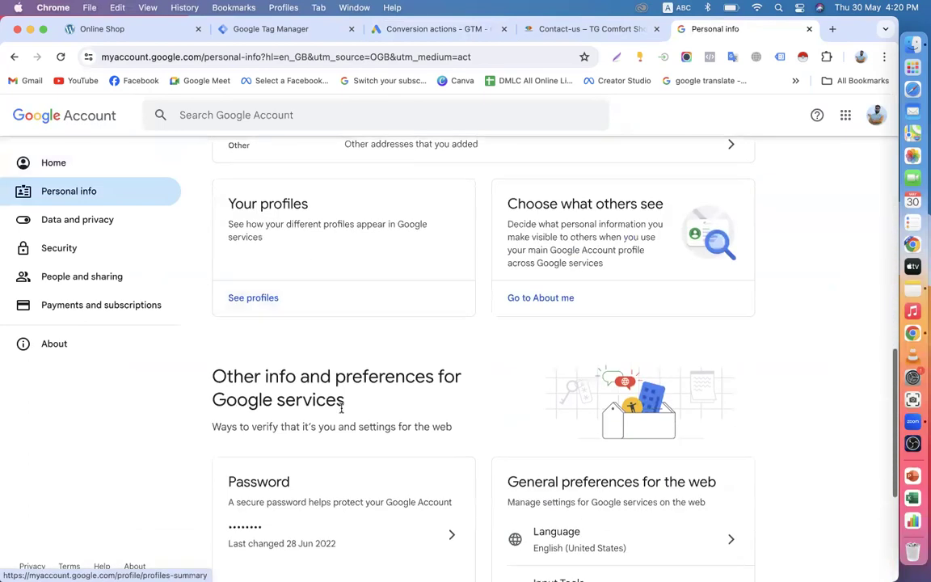
scroll(341, 408, down, 6)
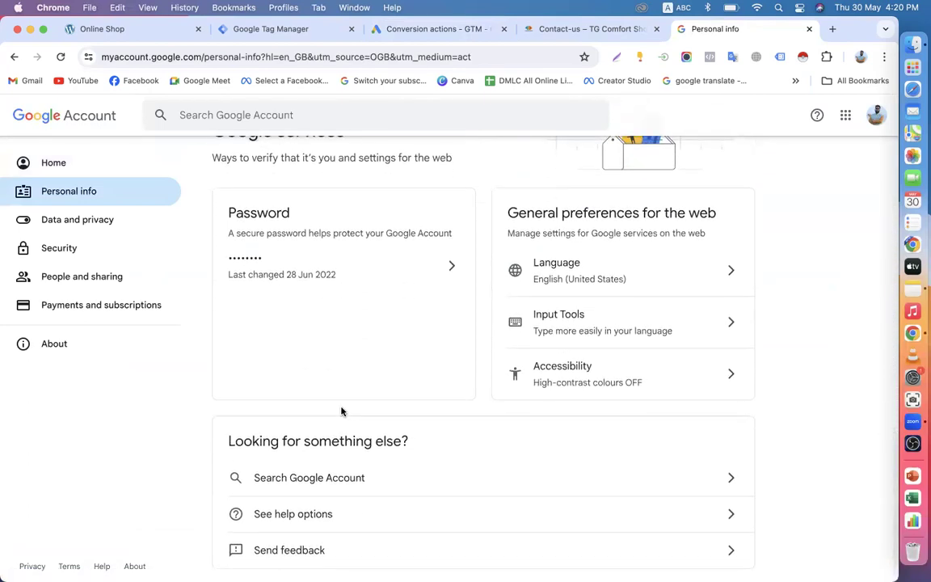
scroll(341, 410, up, 2)
scroll(341, 411, up, 6)
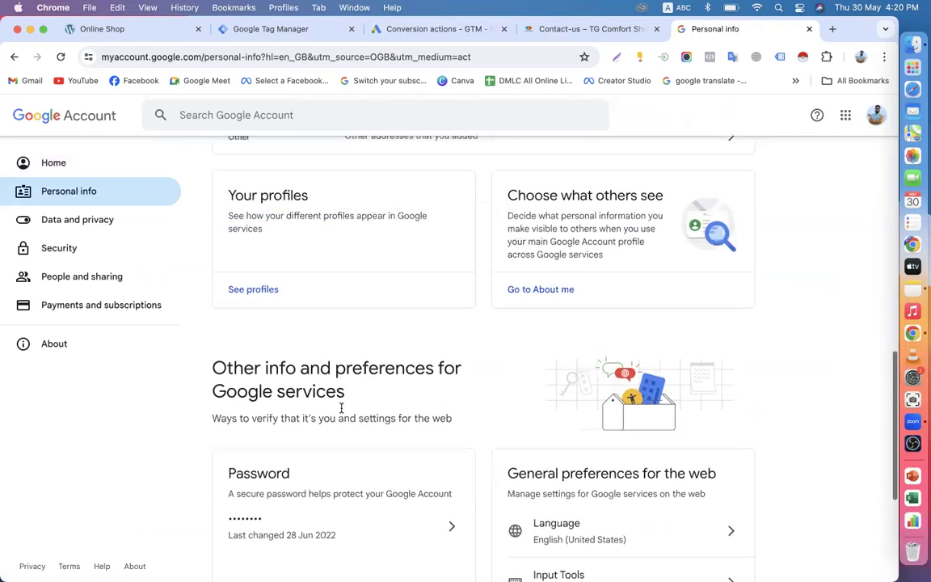
scroll(341, 411, up, 2)
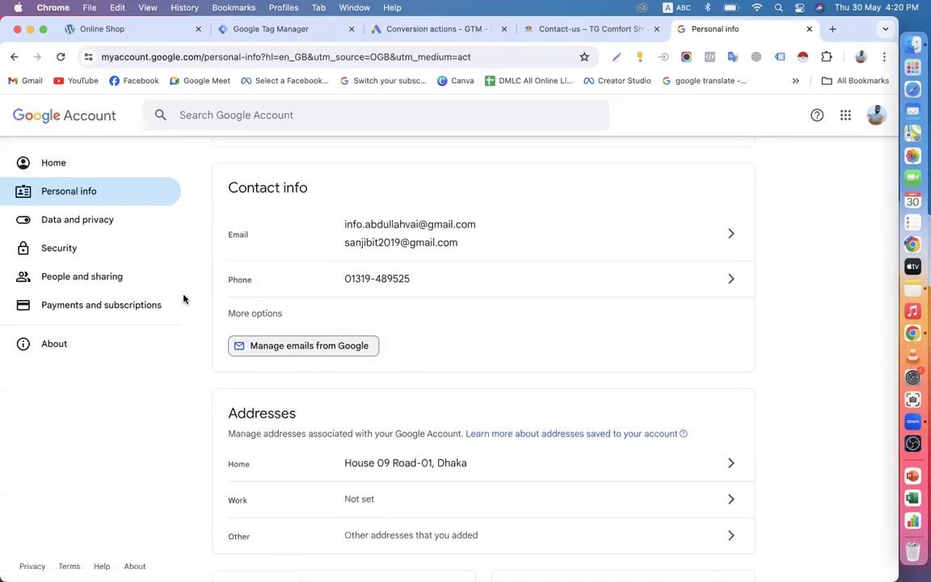
click(78, 249)
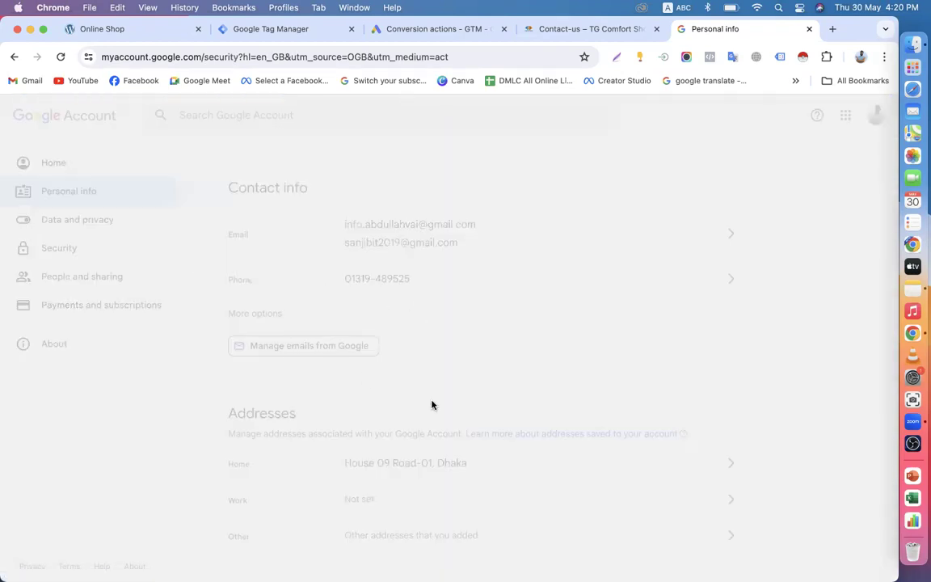
Step: Check Find a lost device from the Security page and return to Security
scroll(422, 433, down, 9)
scroll(422, 432, down, 2)
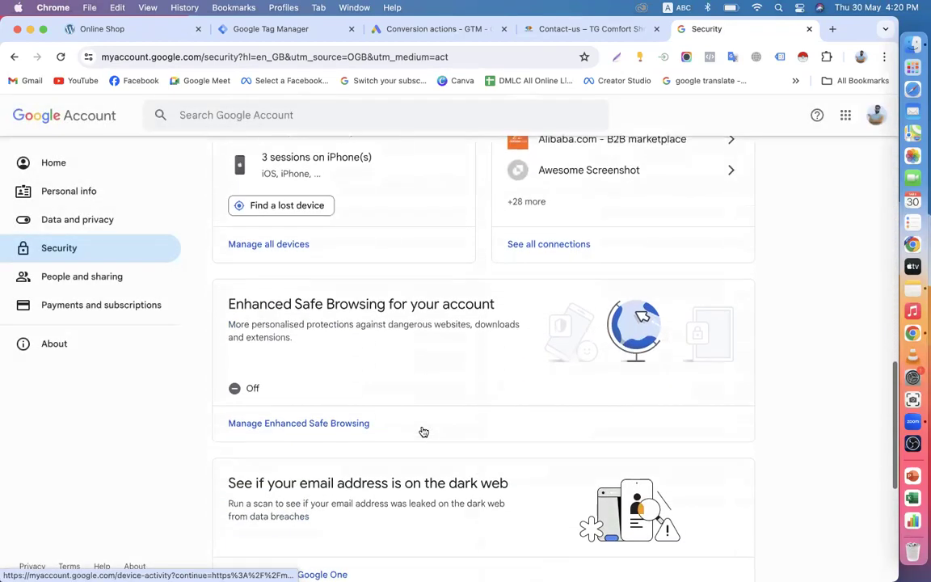
scroll(422, 432, up, 1)
click(286, 284)
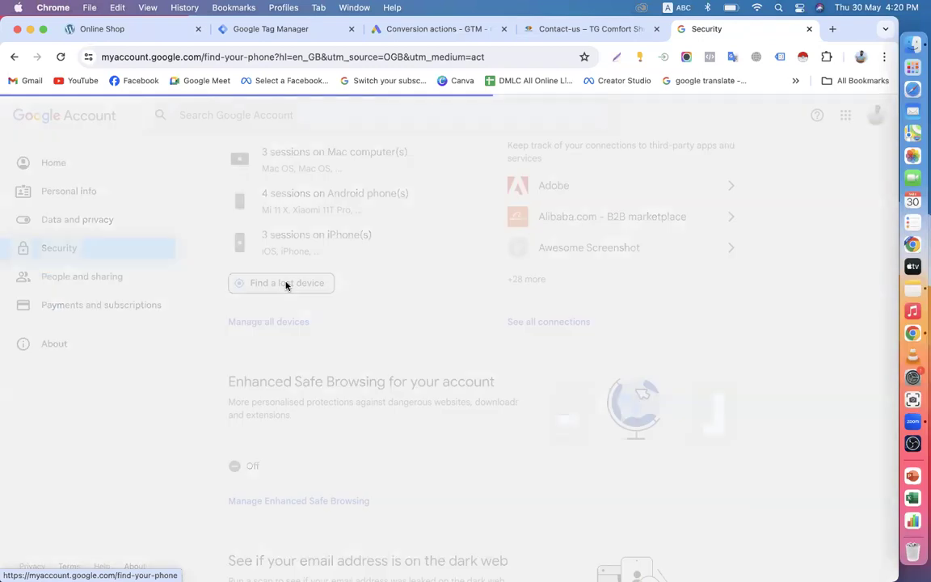
scroll(390, 438, down, 2)
scroll(390, 438, up, 1)
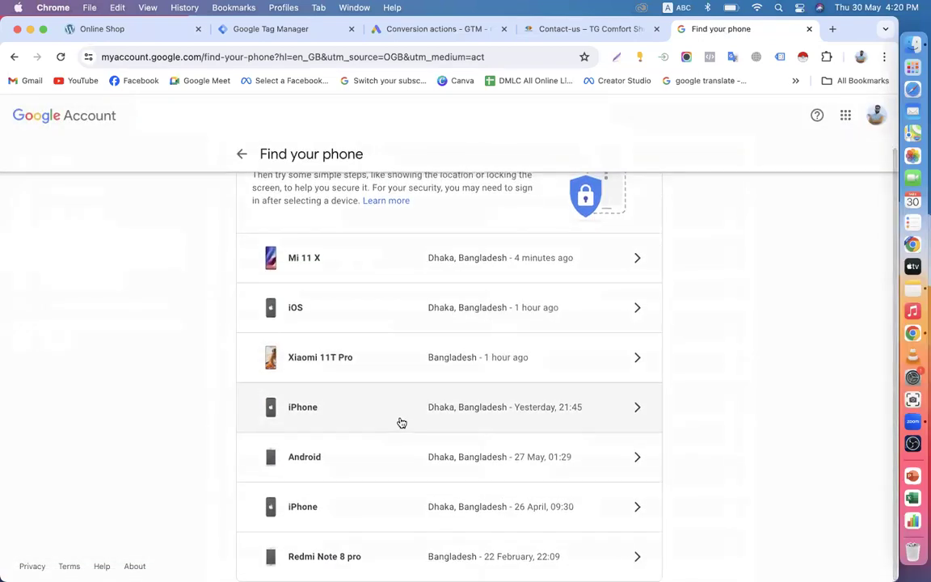
click(245, 161)
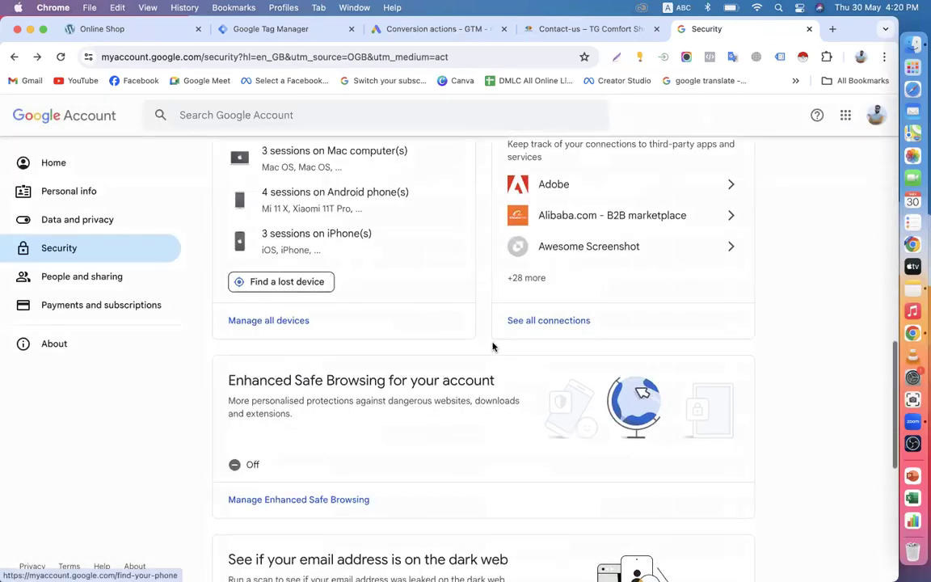
Step: Scroll through the rest of Security, then open Data and privacy down to history settings
scroll(291, 387, down, 3)
scroll(353, 419, up, 5)
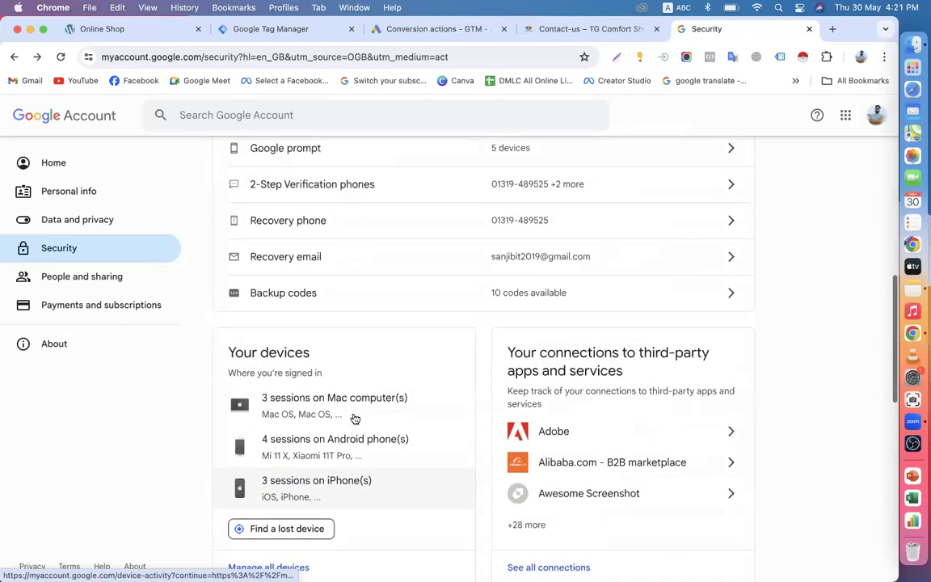
scroll(389, 287, up, 2)
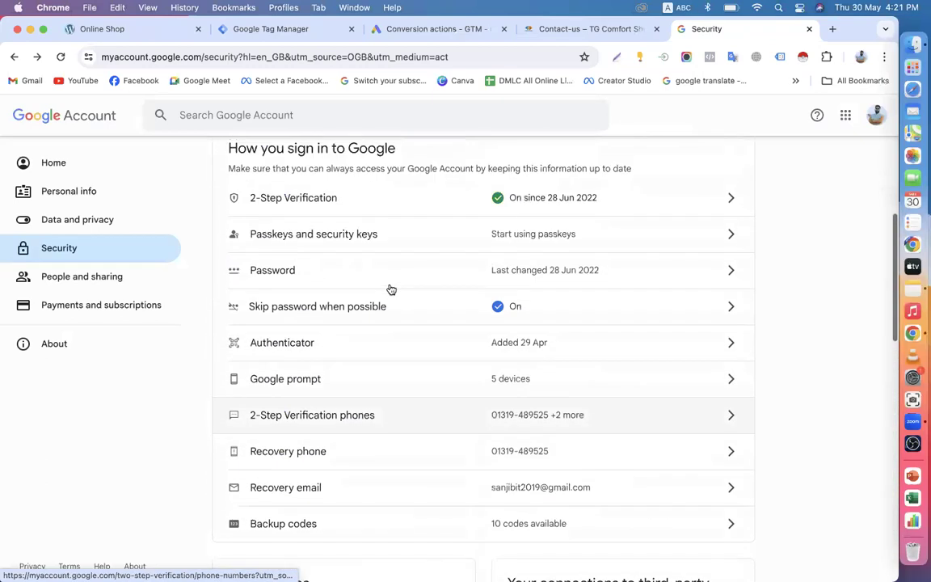
scroll(383, 293, down, 3)
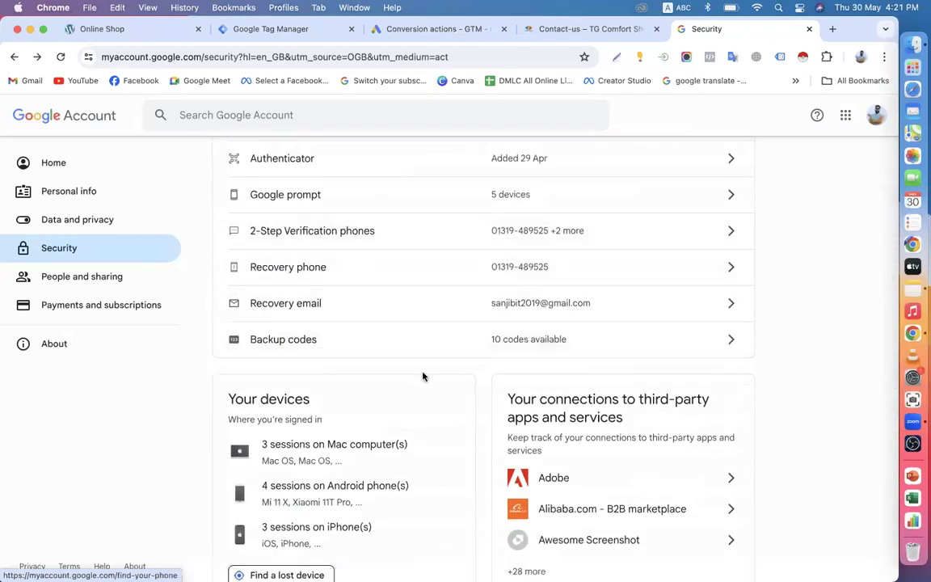
scroll(422, 376, down, 2)
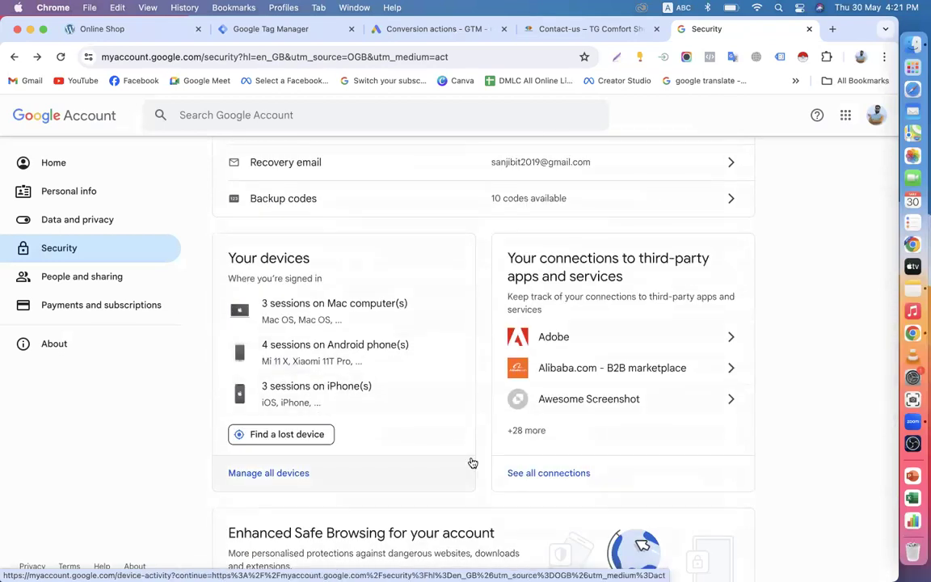
scroll(443, 370, down, 3)
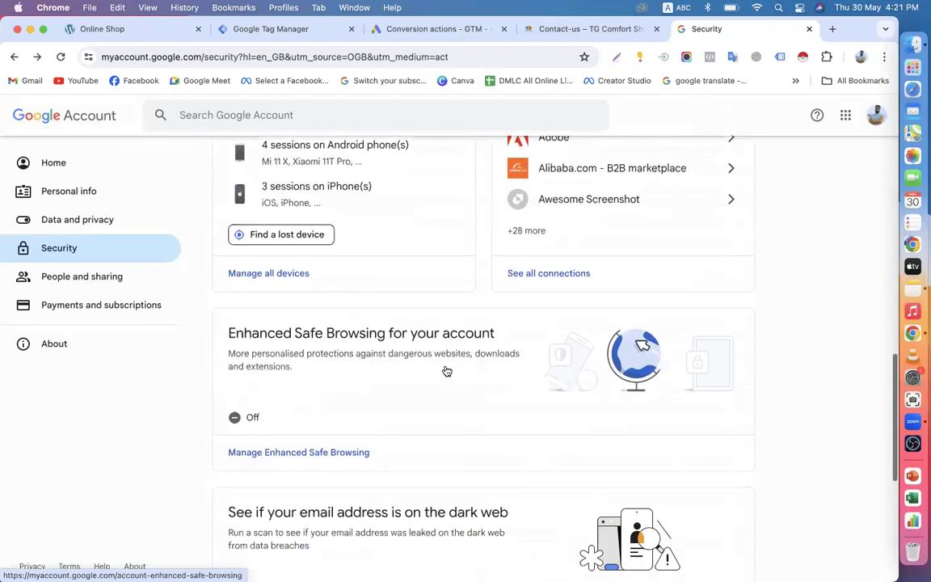
scroll(447, 371, down, 2)
scroll(446, 371, down, 3)
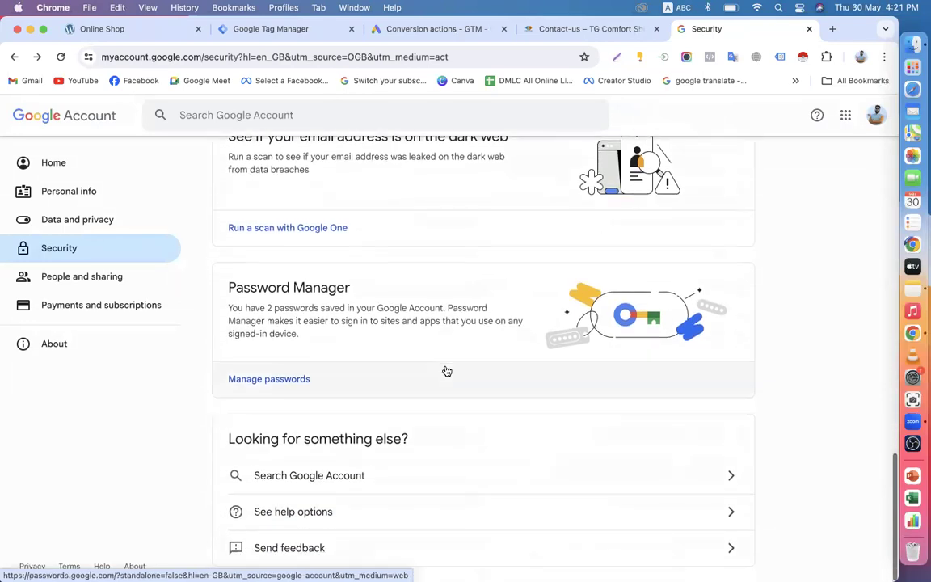
click(96, 222)
scroll(407, 376, down, 8)
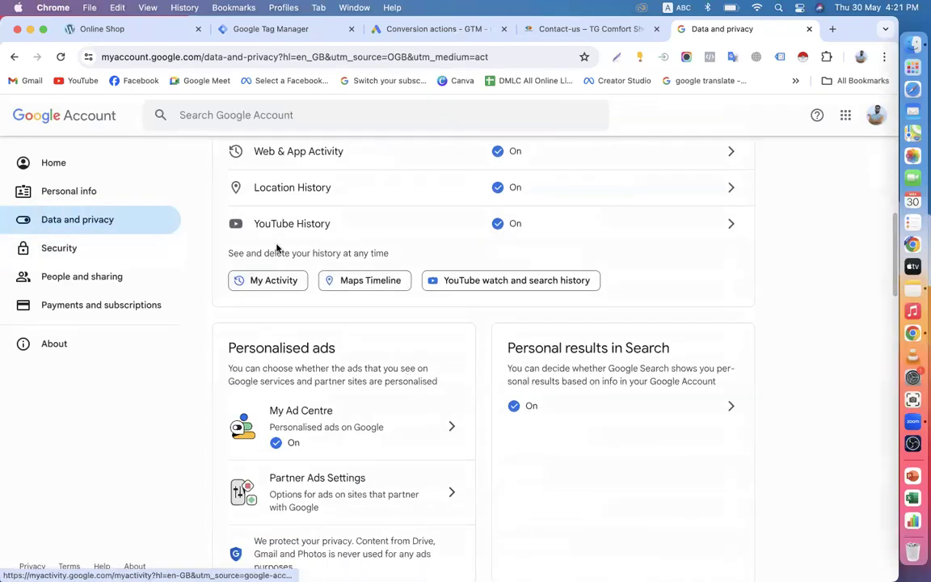
Step: Open Web & App Activity, browse all of today's saved history, and return to its controls
click(293, 158)
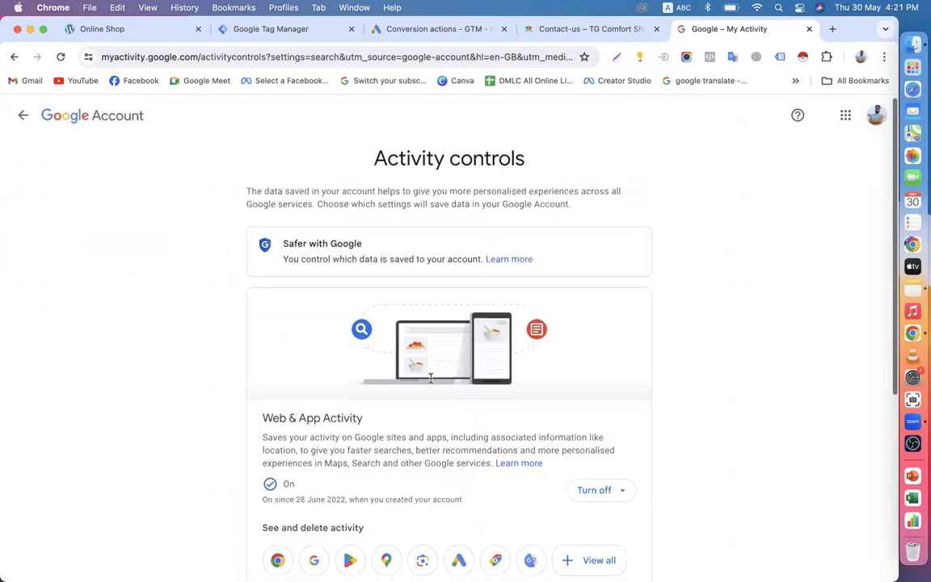
scroll(430, 378, down, 5)
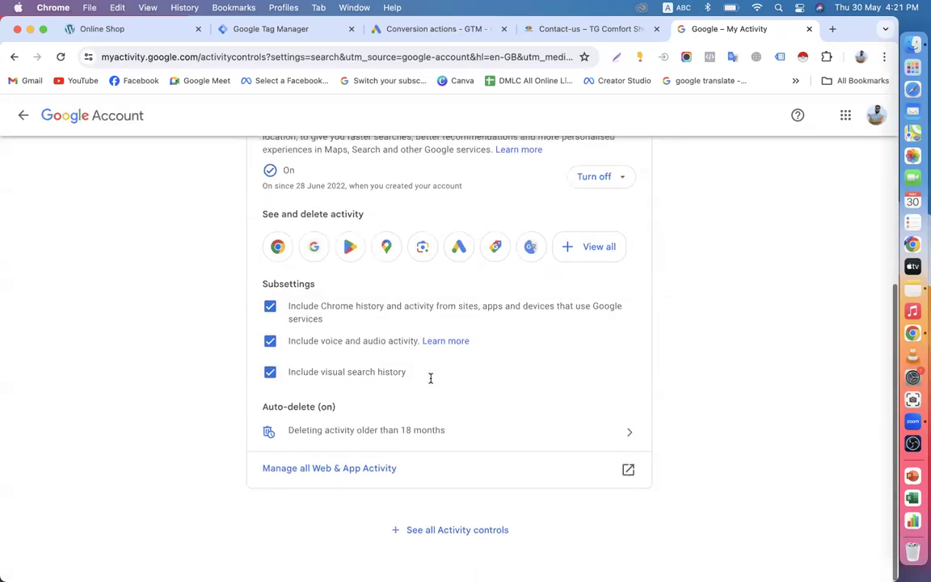
click(331, 481)
scroll(426, 343, down, 5)
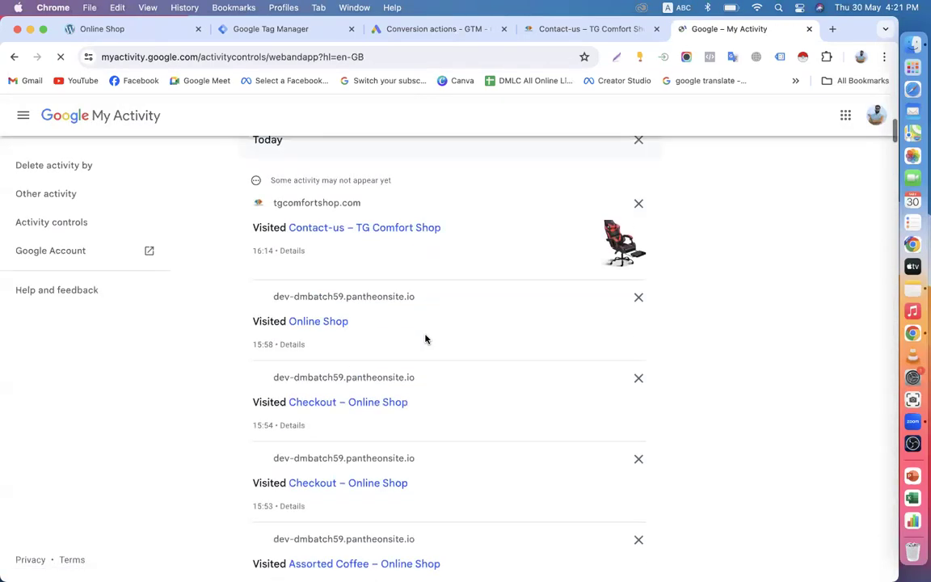
scroll(439, 328, up, 3)
scroll(366, 328, up, 2)
scroll(374, 346, down, 5)
scroll(375, 349, down, 6)
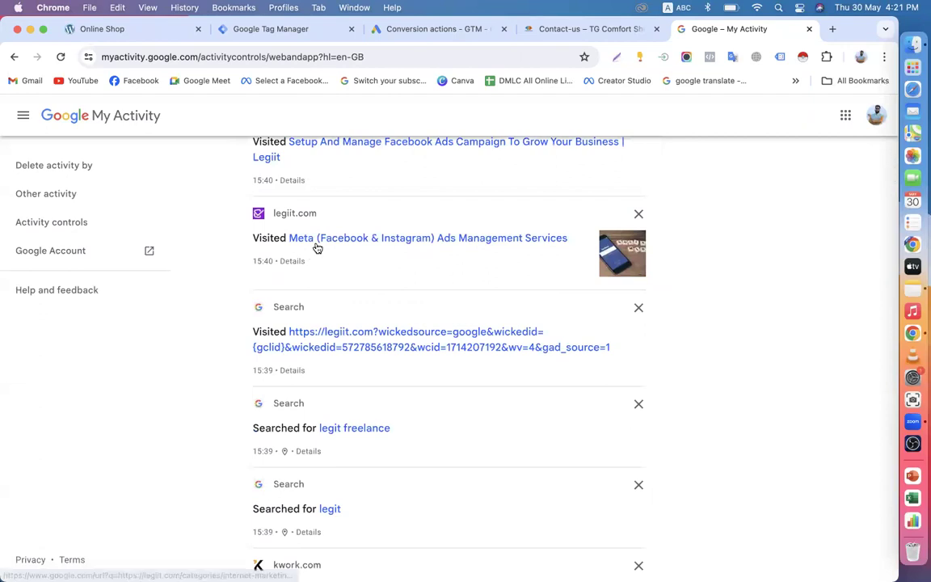
scroll(374, 295, down, 2)
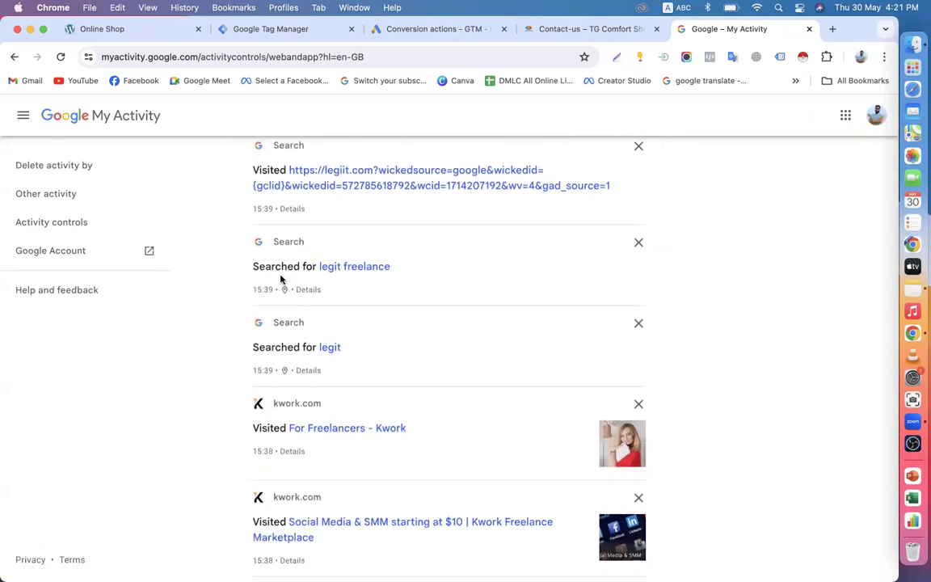
scroll(420, 293, down, 2)
scroll(362, 300, down, 10)
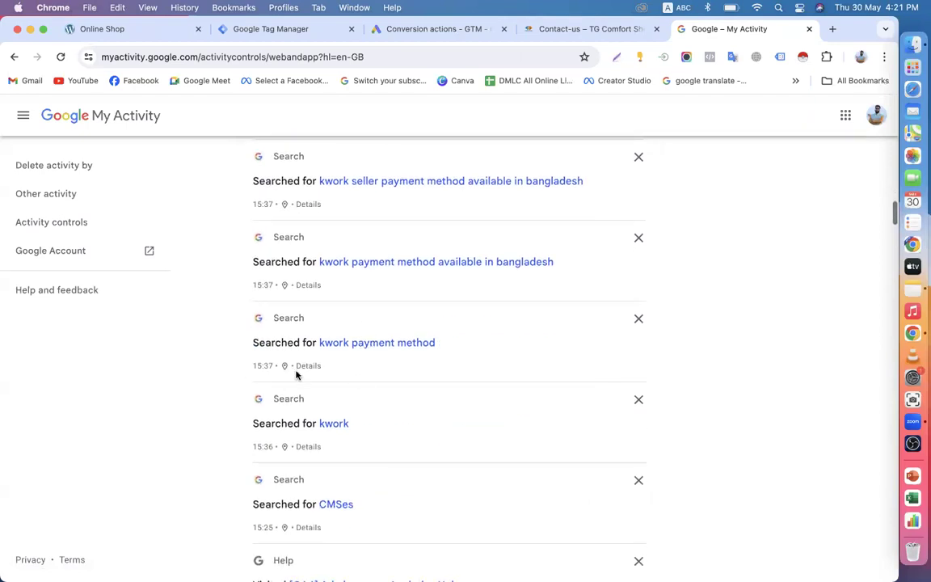
scroll(380, 413, down, 8)
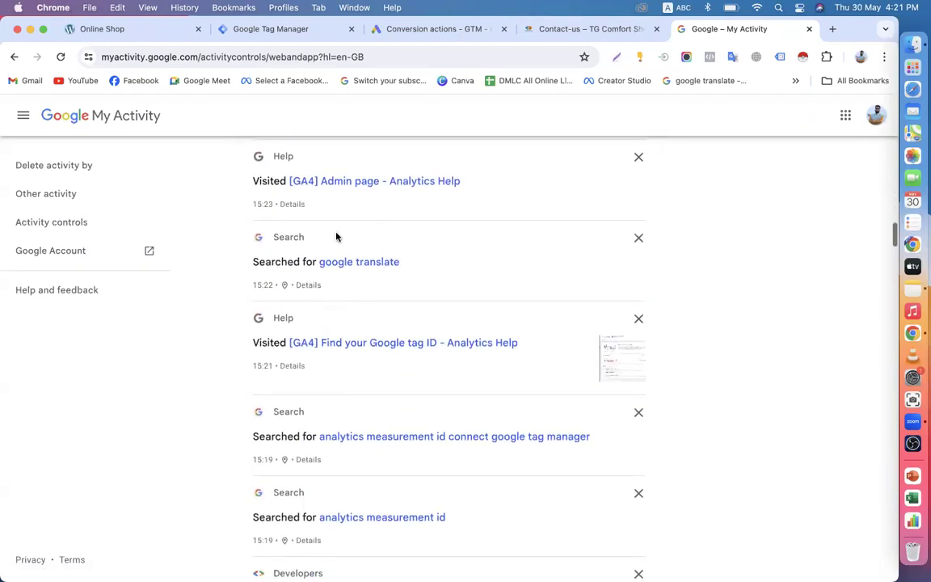
scroll(407, 418, down, 2)
scroll(463, 340, down, 20)
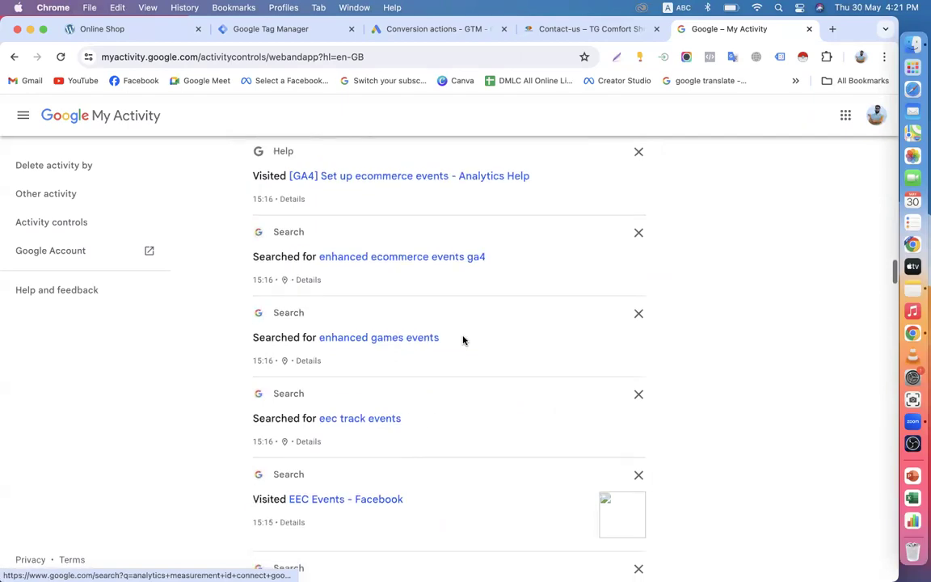
scroll(460, 348, up, 20)
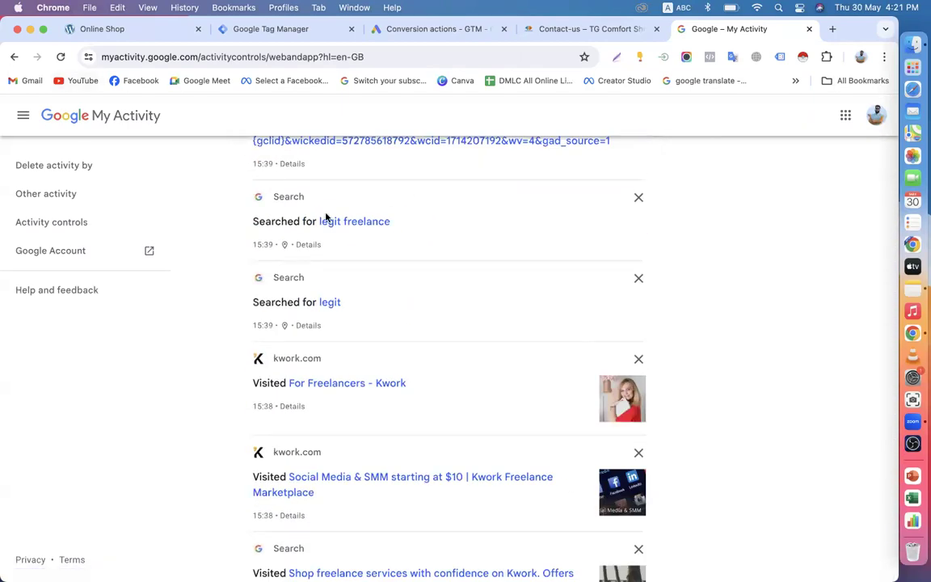
scroll(325, 217, up, 20)
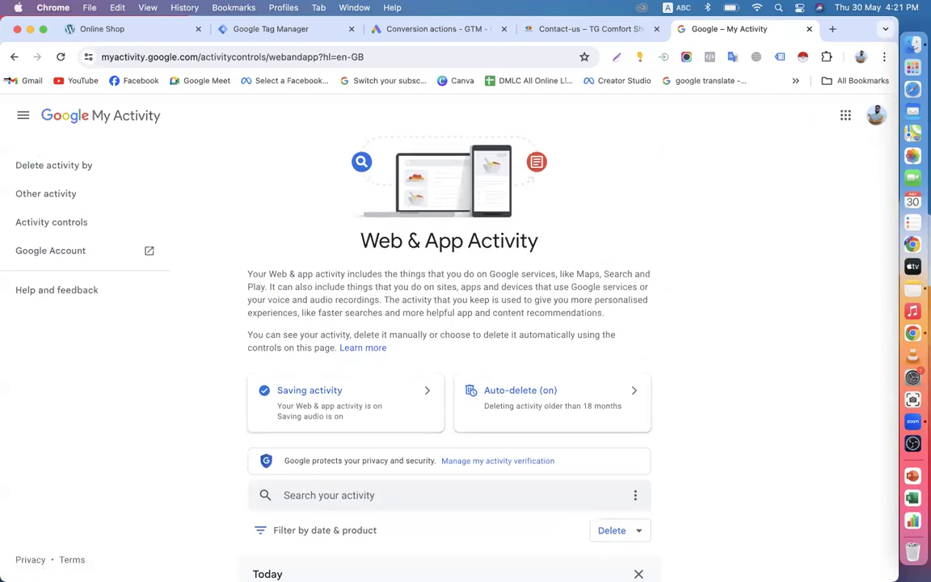
click(13, 57)
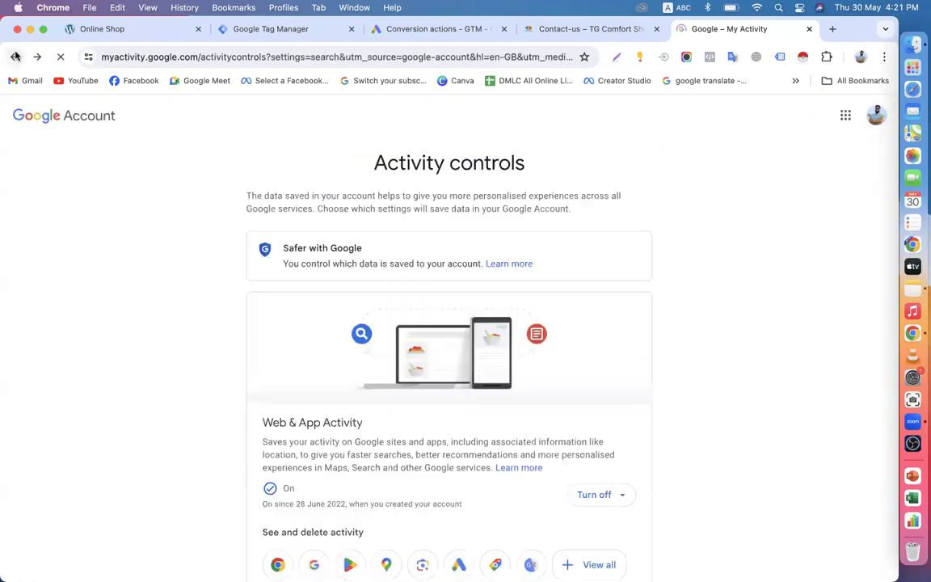
Step: Step back through Data and privacy, the Account home, Personal info and Security pages
click(18, 119)
click(19, 117)
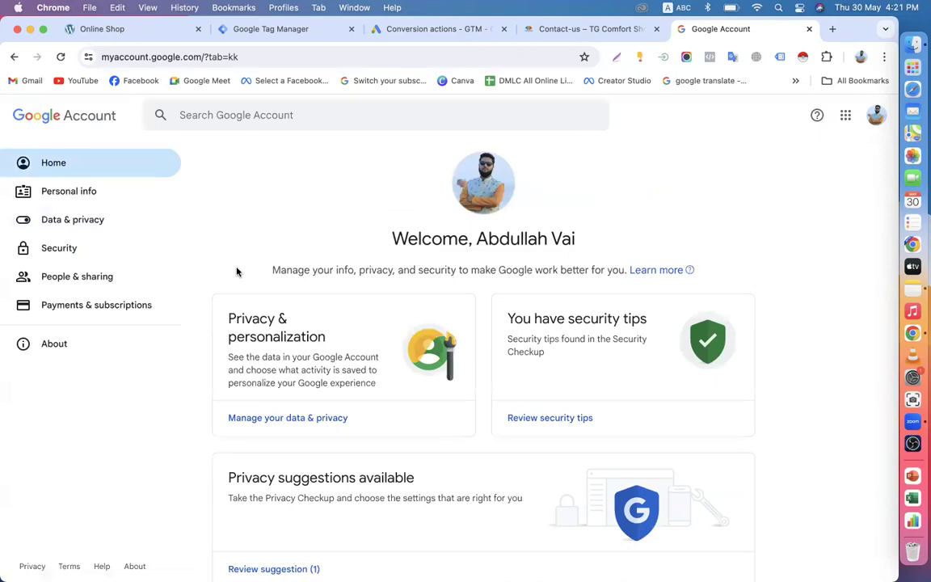
click(67, 194)
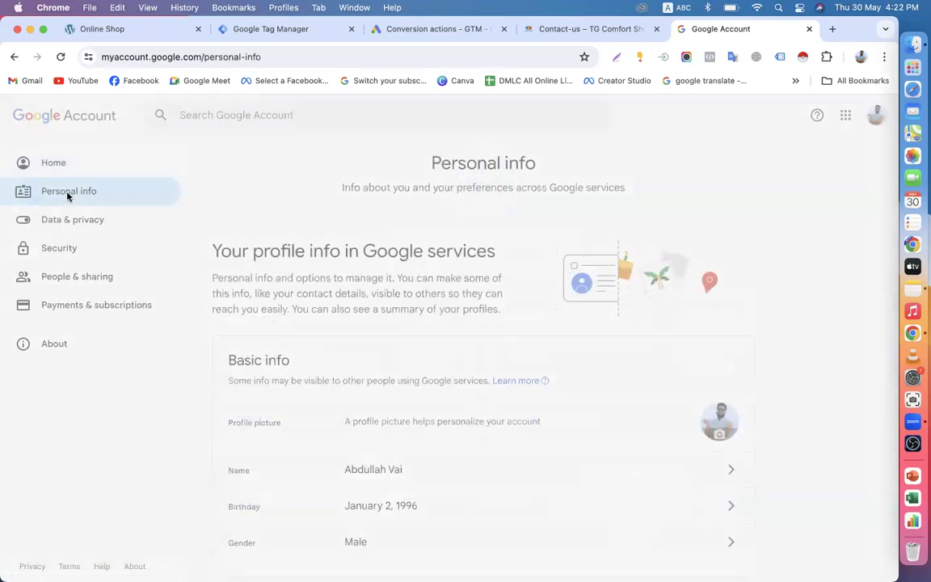
click(61, 258)
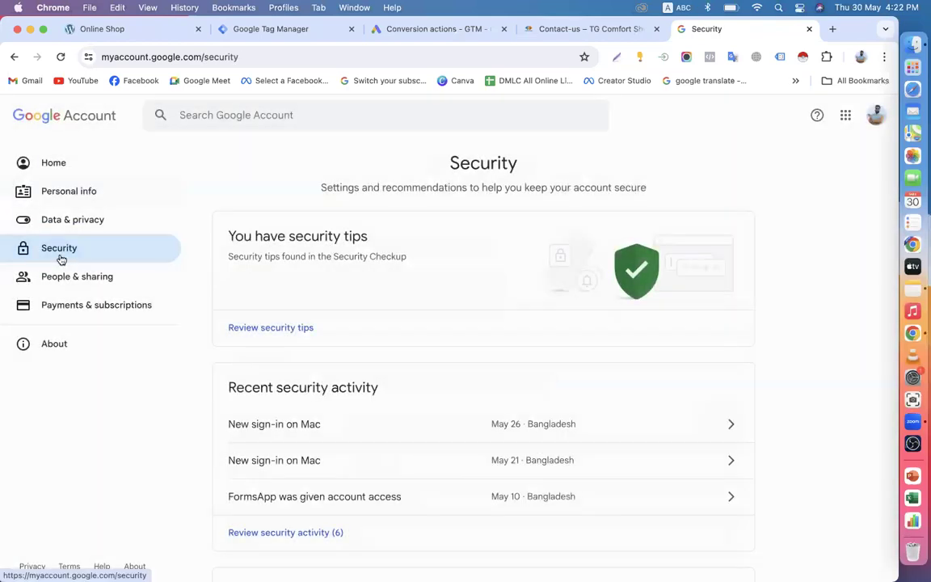
Step: Glance at the Google Ads Conversion actions tab, then close the Google Account Security tab
click(428, 30)
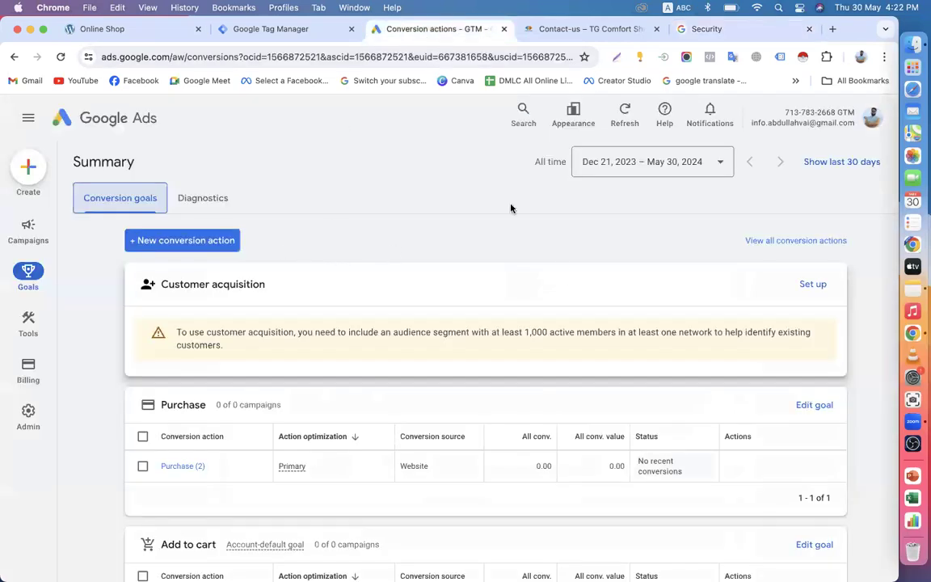
click(716, 22)
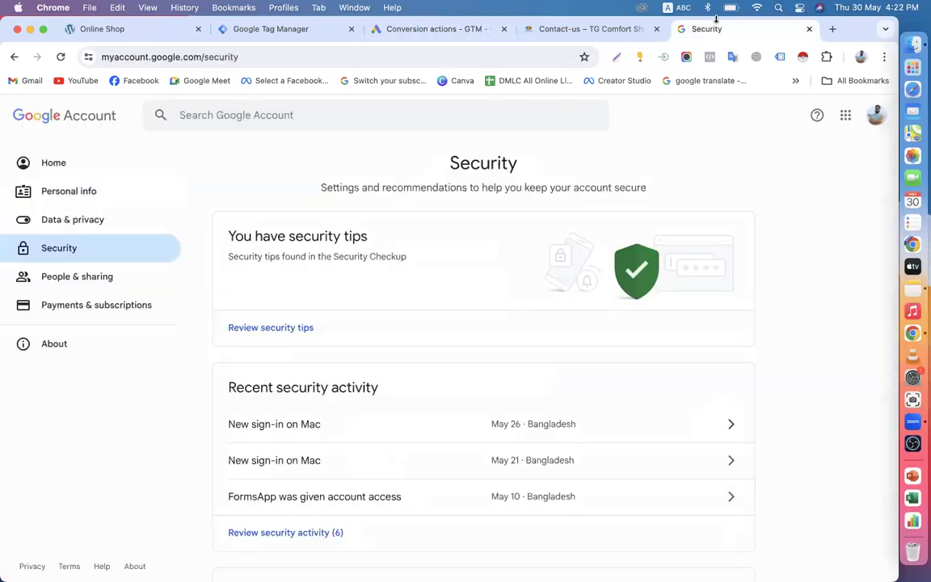
click(809, 29)
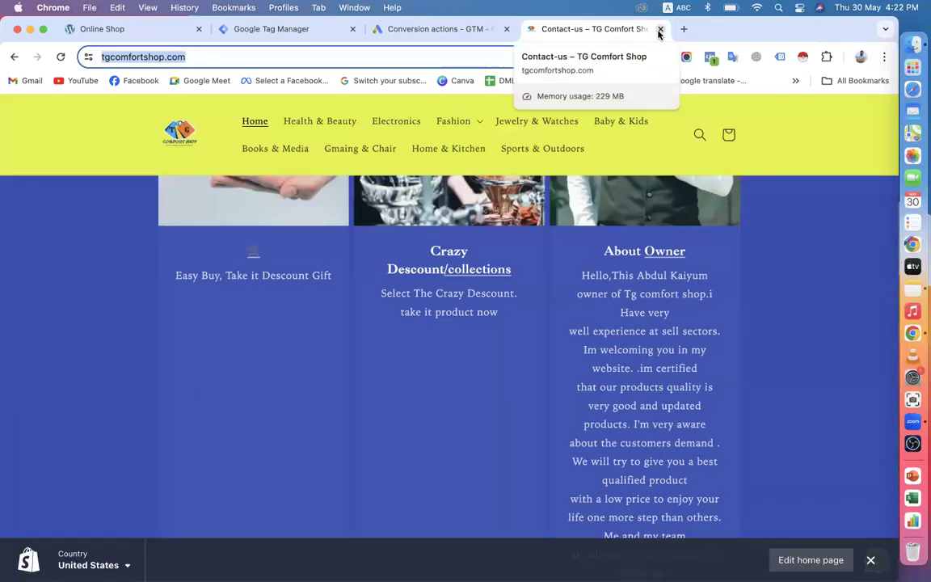
Step: Close the storefront tab and check conversion diagnostics before returning to the goals summary
click(660, 29)
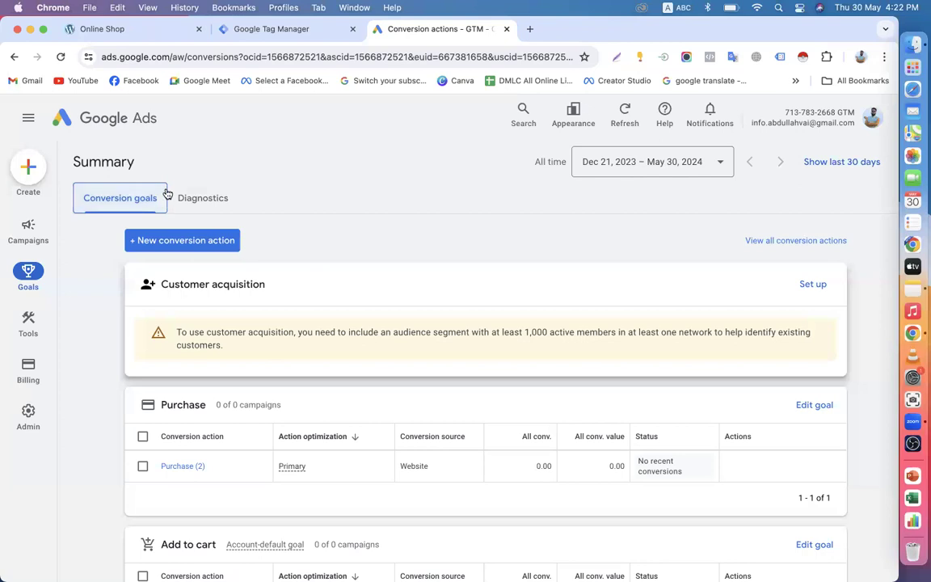
click(198, 203)
click(134, 208)
Step: In a new tab, go to tgcomfortshop.com, then load its /admin Shopify admin
click(530, 29)
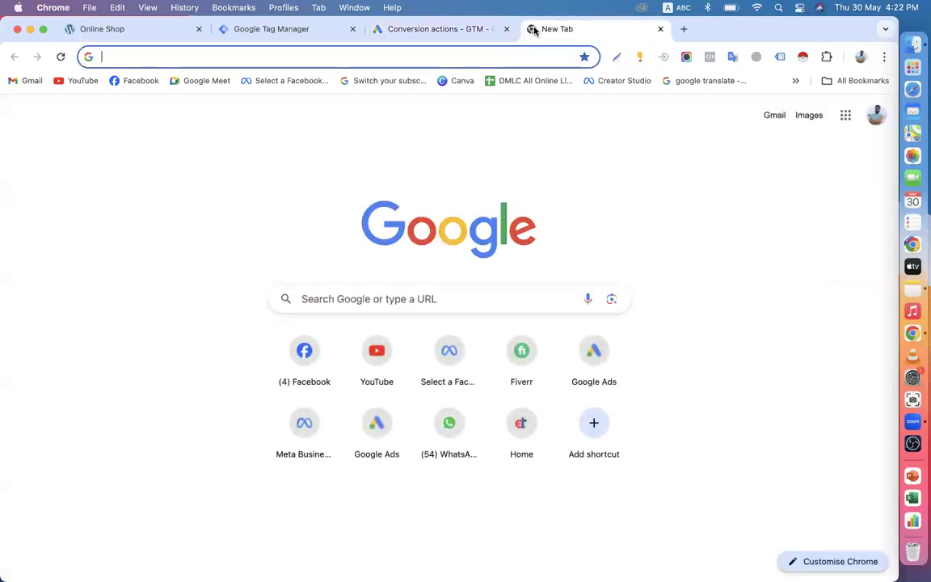
text(tg)
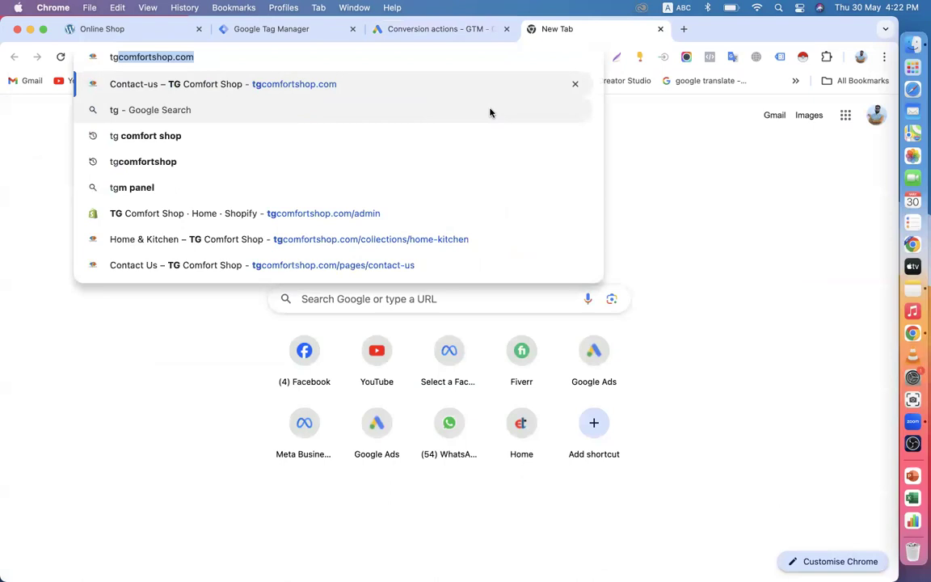
key(Return)
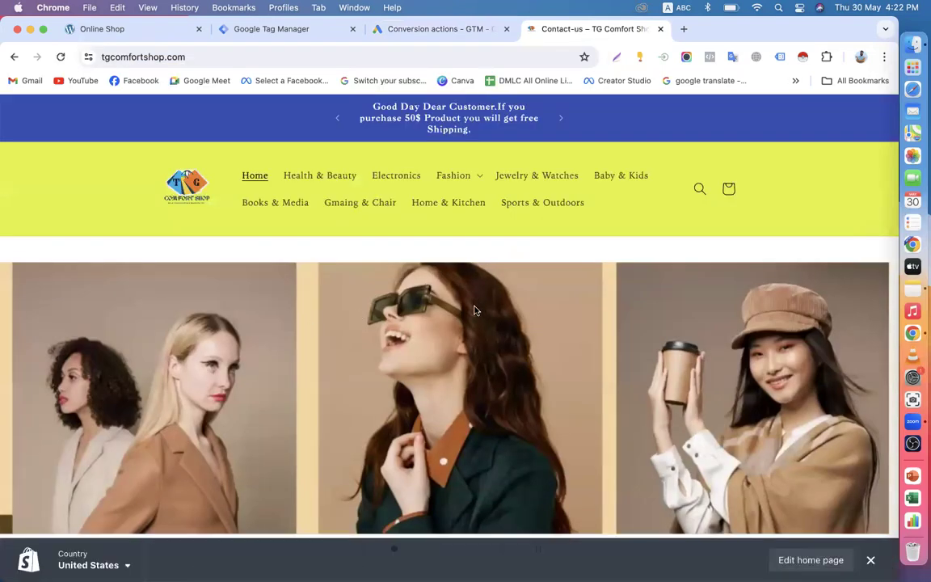
click(228, 54)
double_click(227, 54)
click(257, 59)
text(//)
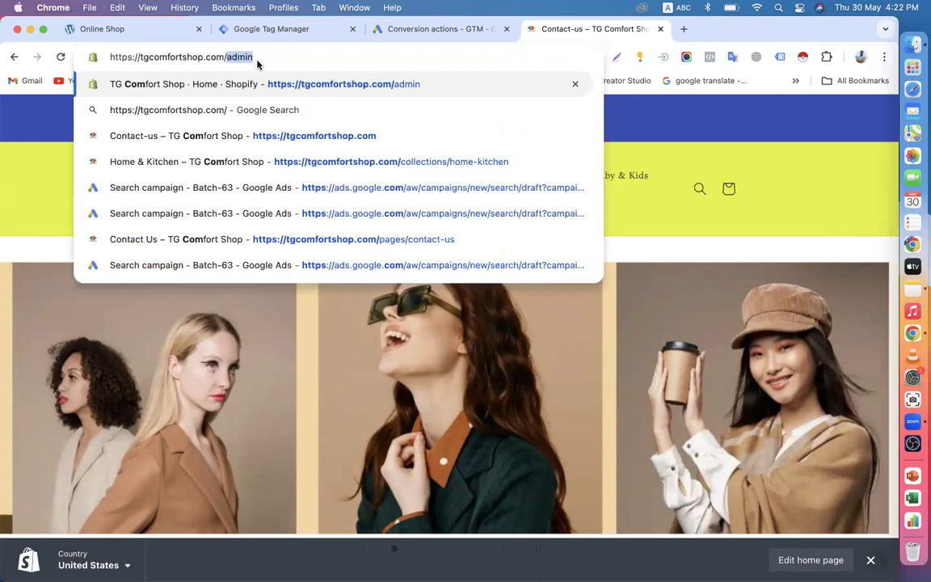
key(Return)
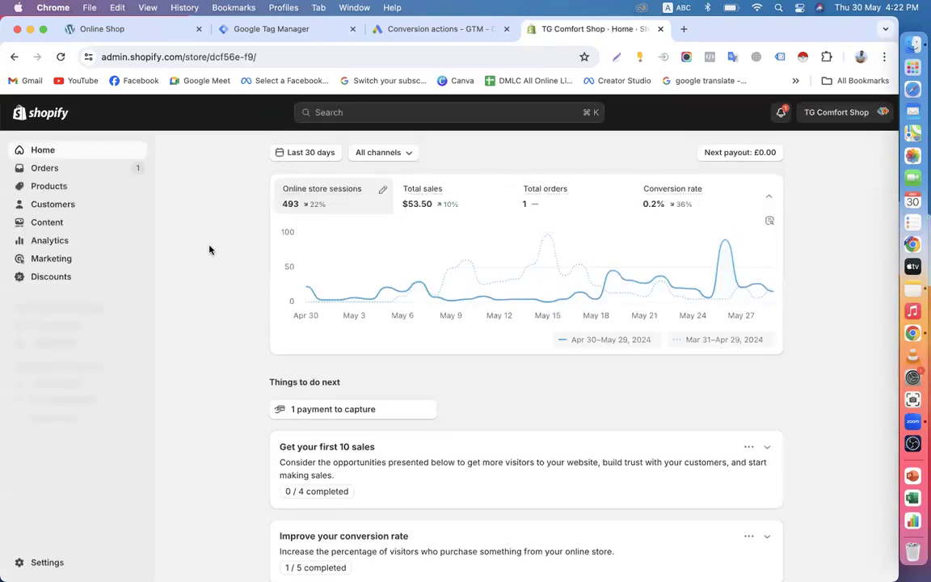
click(48, 169)
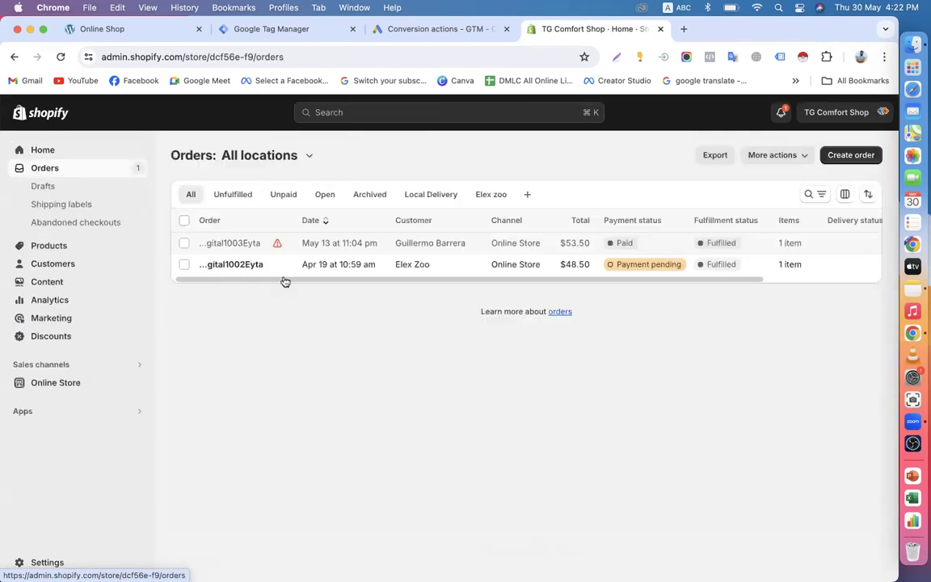
click(184, 244)
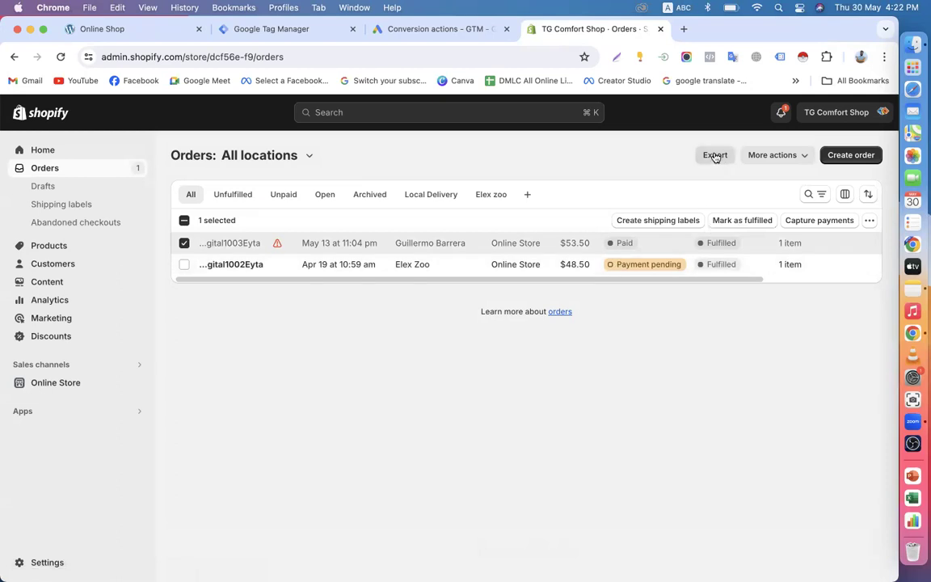
click(230, 243)
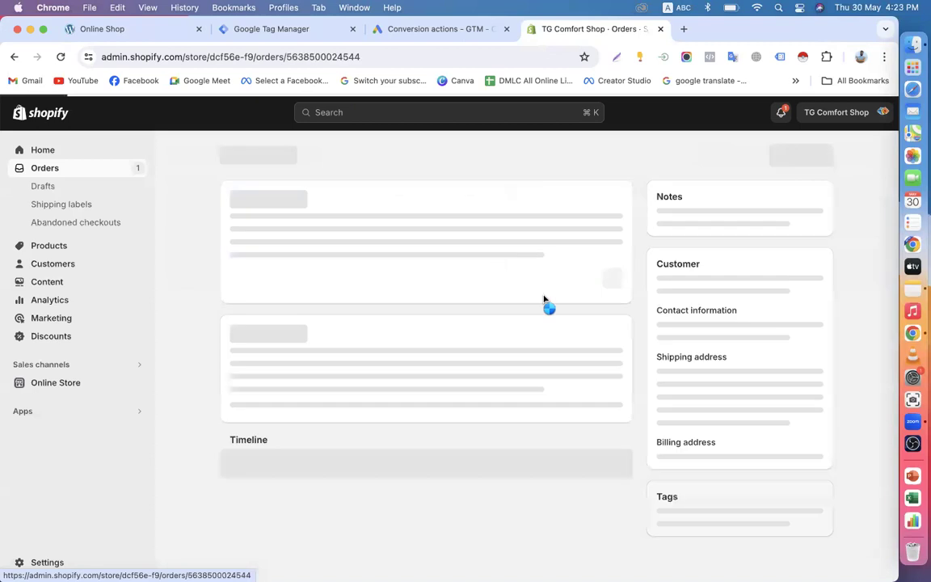
scroll(629, 364, down, 3)
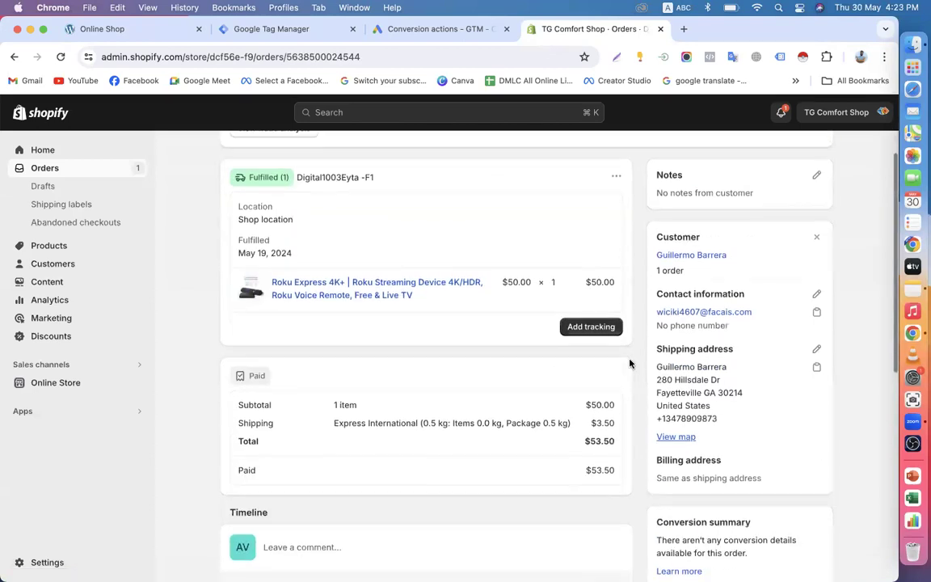
scroll(670, 369, up, 1)
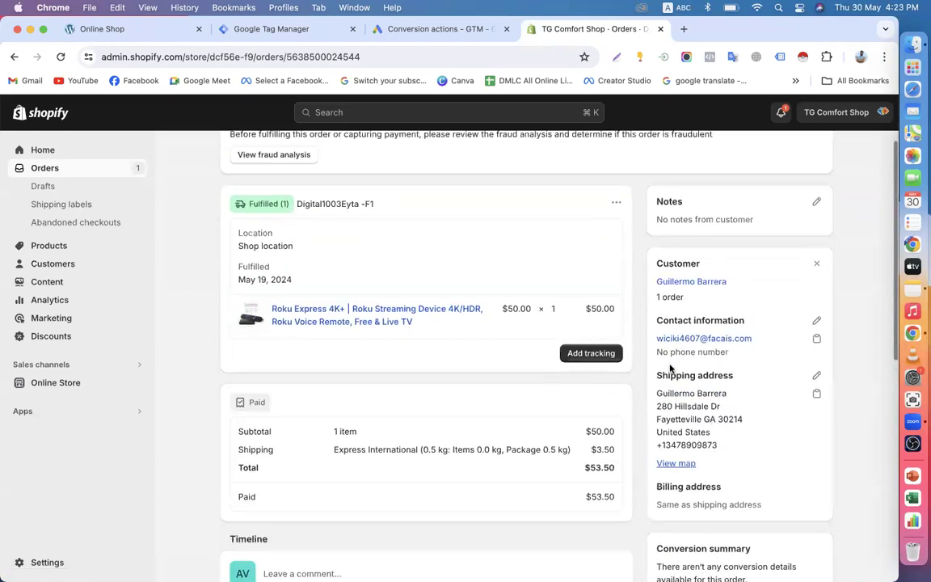
scroll(670, 369, up, 3)
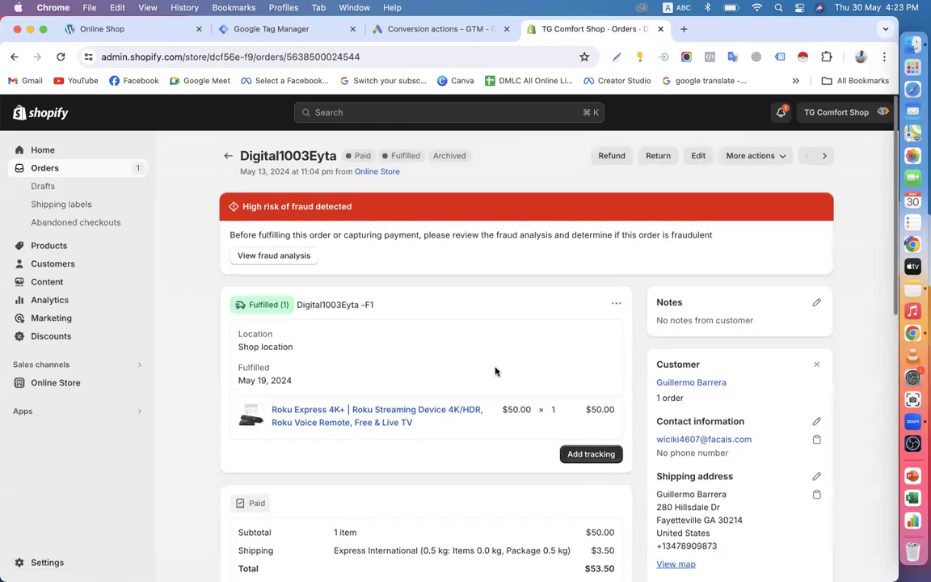
click(50, 115)
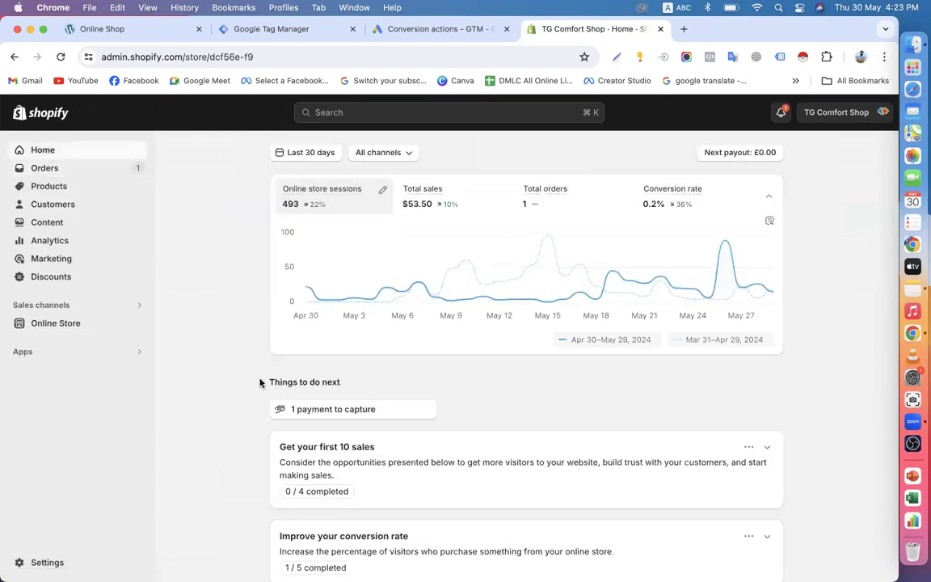
scroll(259, 380, down, 10)
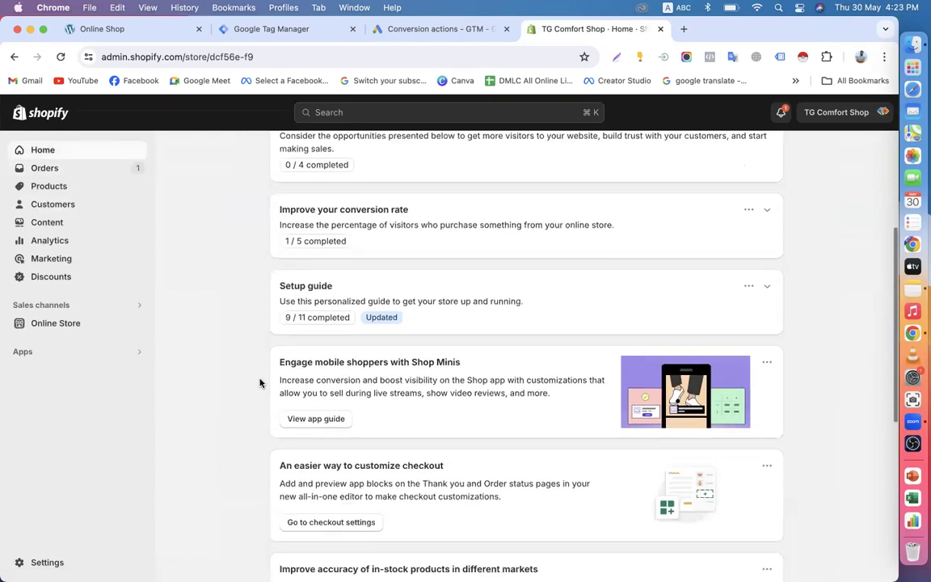
scroll(191, 238, up, 7)
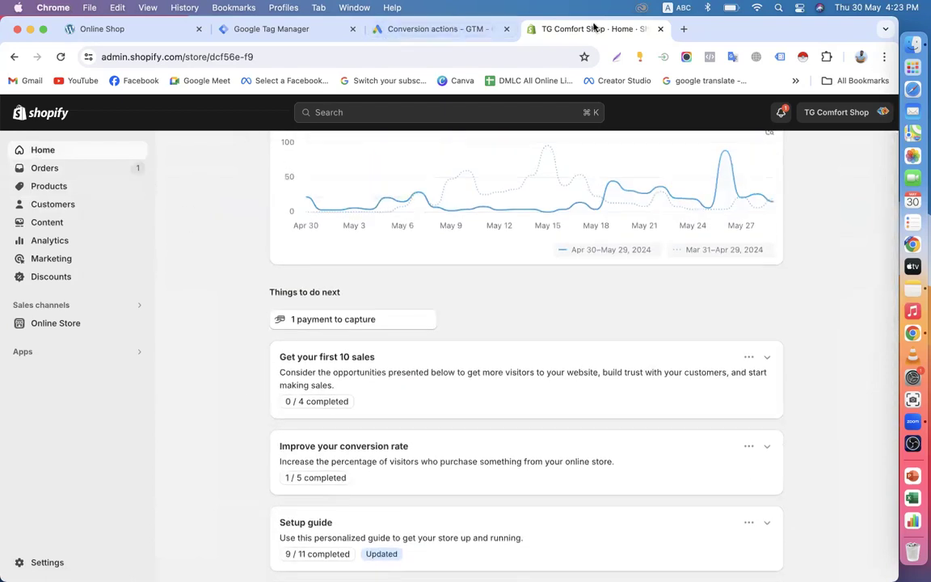
click(13, 59)
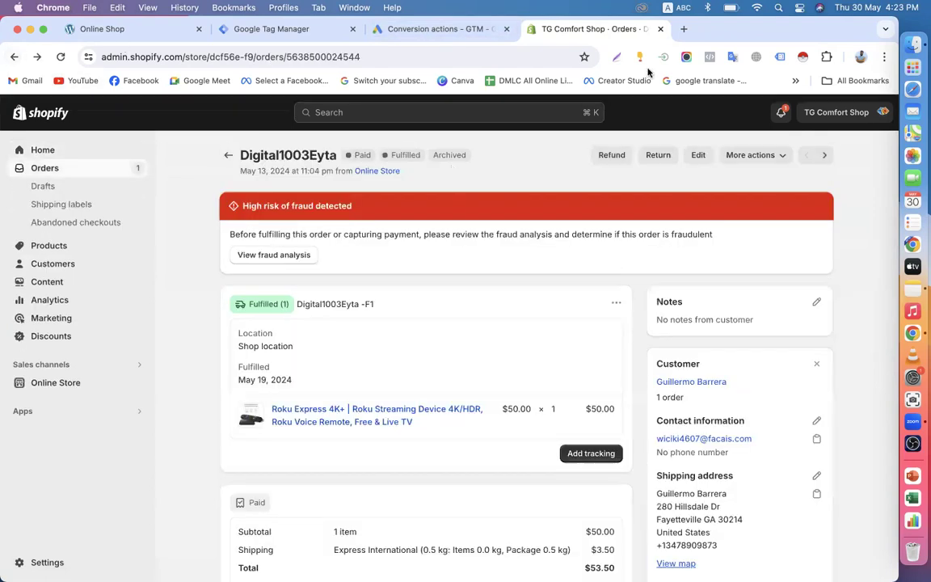
click(660, 30)
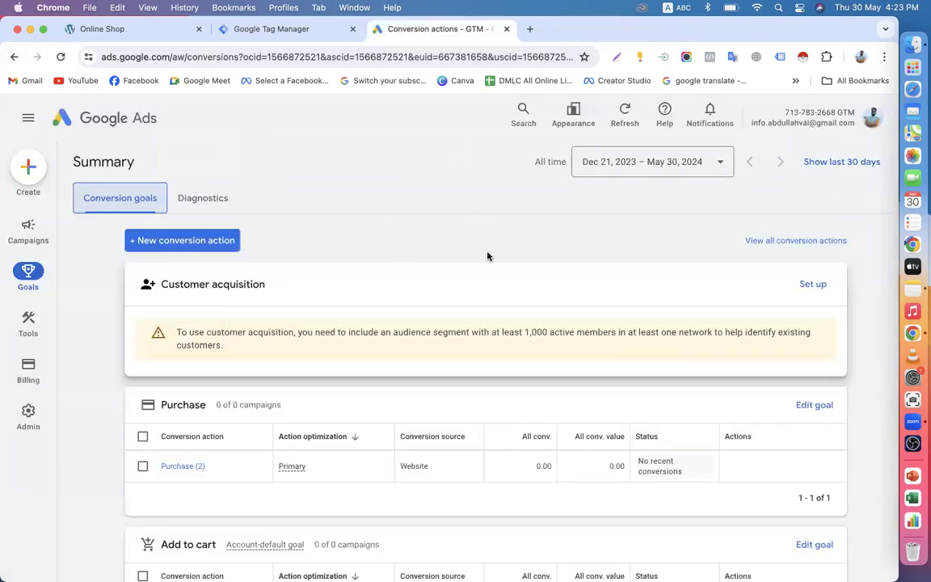
click(912, 44)
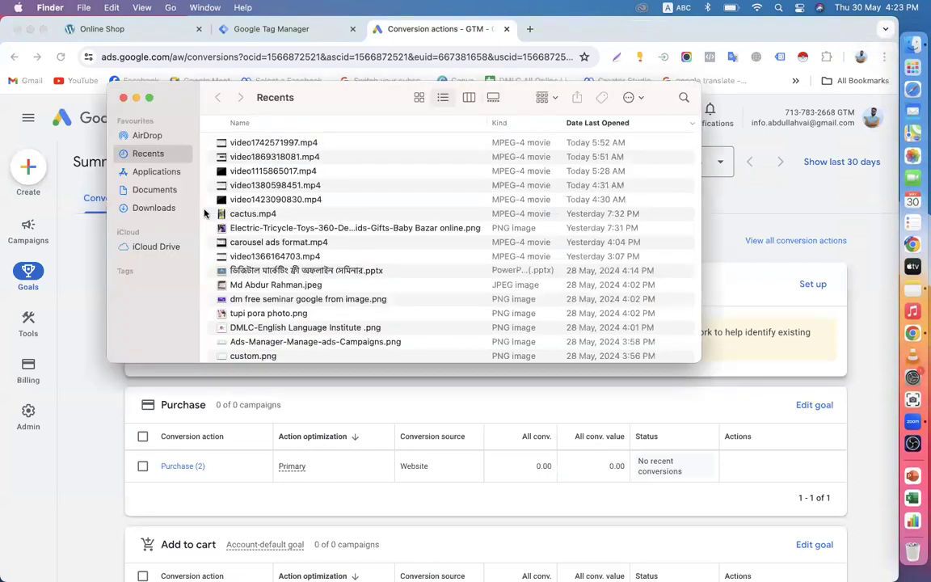
click(157, 173)
click(161, 191)
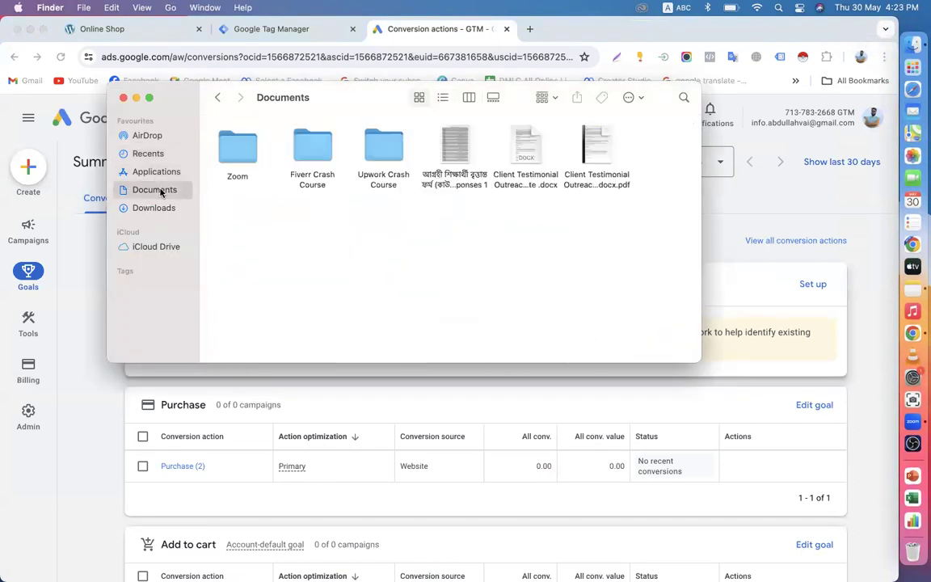
click(154, 209)
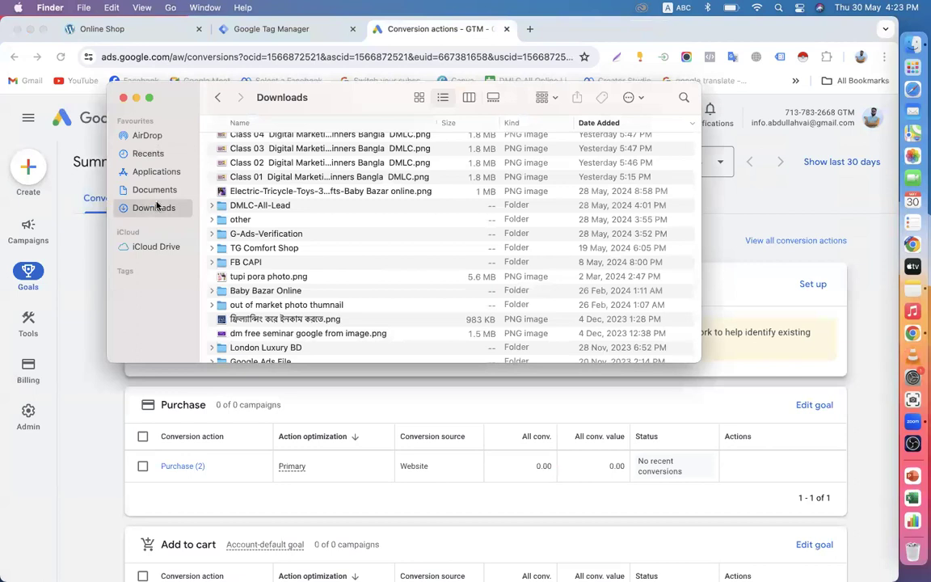
scroll(246, 230, up, 10)
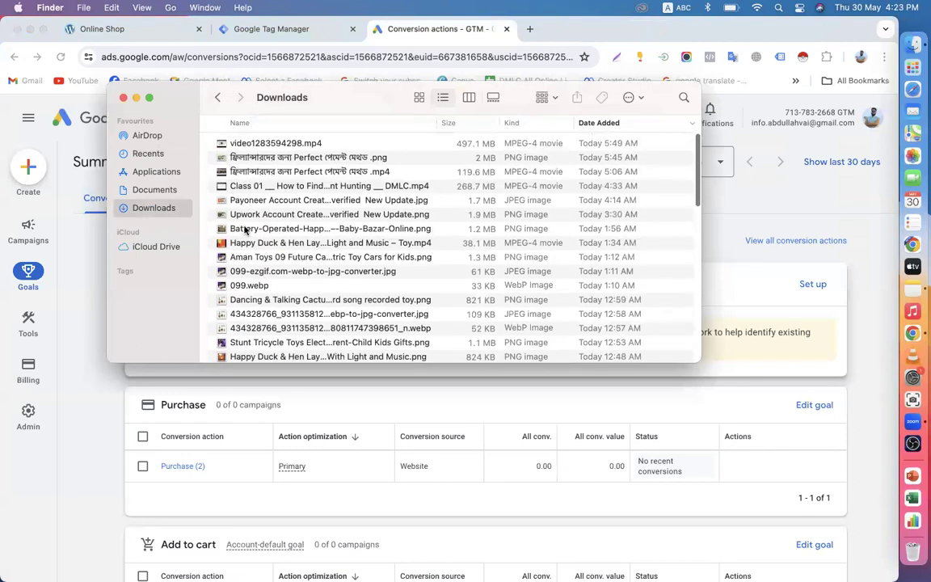
click(154, 189)
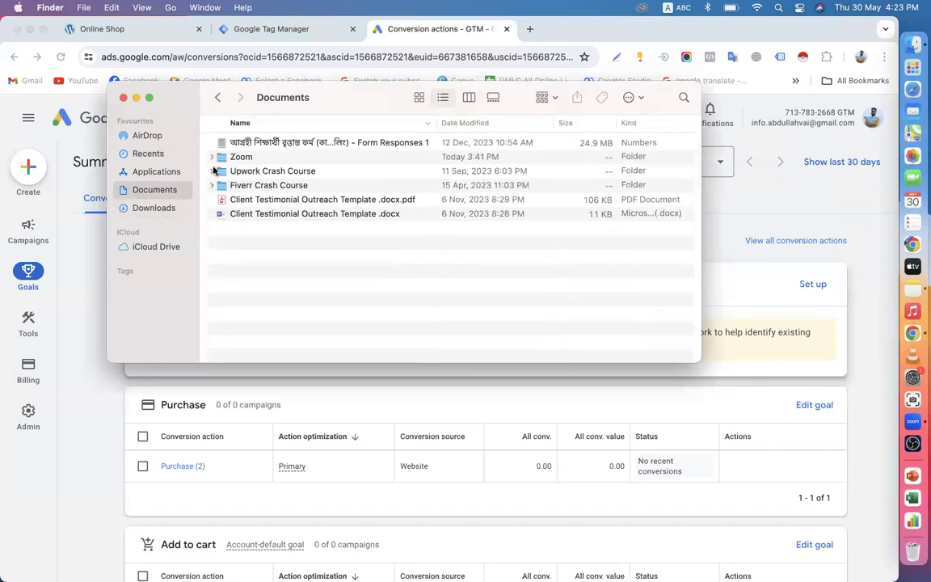
click(123, 98)
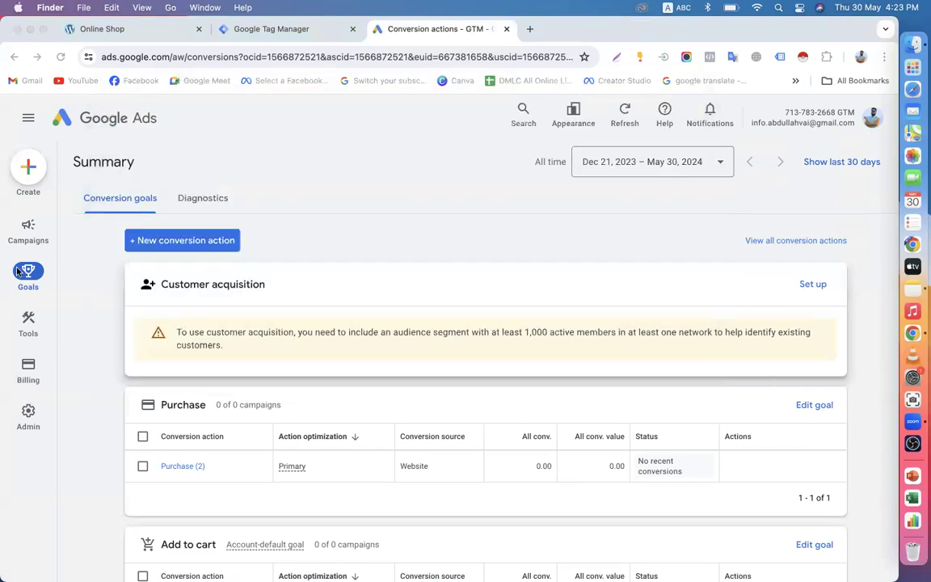
Step: Bring Chrome forward and browse the Google Ads Campaigns Overview with its draft and new-campaign card
click(20, 237)
click(20, 236)
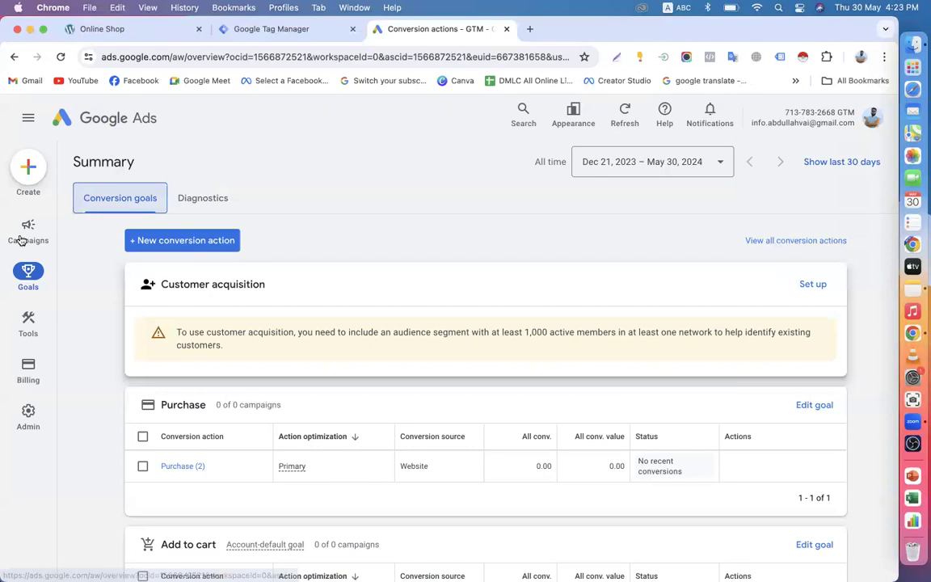
scroll(158, 364, down, 1)
scroll(159, 363, down, 4)
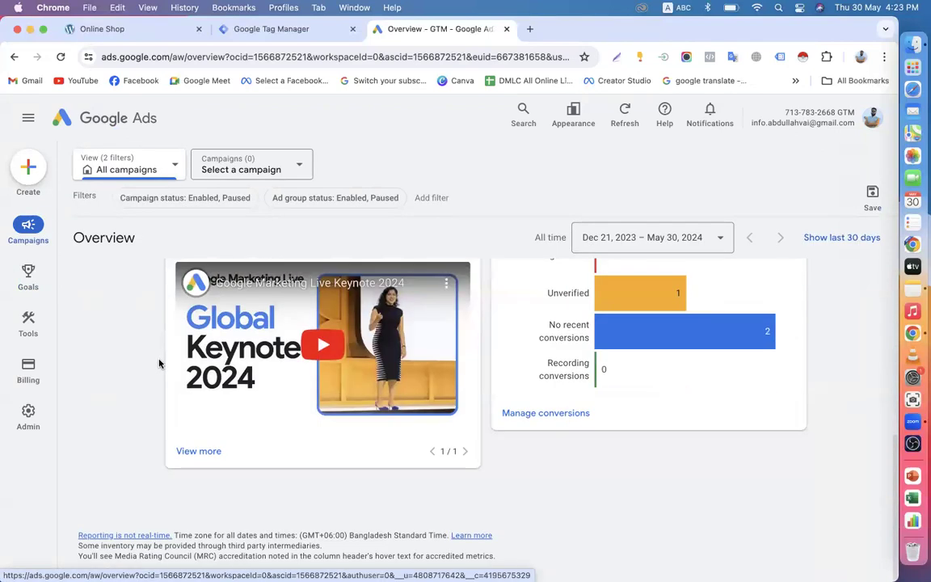
scroll(159, 364, up, 4)
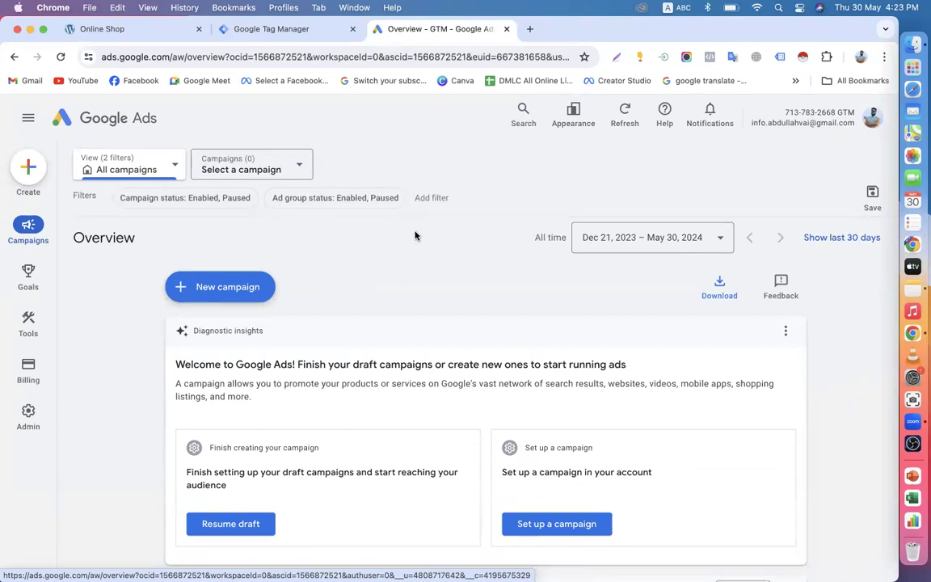
scroll(472, 293, down, 5)
scroll(473, 292, up, 5)
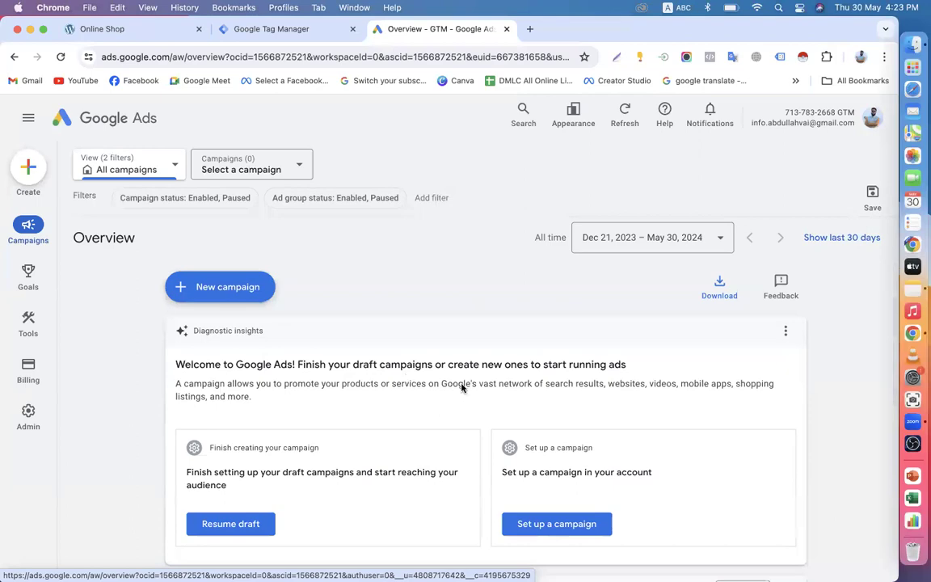